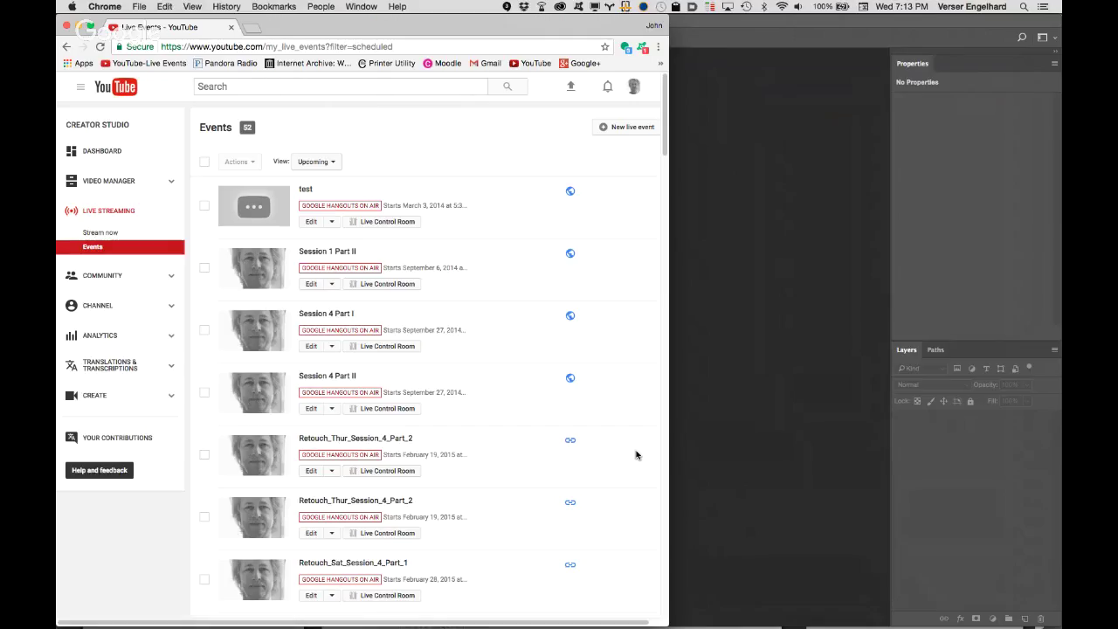
Switch to Photoshop and create a white RGB document of 3840 x 5760 pixels at 72 pixels/inch, centred in the workspace
click(703, 230)
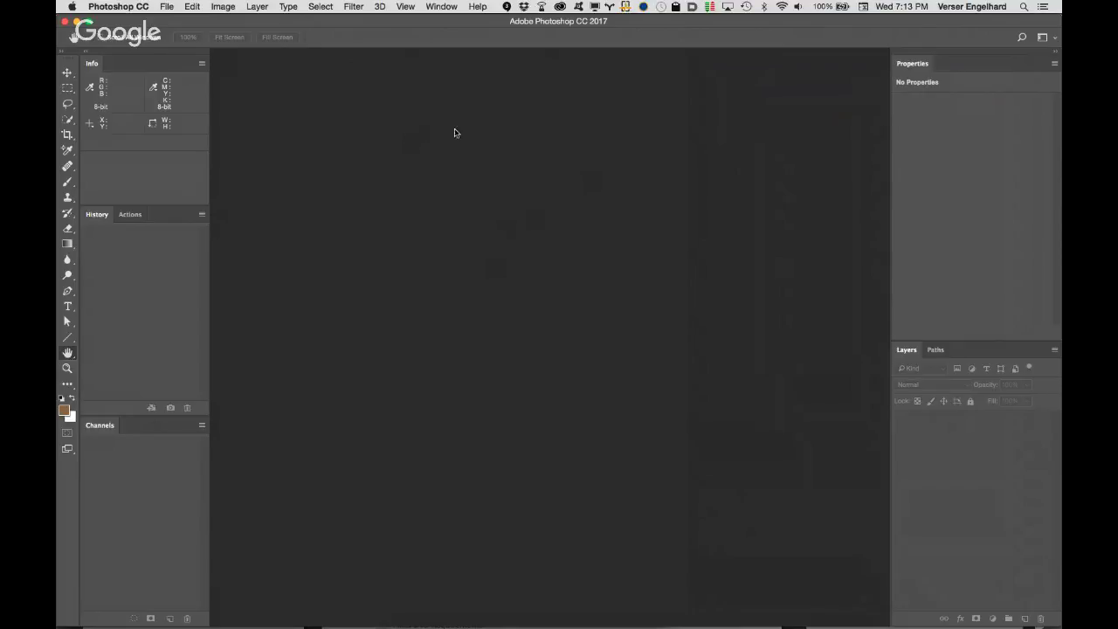
key(super+n)
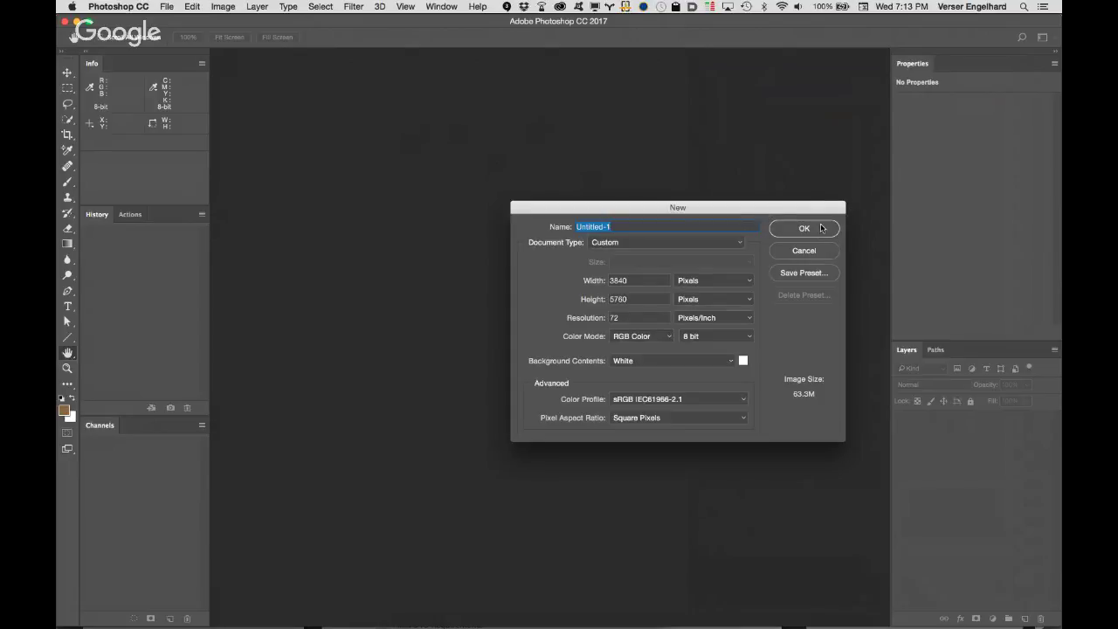
click(805, 228)
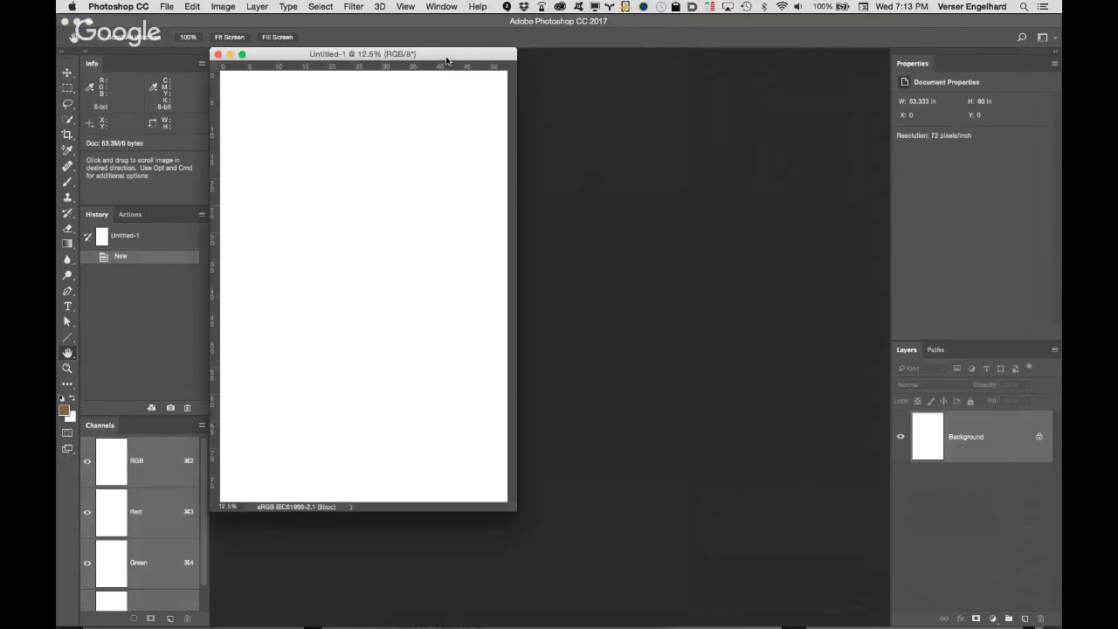
drag(447, 58, 626, 97)
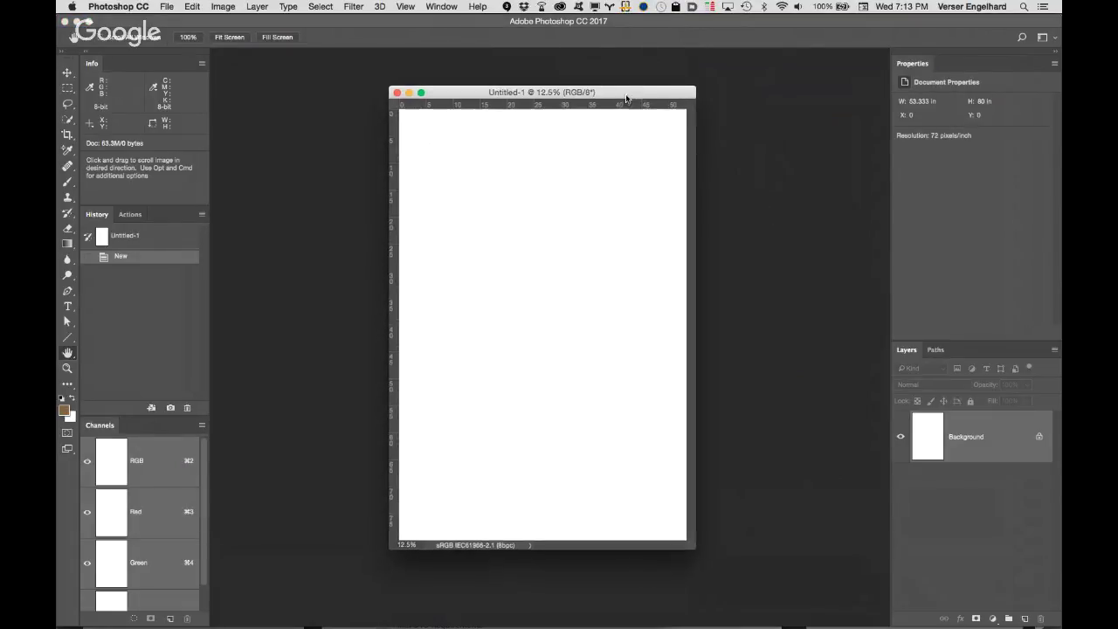
Fill the blank canvas with 50% Gray in Normal mode
click(192, 7)
click(209, 197)
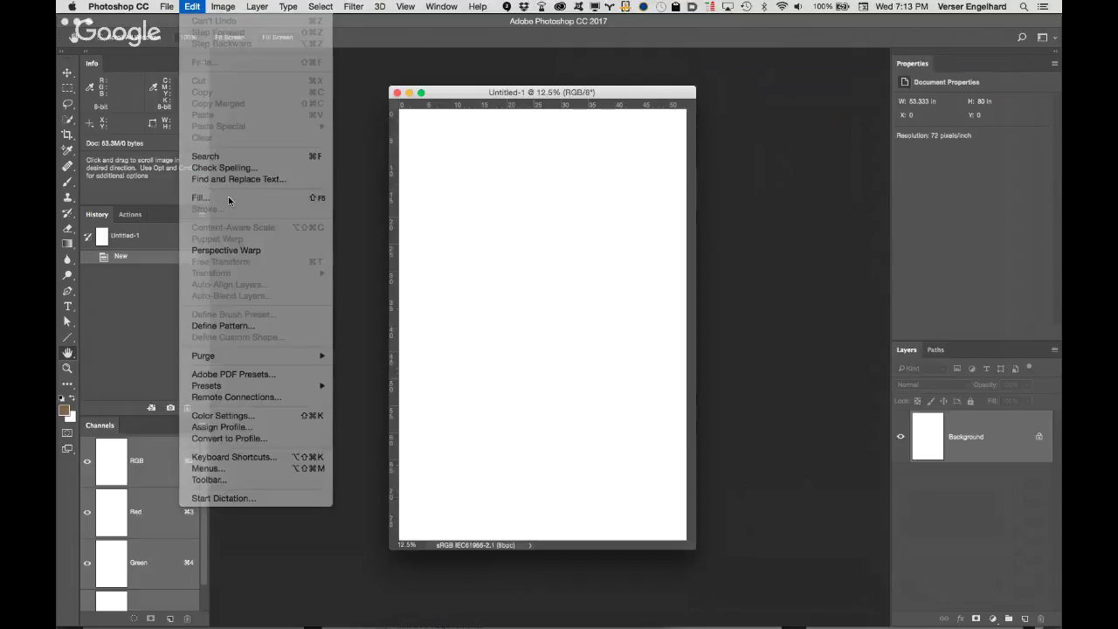
click(593, 269)
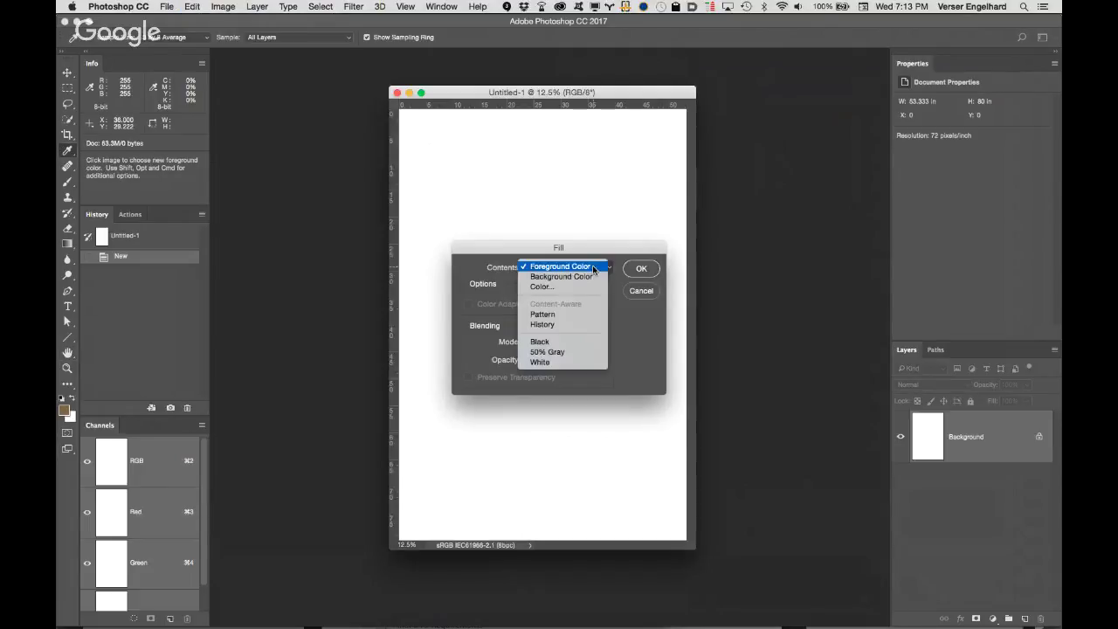
click(586, 352)
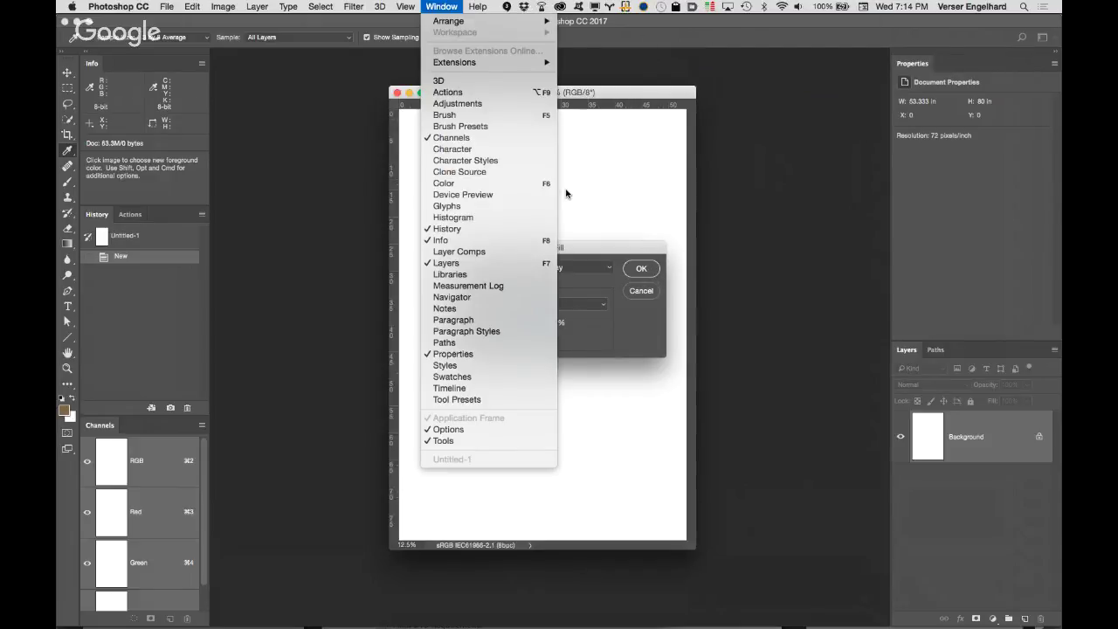
key(Left)
key(Left)
key(Left)
key(Left)
key(Left)
key(Left)
key(Left)
key(Left)
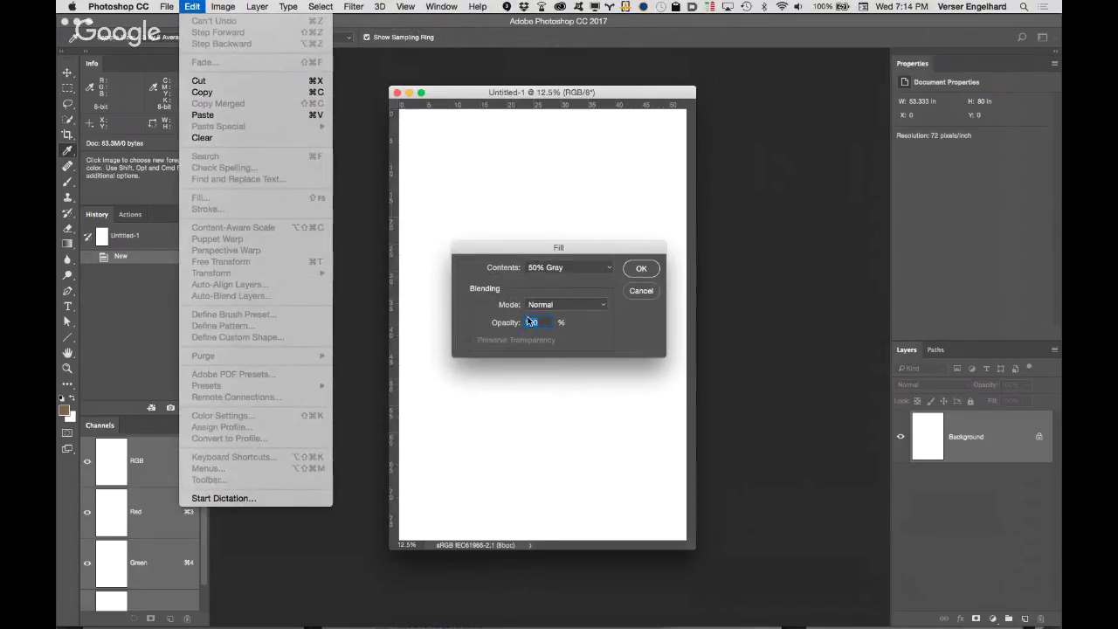
click(648, 269)
click(643, 269)
key(h)
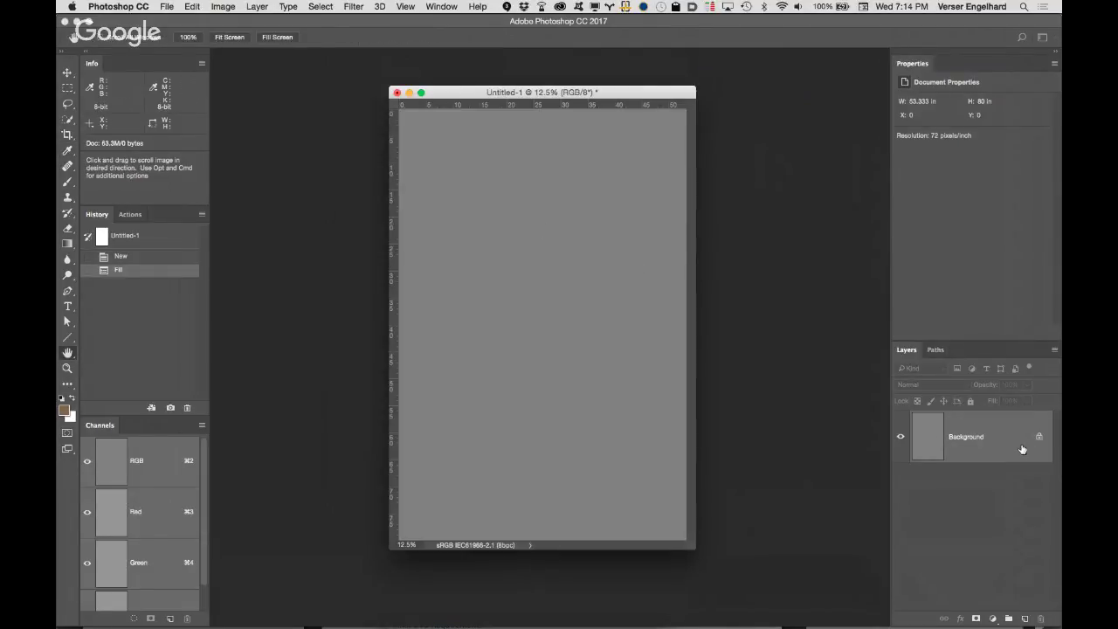
Duplicate the gray Background layer and place two color samplers, one in the canvas's upper part and one just below its centre
drag(1022, 449, 1023, 615)
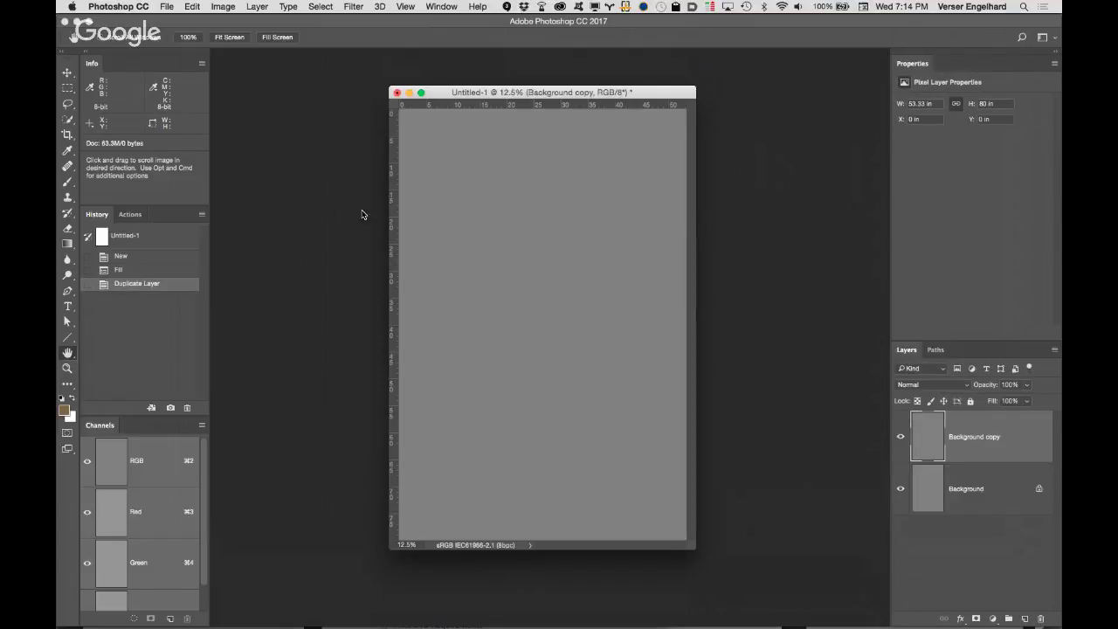
click(70, 152)
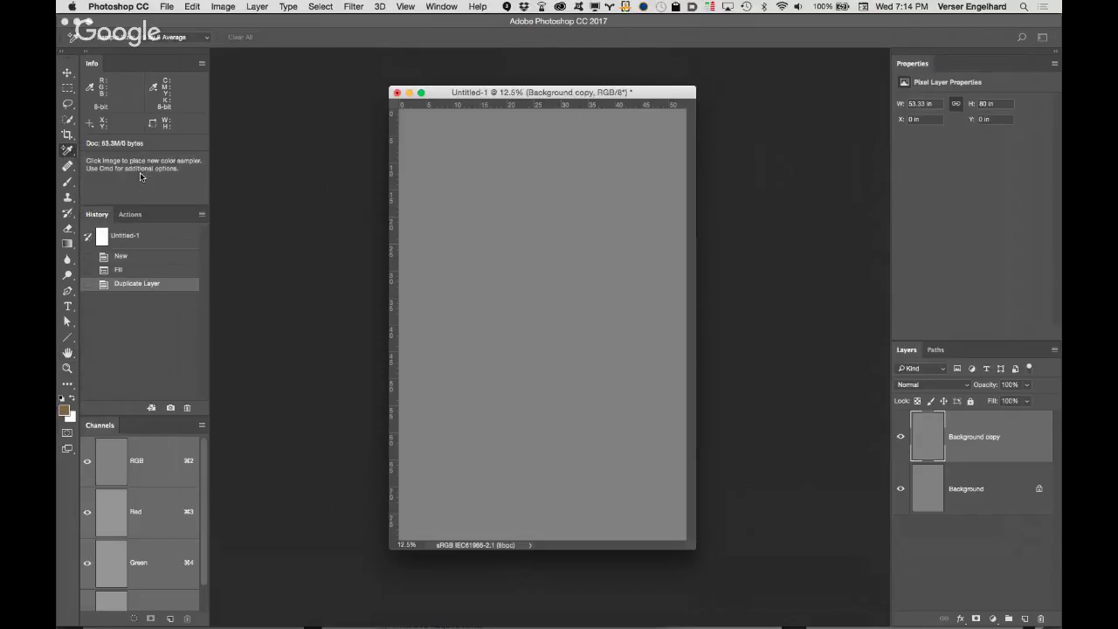
click(140, 173)
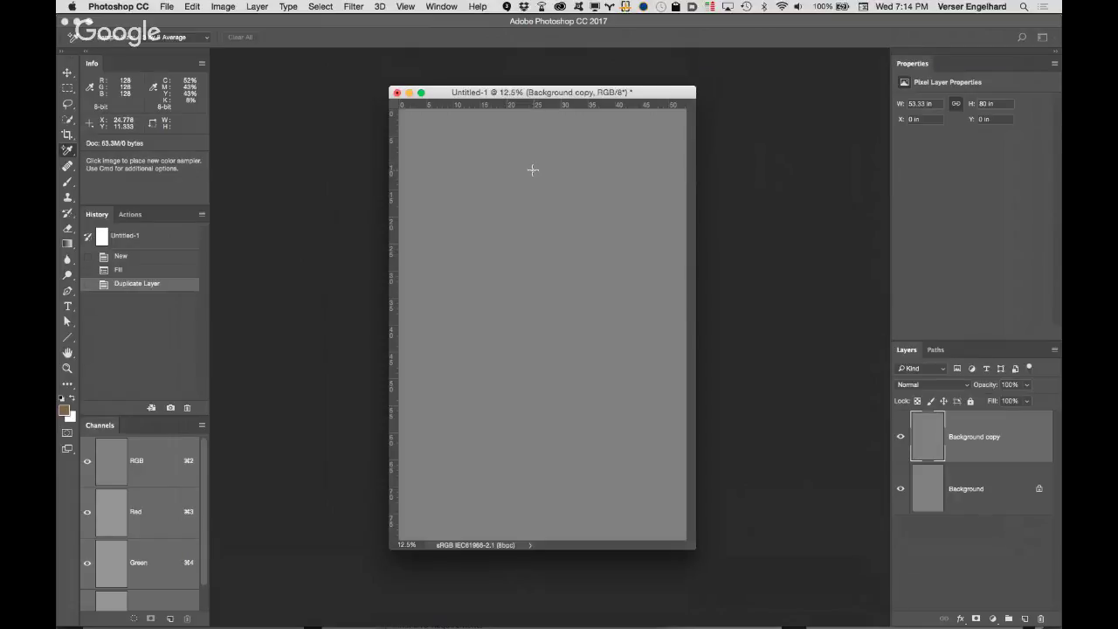
click(533, 171)
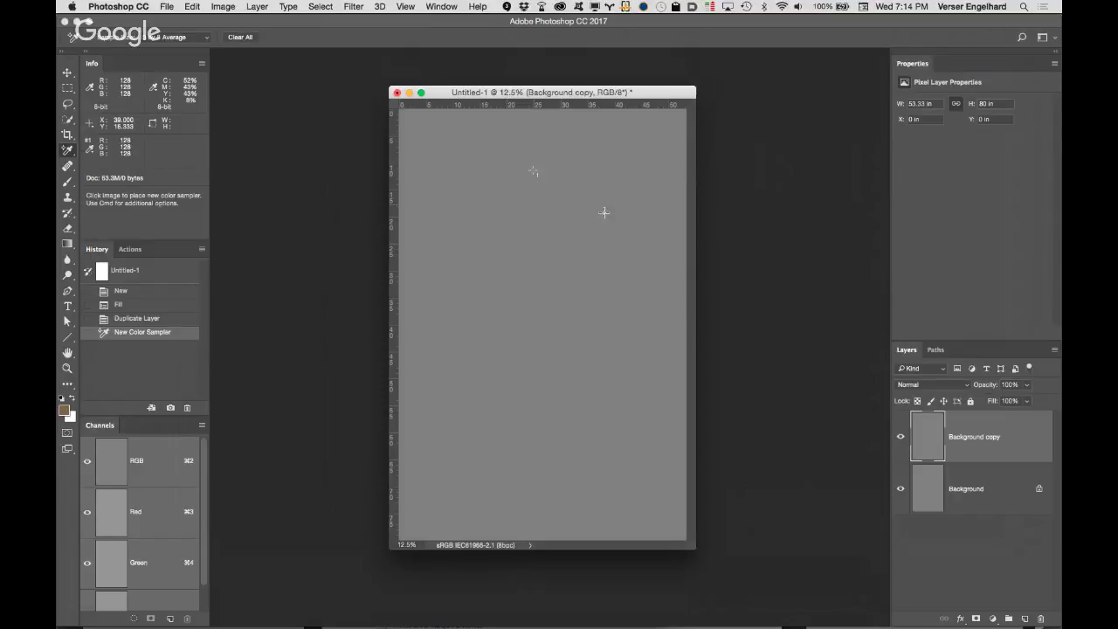
click(541, 356)
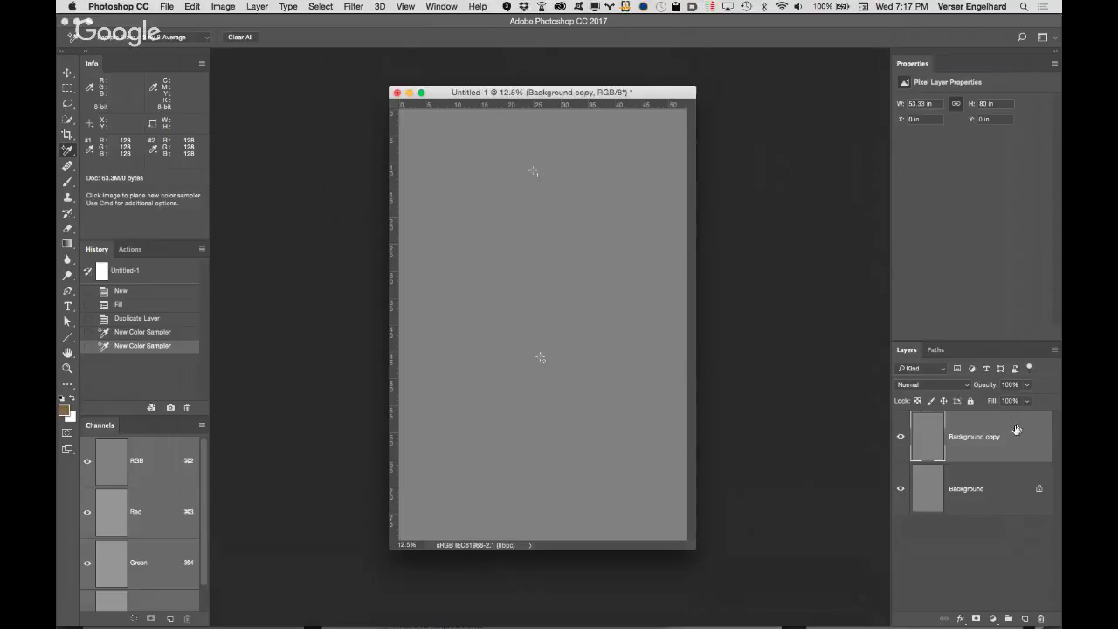
Set the Background copy layer's blend mode to Multiply
click(941, 386)
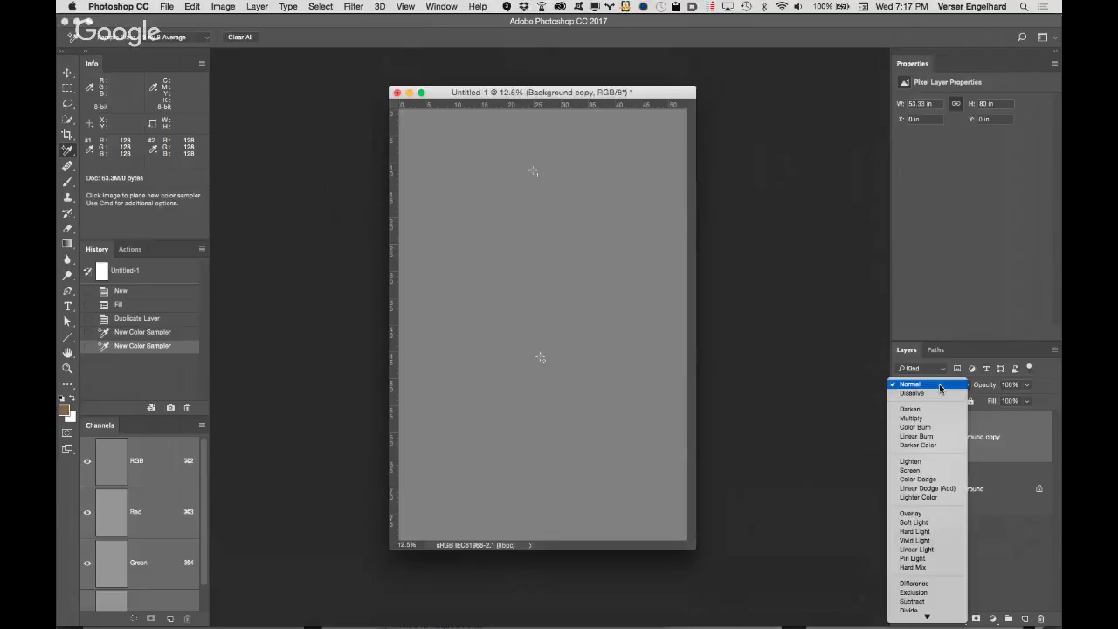
click(935, 418)
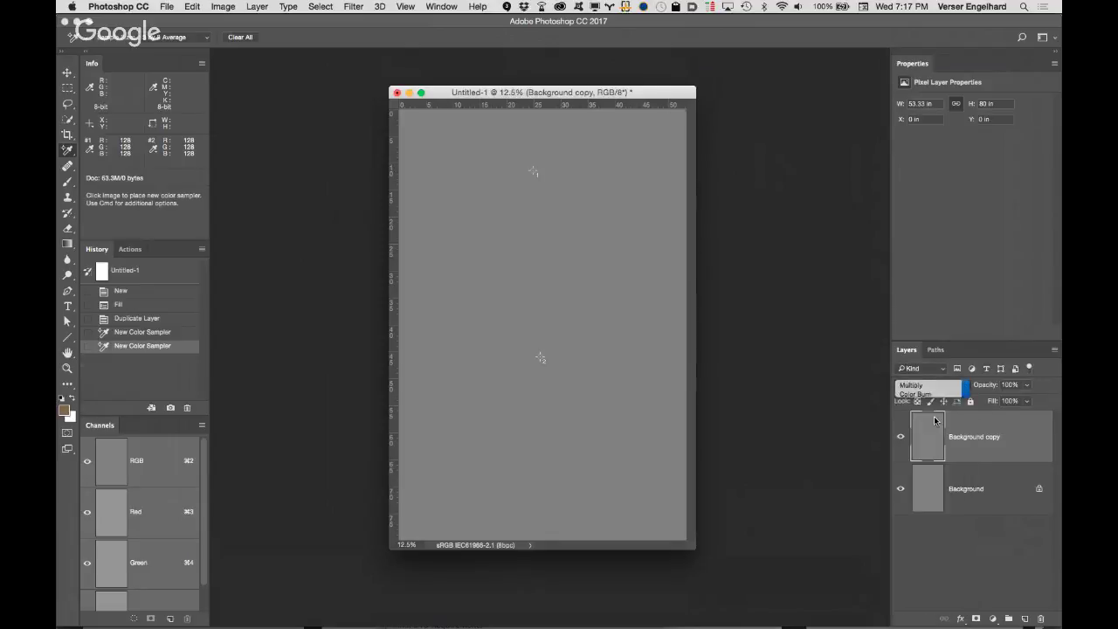
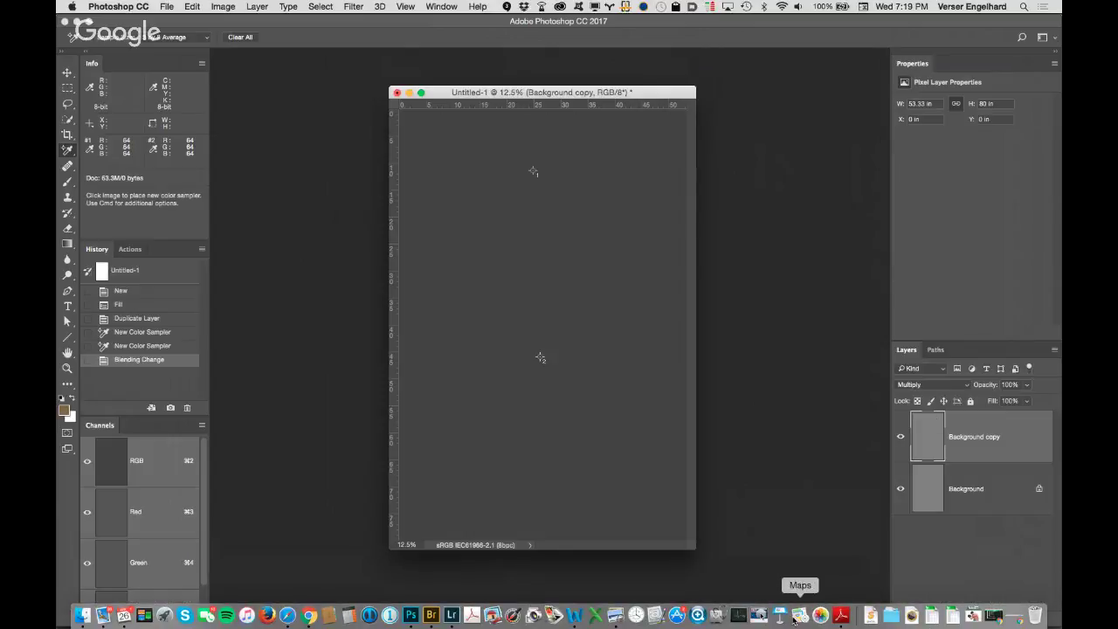
Switch to Keynote, open the recent presentation Digital Fund Quickstart I slideshow v3, and dismiss the SoftRAID update notice
click(779, 611)
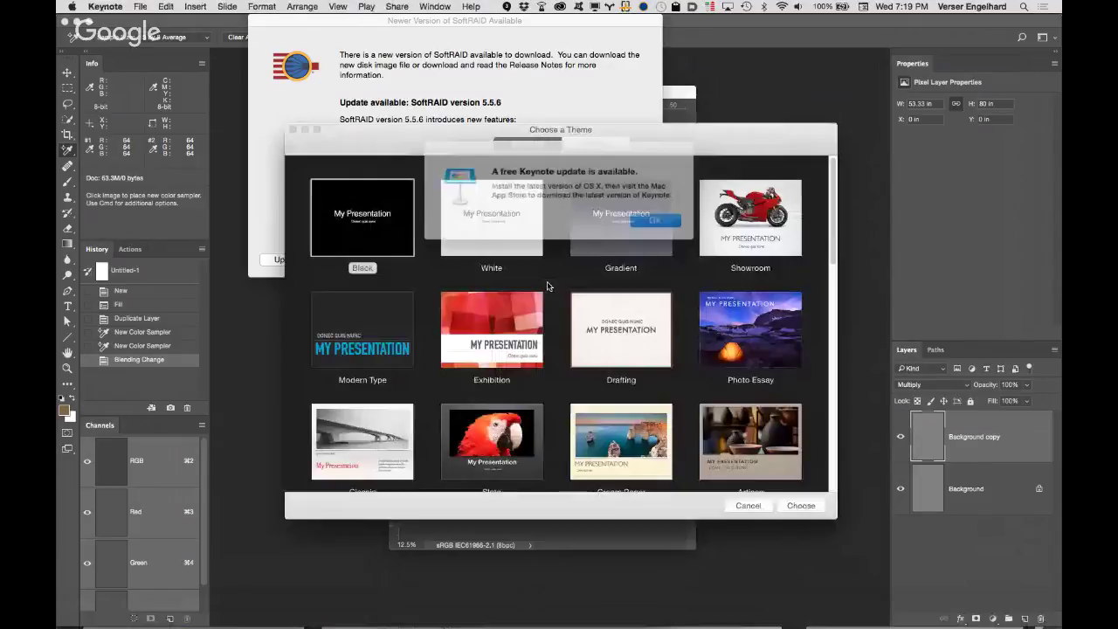
key(Return)
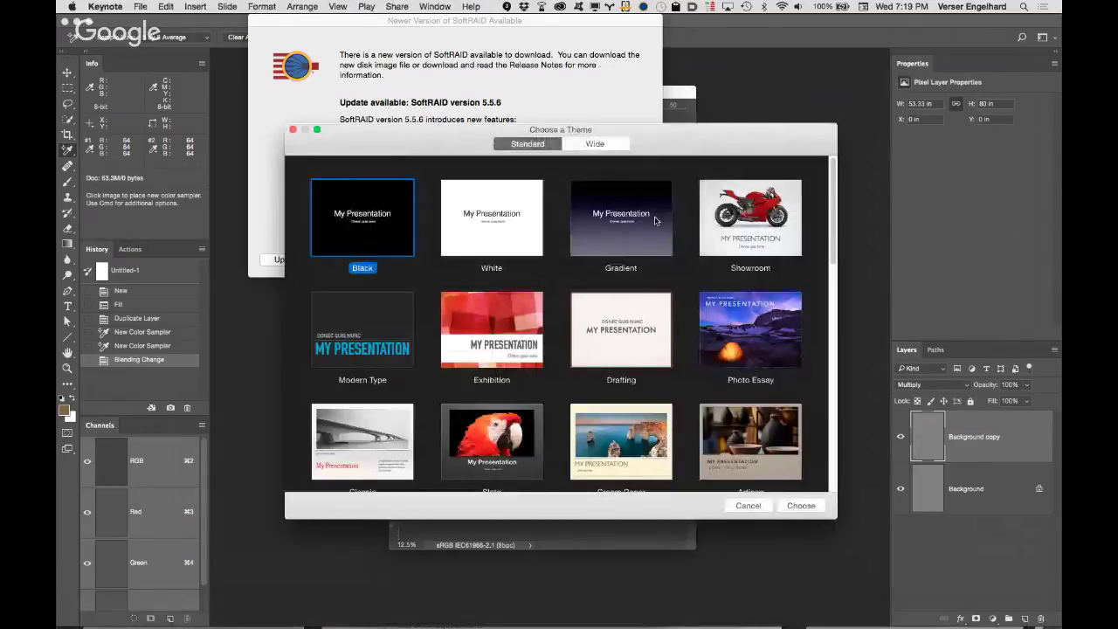
click(147, 6)
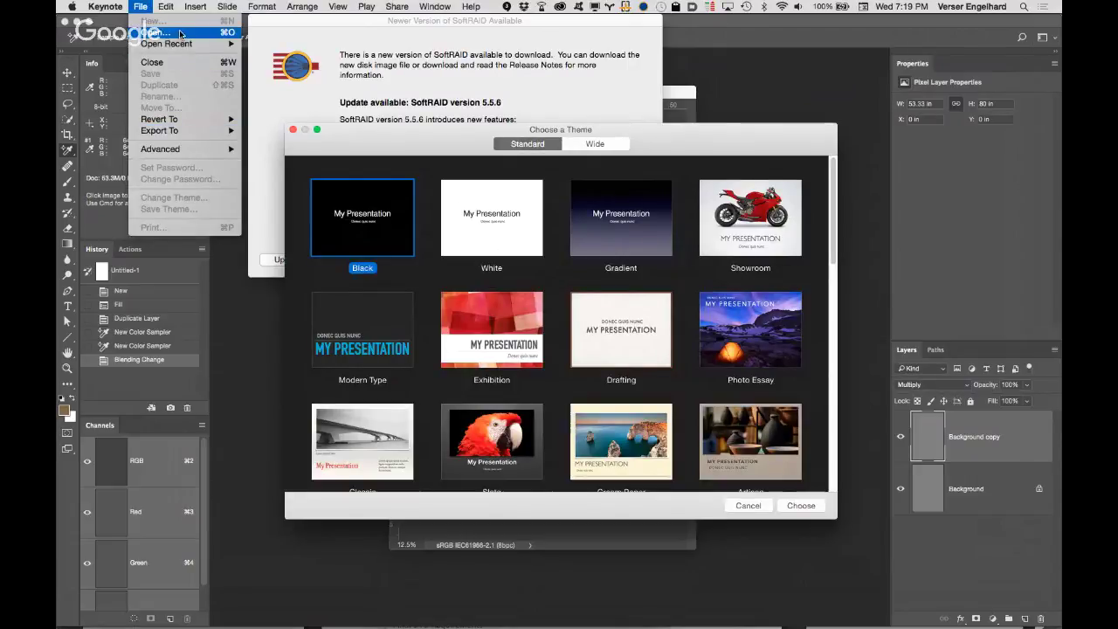
mouse_move(214, 44)
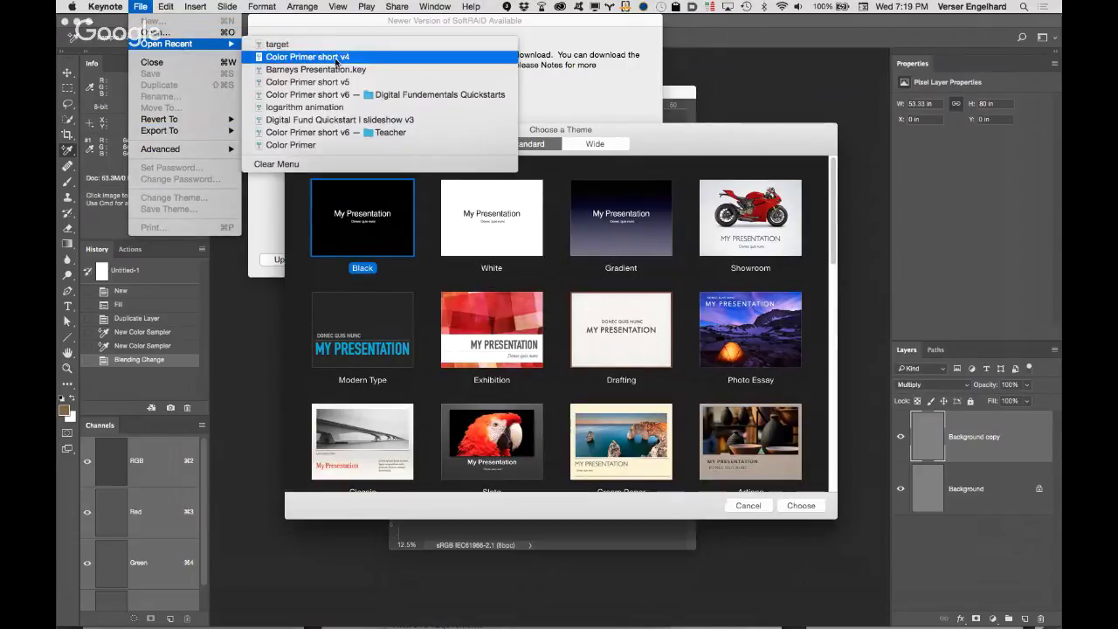
click(331, 120)
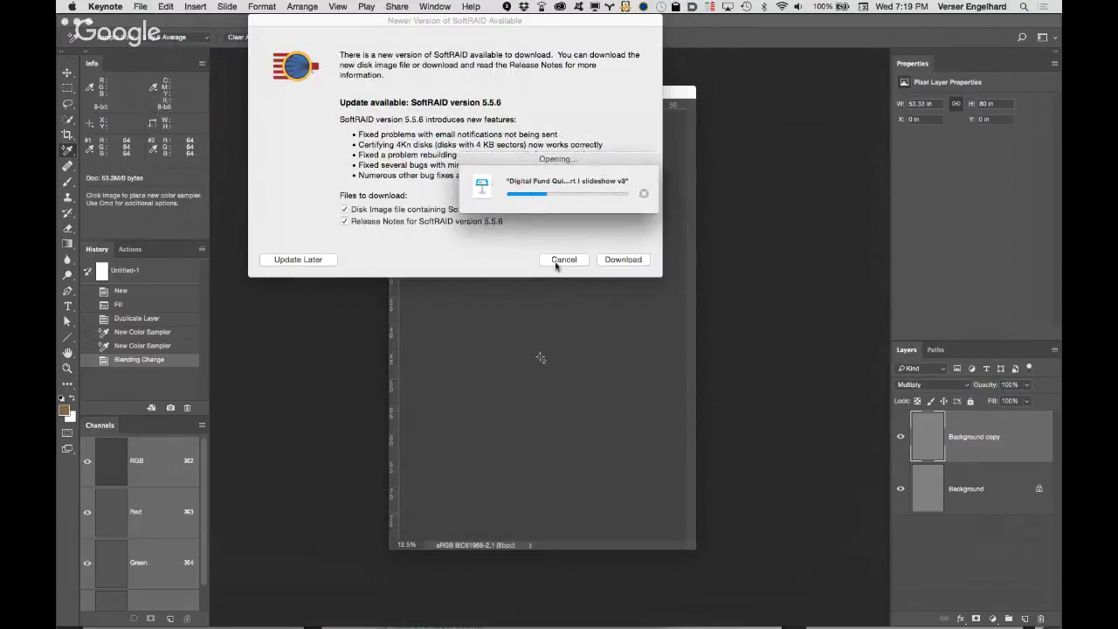
click(564, 259)
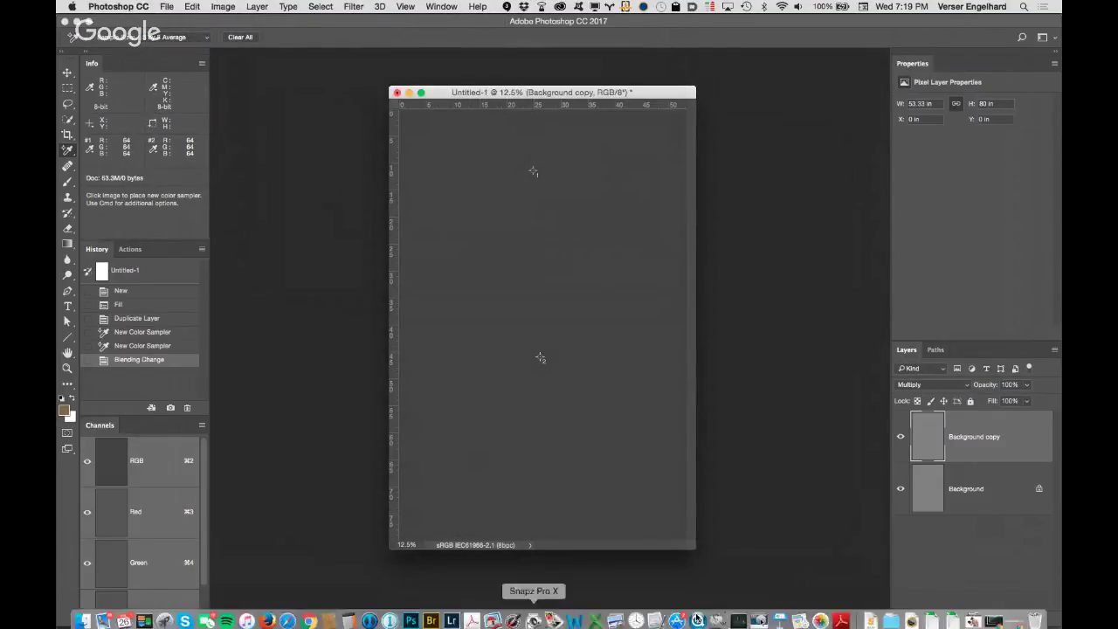
Return to Keynote, find the Bit Depth table slide in the presentation and play the slideshow from it
mouse_move(842, 617)
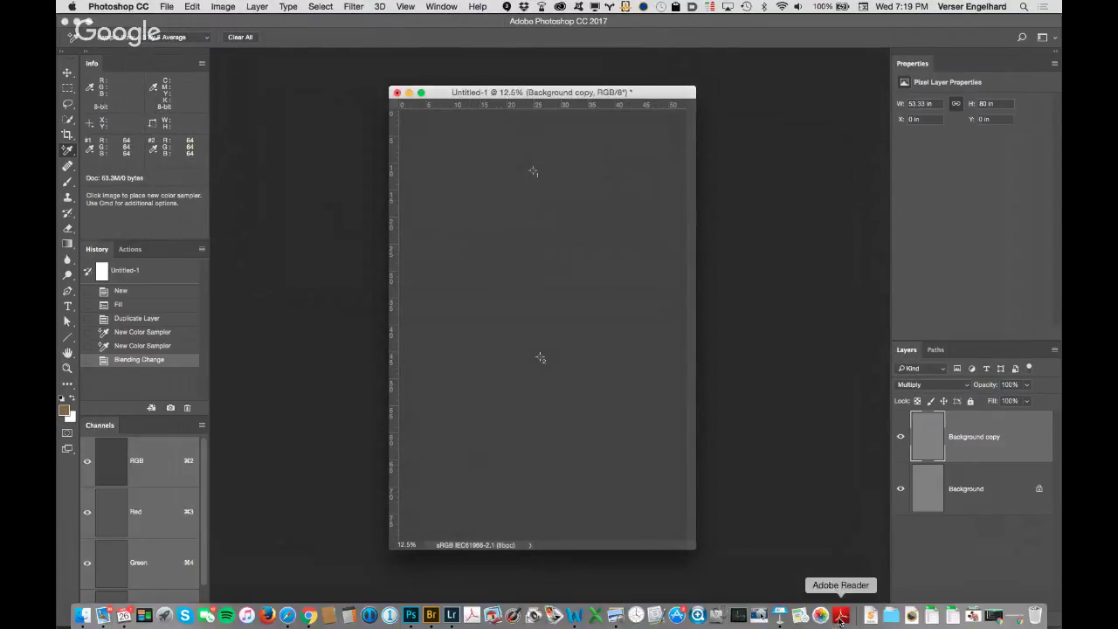
click(780, 614)
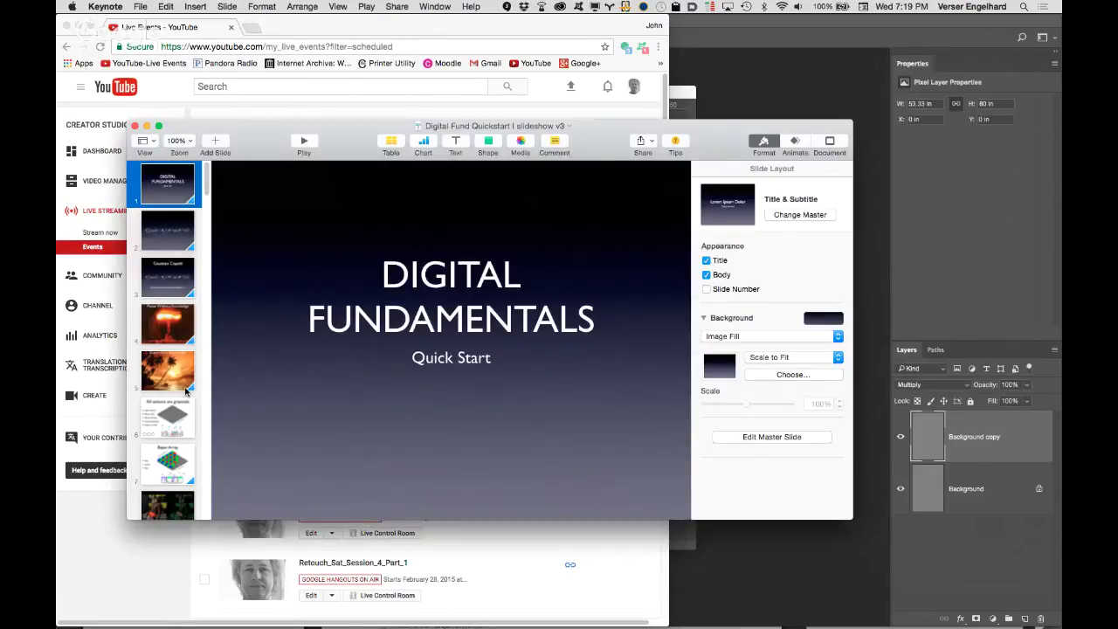
scroll(181, 411, down, 10)
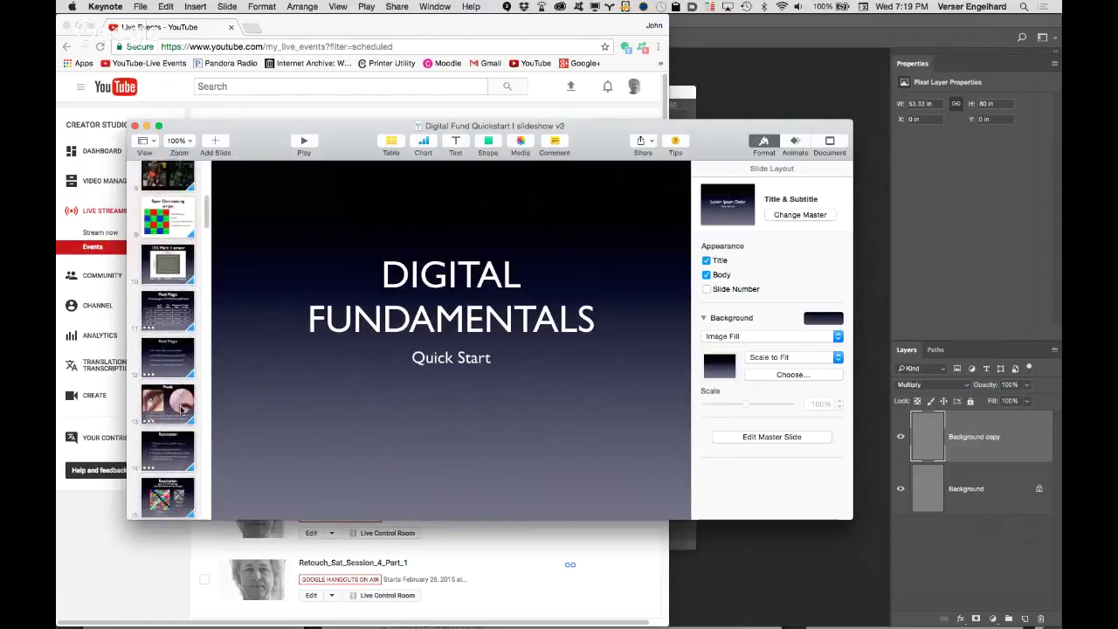
scroll(181, 410, down, 10)
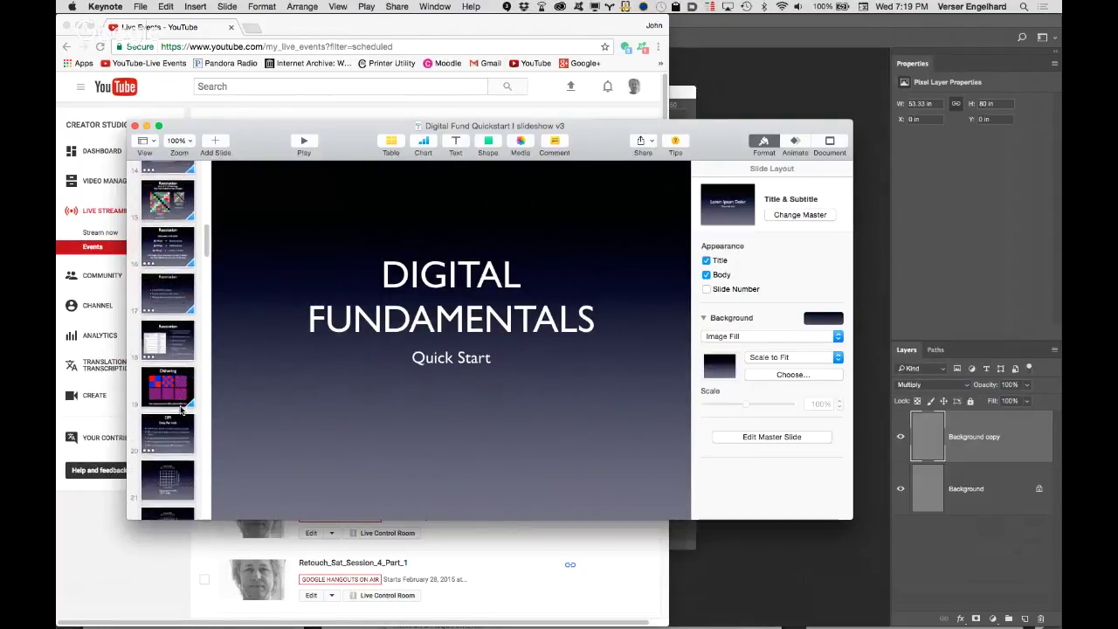
scroll(181, 411, down, 10)
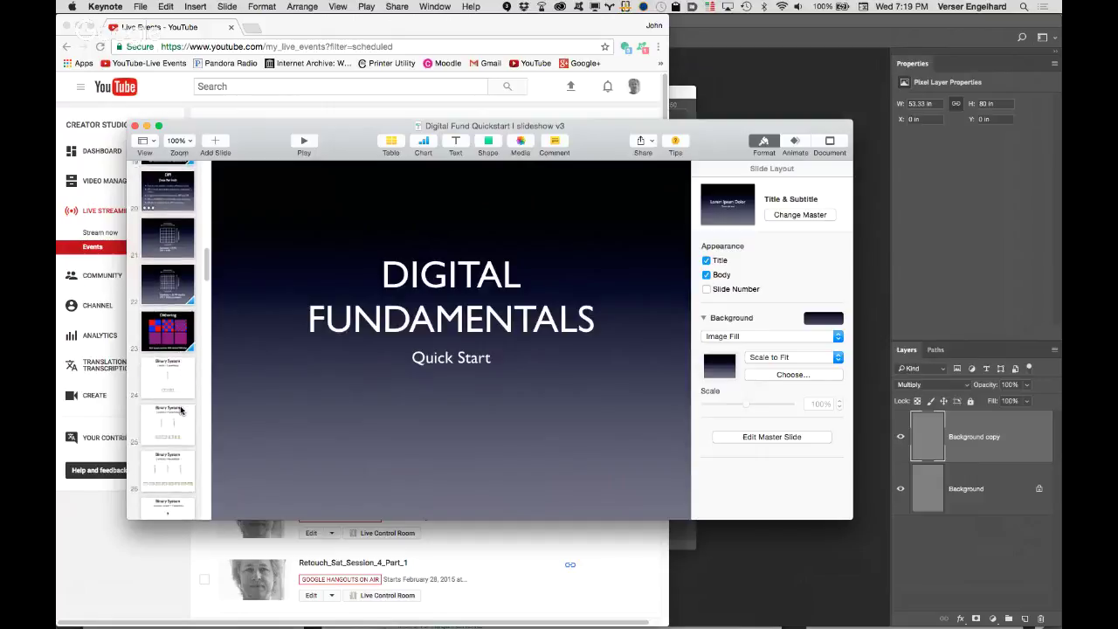
scroll(181, 410, down, 8)
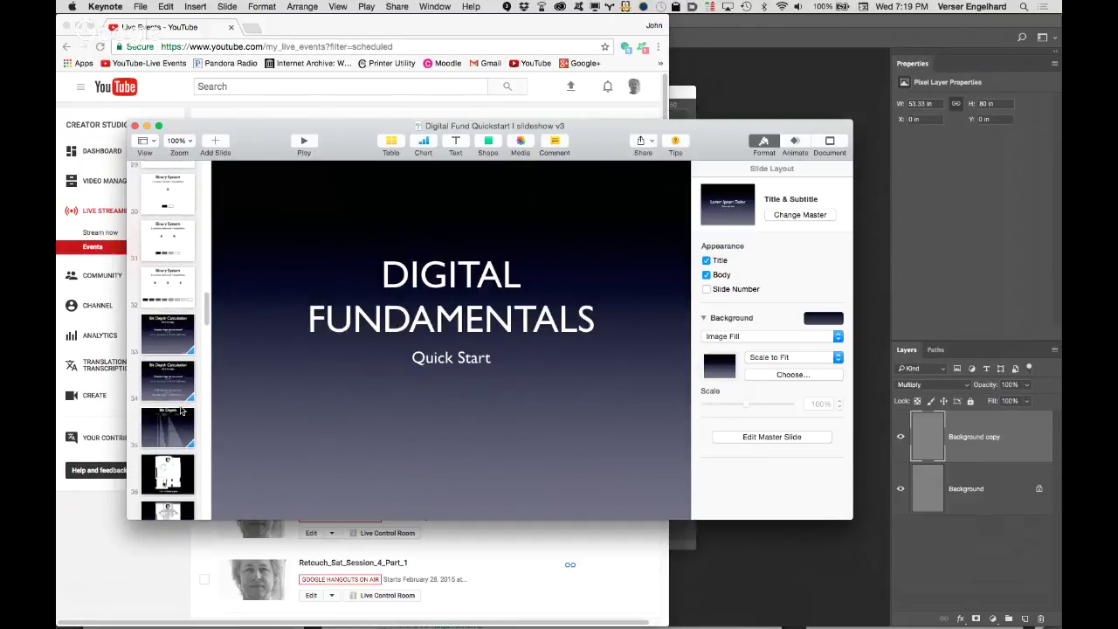
click(173, 413)
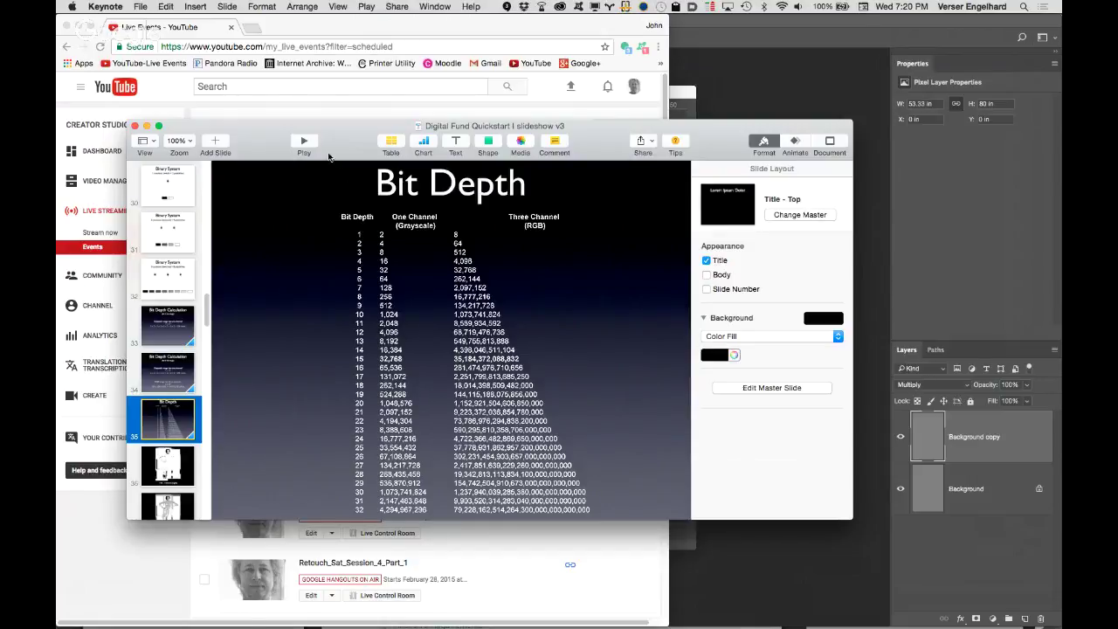
click(304, 143)
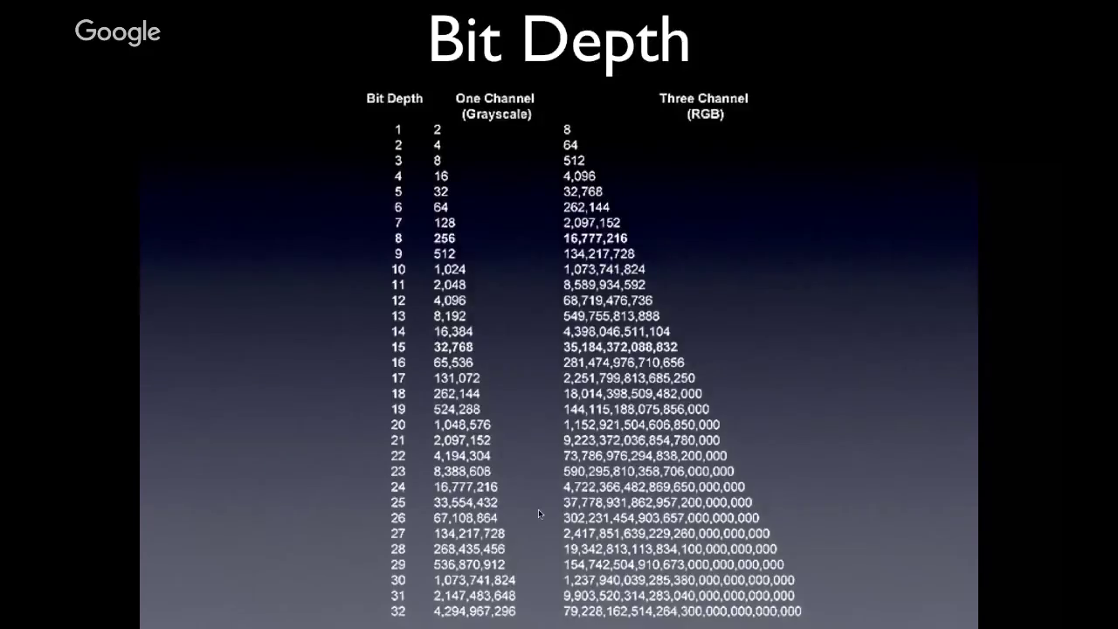
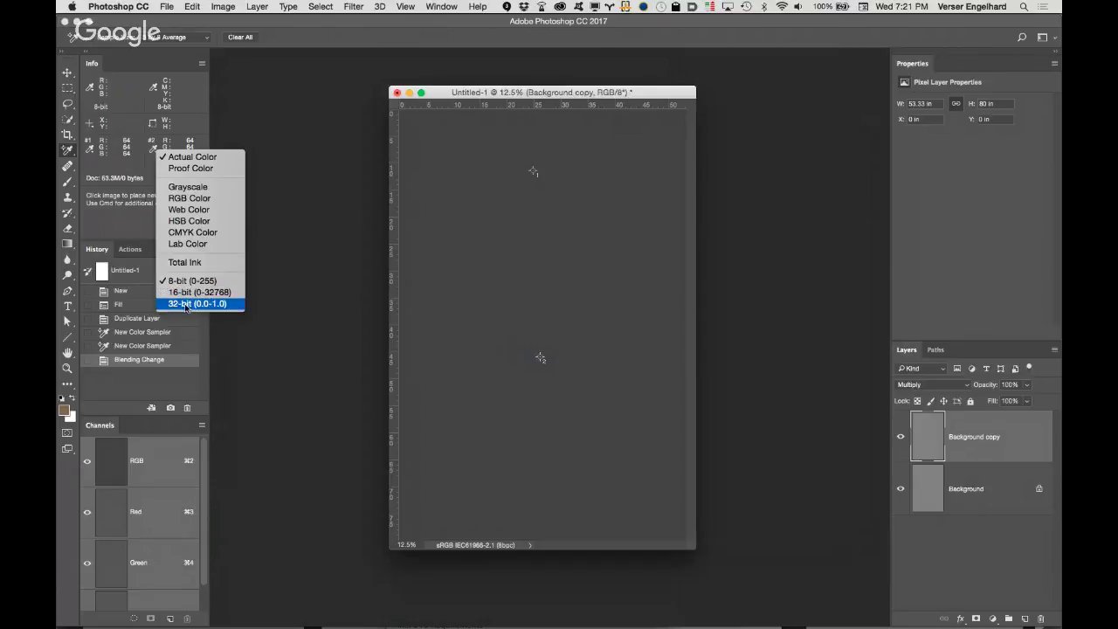
Back in Photoshop, set the second color sampler's readout to 32-bit (0.0-1.0) and the Background copy layer's blend mode to Normal
click(206, 304)
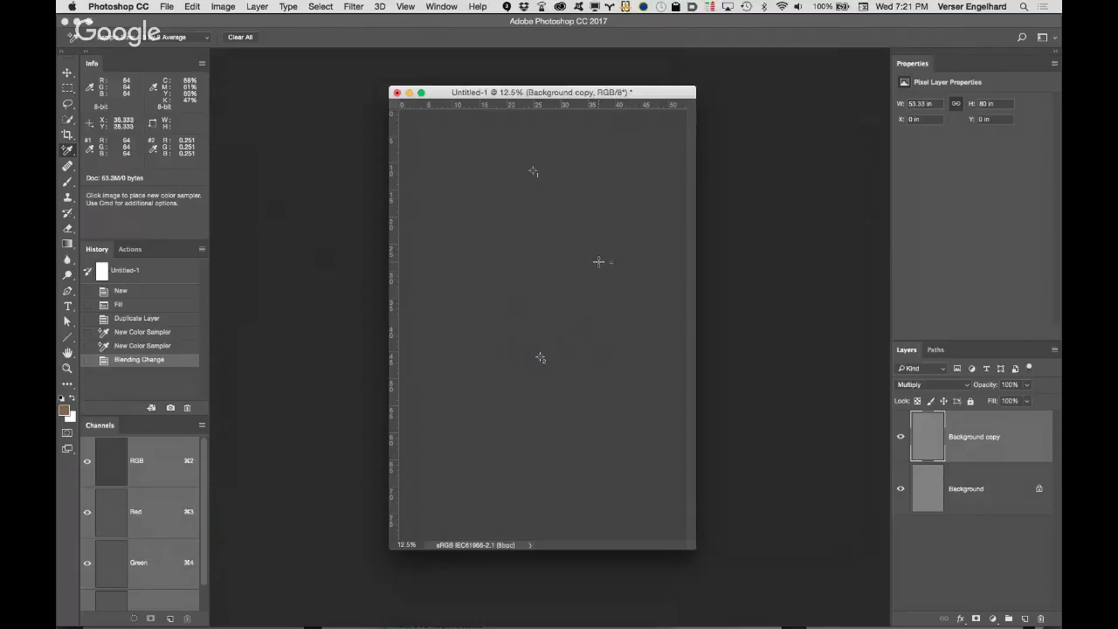
click(954, 385)
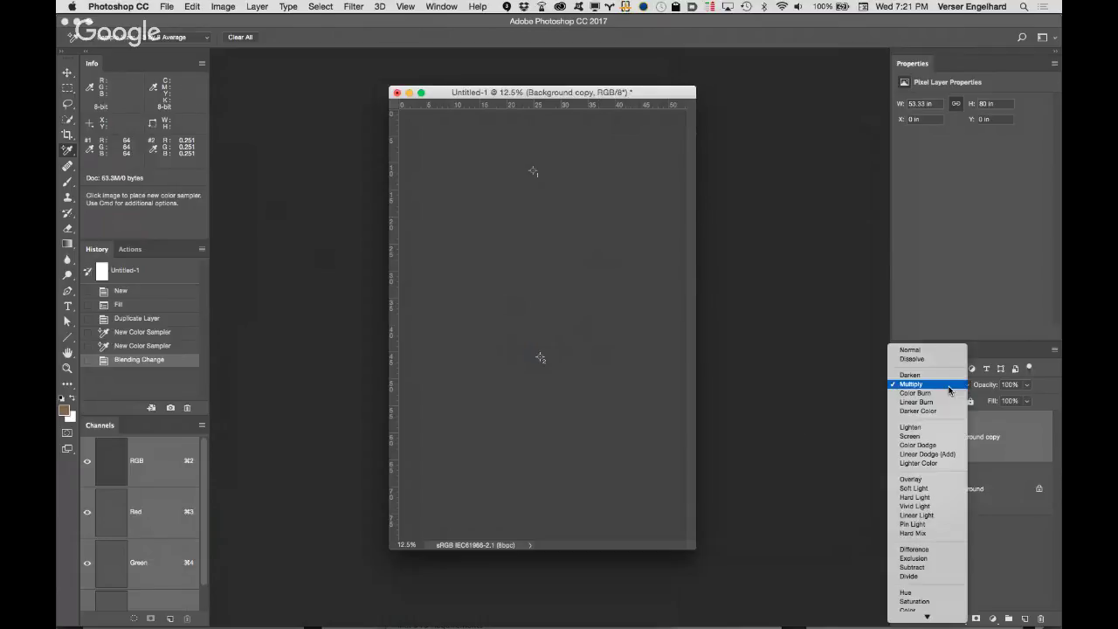
click(931, 351)
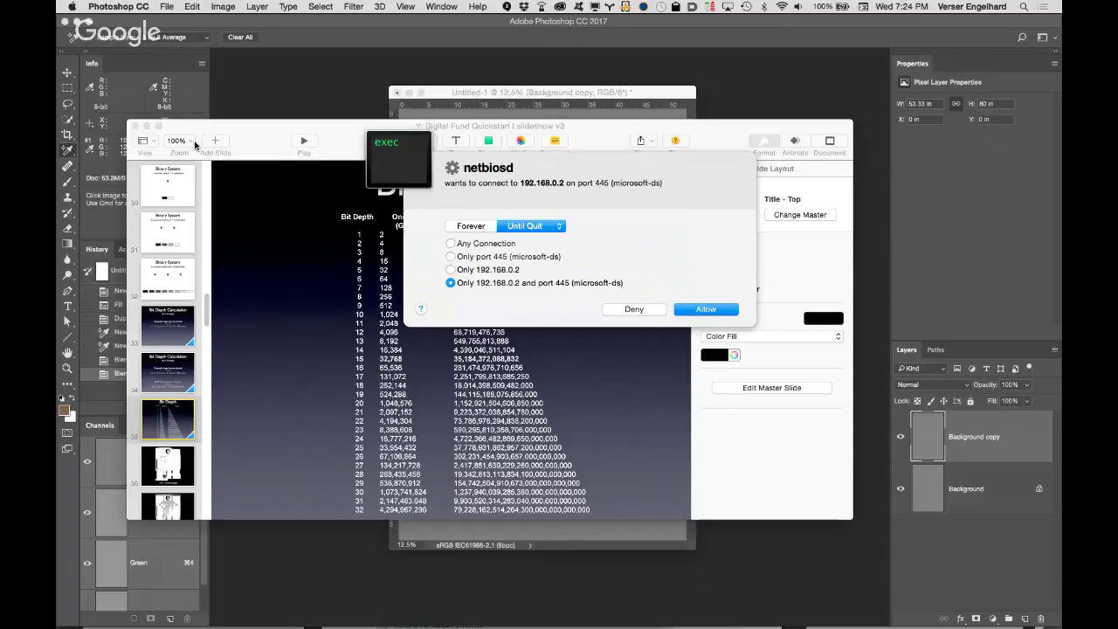
Allow both netbiosd network connection requests, and set the Background copy layer's blend mode to Multiply
click(713, 308)
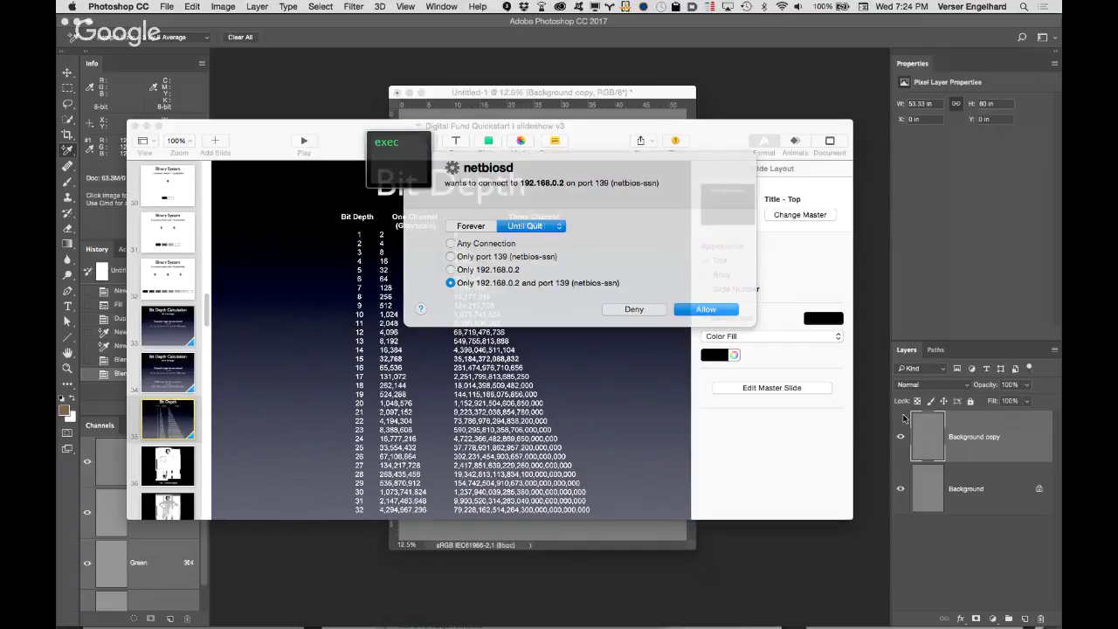
click(723, 309)
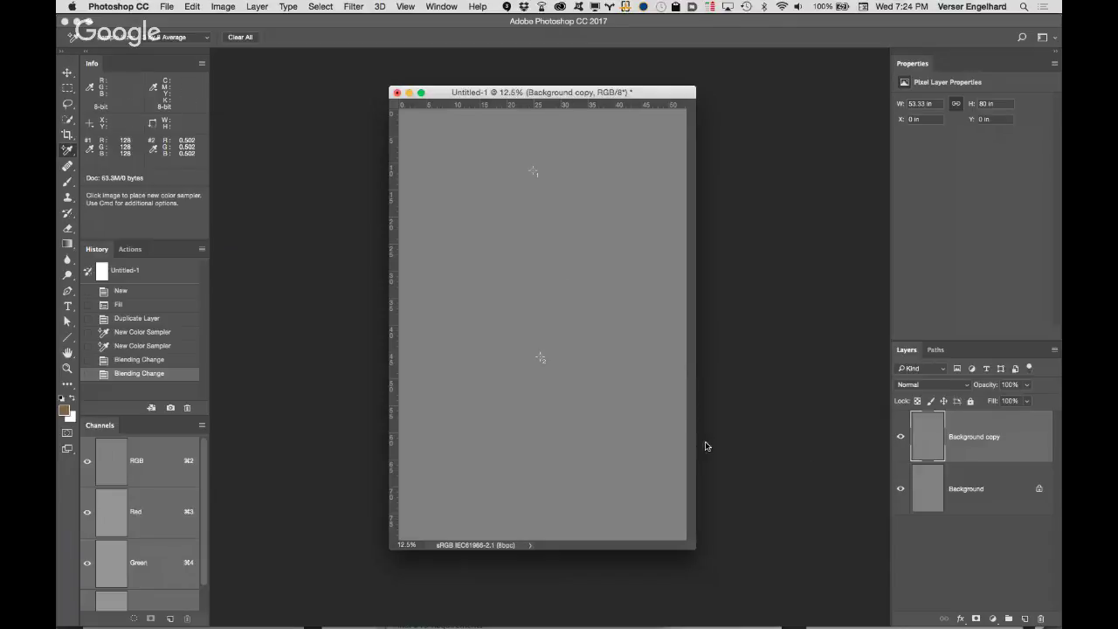
click(942, 389)
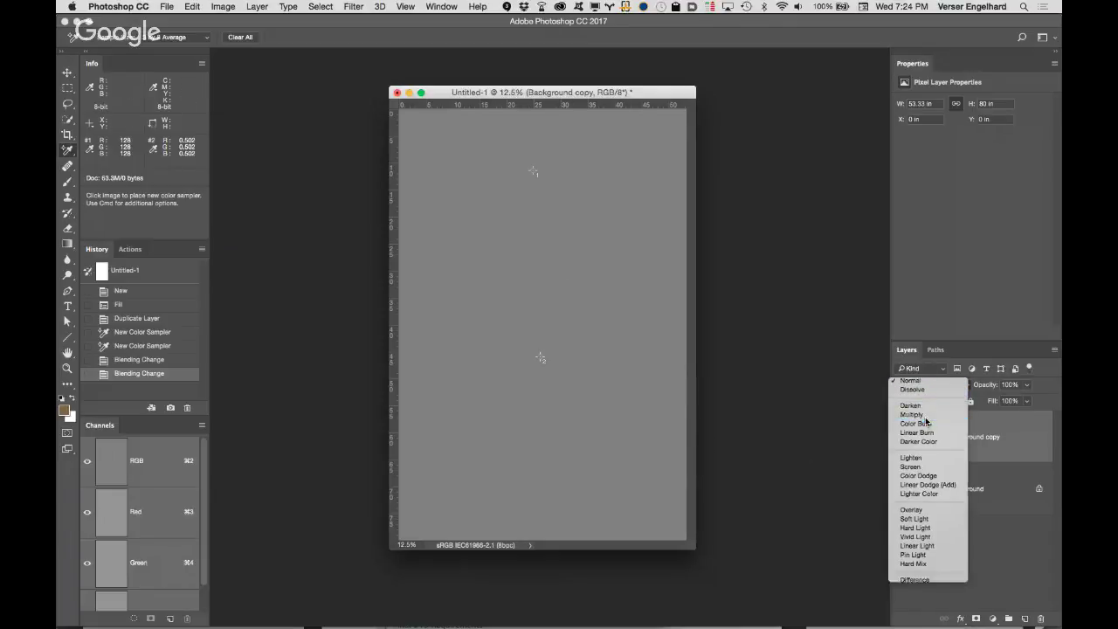
click(917, 419)
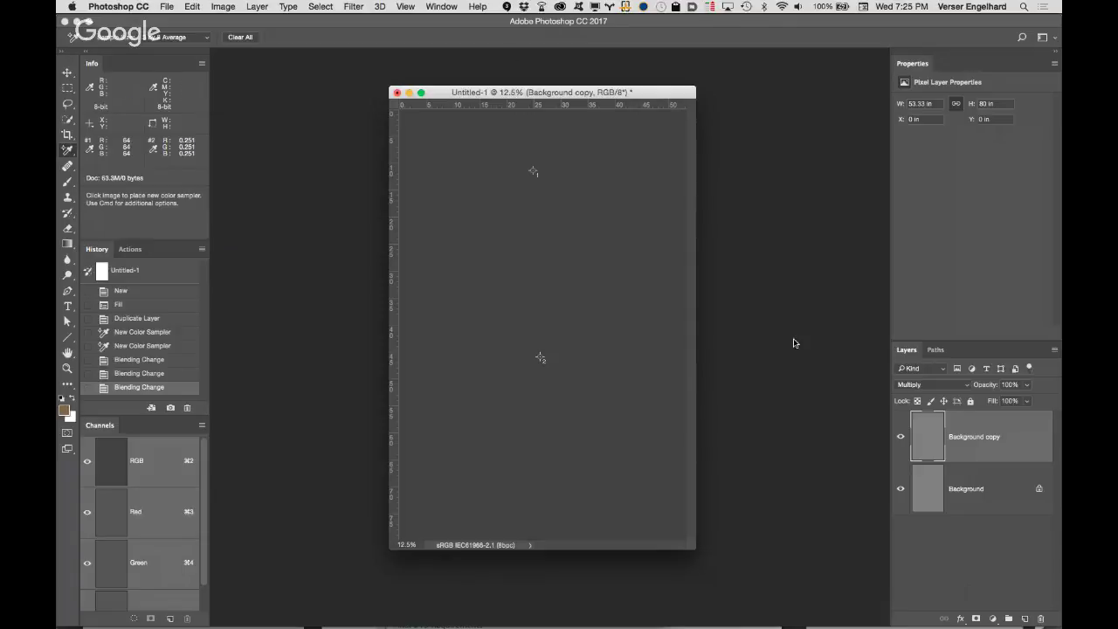
Set the Background copy layer's blend mode to Screen, and review the remaining blend modes without choosing another
click(948, 387)
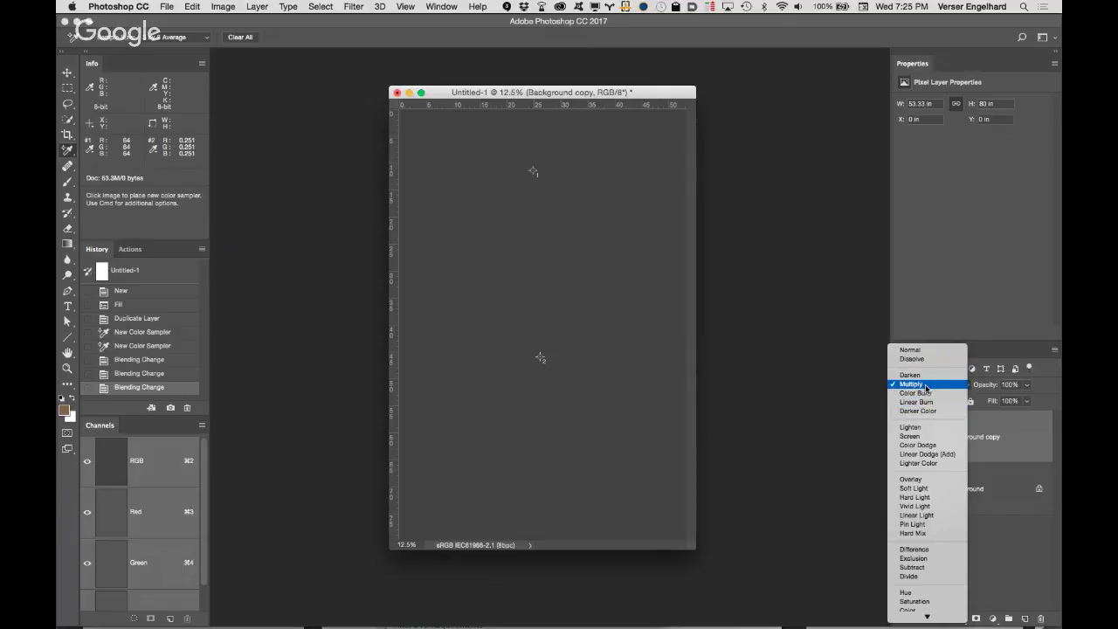
click(931, 439)
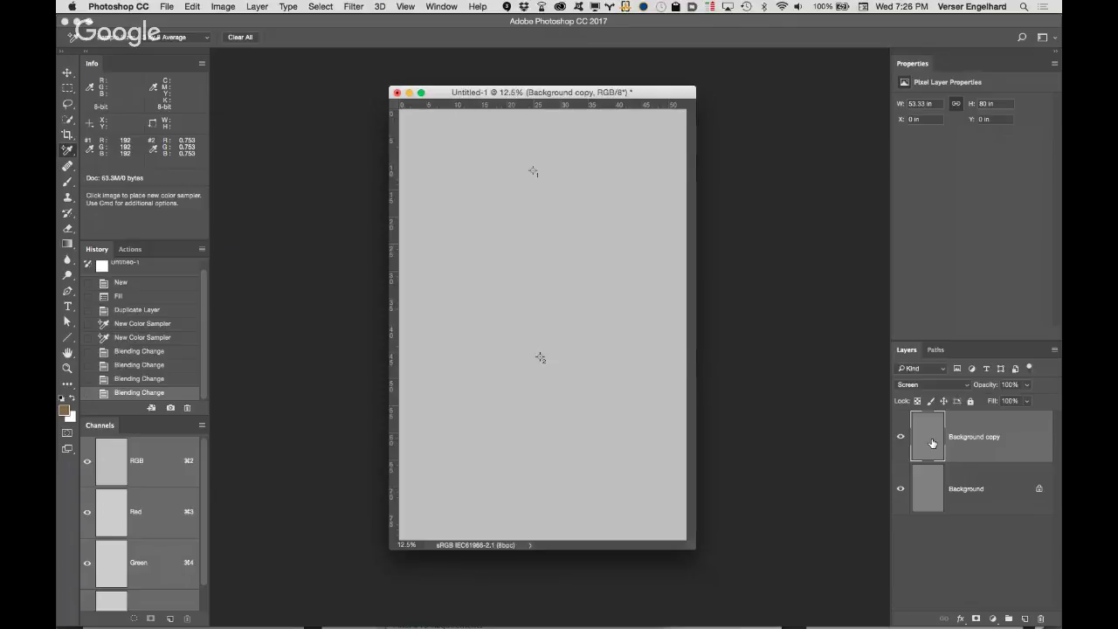
click(954, 385)
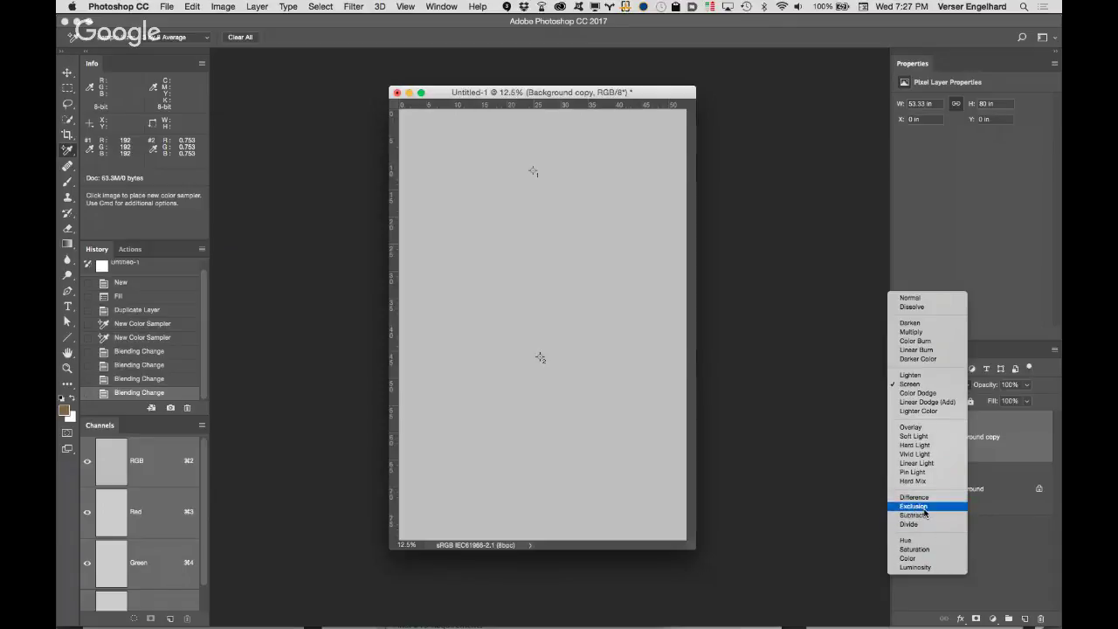
click(1015, 557)
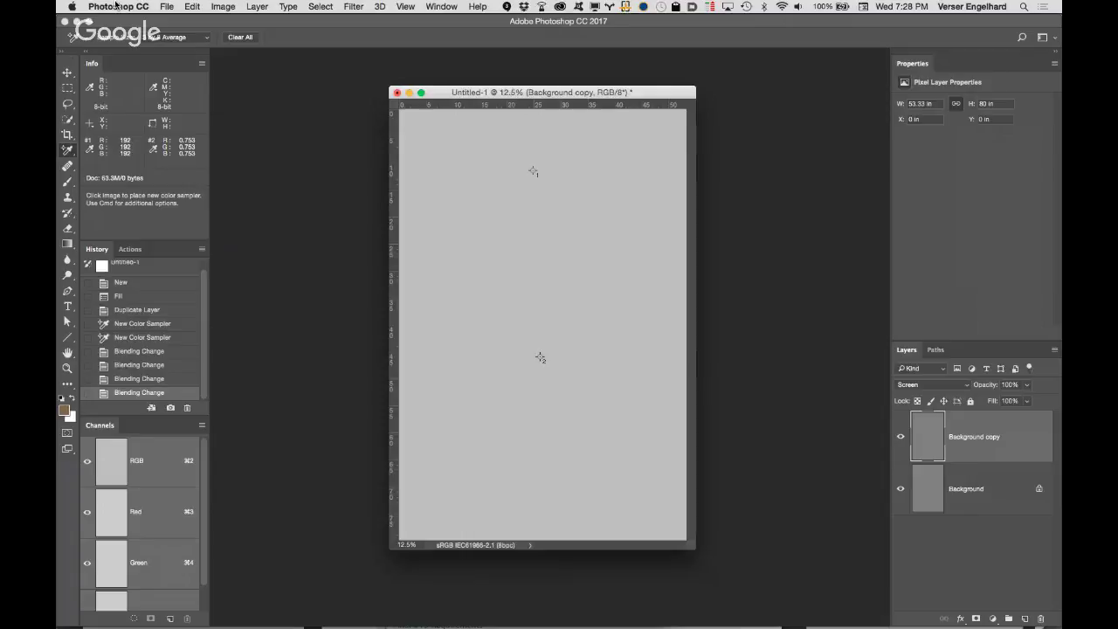
Quit Photoshop without saving Untitled-1, and quit Keynote as well
click(116, 5)
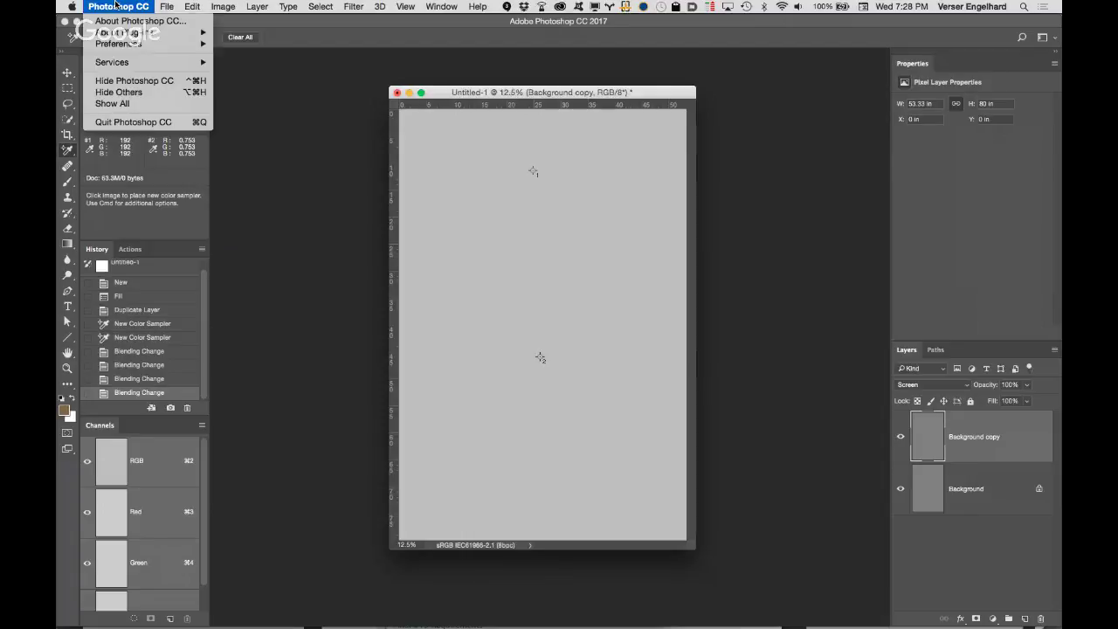
click(124, 122)
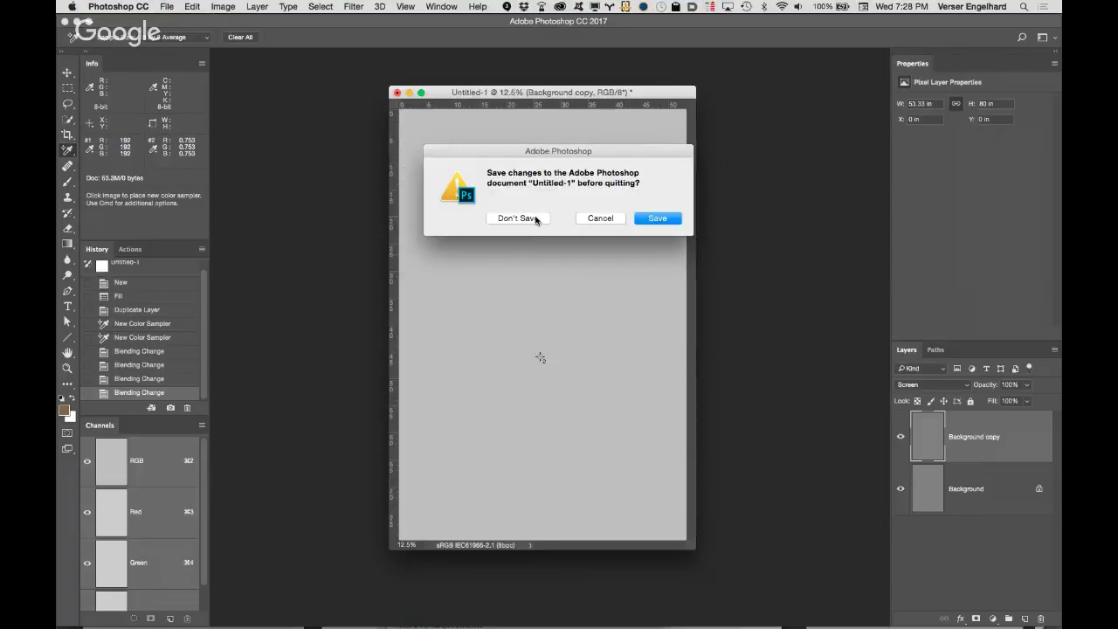
click(536, 219)
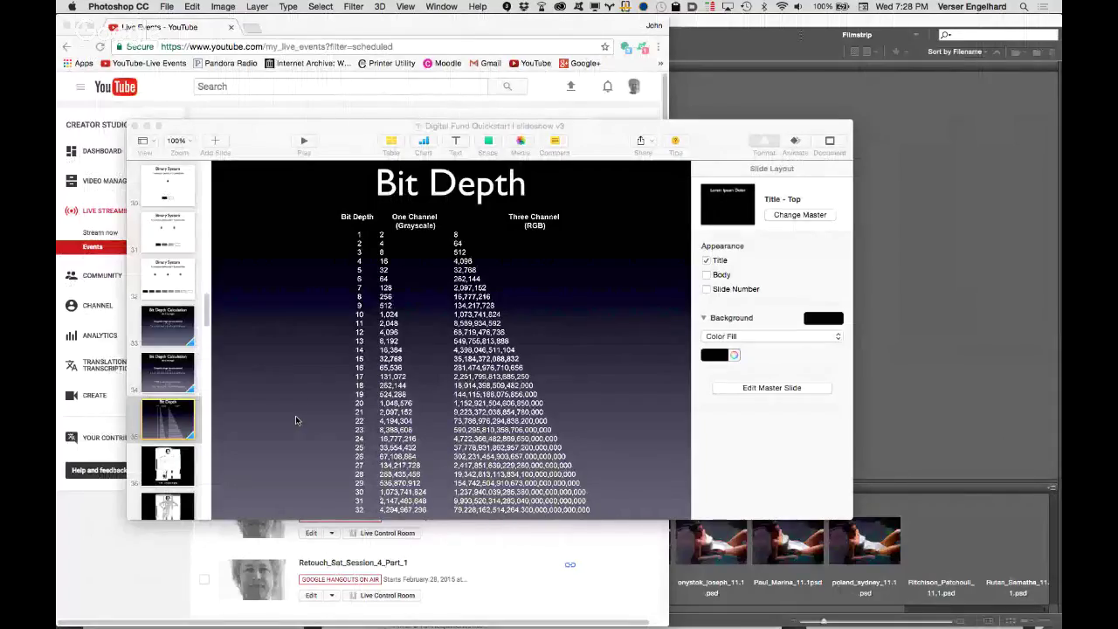
key(super+q)
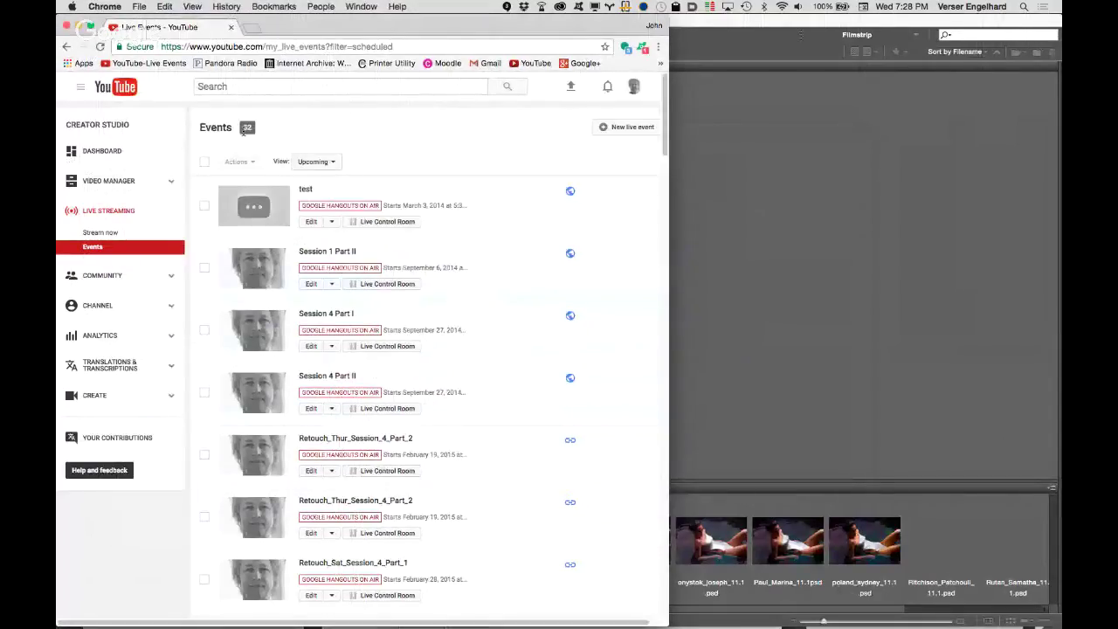
Switch to Adobe Bridge and open the first student's PSD from the Week 12 Turnin folder in Photoshop
mouse_move(144, 616)
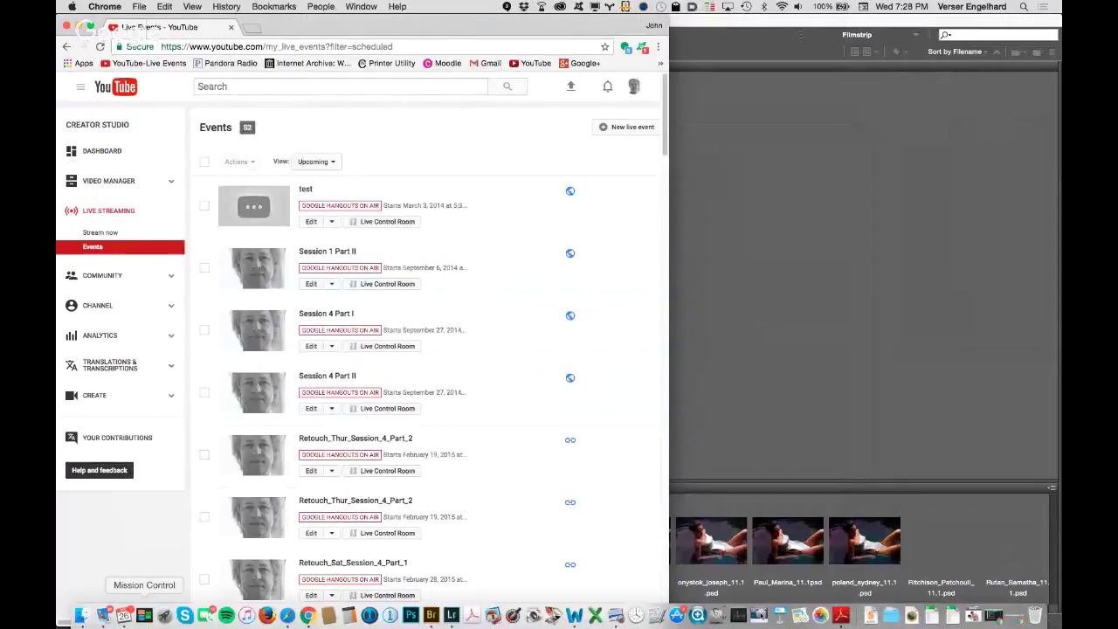
click(83, 616)
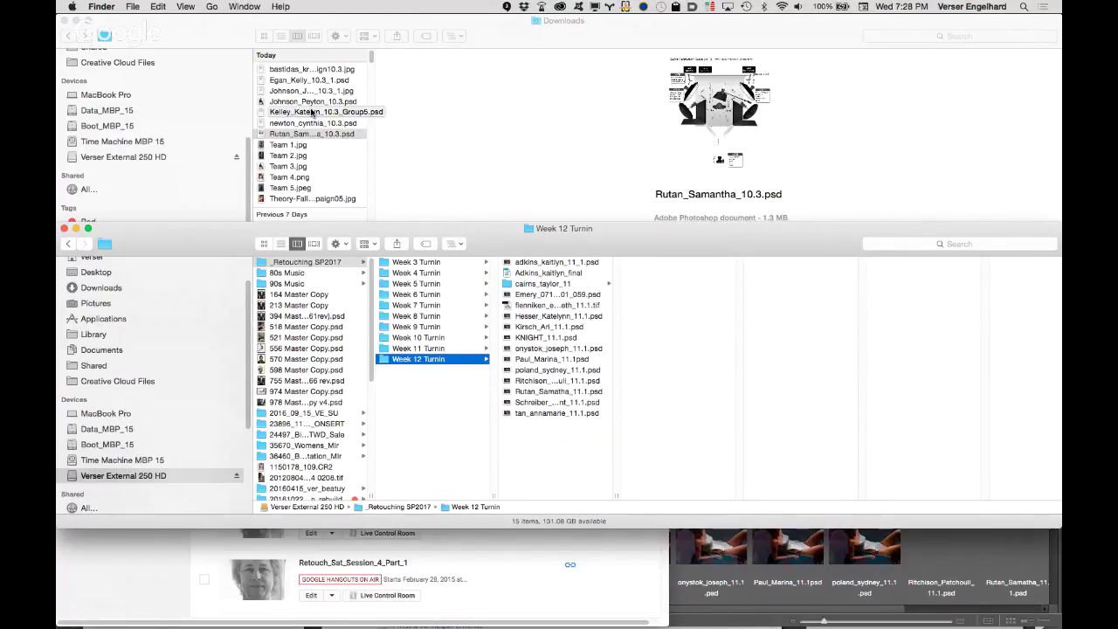
click(1013, 555)
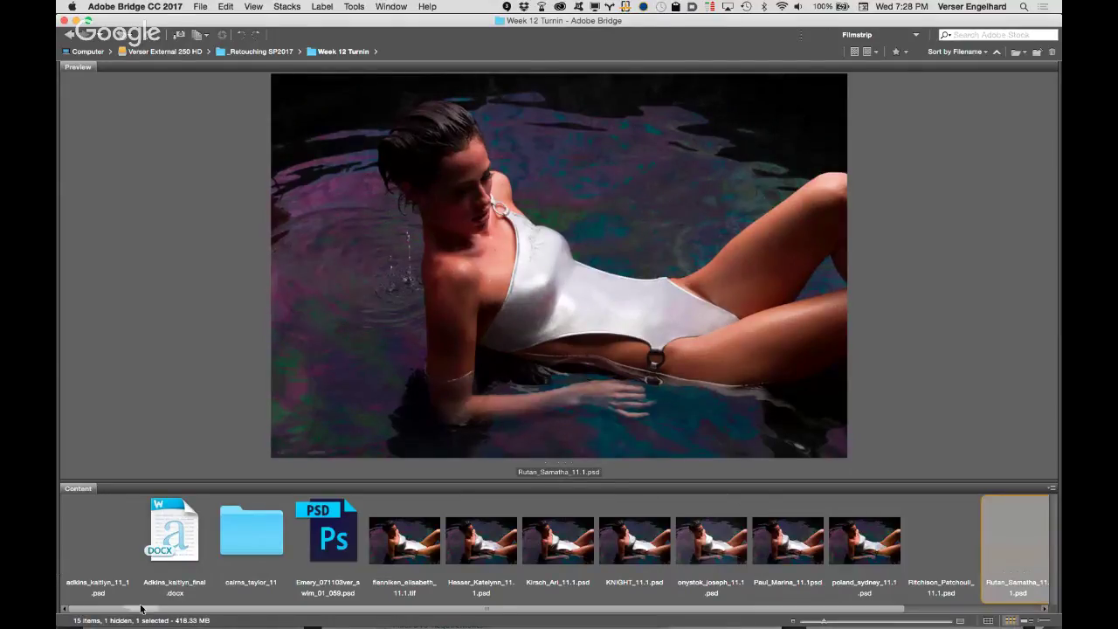
click(99, 538)
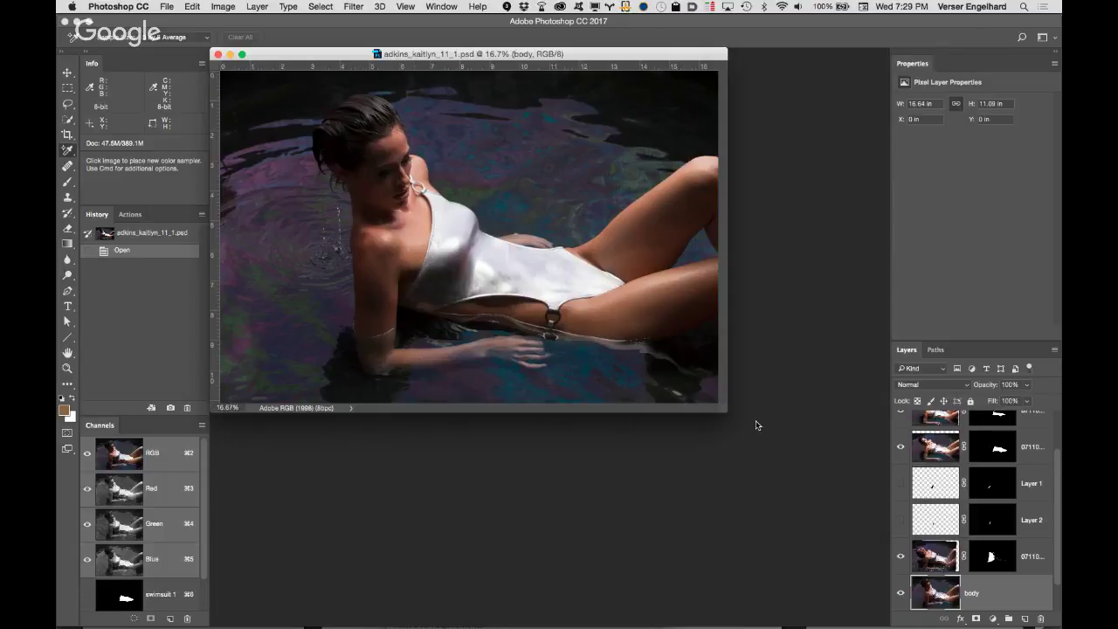
Examine the retouched swimsuit fabric and its lower waist edge at up to 100% magnification
scroll(950, 555, up, 2)
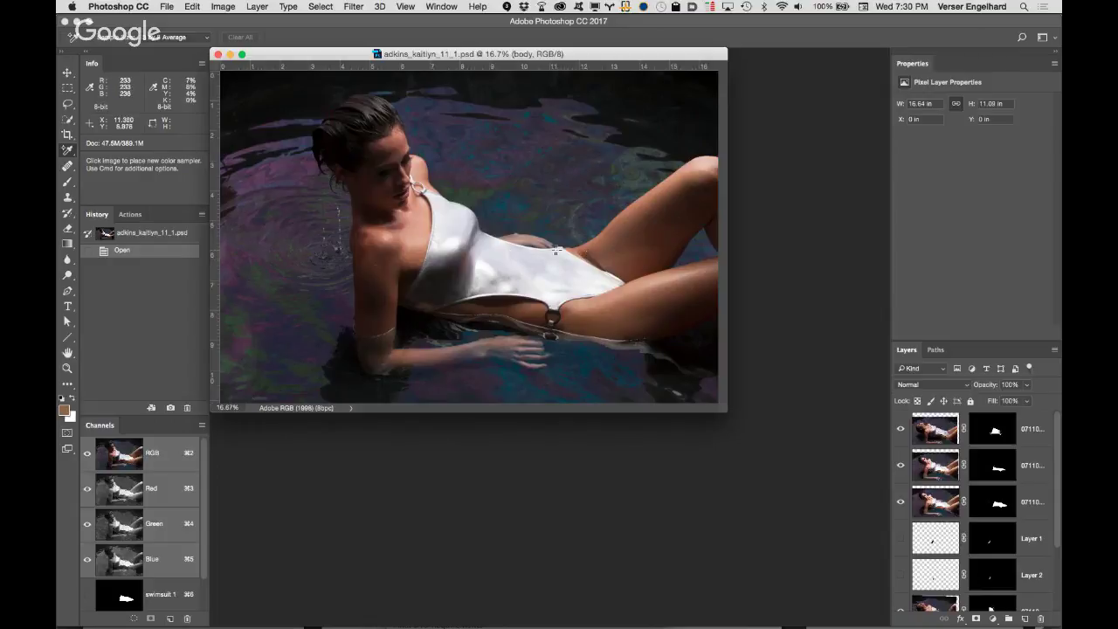
key(super+space)
click(497, 275)
click(609, 411)
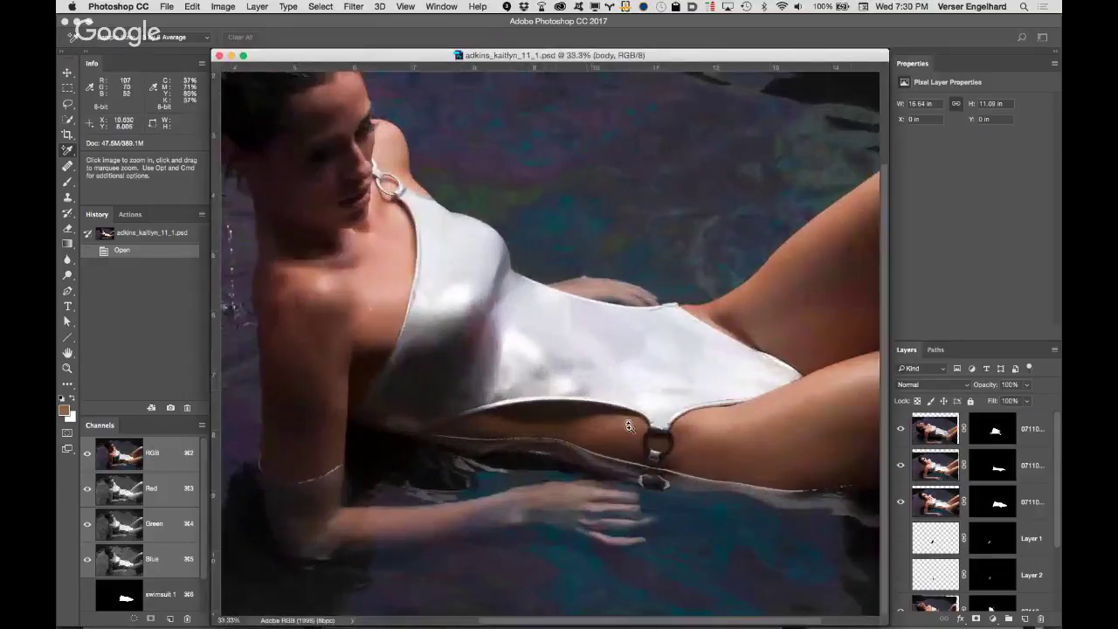
click(595, 343)
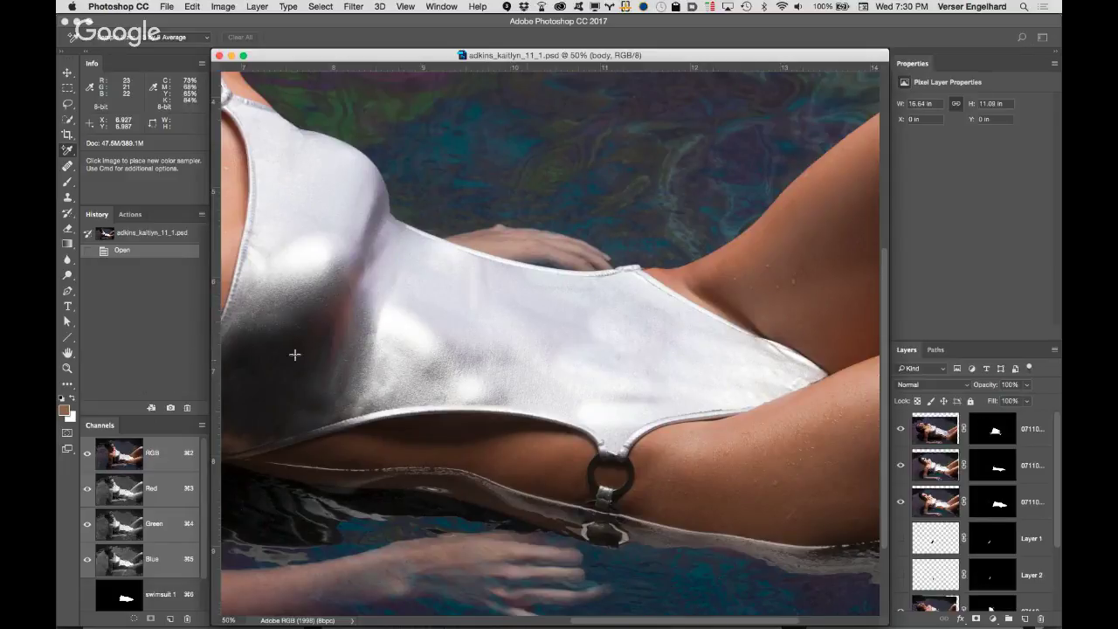
key(z)
click(458, 409)
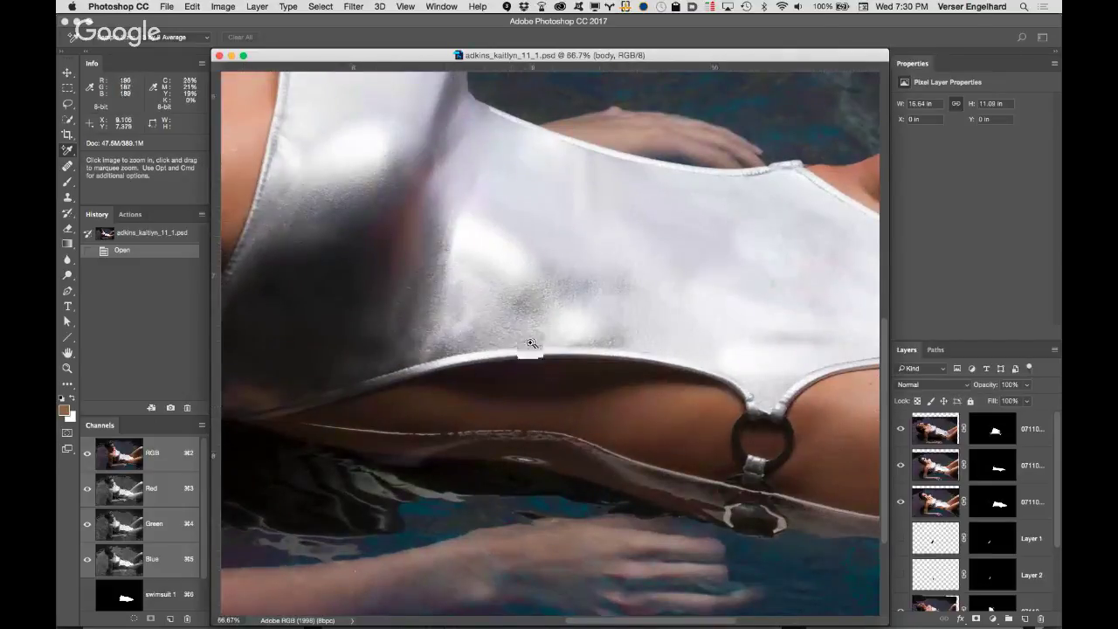
click(531, 342)
click(602, 332)
alt+click(458, 347)
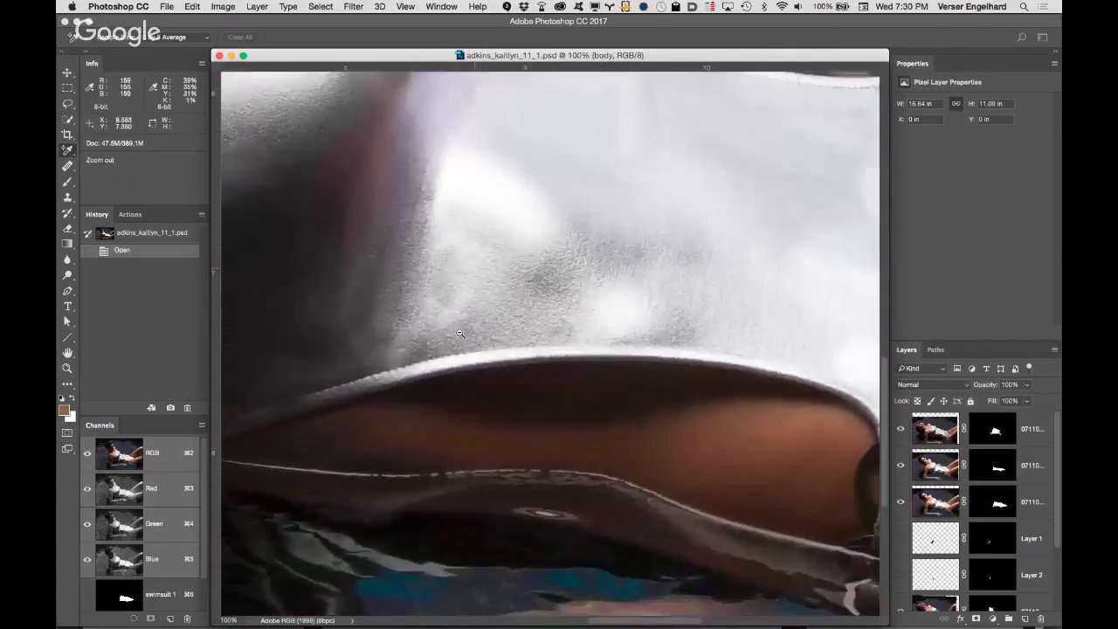
key(i)
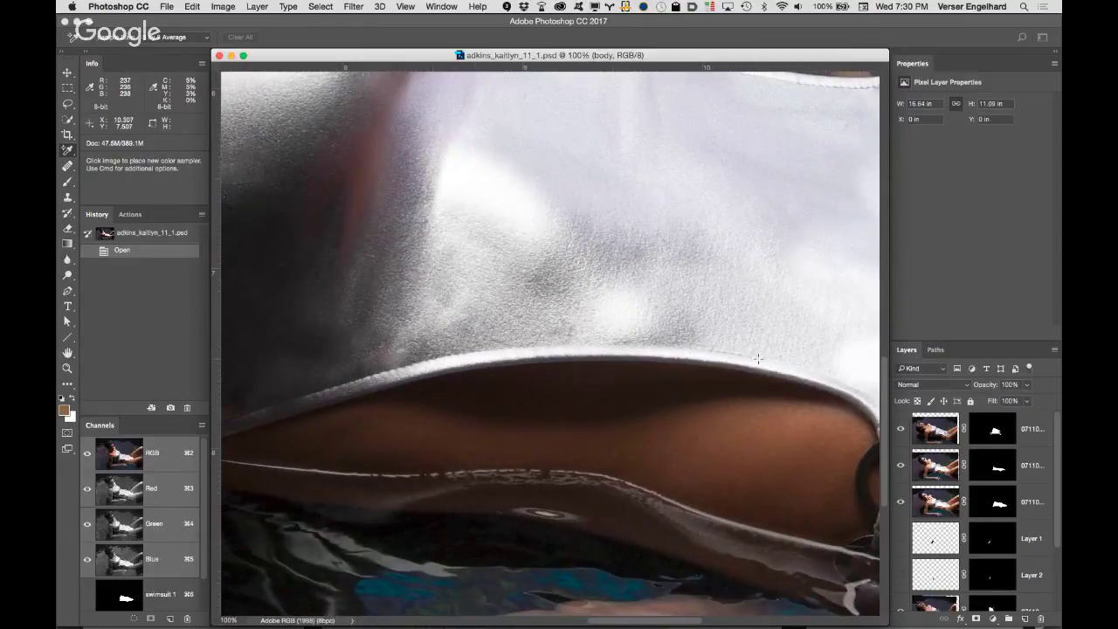
Inspect the swimsuit at 100% from the hip ring area across to the chest
key(space)
drag(777, 326, 456, 306)
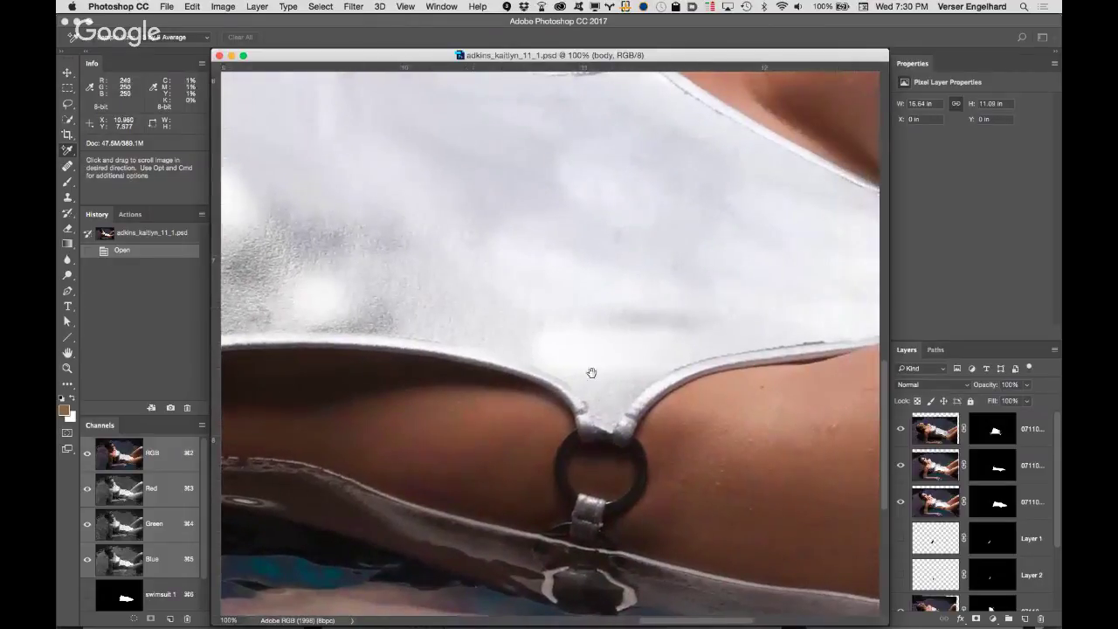
key(space)
drag(615, 400, 781, 370)
drag(561, 352, 586, 327)
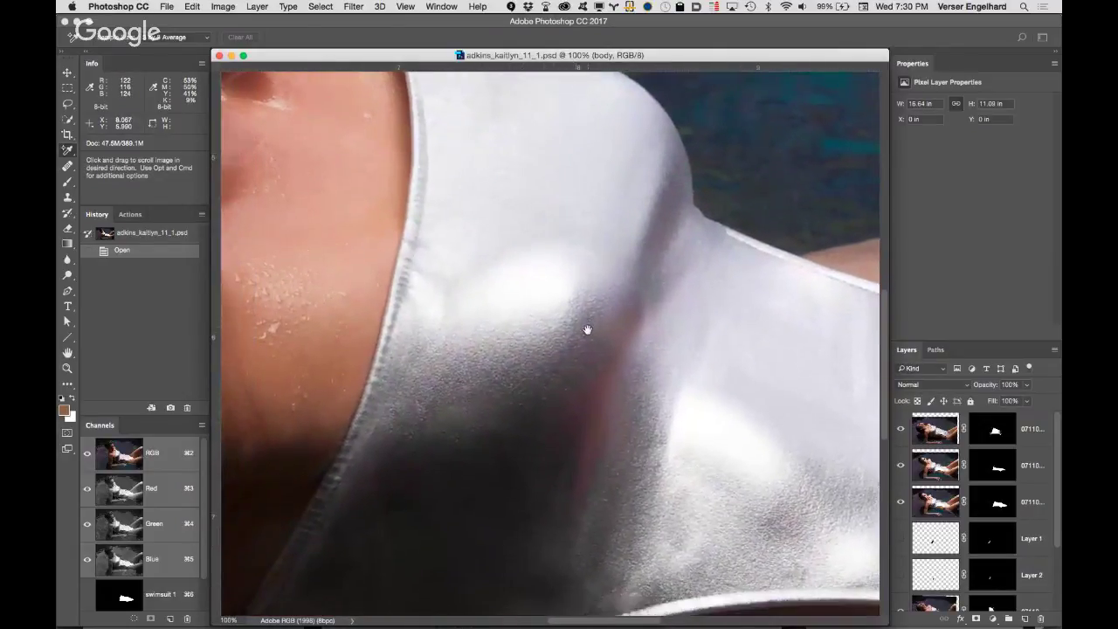
Examine the swimsuit's chest seam and fabric texture at 200%, and review the whole garment at 33.3%
super+click(407, 374)
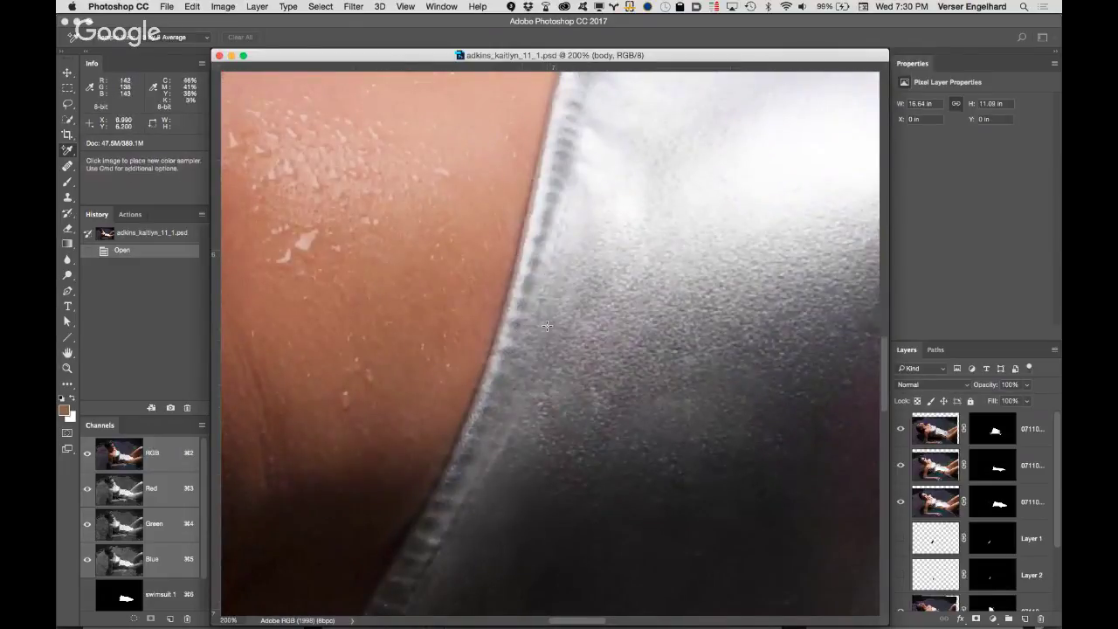
key(space)
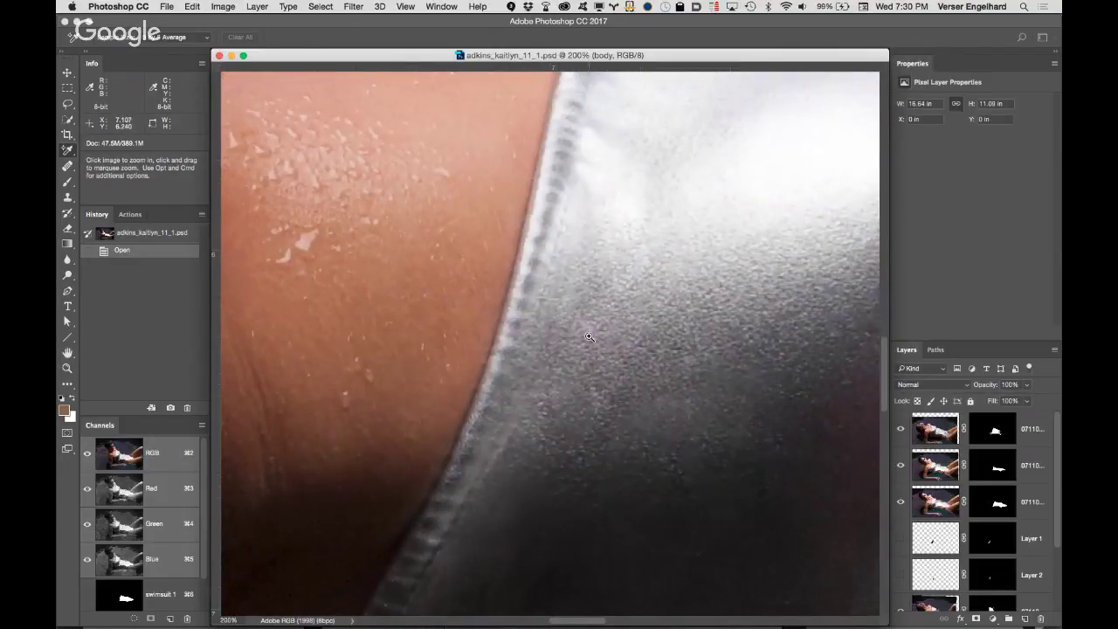
drag(572, 322, 548, 338)
key(alt)
alt+click(553, 339)
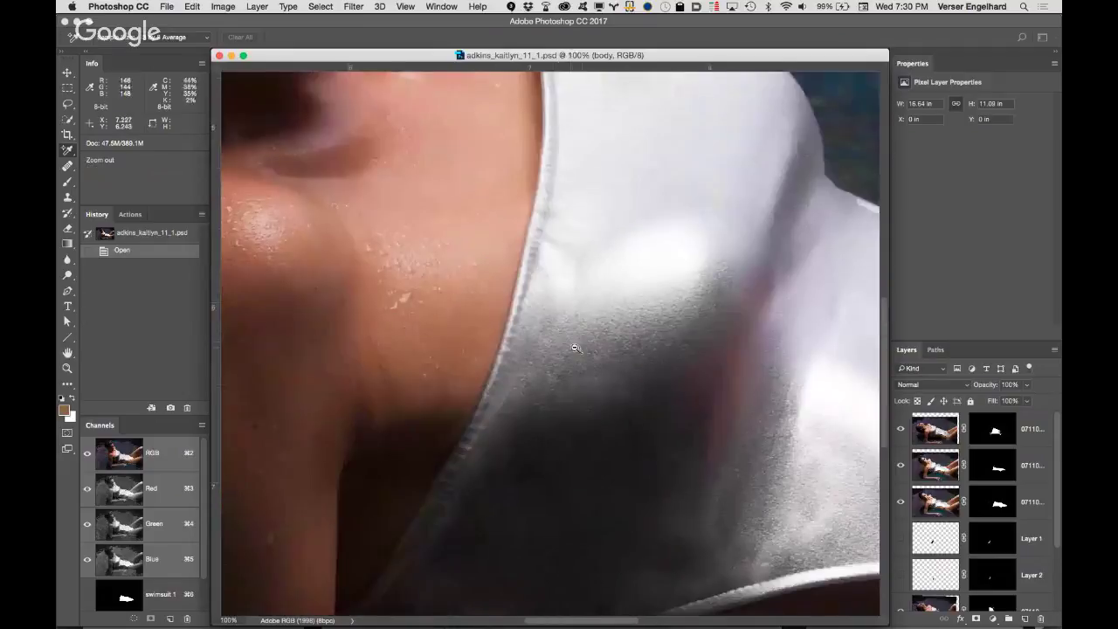
alt+click(583, 347)
alt+click(609, 337)
key(space)
drag(659, 350, 547, 358)
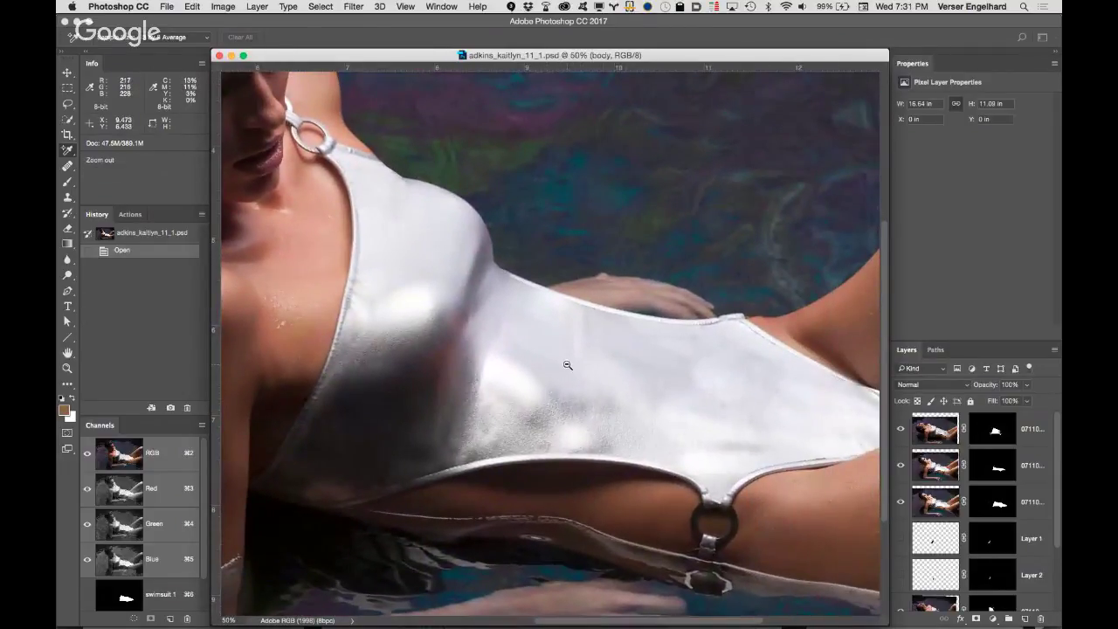
alt+click(582, 362)
alt+click(582, 363)
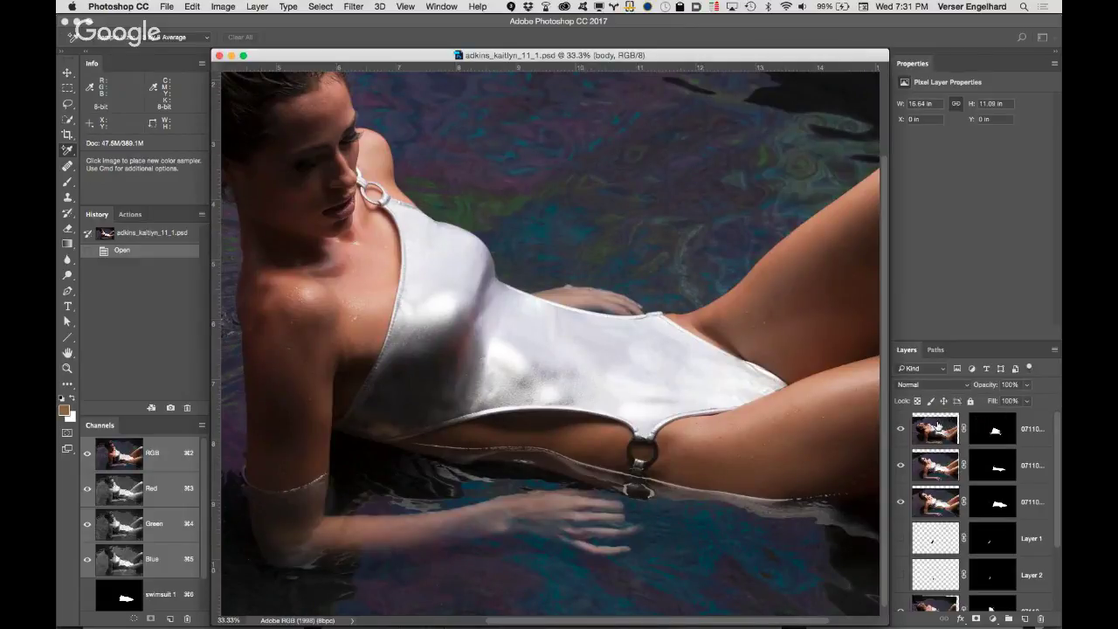
Stamp all visible layers into a new layer above the top swimsuit layer, and hide the layers between it and the original
double_click(936, 424)
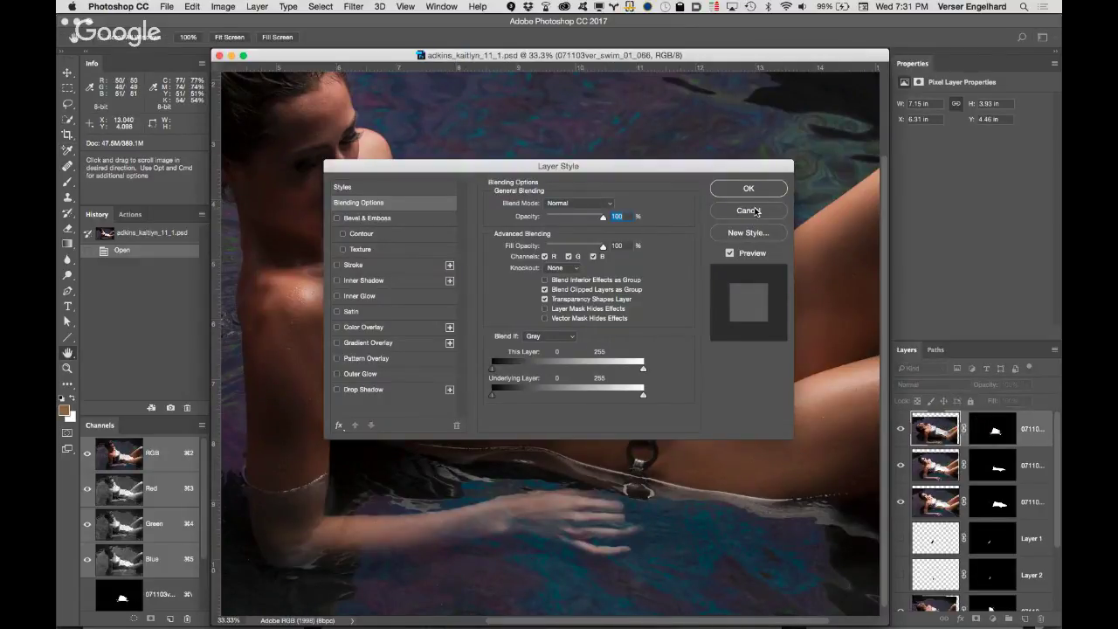
click(751, 210)
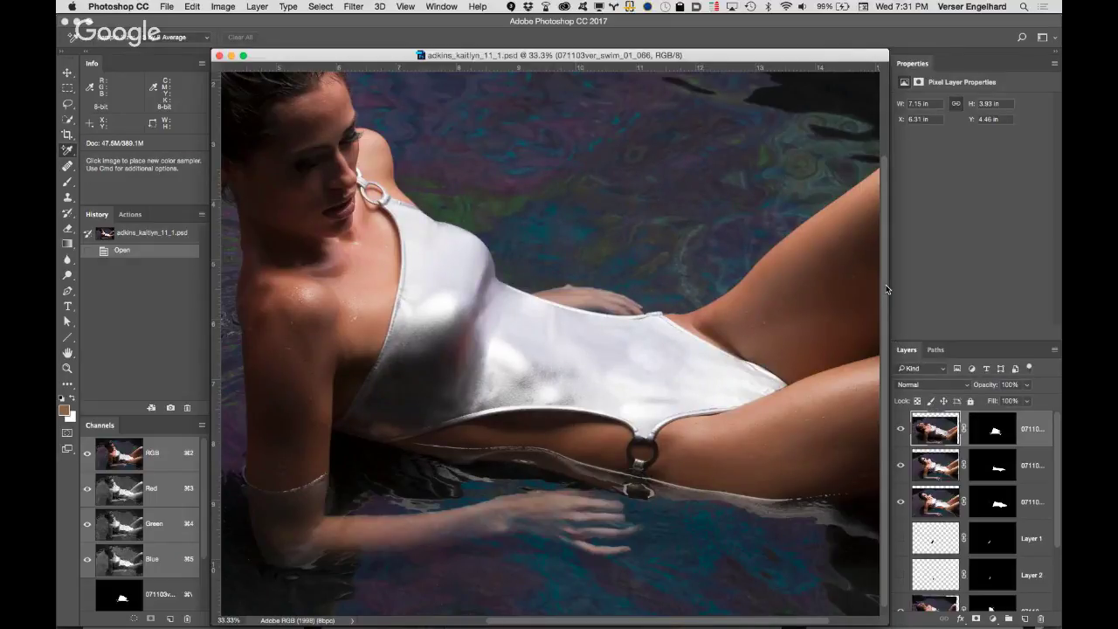
key(cmd+alt+shift+e)
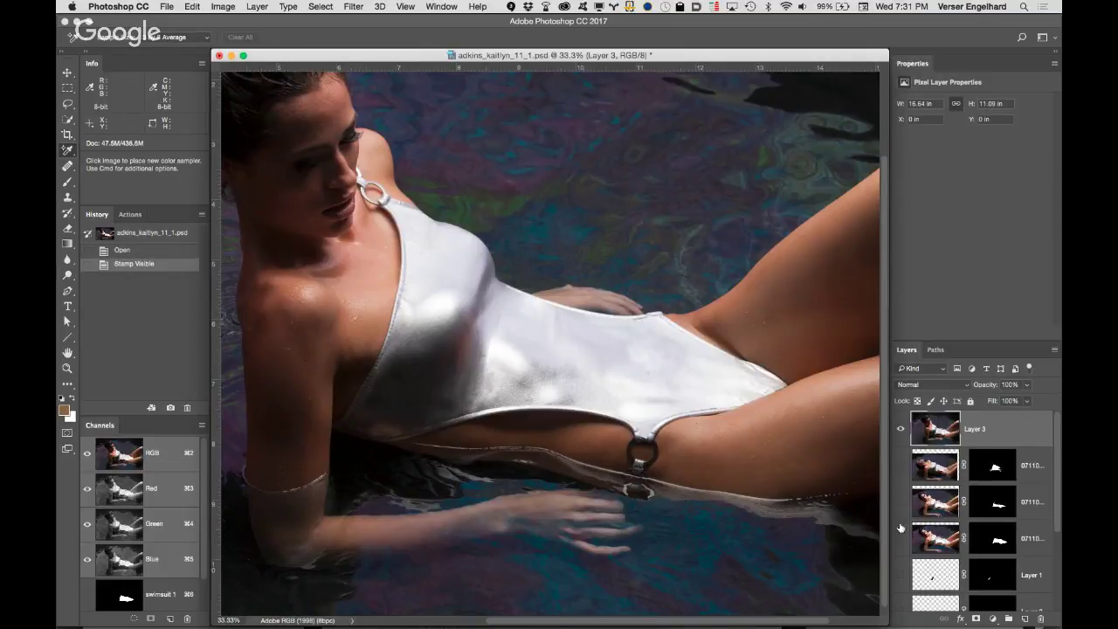
scroll(901, 606, down, 4)
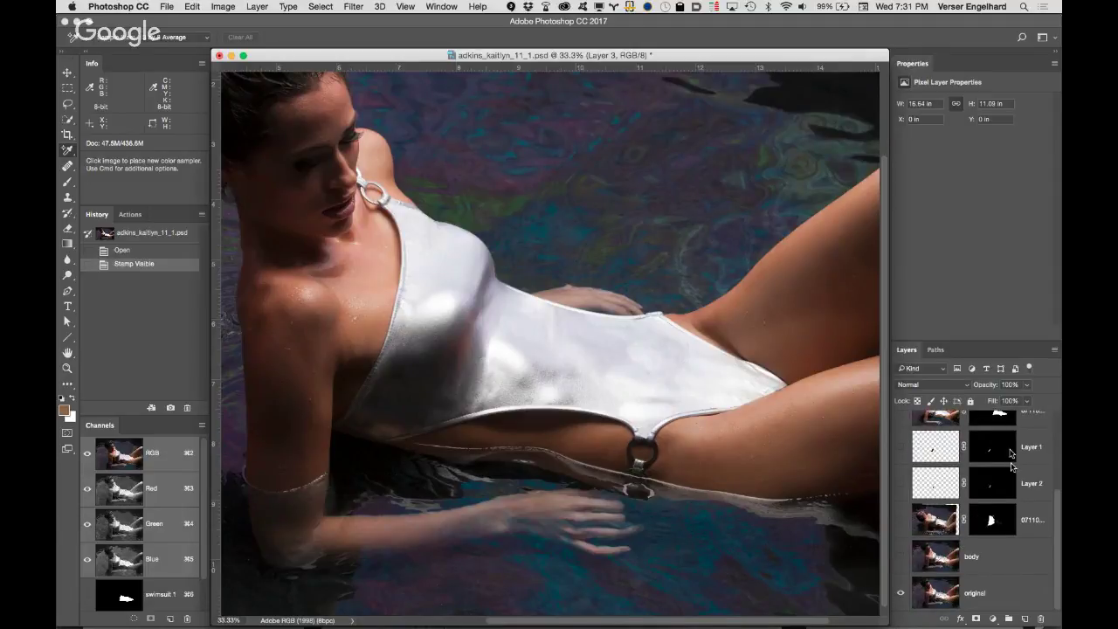
Compare the stamped layer with the original by toggling its visibility, and add a black layer mask to it
scroll(1011, 452, up, 4)
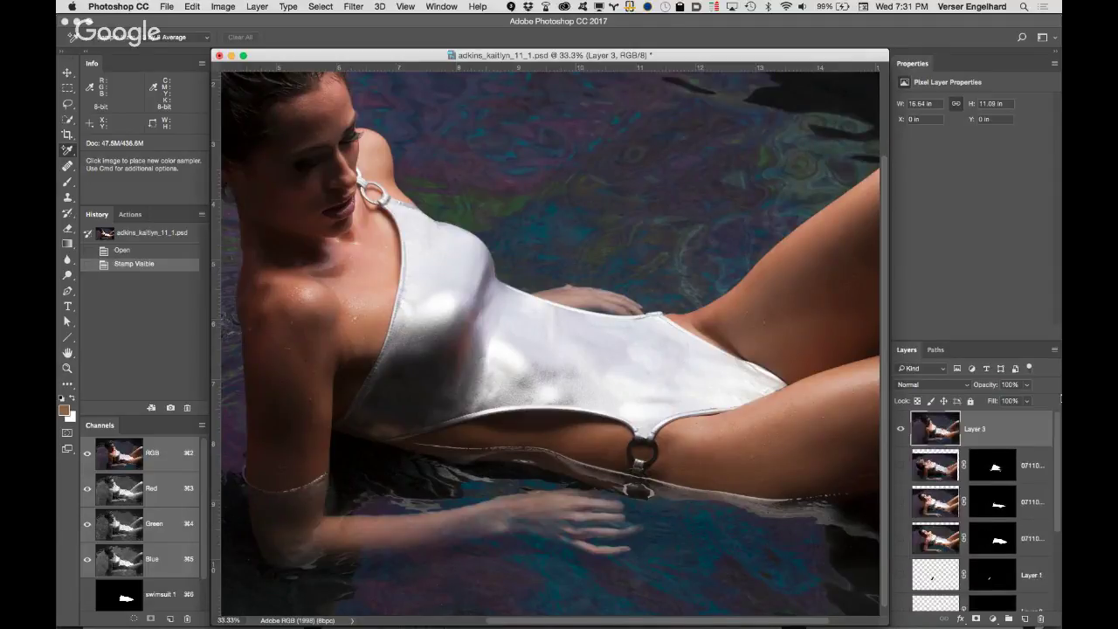
click(901, 429)
alt+click(976, 617)
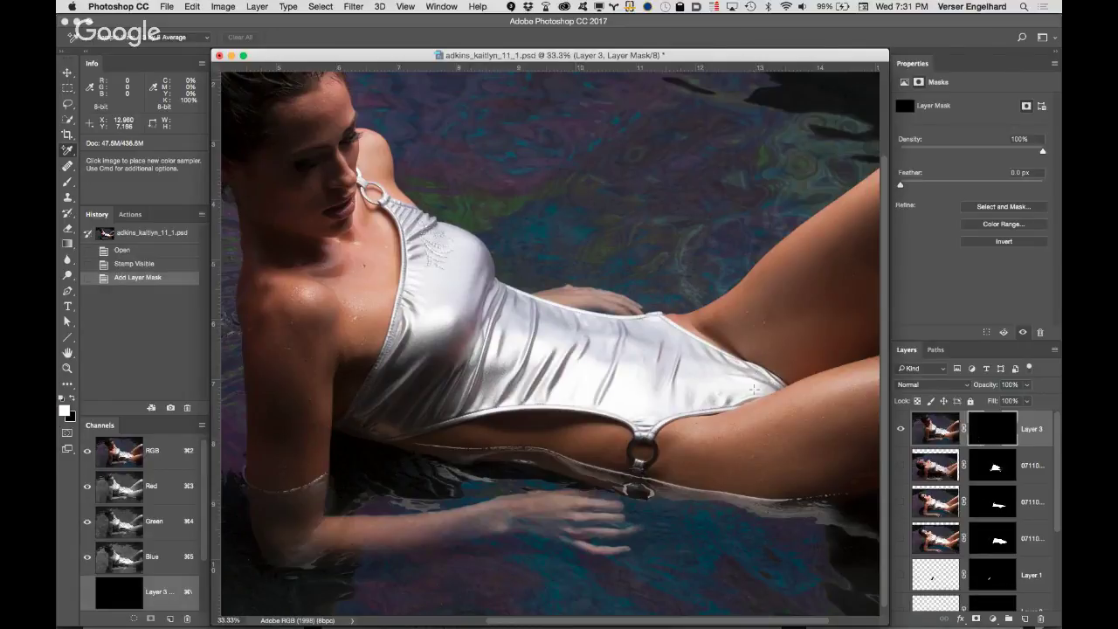
Paint white on the stamped layer's mask with the Brush tool to reveal the smoothed fabric across the swimsuit's midsection
key(b)
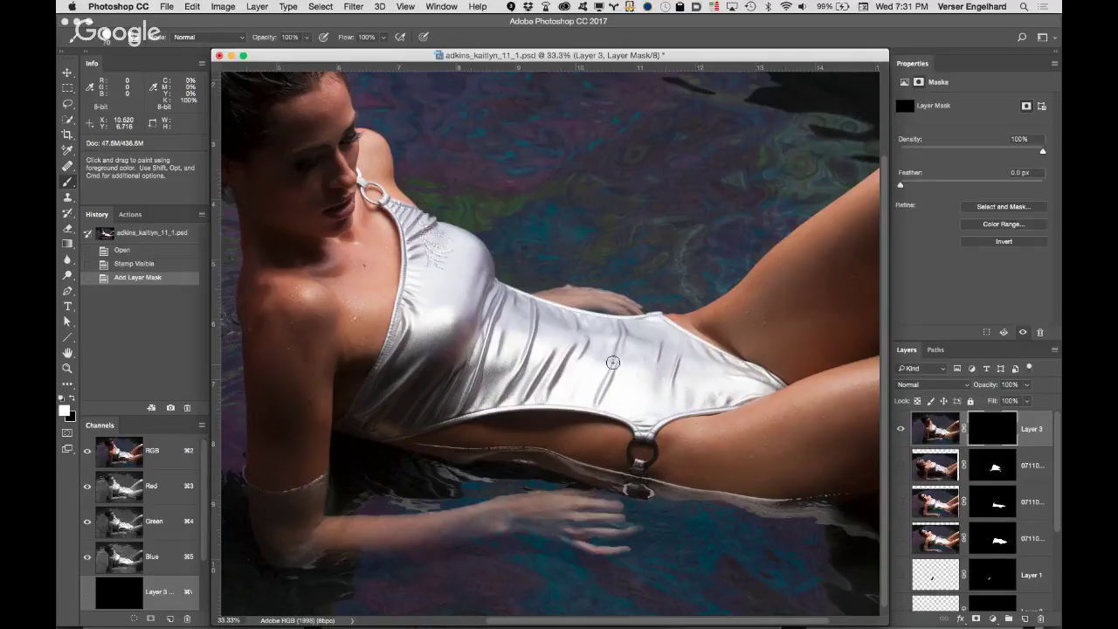
mouse_move(519, 350)
mouse_down()
mouse_move(627, 396)
mouse_move(668, 396)
mouse_move(638, 347)
mouse_move(493, 318)
mouse_move(536, 344)
mouse_move(487, 258)
mouse_up()
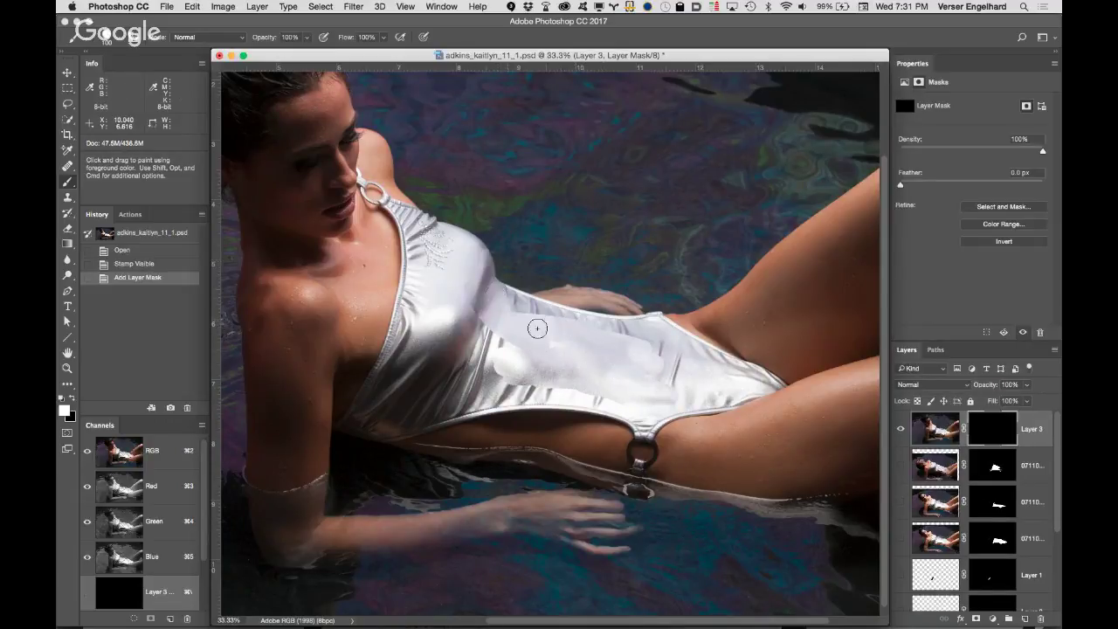
mouse_move(537, 329)
mouse_down()
mouse_move(606, 347)
mouse_move(497, 380)
mouse_move(514, 389)
mouse_move(459, 399)
mouse_move(449, 353)
mouse_move(508, 323)
mouse_move(454, 314)
mouse_move(619, 394)
mouse_up()
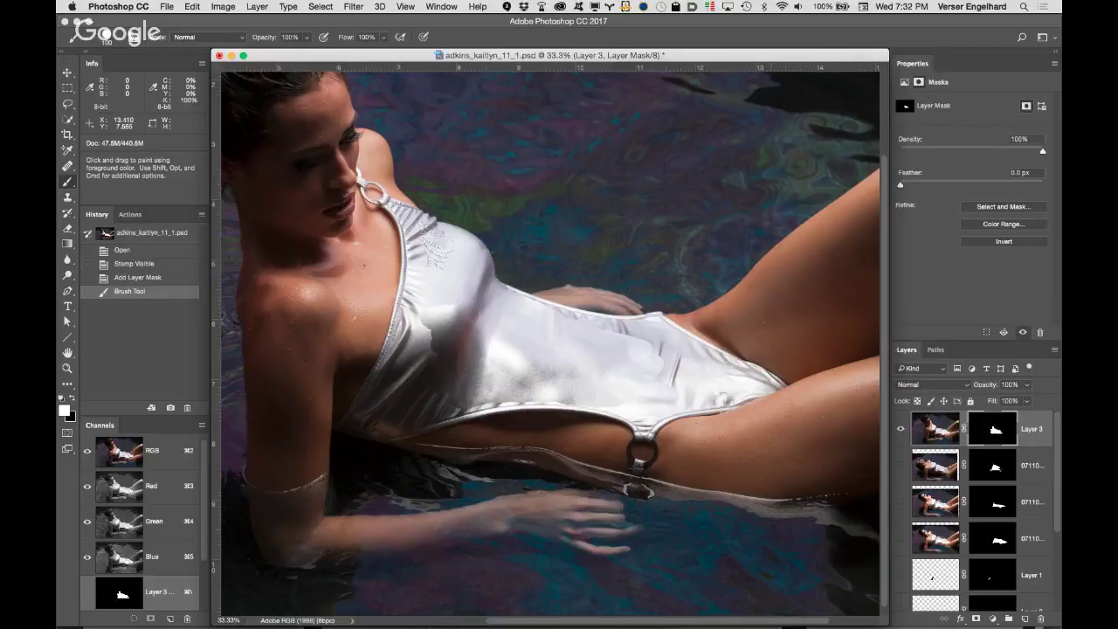
Save a history snapshot of the mask painting and compare it with the originally opened state at 100% around the lower edge
alt+click(171, 407)
click(725, 197)
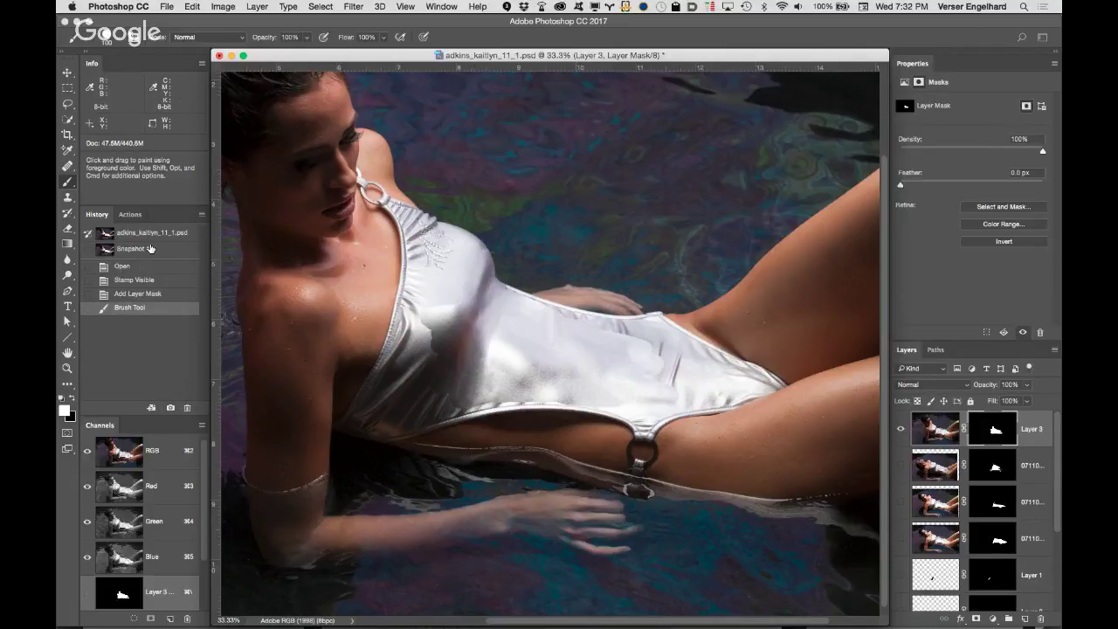
key(alt+comma)
click(148, 232)
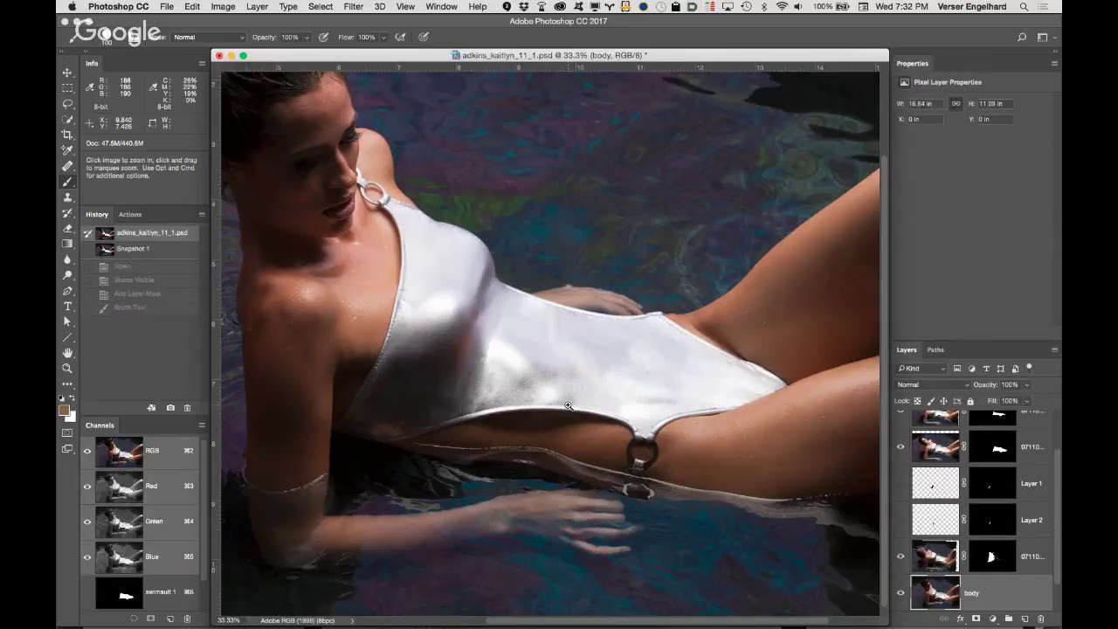
click(568, 377)
click(568, 377)
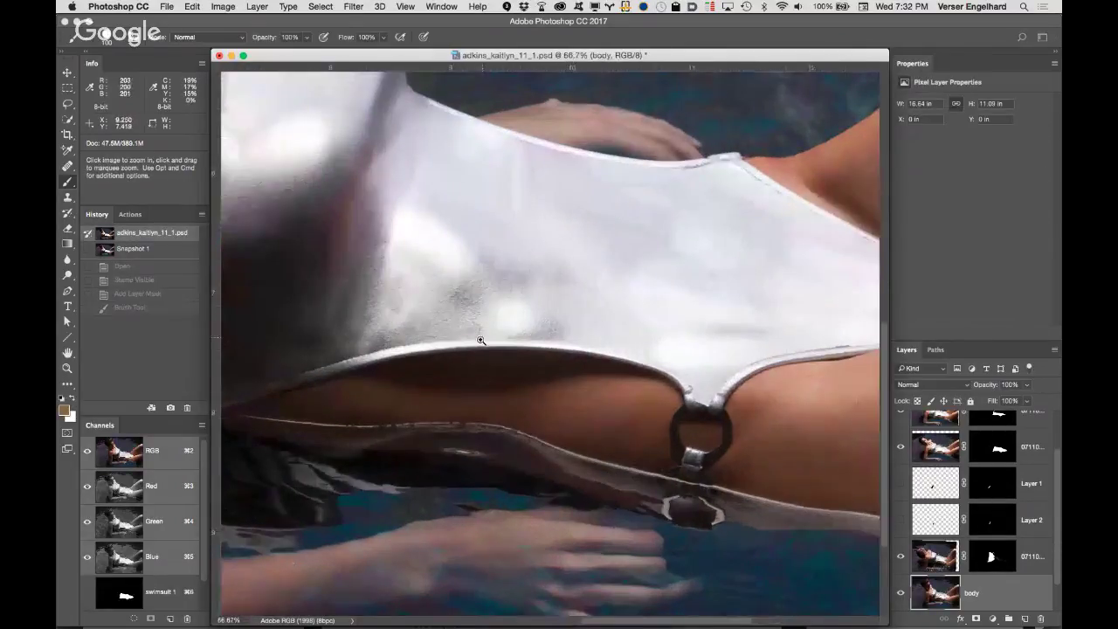
click(568, 377)
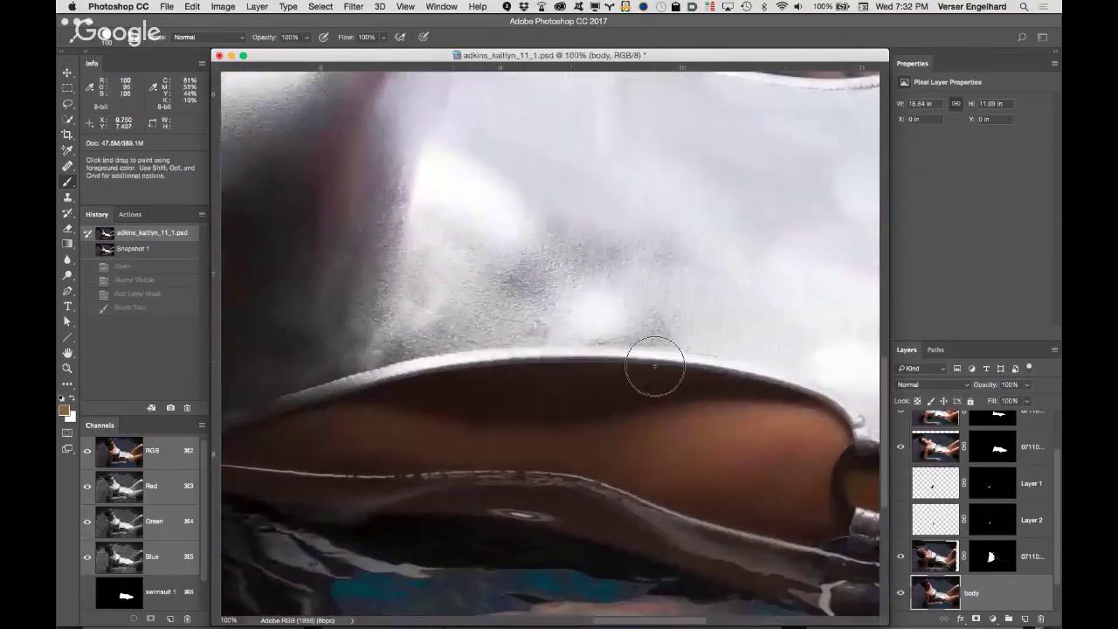
click(169, 251)
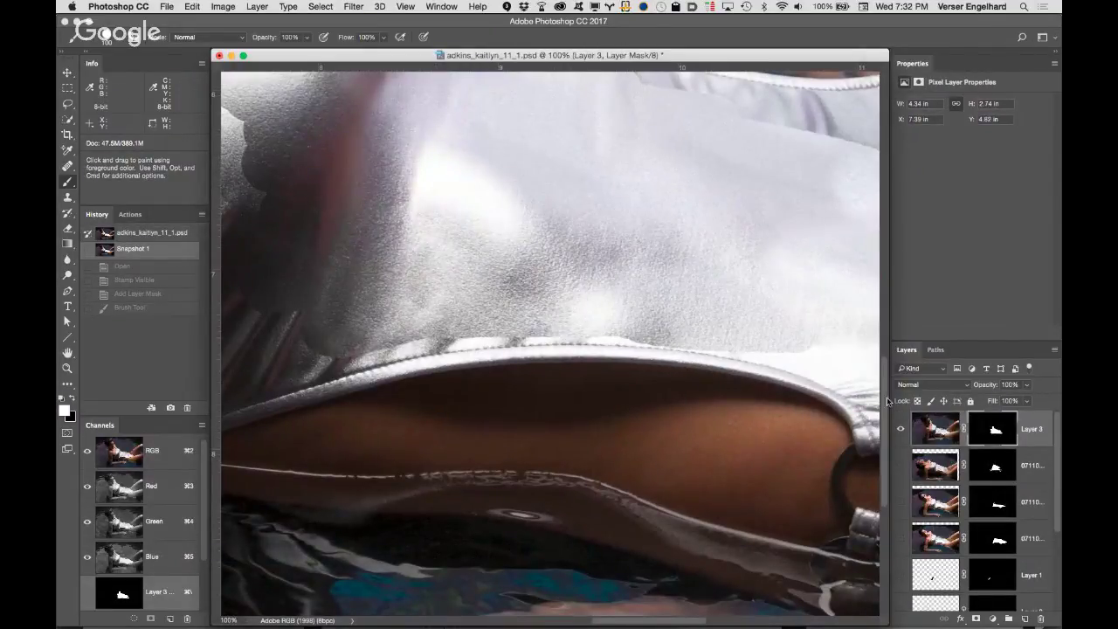
Paint white on the mask along the swimsuit's lower hem at 200% with the hard 100 px brush, preserving the stitched edge
click(116, 41)
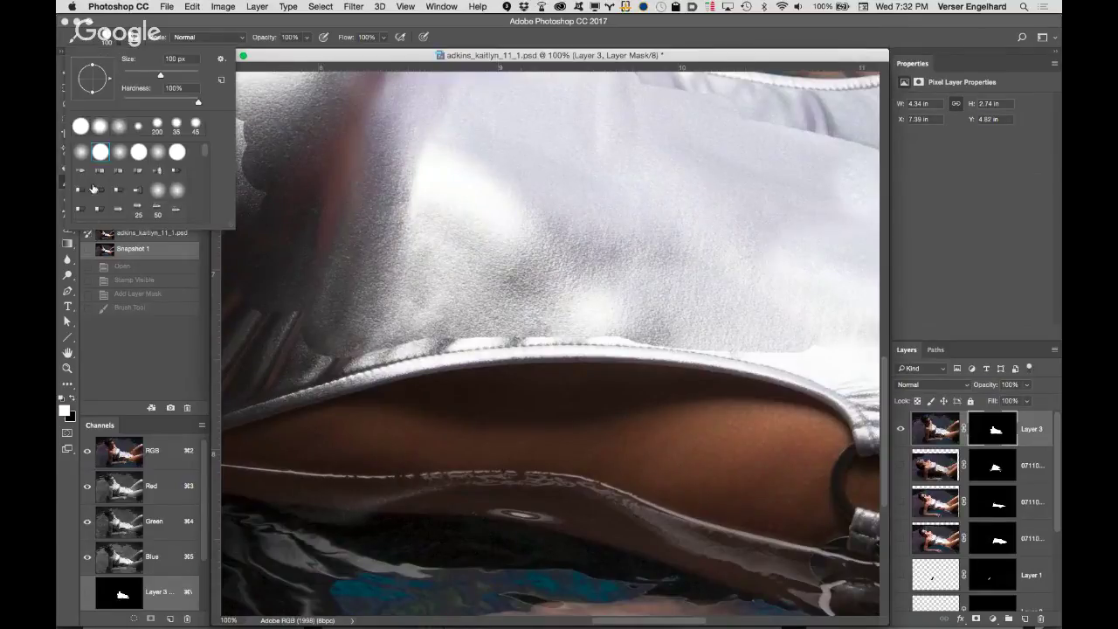
click(440, 46)
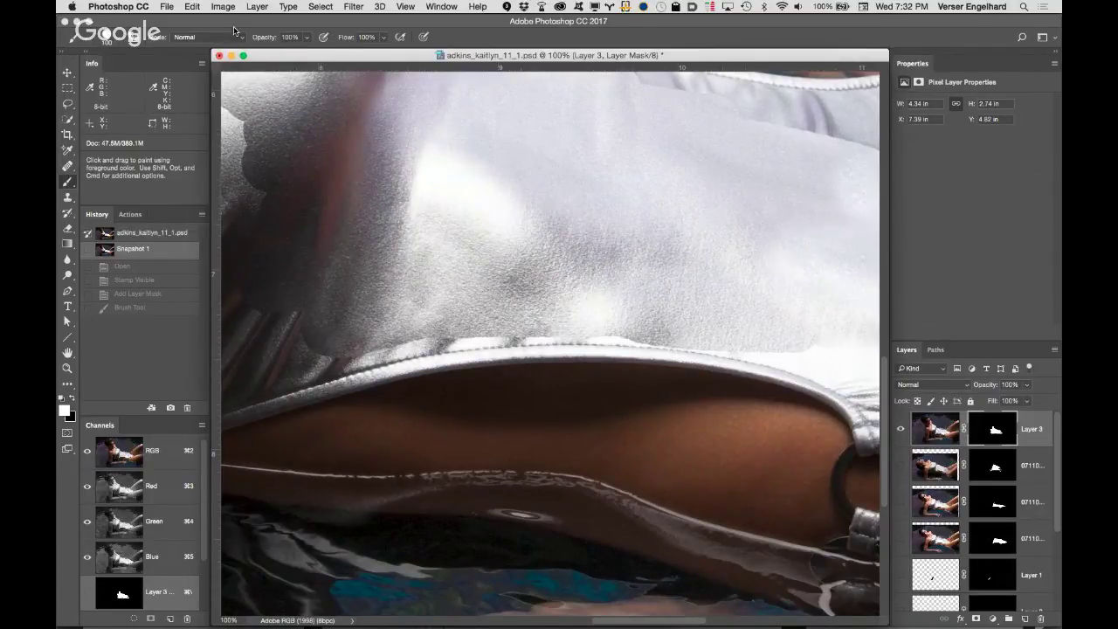
key(z)
click(518, 338)
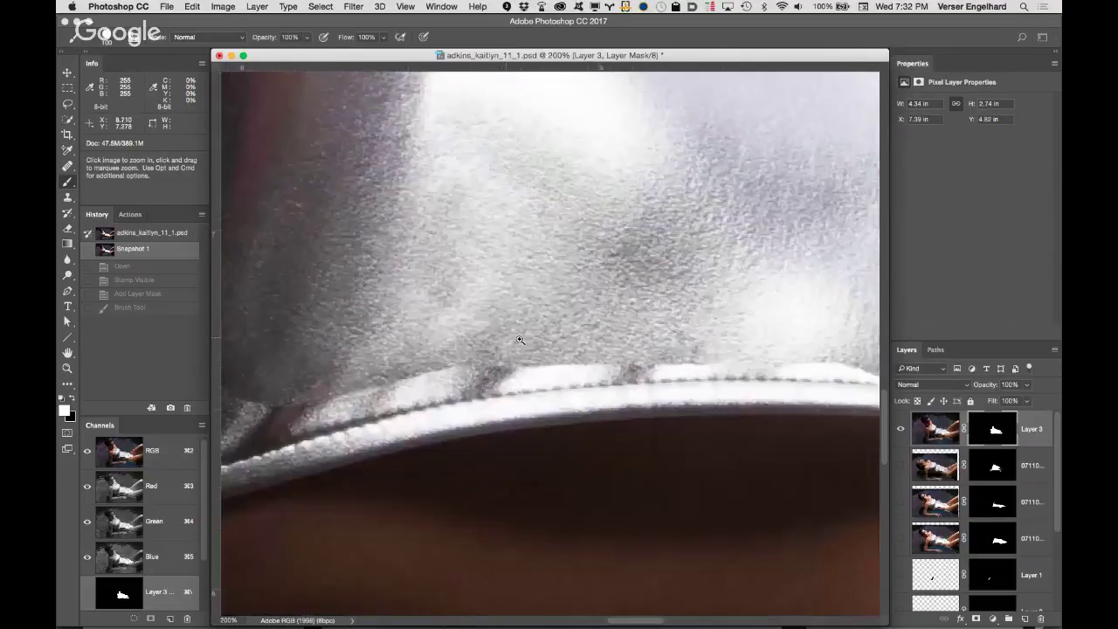
key(b)
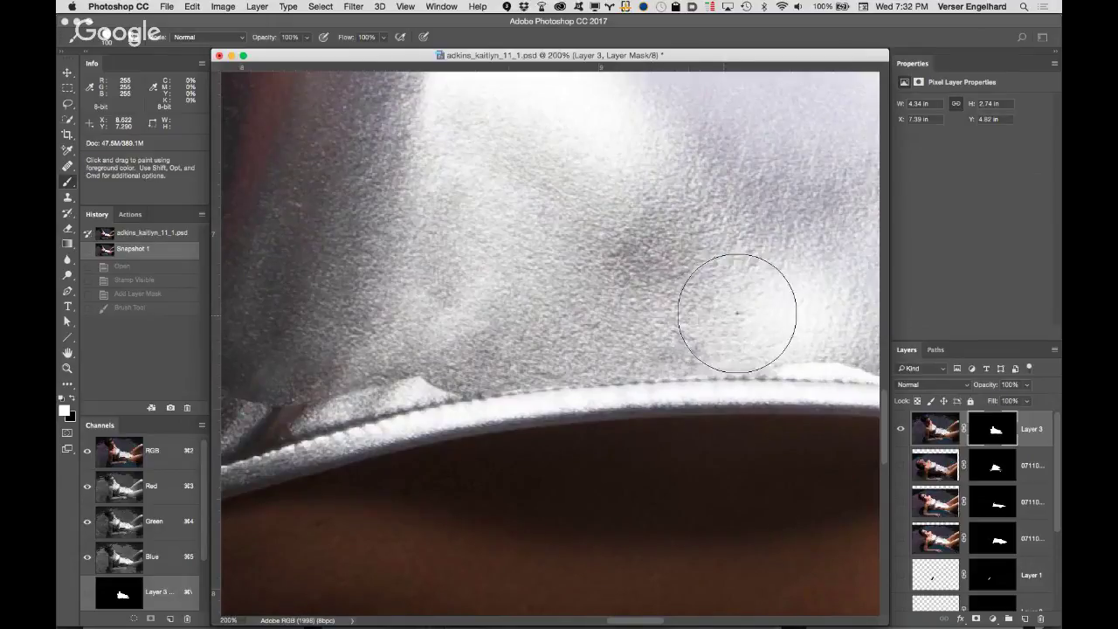
click(449, 300)
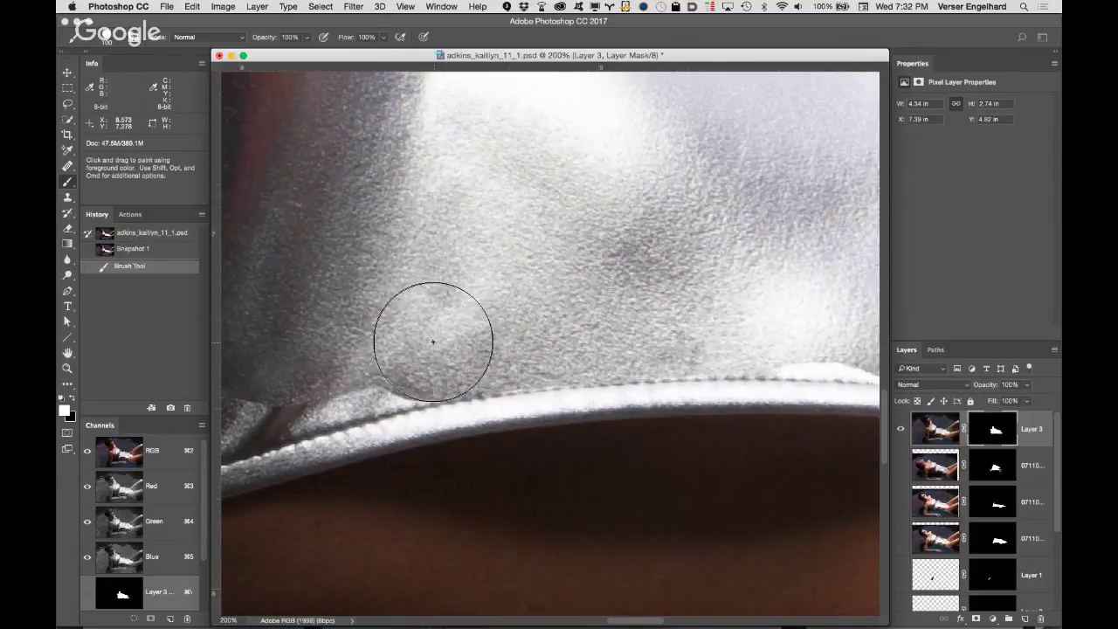
mouse_move(432, 342)
mouse_down()
mouse_move(399, 329)
mouse_move(389, 349)
mouse_move(399, 323)
mouse_move(412, 347)
mouse_move(362, 324)
mouse_move(270, 370)
mouse_move(297, 358)
mouse_up()
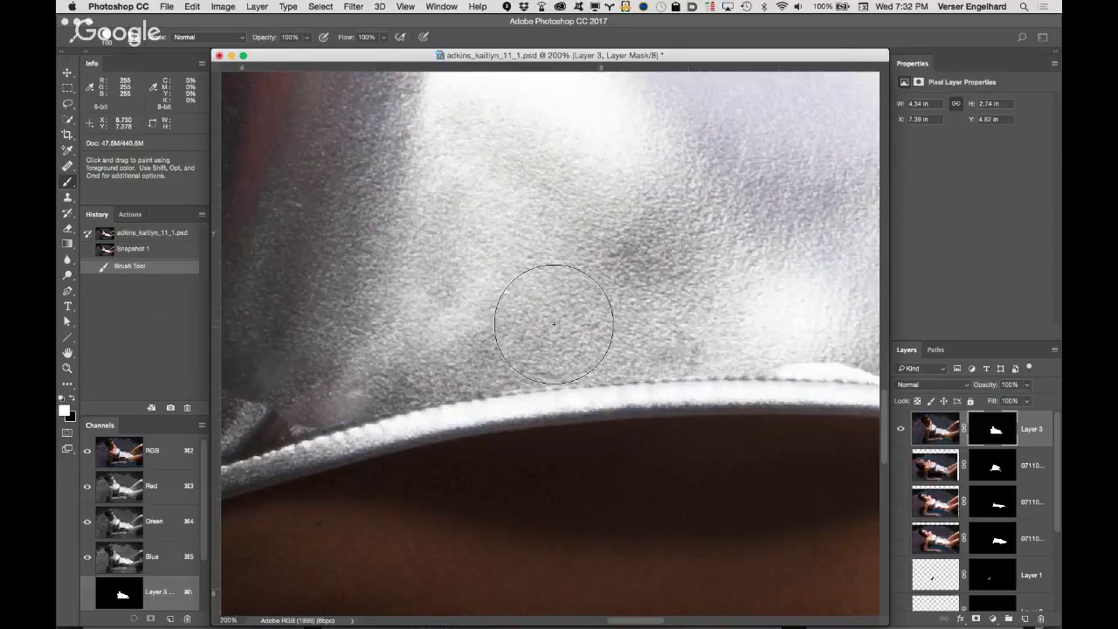
mouse_move(553, 324)
mouse_down()
mouse_move(673, 314)
mouse_move(398, 301)
mouse_up()
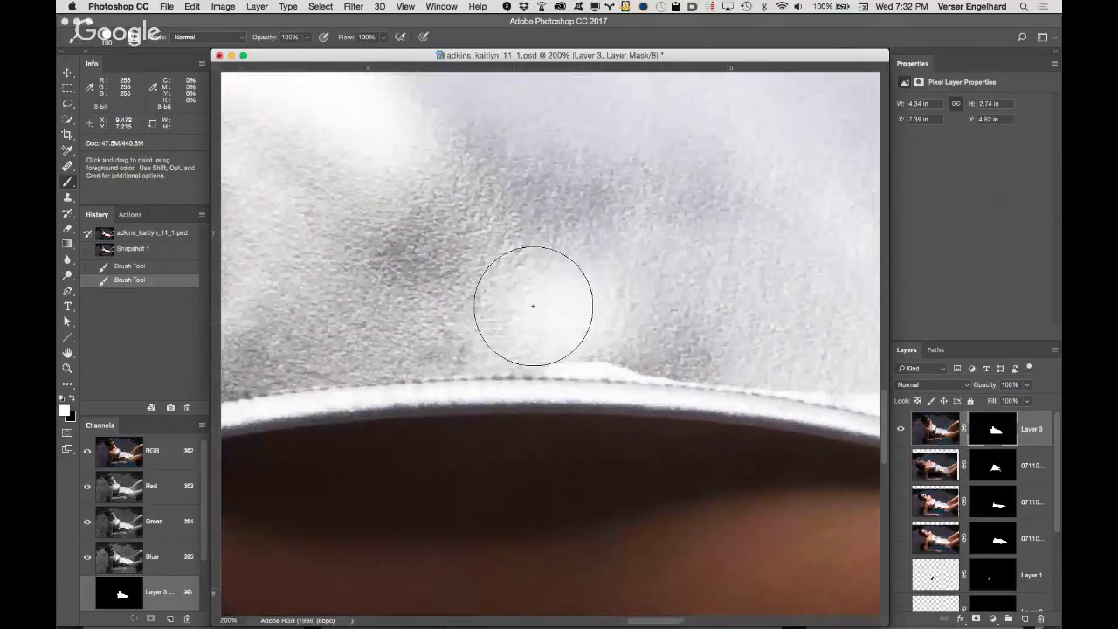
mouse_move(533, 305)
mouse_down()
mouse_move(665, 323)
mouse_move(541, 316)
mouse_move(617, 305)
mouse_up()
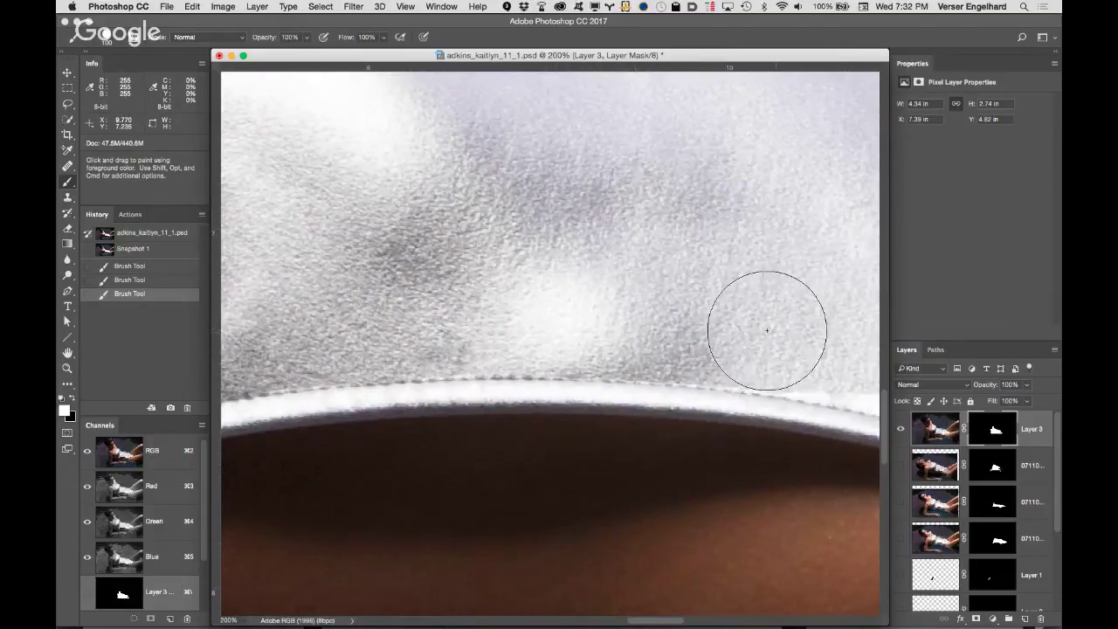
mouse_move(767, 330)
mouse_down()
mouse_move(811, 324)
mouse_move(631, 287)
mouse_move(593, 268)
mouse_up()
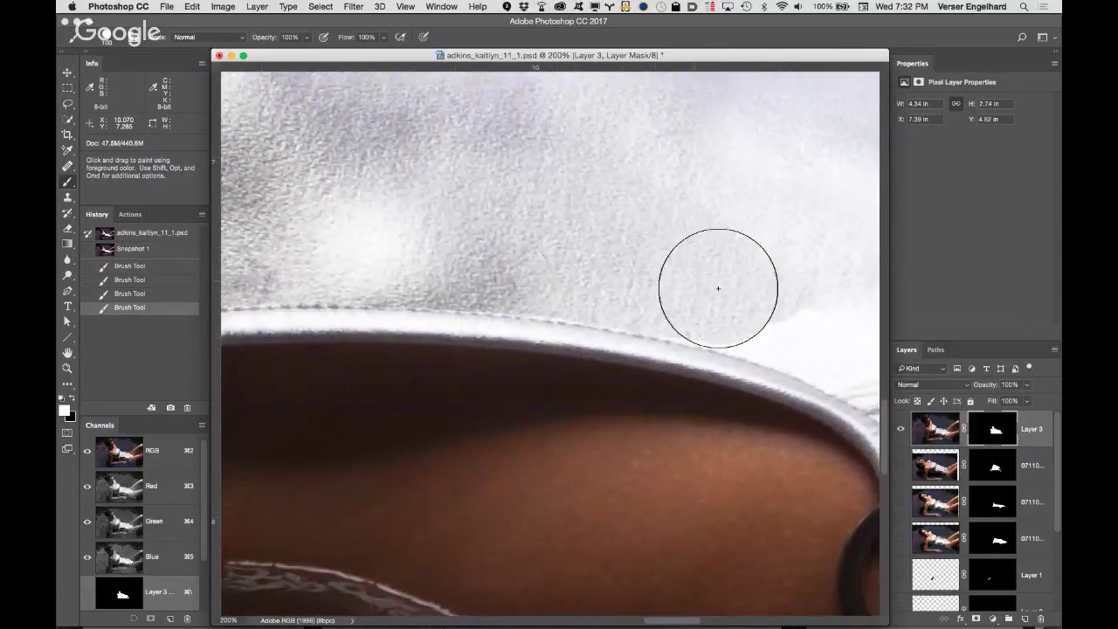
click(798, 309)
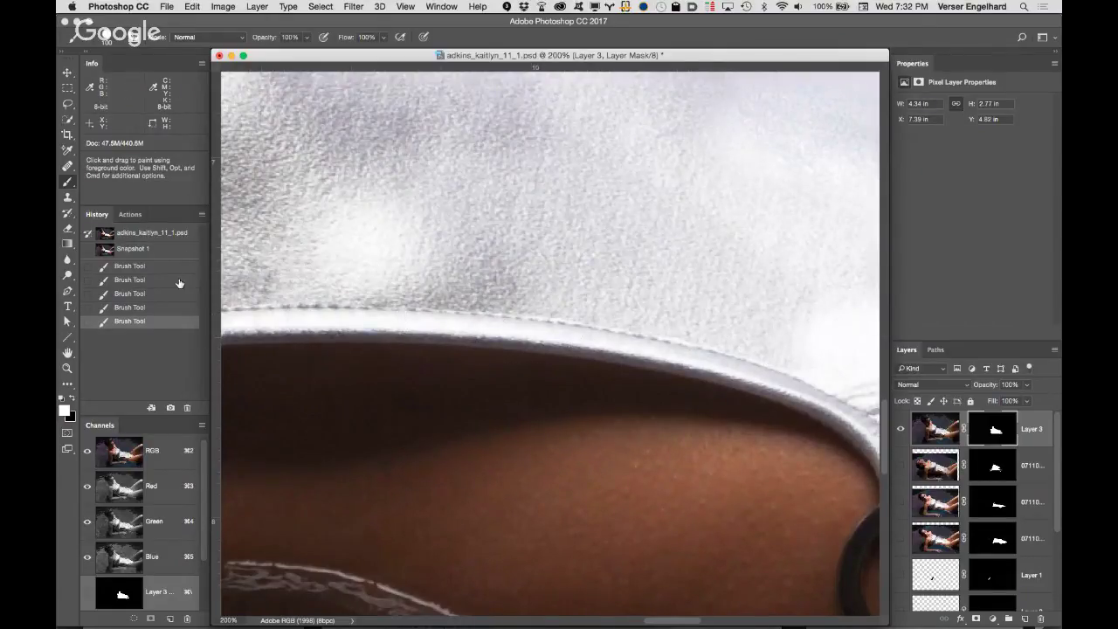
Save a second history snapshot and compare the hem cleanup with the originally opened state at 100%
alt+click(497, 350)
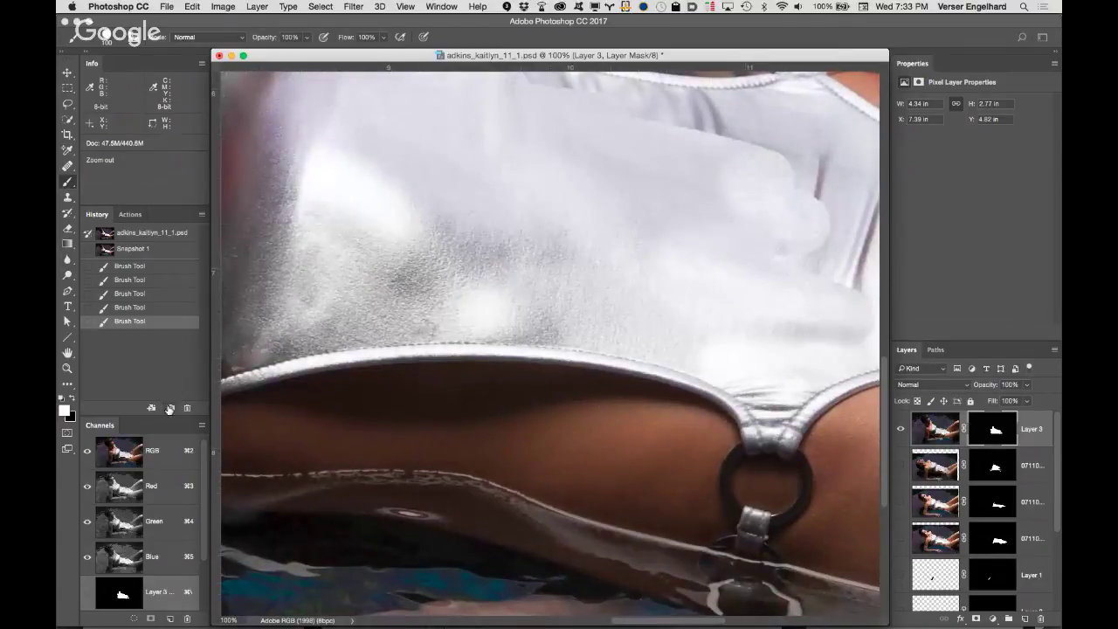
alt+click(170, 408)
click(727, 196)
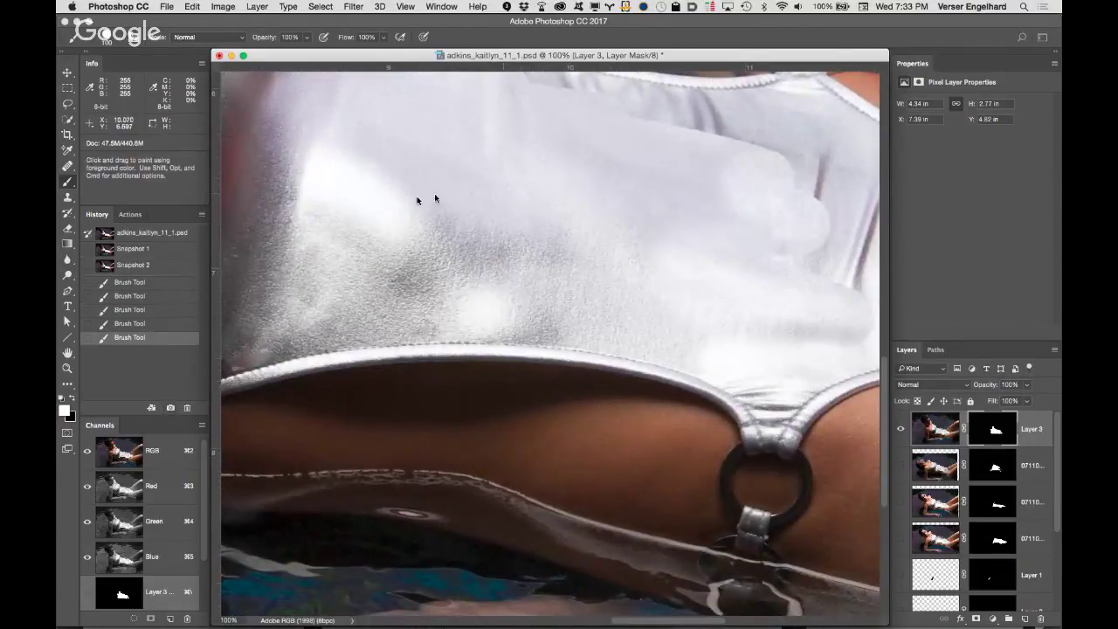
click(168, 232)
click(161, 263)
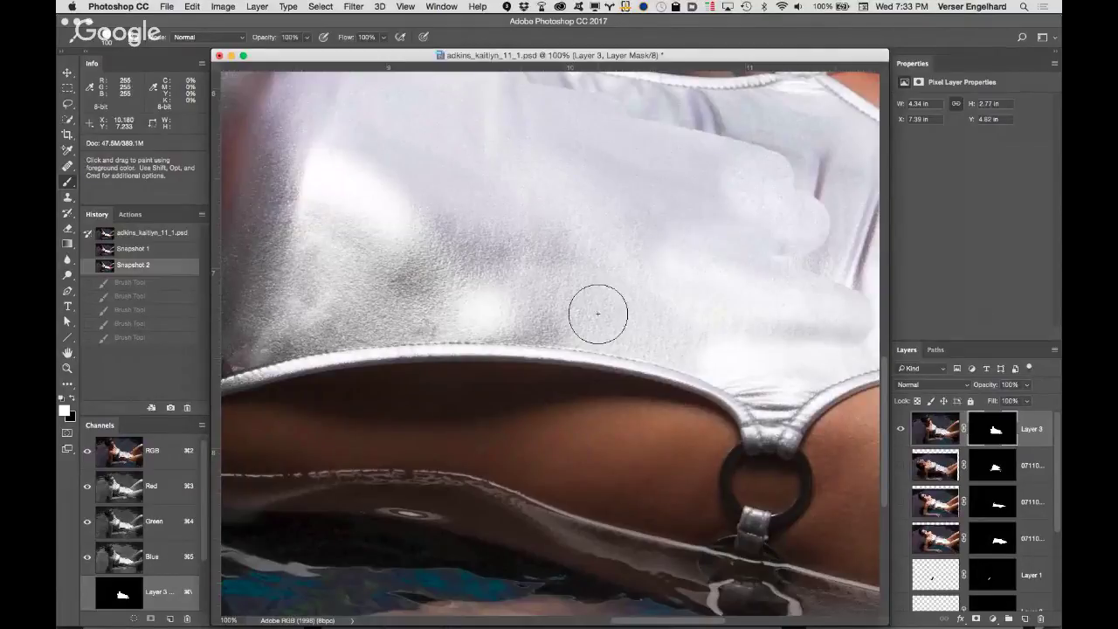
Switch to Bridge and open 071103ver_swim_01_059-1.psd from the next student's folder in Photoshop
mouse_move(348, 614)
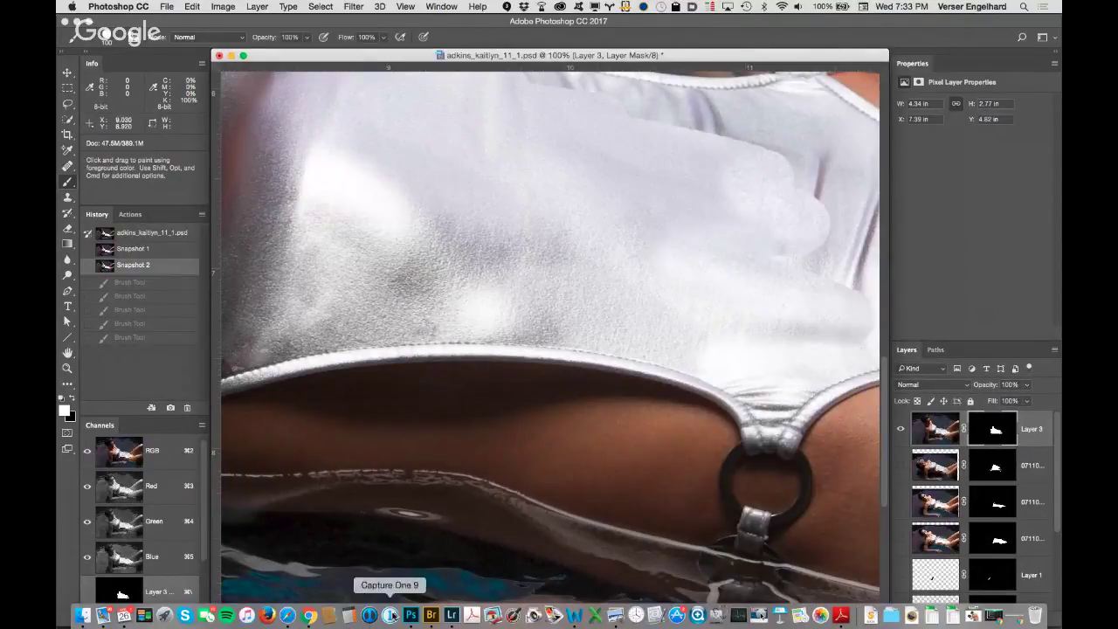
click(431, 613)
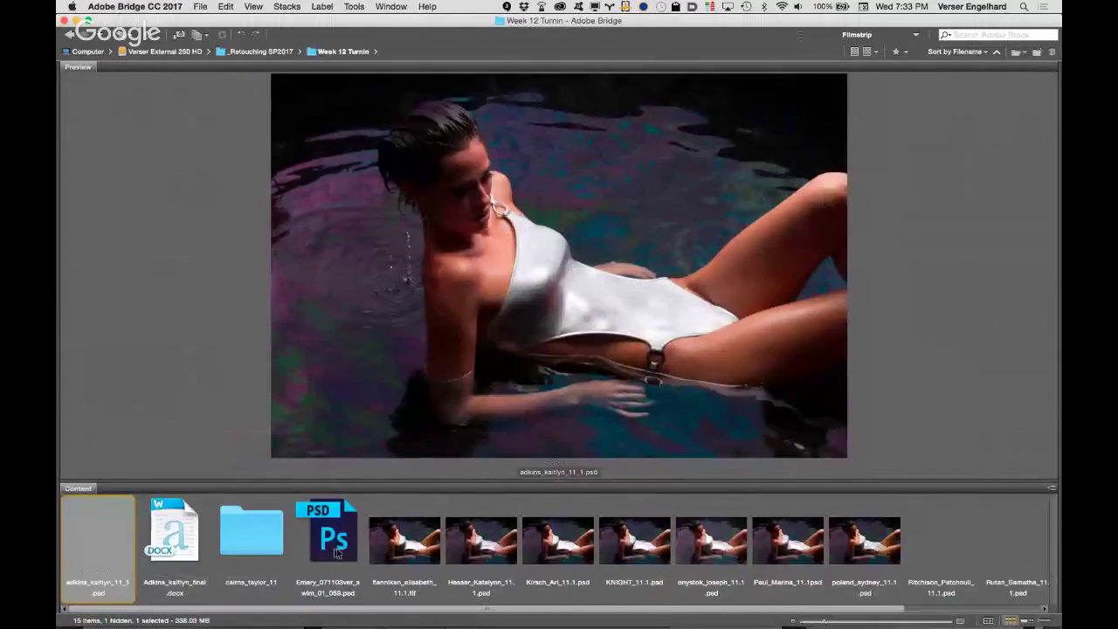
double_click(243, 542)
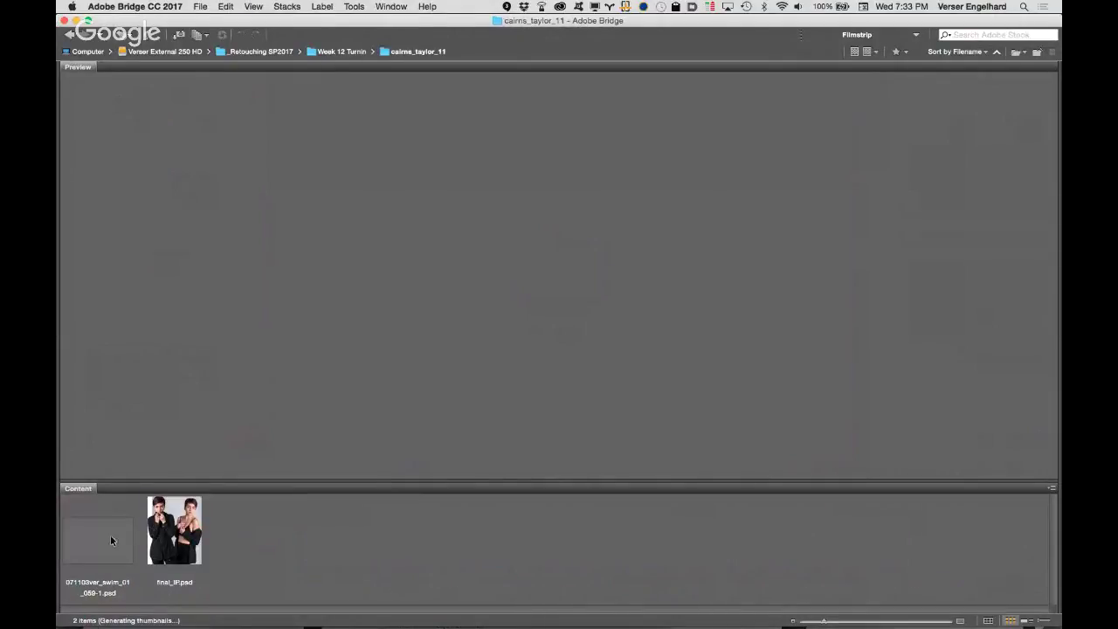
click(106, 543)
key(super+Tab)
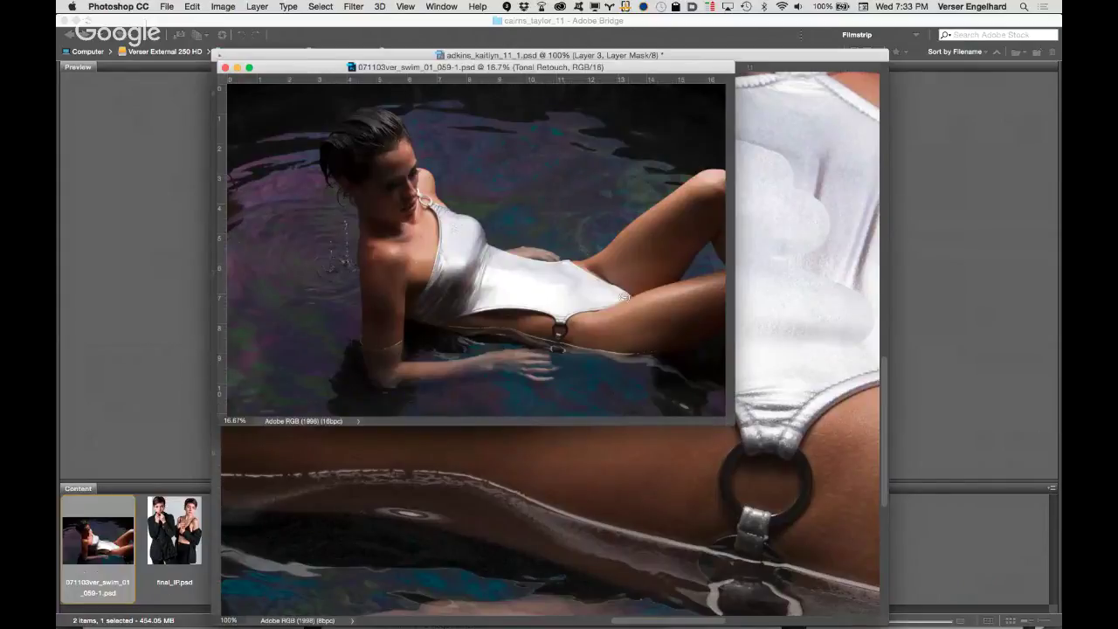
Inspect the swimsuit's highlights, fabric texture and lower seam in 071103ver_swim_01_059-1.psd at 100% and 200%
click(539, 238)
click(597, 385)
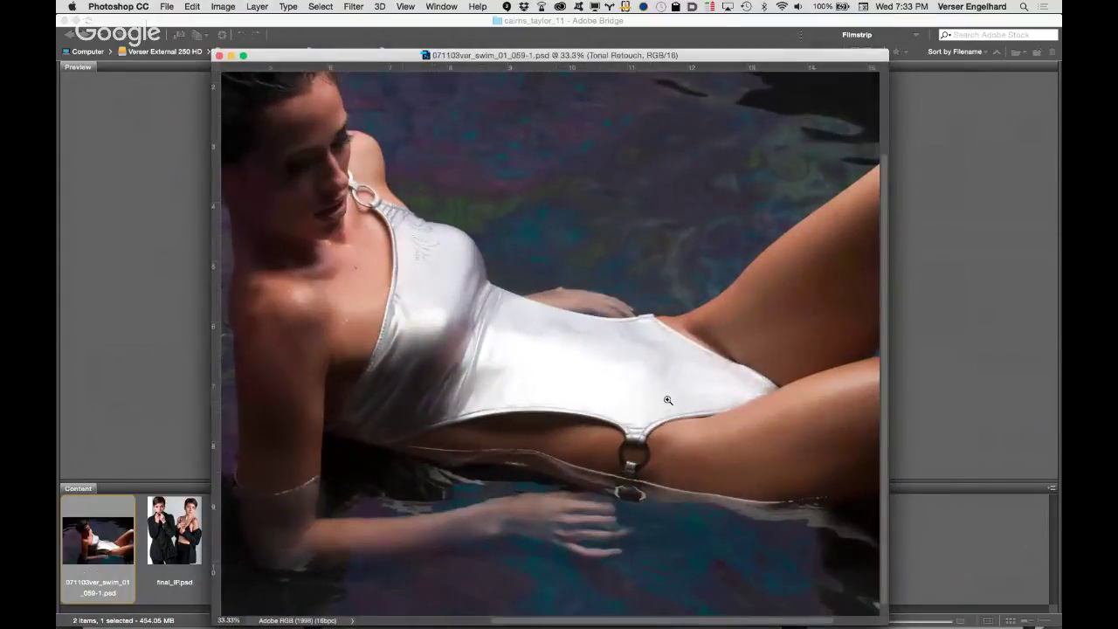
click(568, 301)
click(572, 262)
click(515, 244)
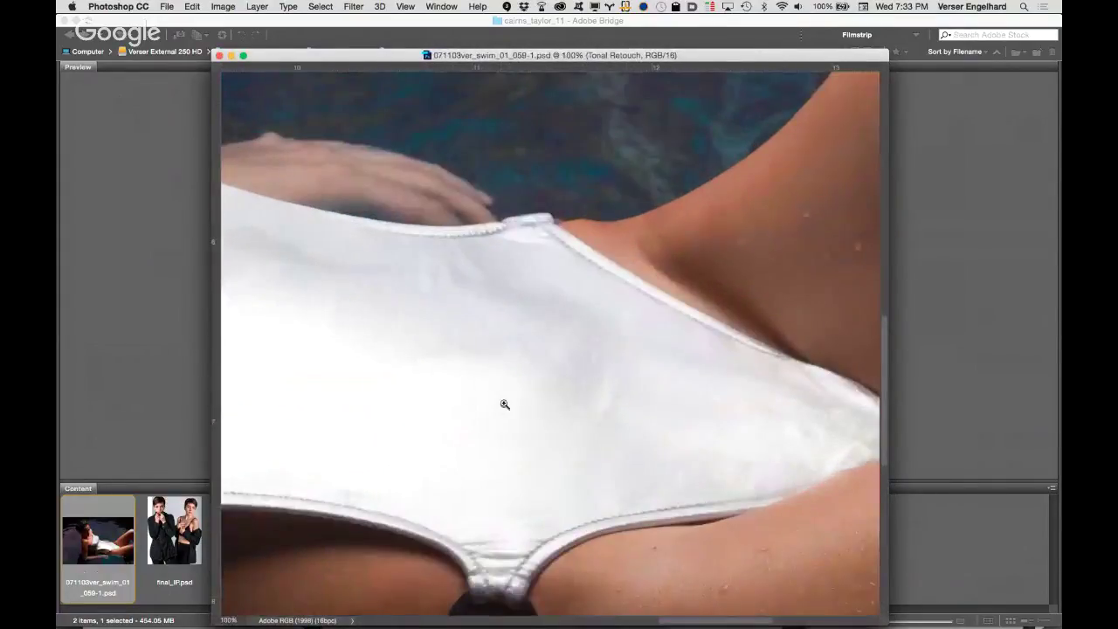
click(537, 399)
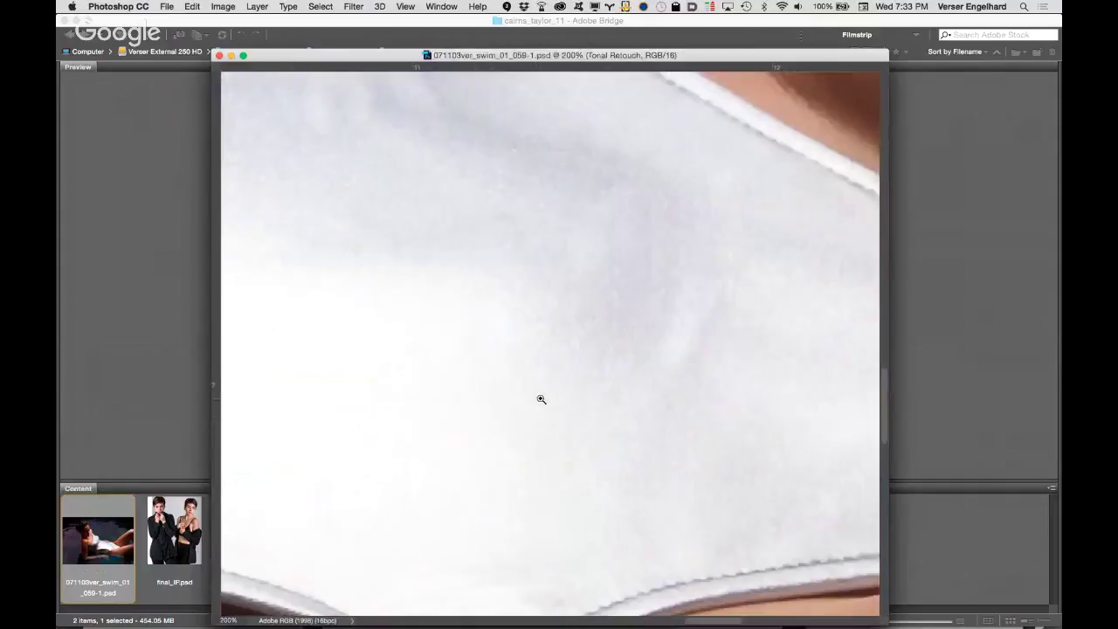
alt+click(519, 297)
drag(492, 279, 747, 261)
drag(512, 308, 522, 213)
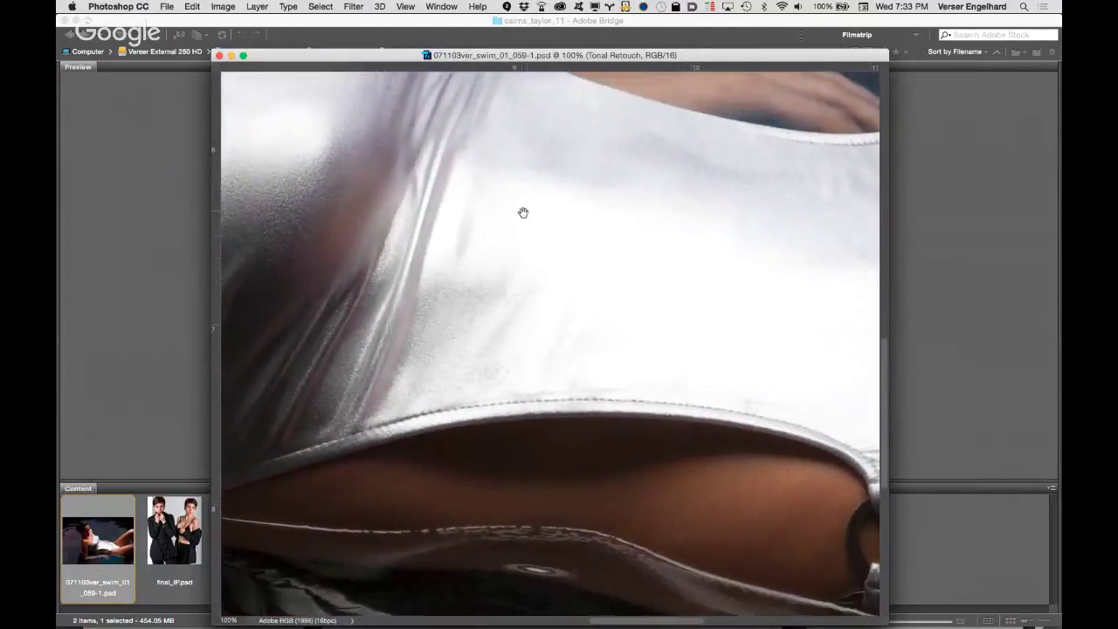
click(603, 368)
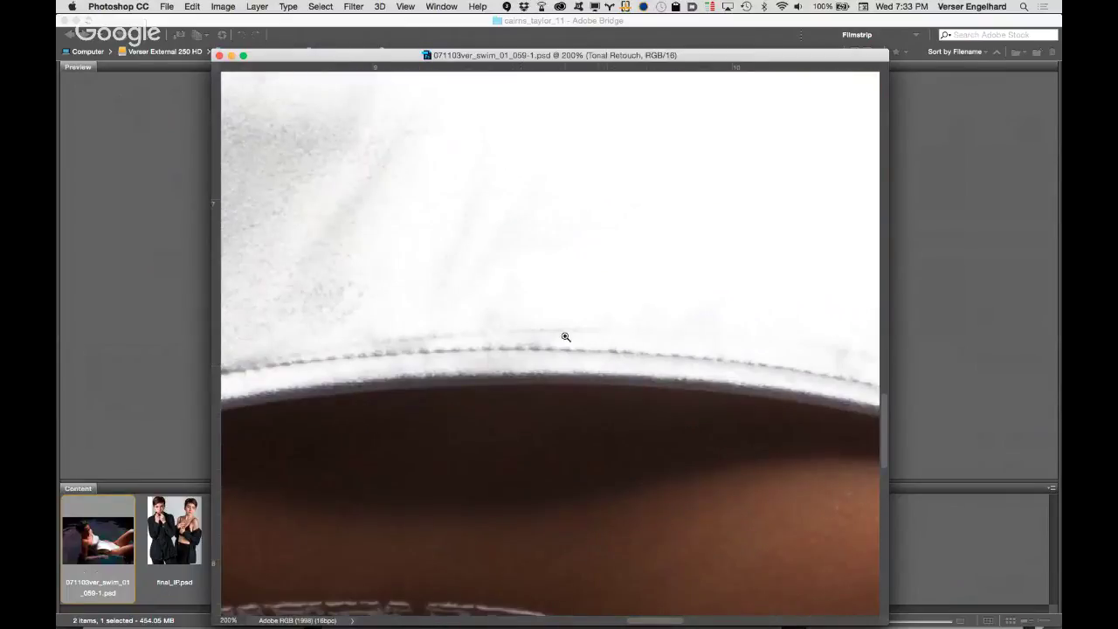
key(b)
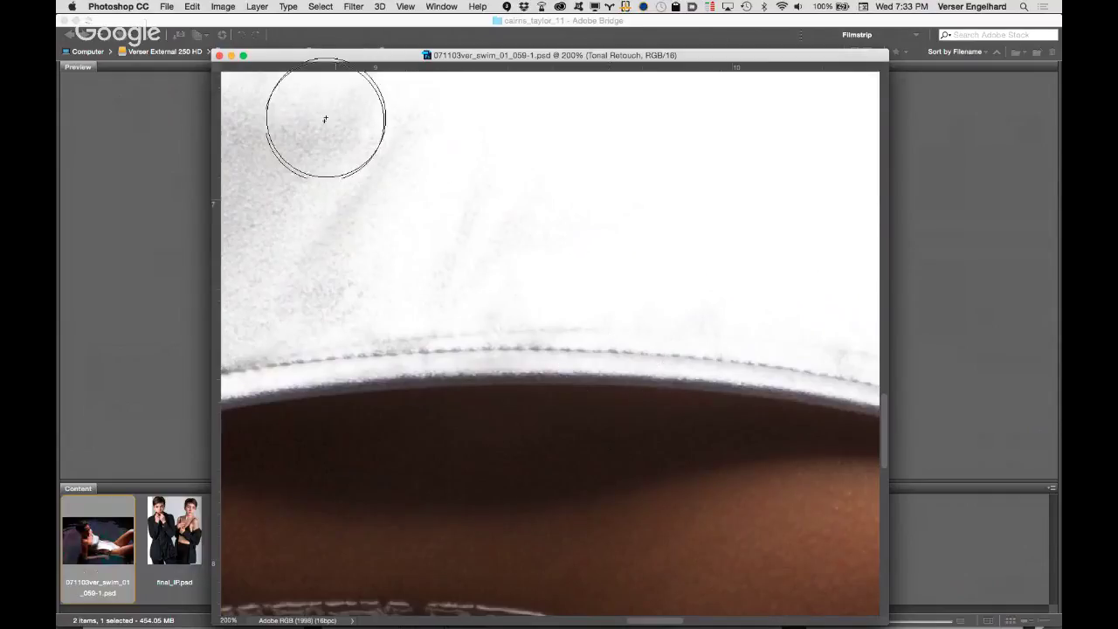
Return to the Week 12 Turnin folder in Bridge and open the next student's TIFF swimsuit retouch in Photoshop
click(184, 596)
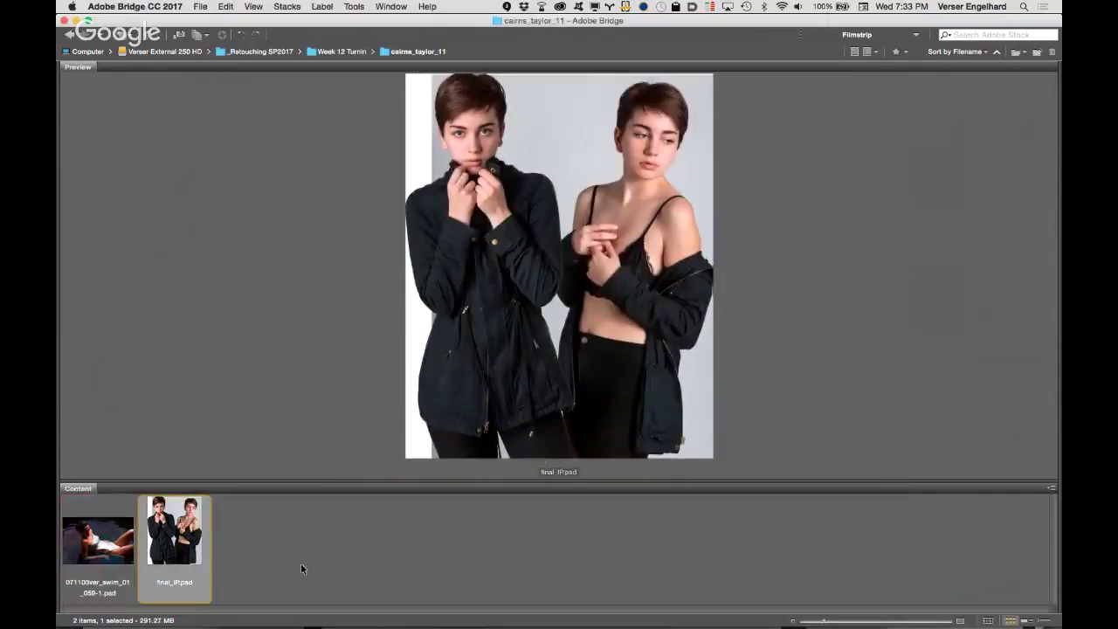
click(336, 52)
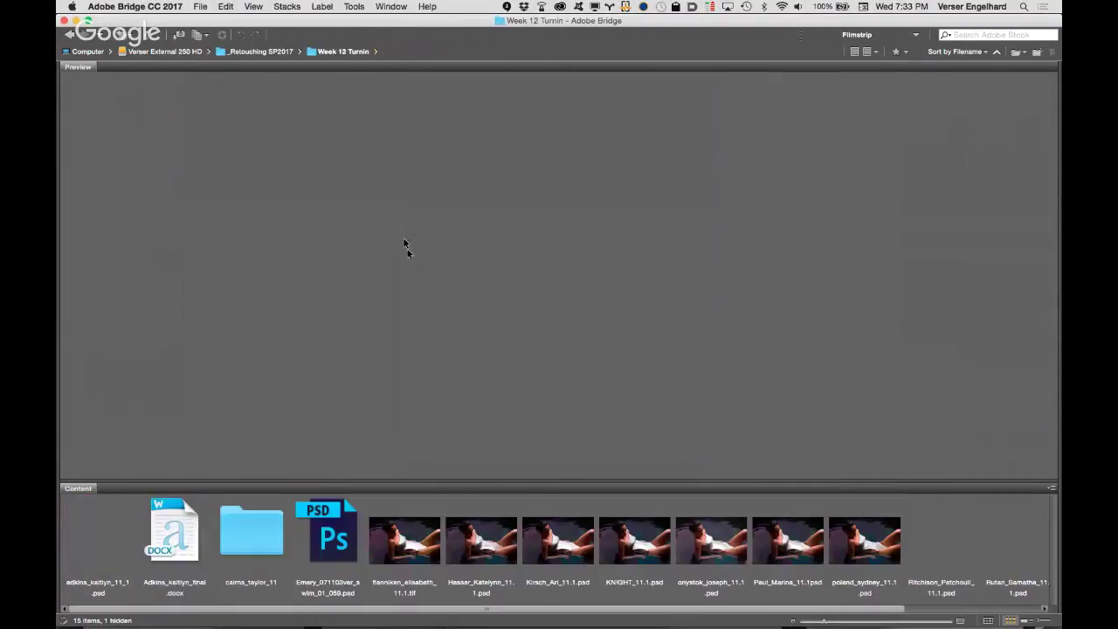
double_click(401, 549)
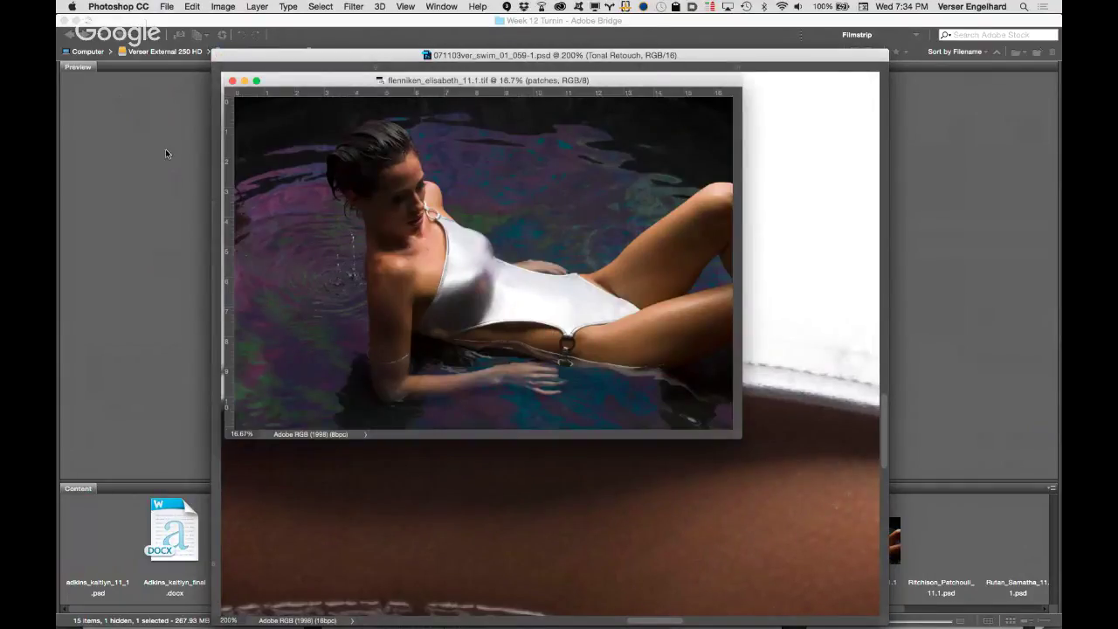
click(133, 6)
click(122, 164)
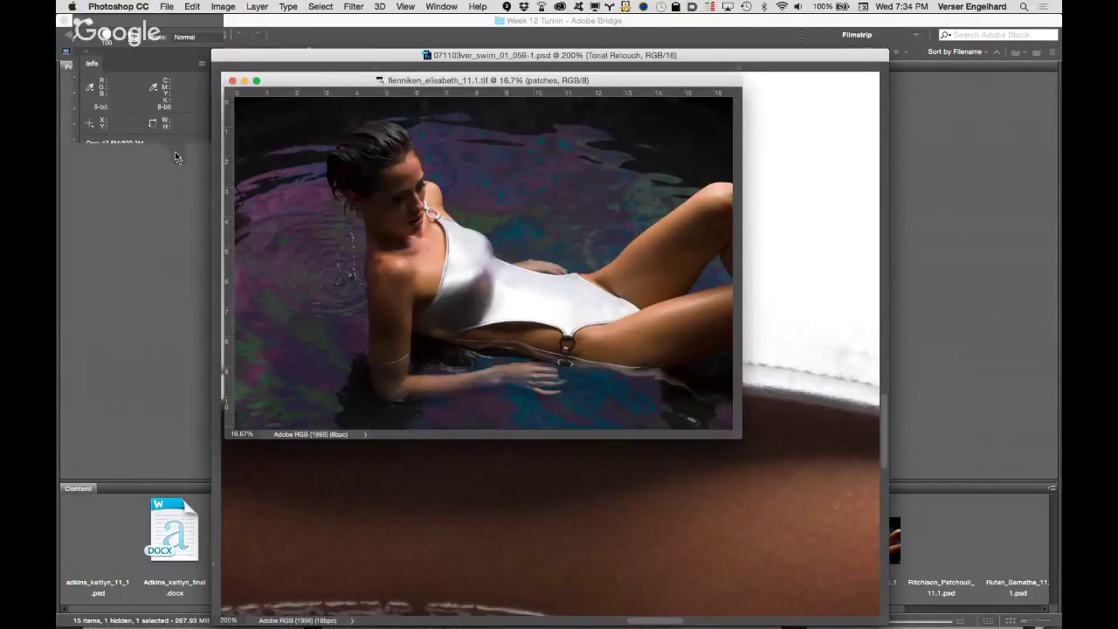
Fit the TIFF swimsuit retouch to the window and inspect the swimsuit's fabric and seams at 50%
double_click(69, 355)
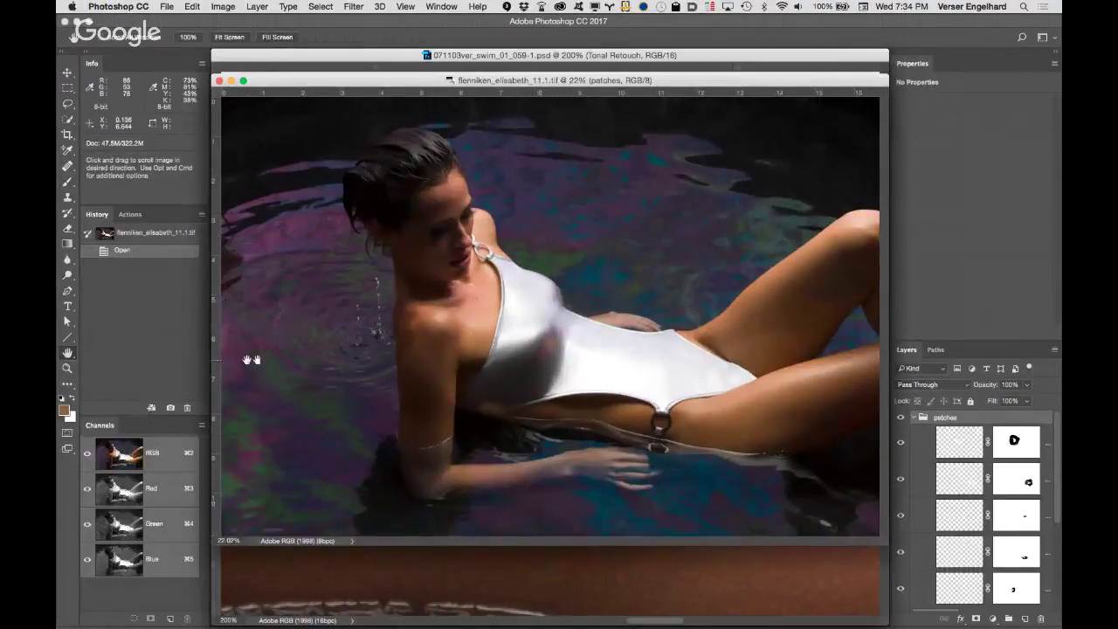
super+click(556, 353)
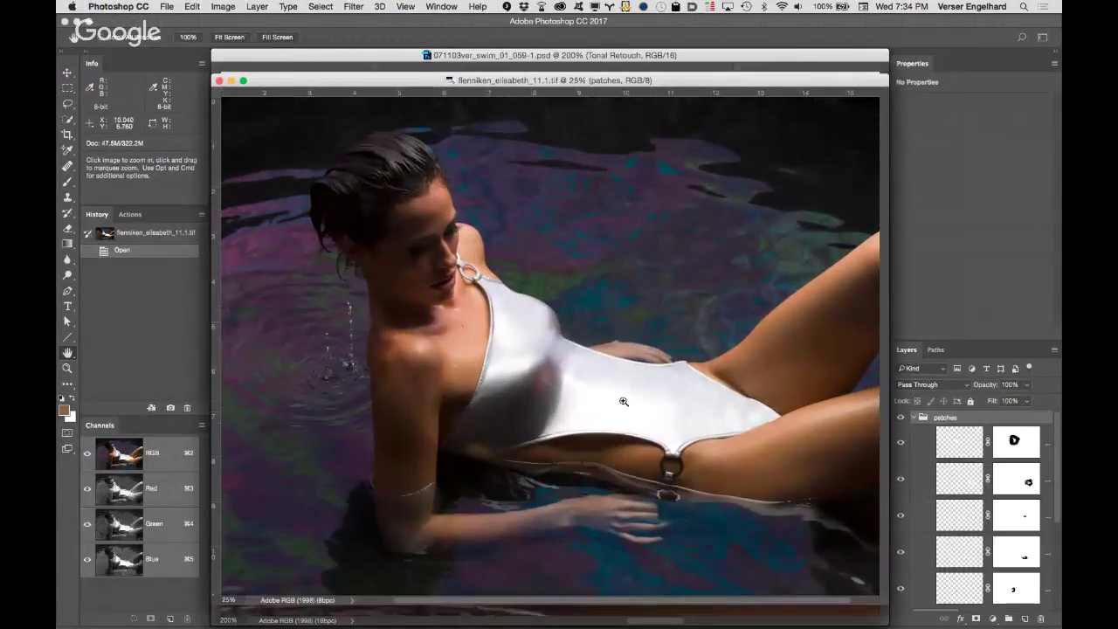
super+click(555, 352)
super+click(554, 350)
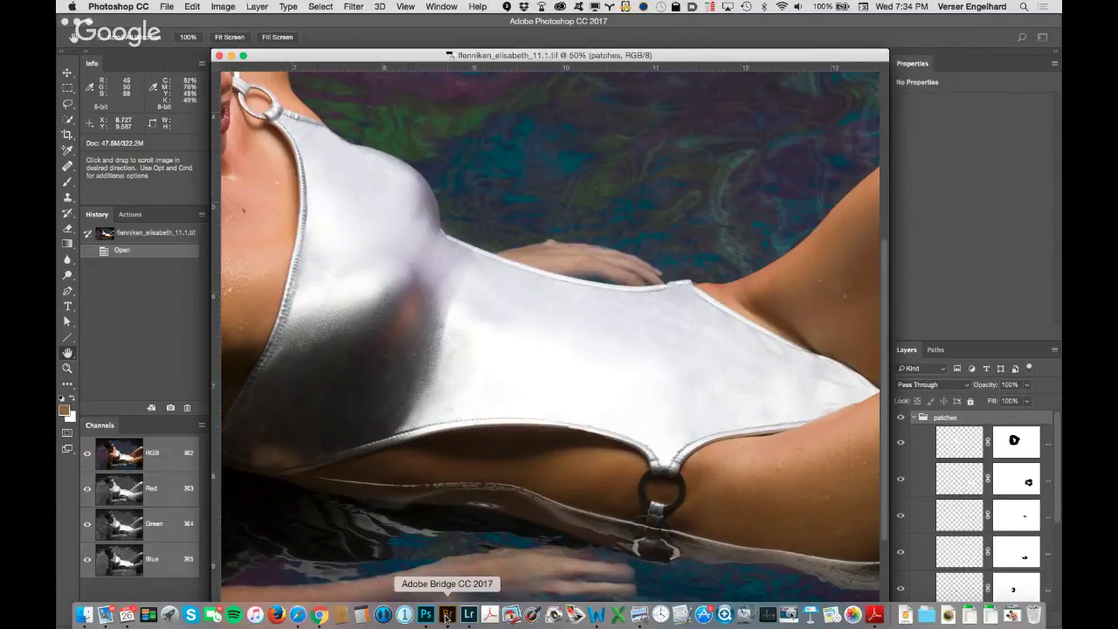
click(447, 614)
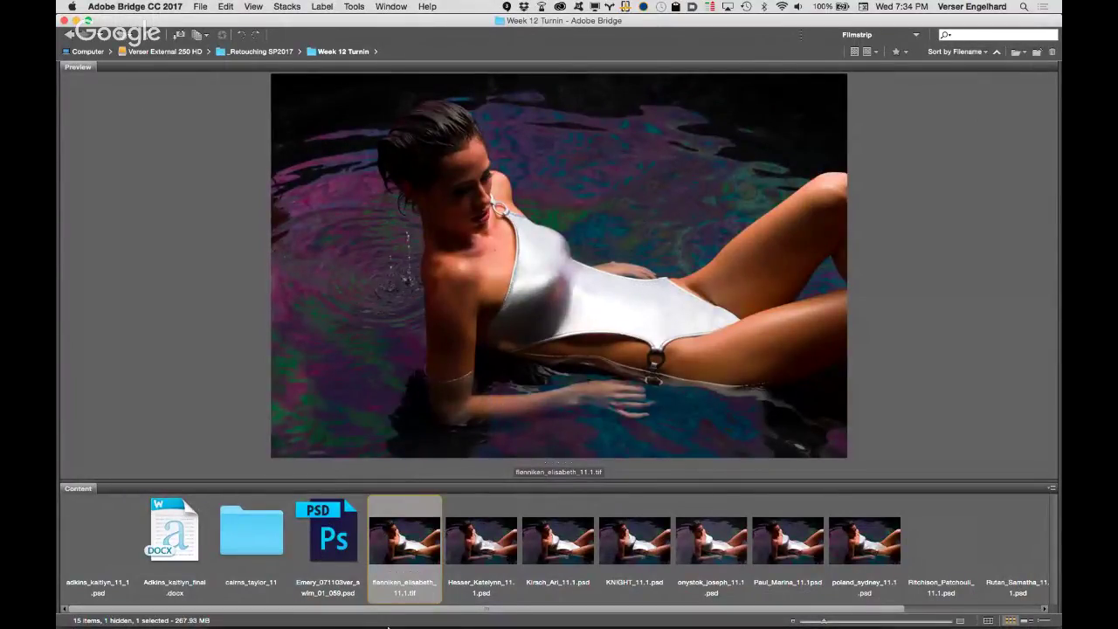
mouse_move(388, 625)
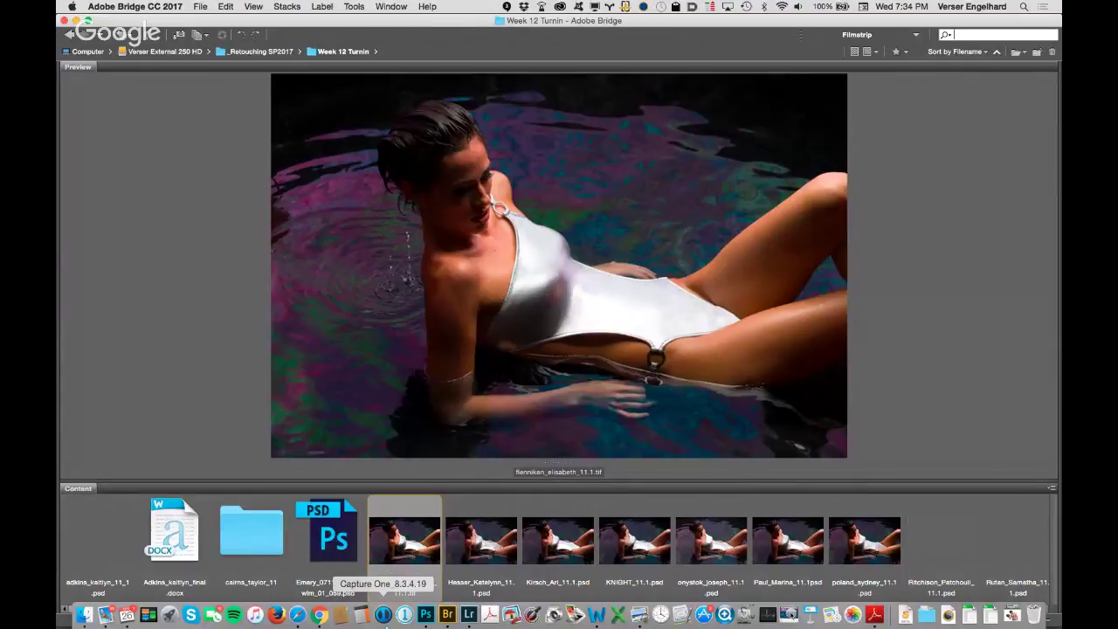
click(425, 616)
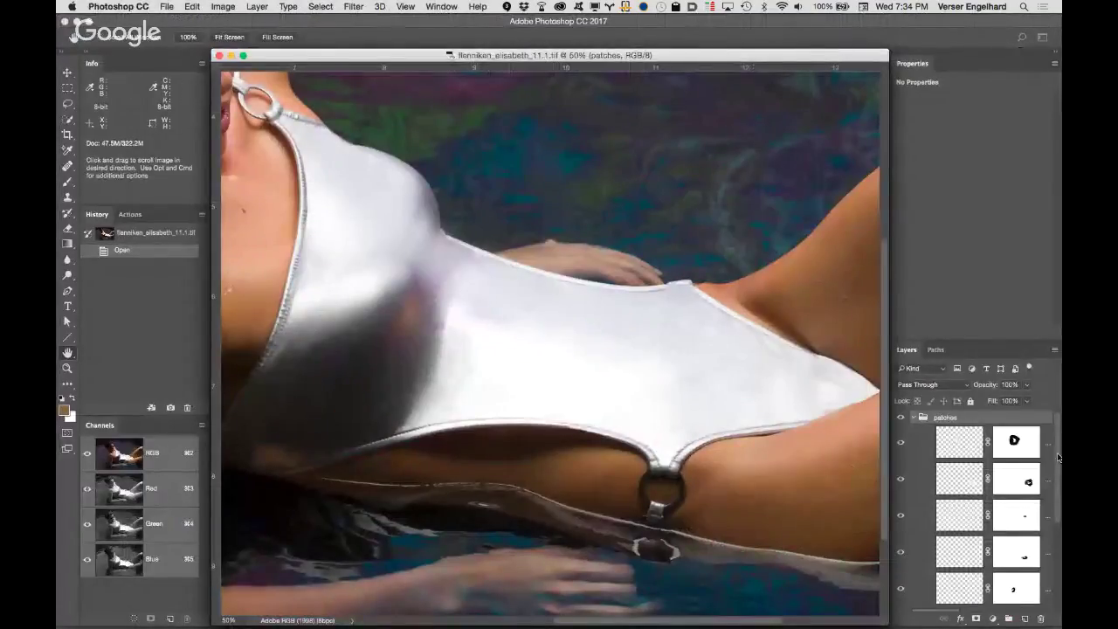
Examine the TIFF's layer stack, expanding the masks group and reviewing the pixel retouch, tonal retouch and patches layers
drag(1058, 456, 1061, 556)
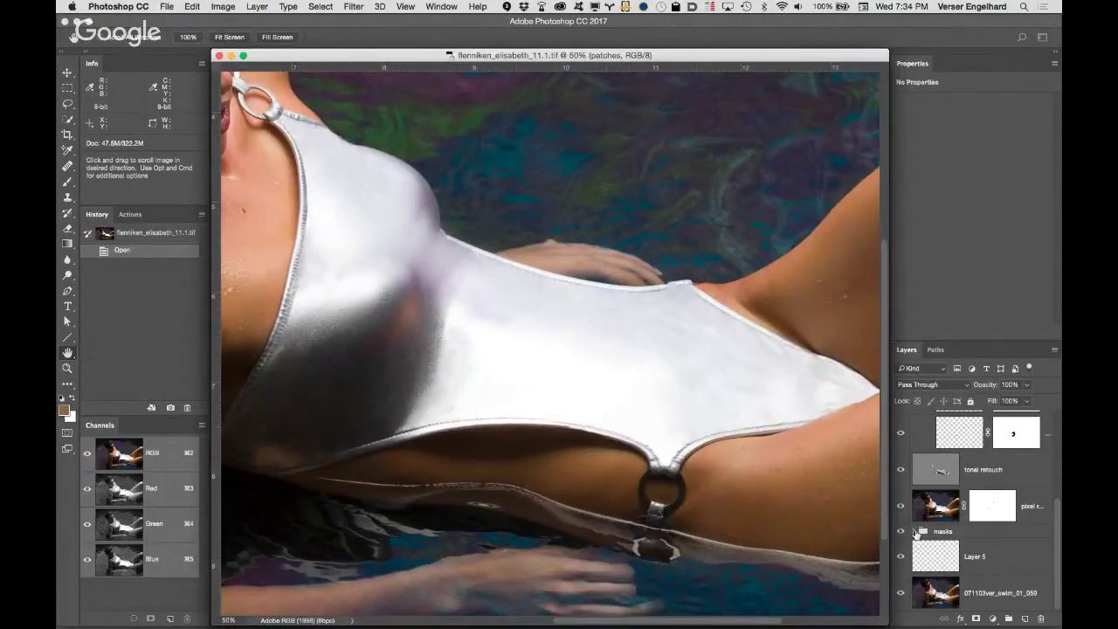
click(915, 532)
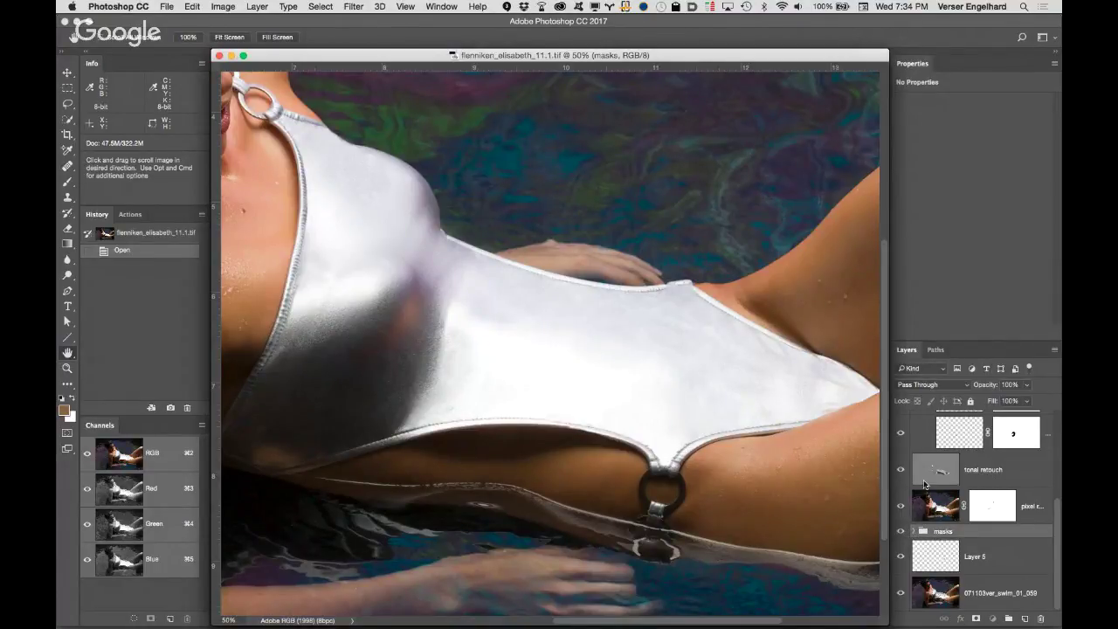
click(914, 532)
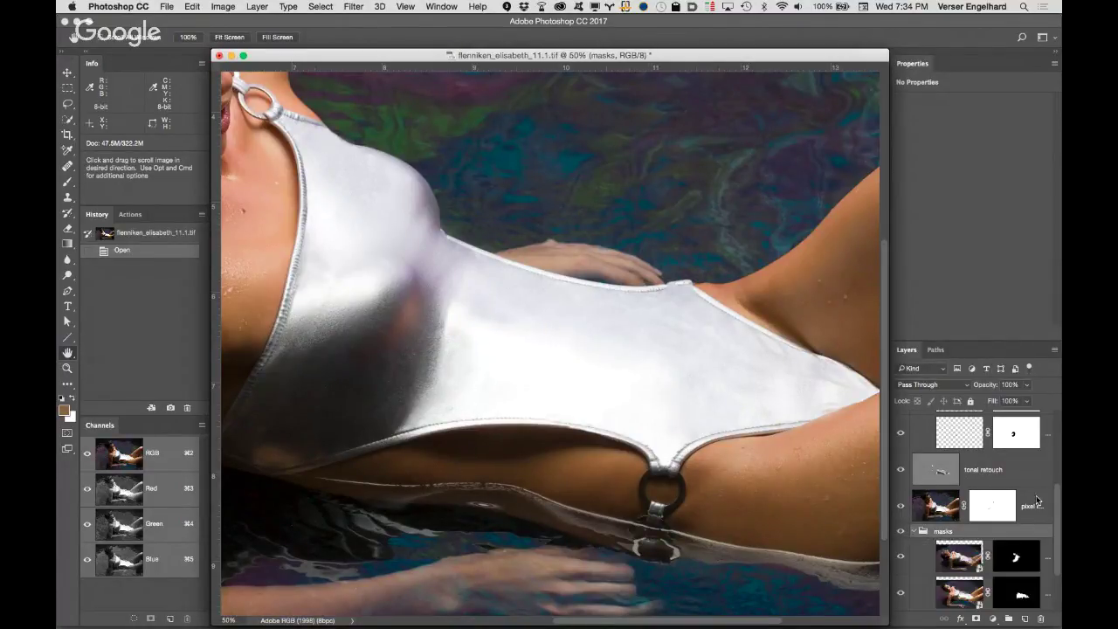
mouse_move(1054, 510)
mouse_down()
mouse_move(1058, 576)
mouse_move(1060, 510)
mouse_up()
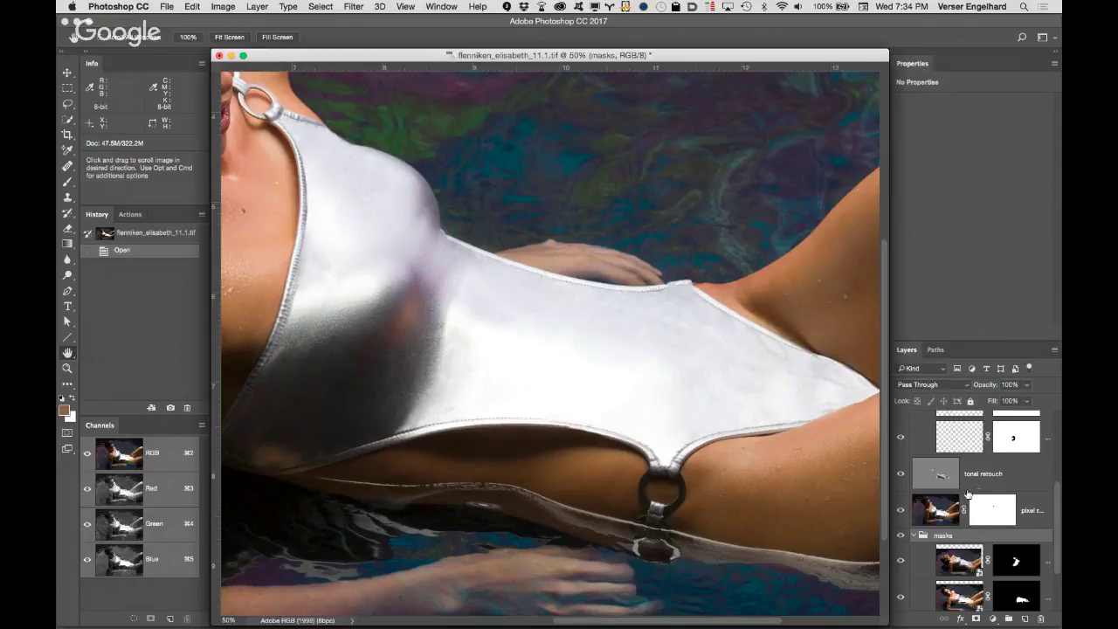
drag(1057, 510, 1061, 437)
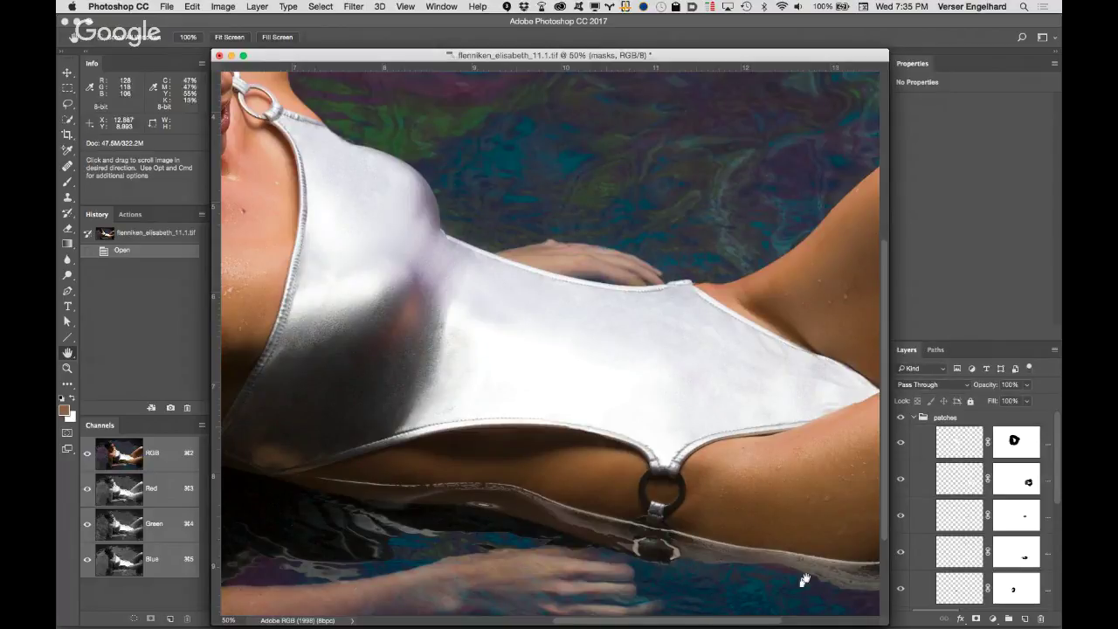
Switch to Bridge and open another student's 11.1 PSD swimsuit retouch from the Week 12 Turnin folder in Photoshop
mouse_move(575, 625)
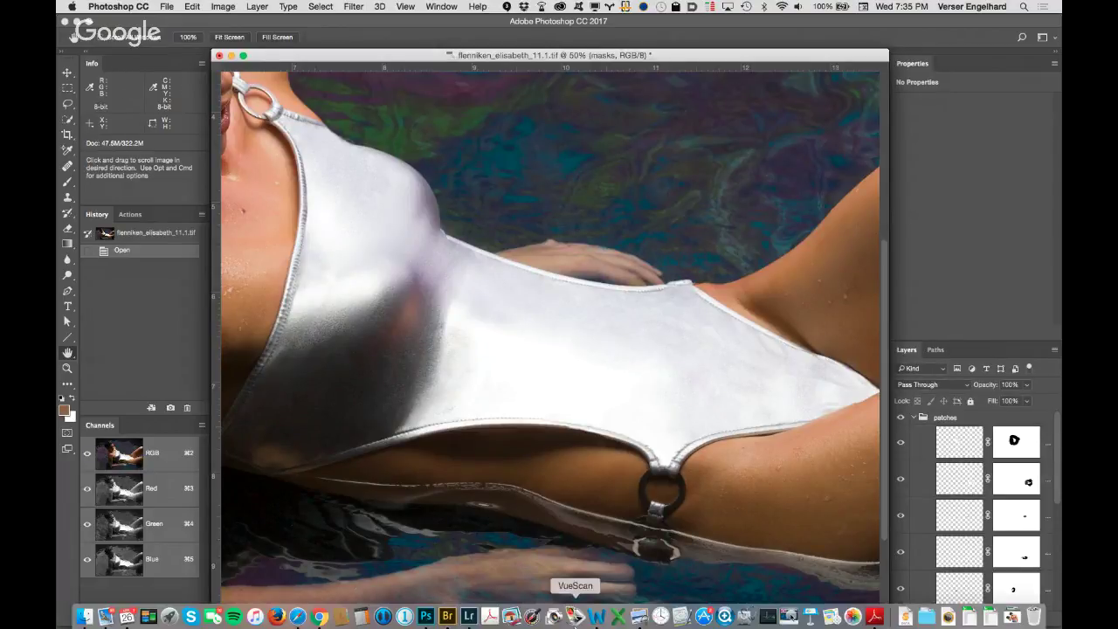
click(447, 615)
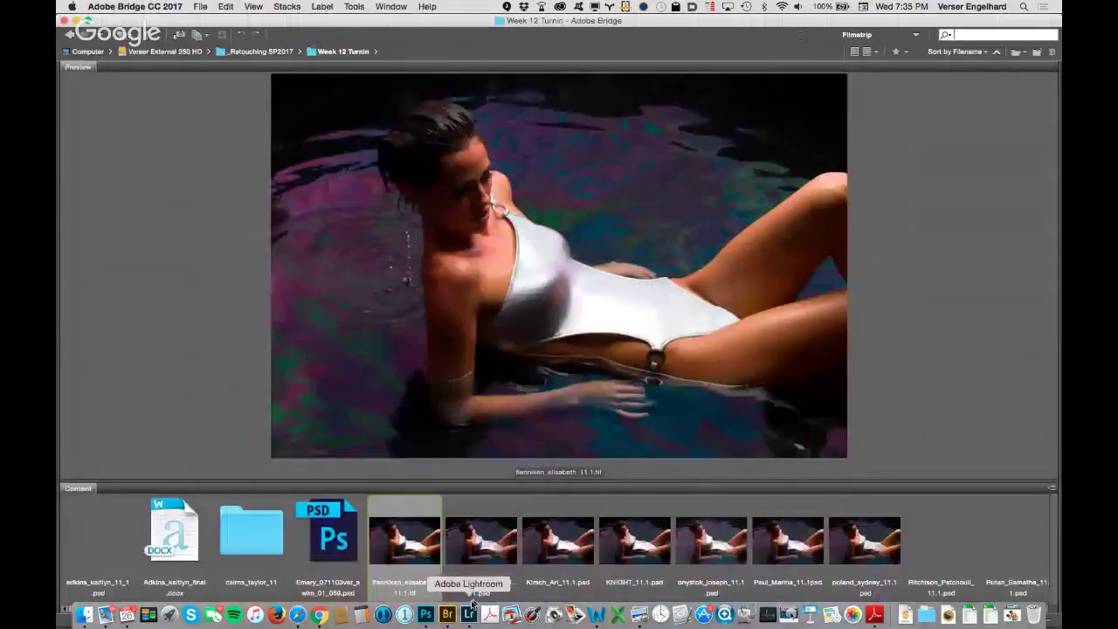
double_click(555, 543)
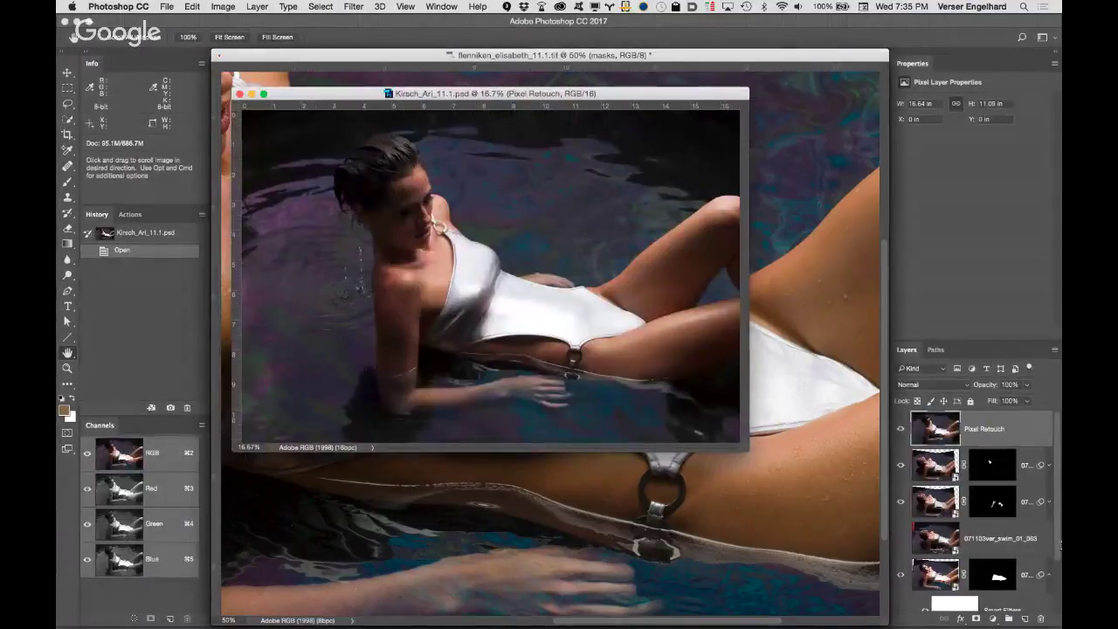
Show only the base layer 071103ver_swim_01_059 and magnify the swimsuit to 33.3%
drag(1060, 556, 1060, 610)
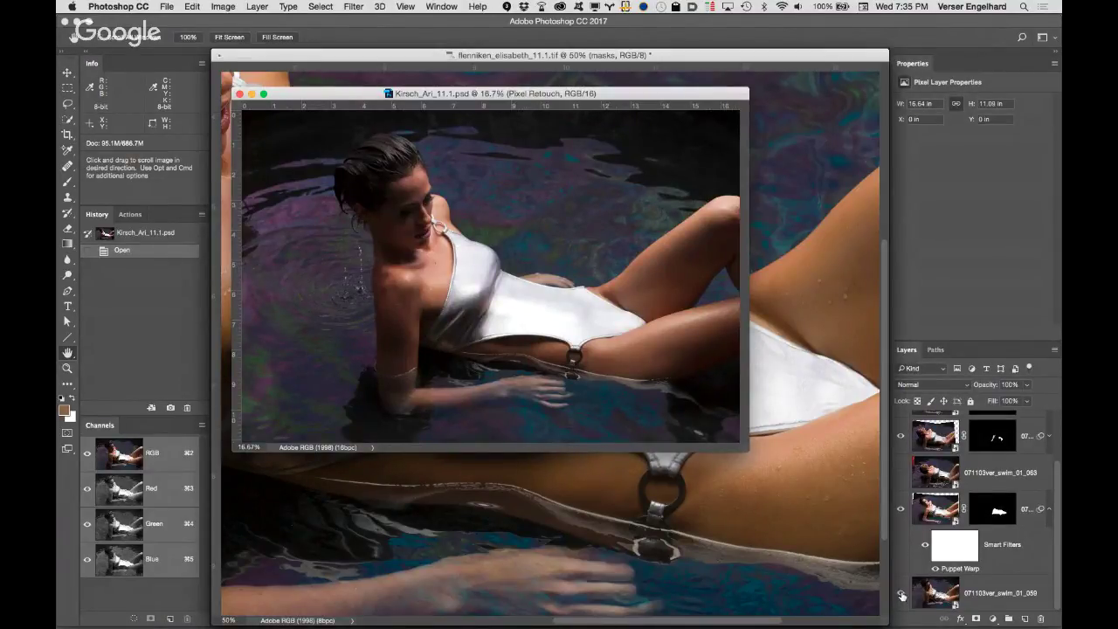
click(902, 595)
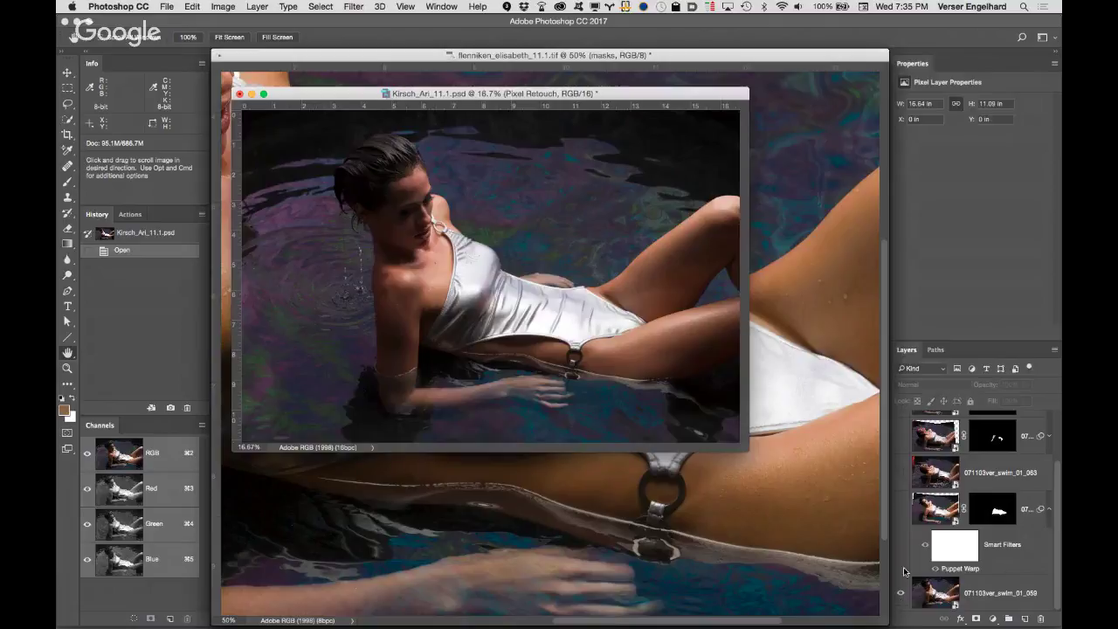
key(z)
click(558, 322)
click(683, 447)
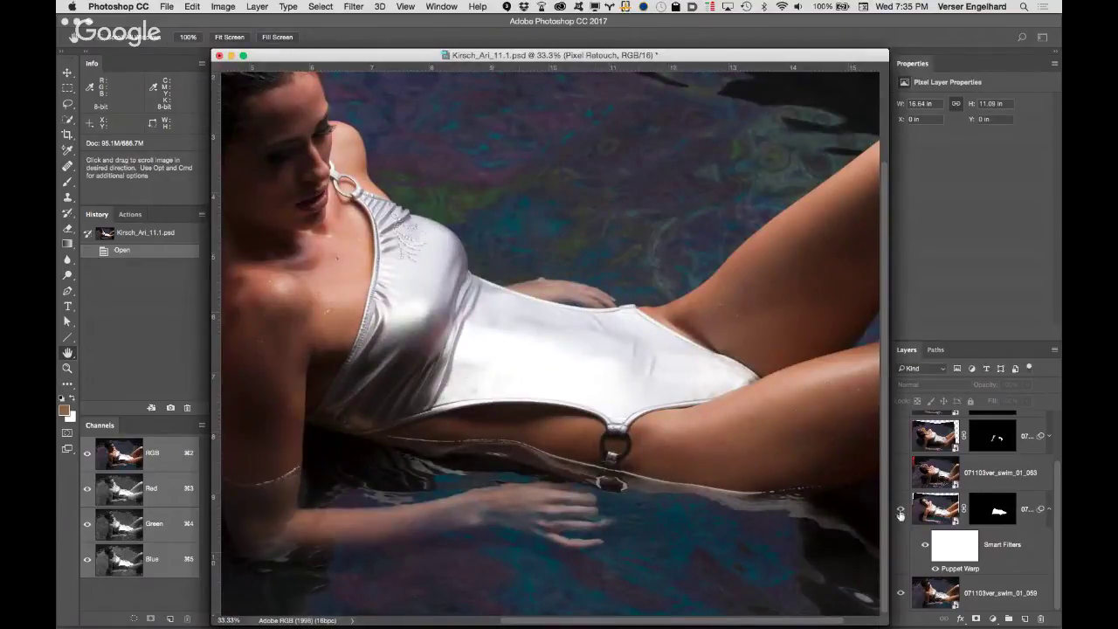
Compare the masked smart object layer above the base hidden and shown, and with its Puppet Warp filter off and on
click(901, 509)
click(901, 510)
click(933, 569)
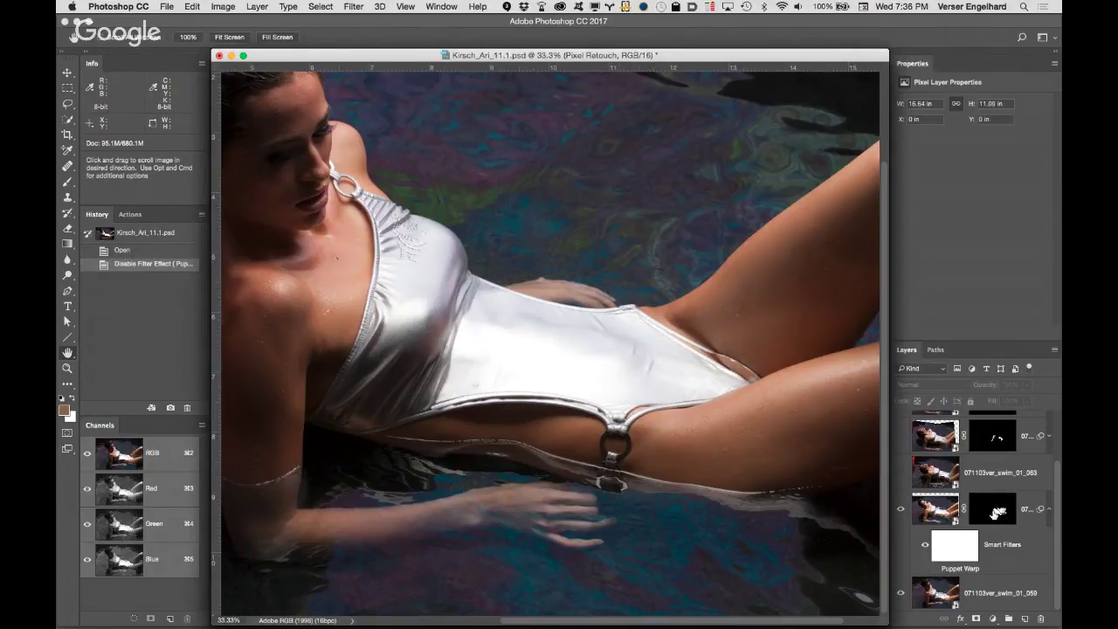
click(931, 569)
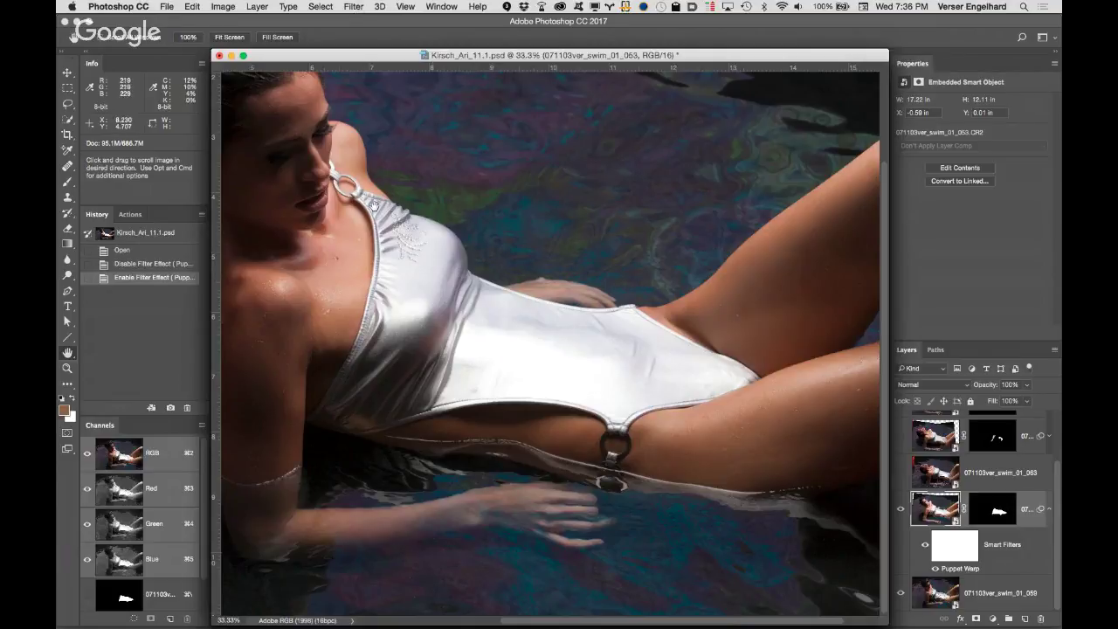
Switch to Bridge, open the last thumbnailed swimsuit PSD in Photoshop, and hide the other applications
mouse_move(320, 614)
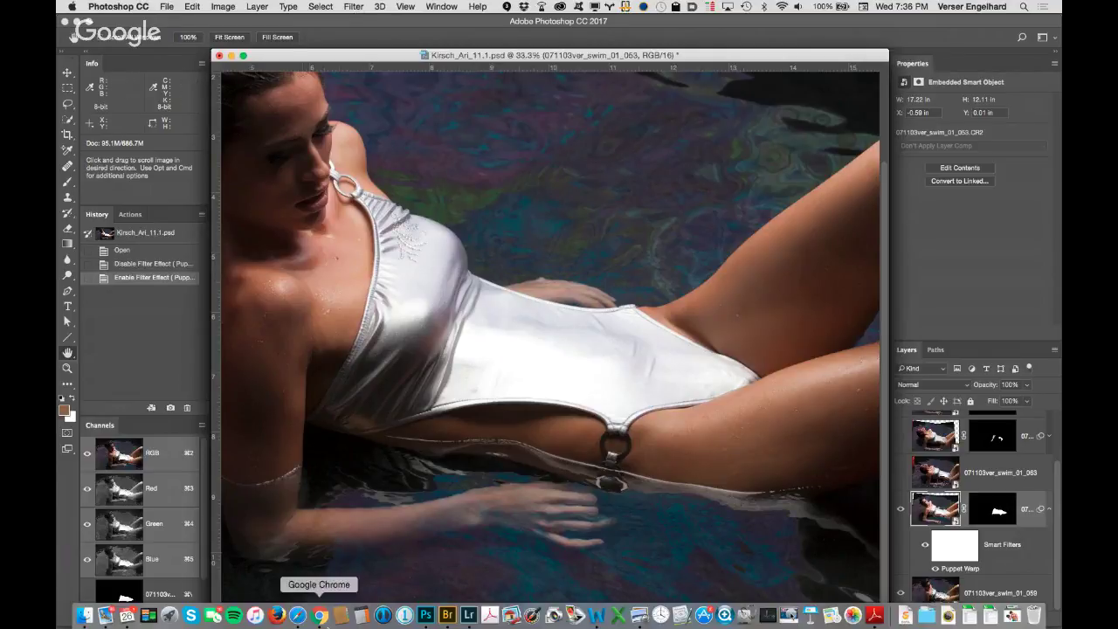
click(447, 614)
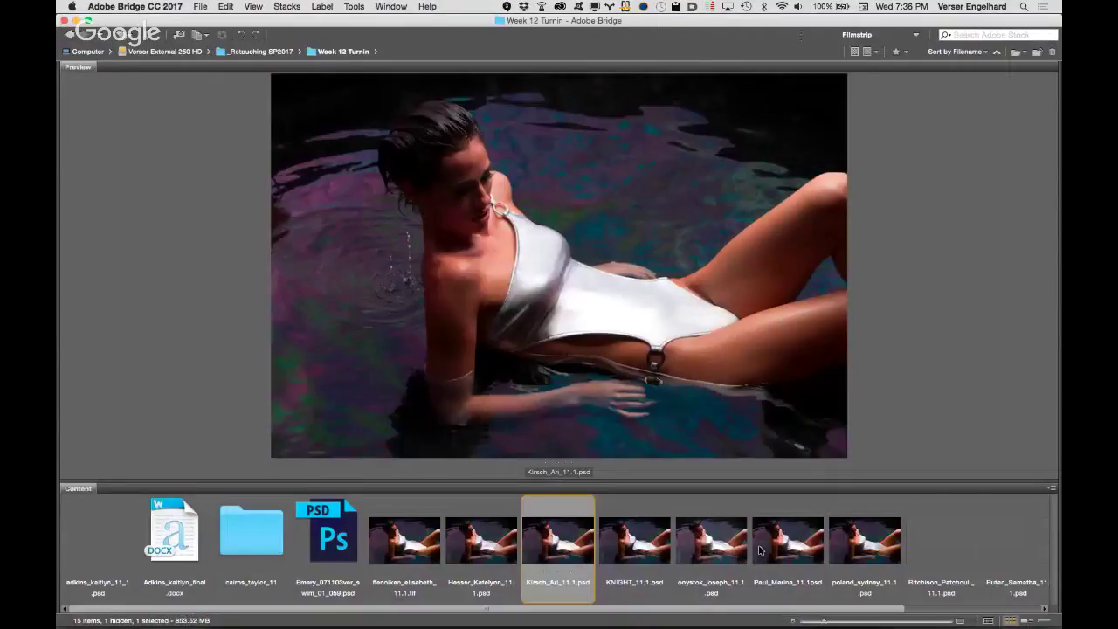
double_click(876, 560)
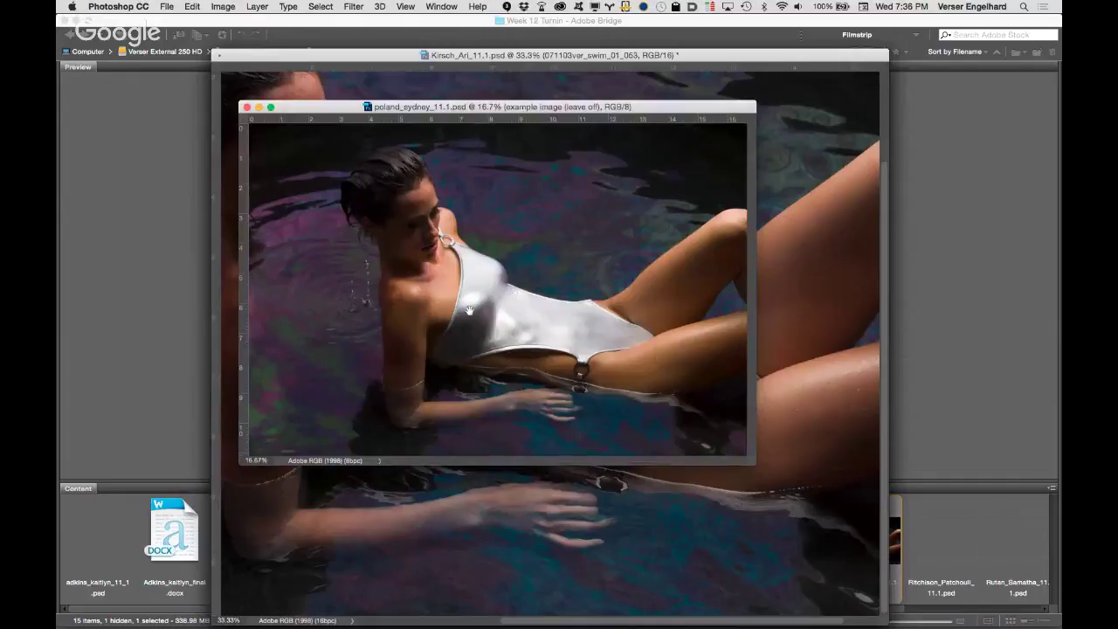
click(119, 6)
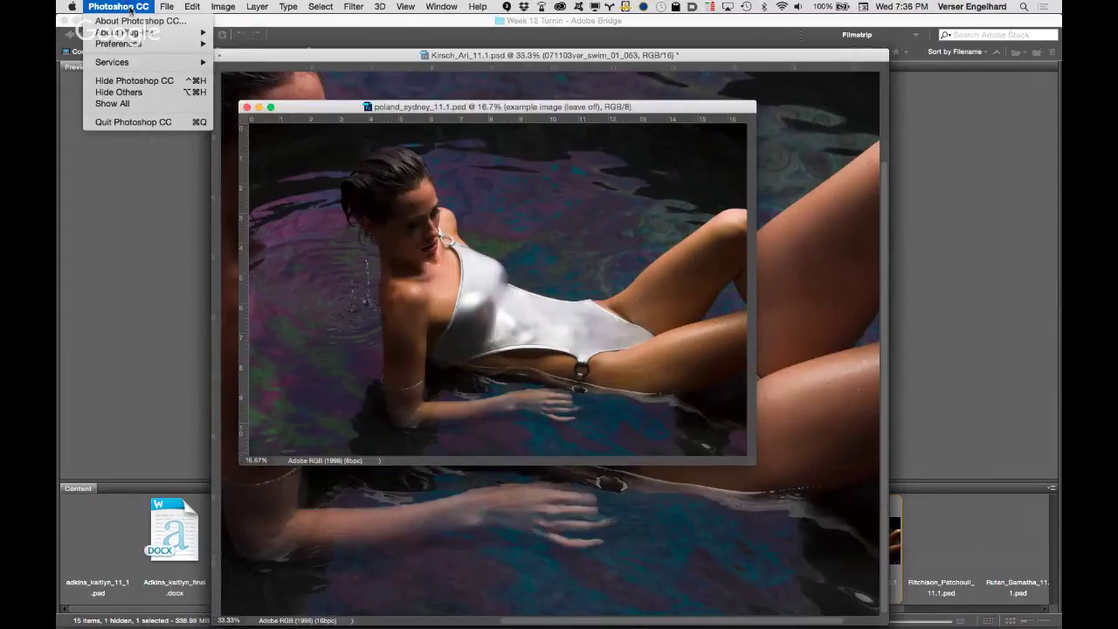
click(163, 93)
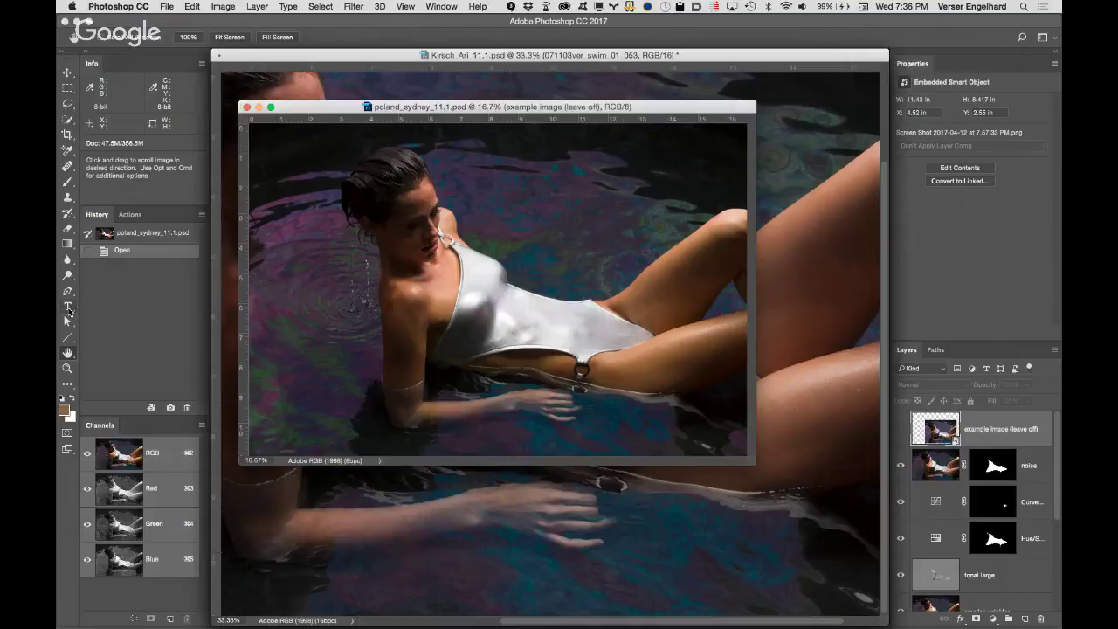
Fit the retouch to the window, toggle its Hue/Saturation layer, and inspect the Hue/Saturation and Curves adjustment settings
double_click(67, 353)
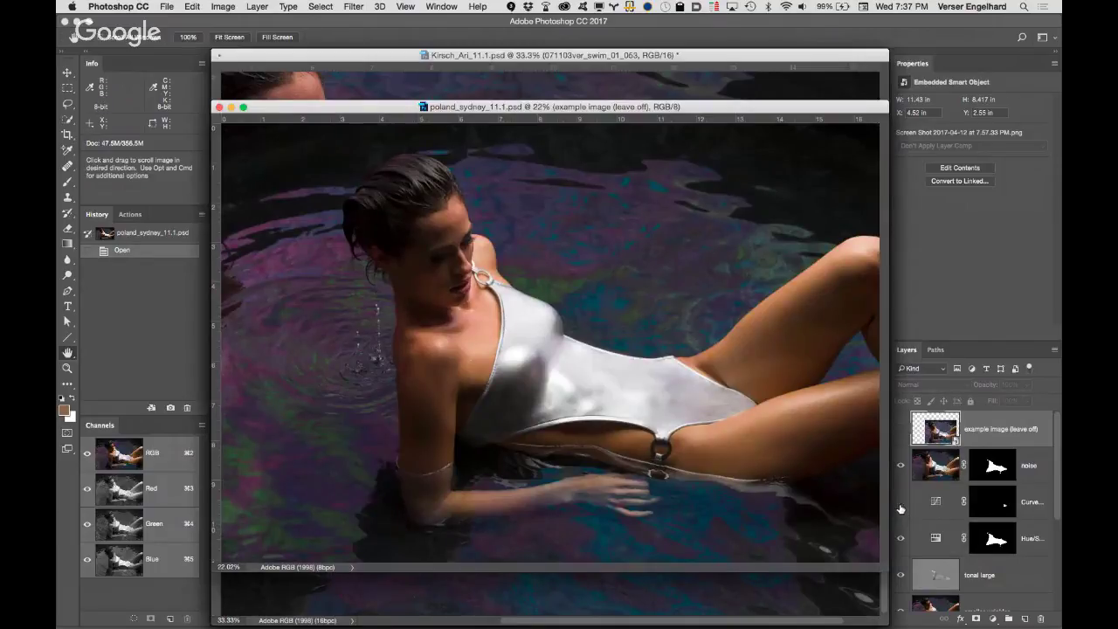
click(900, 539)
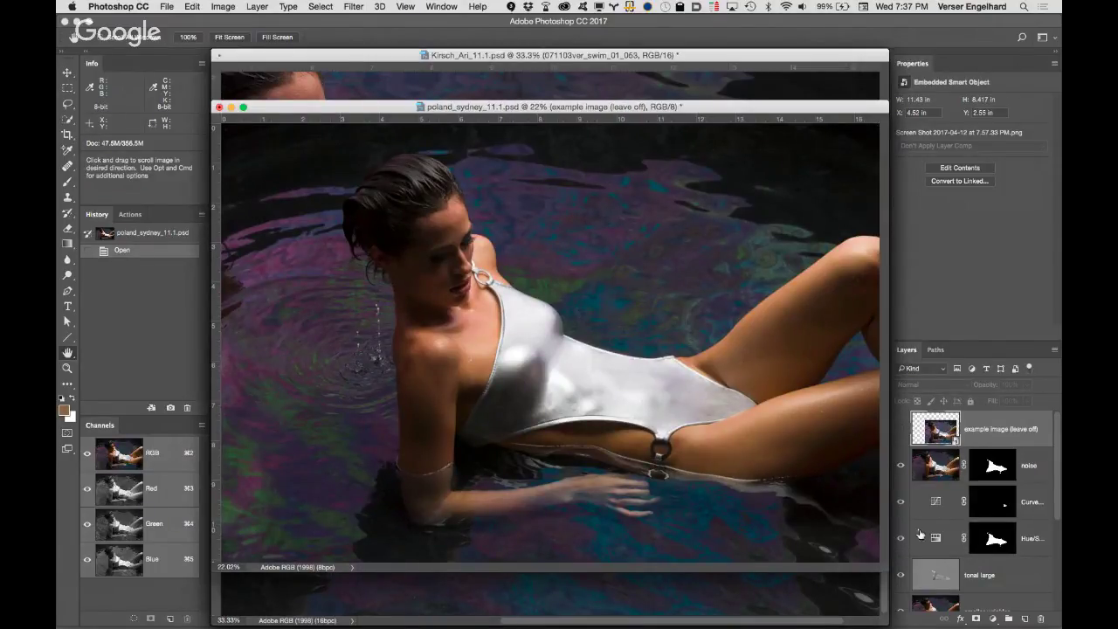
click(1027, 537)
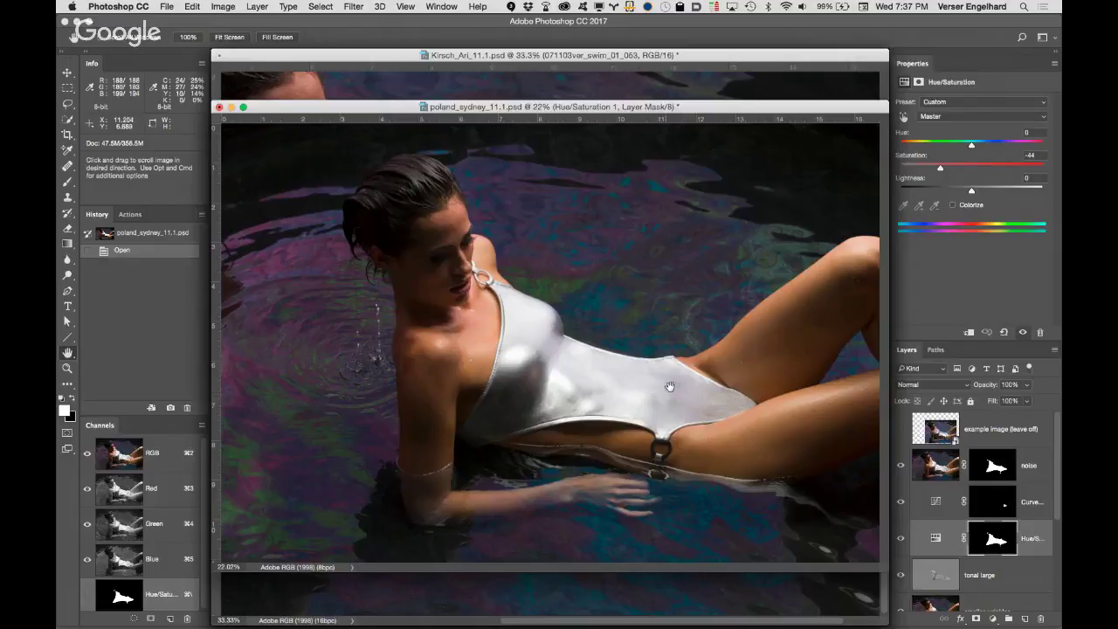
click(931, 502)
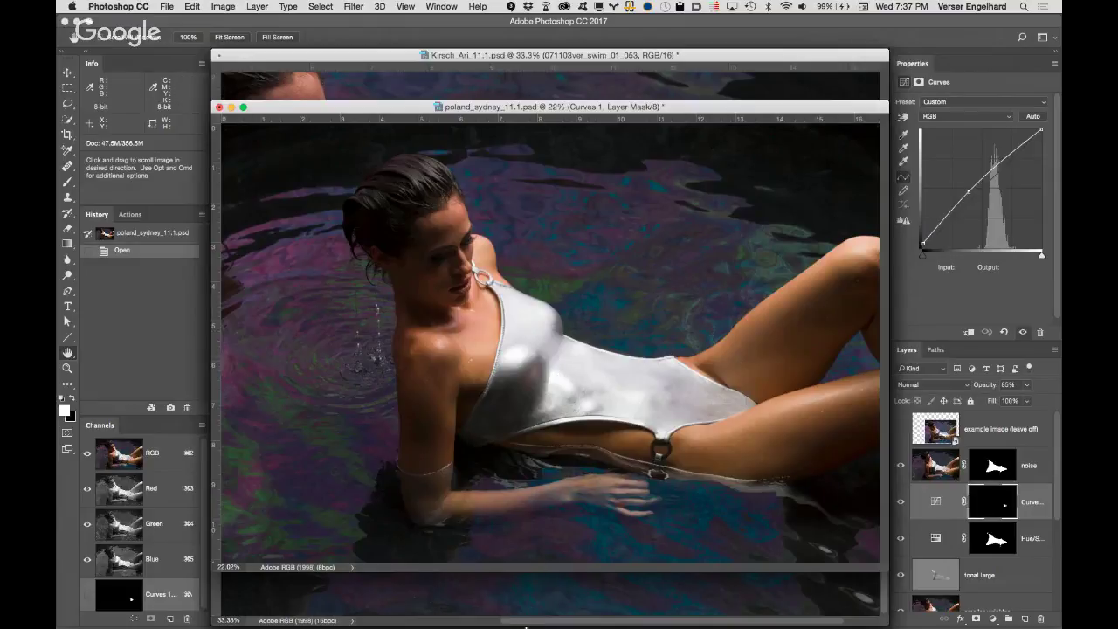
Switch to Bridge, open another student's 11.1 PSD from further along the filmstrip in Photoshop, magnify it to 25%, and hide other applications
mouse_move(511, 618)
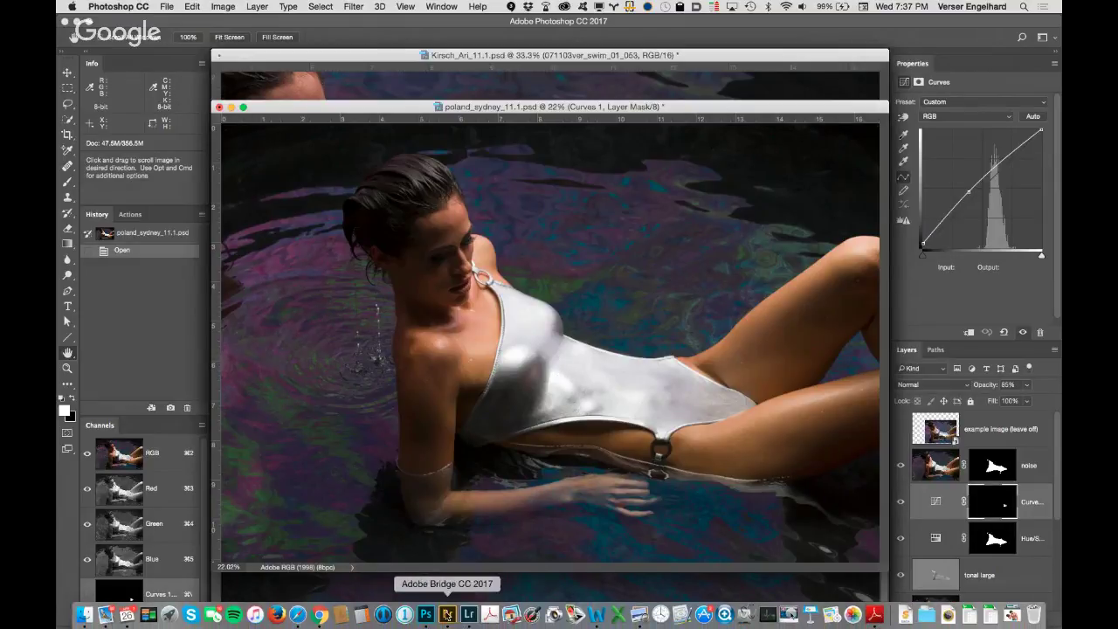
click(447, 615)
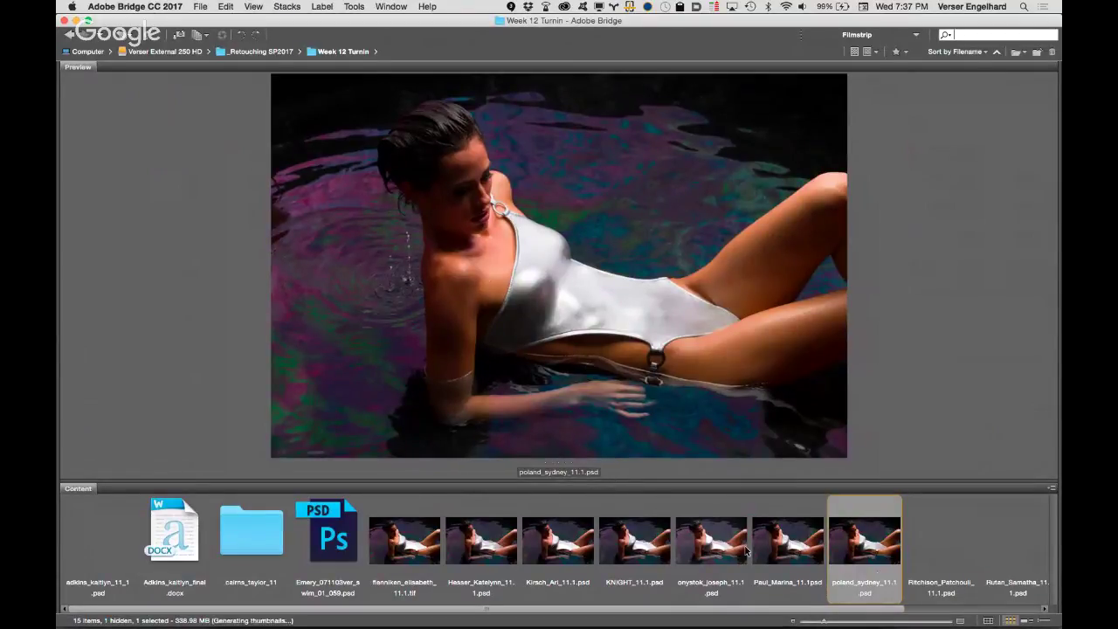
drag(740, 609, 898, 612)
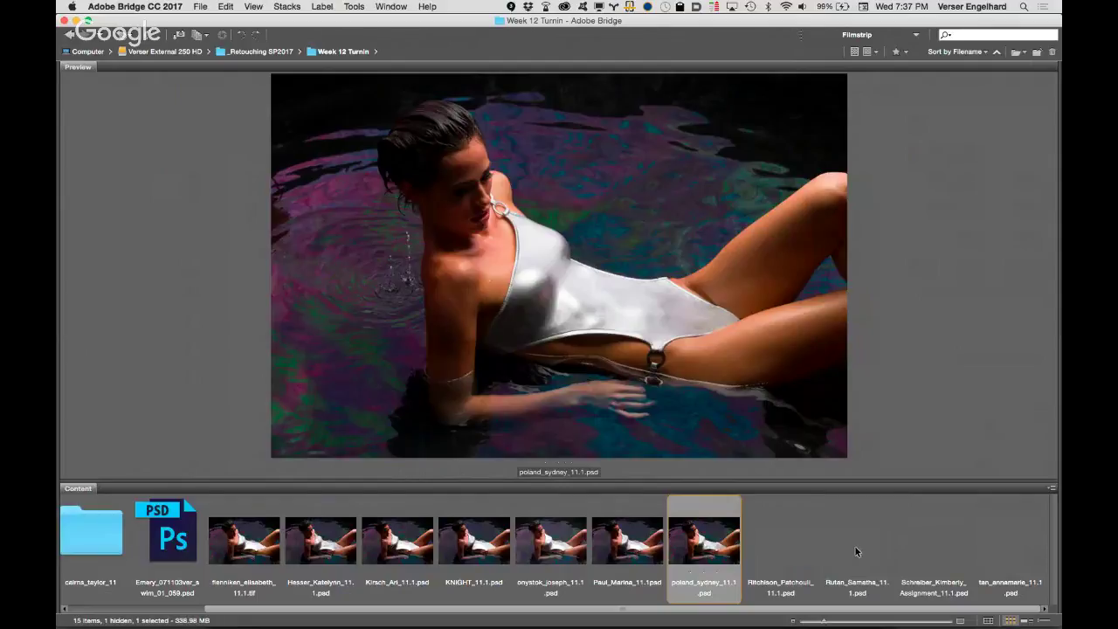
key(super+o)
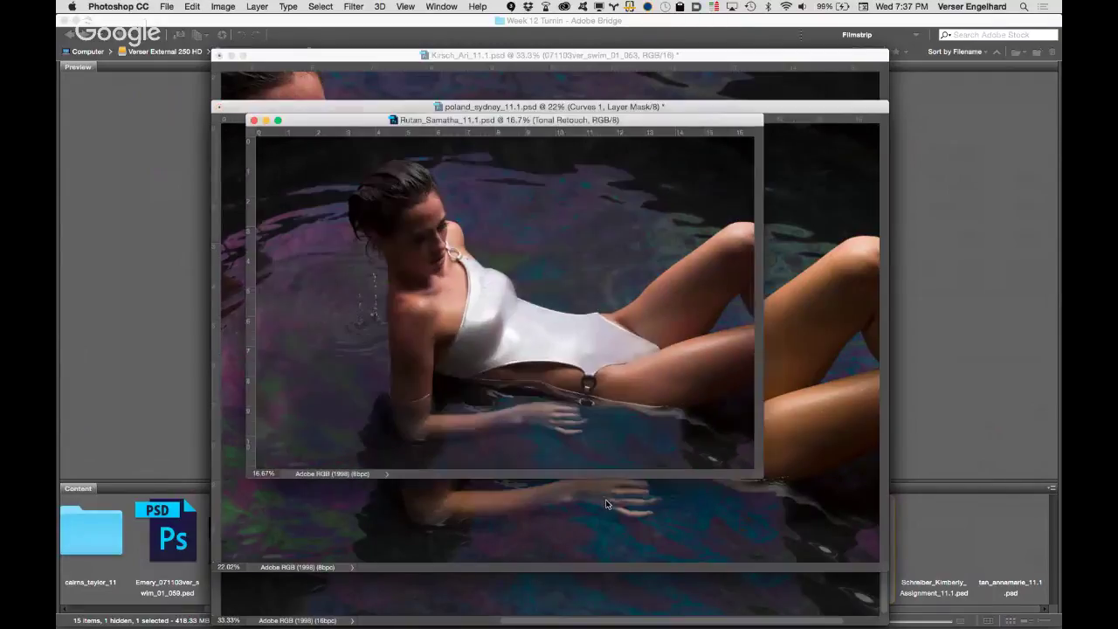
click(547, 348)
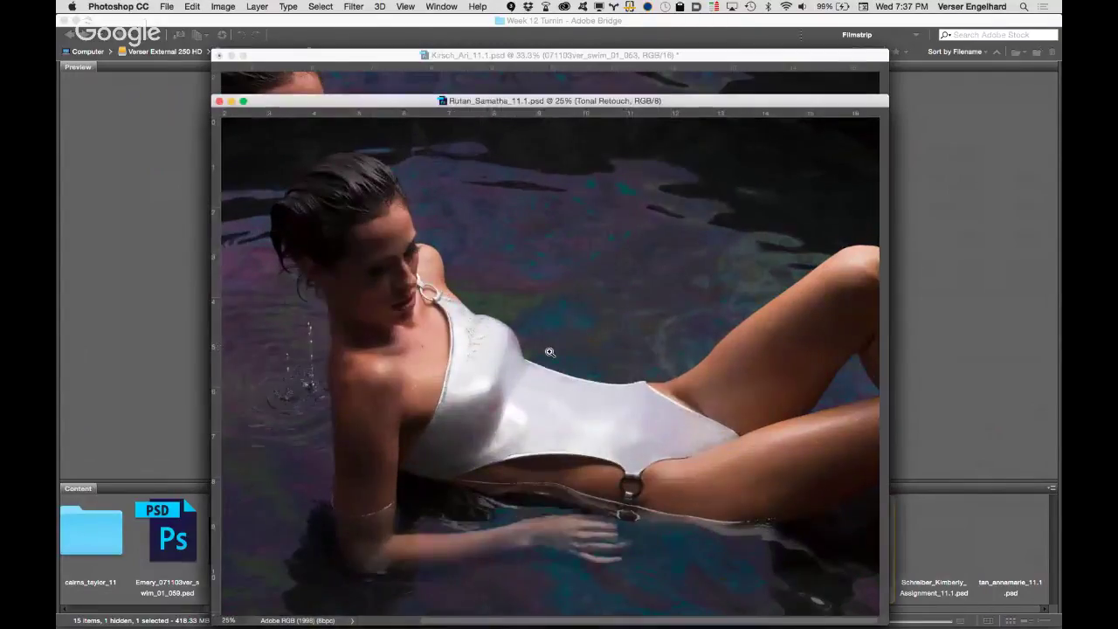
click(131, 7)
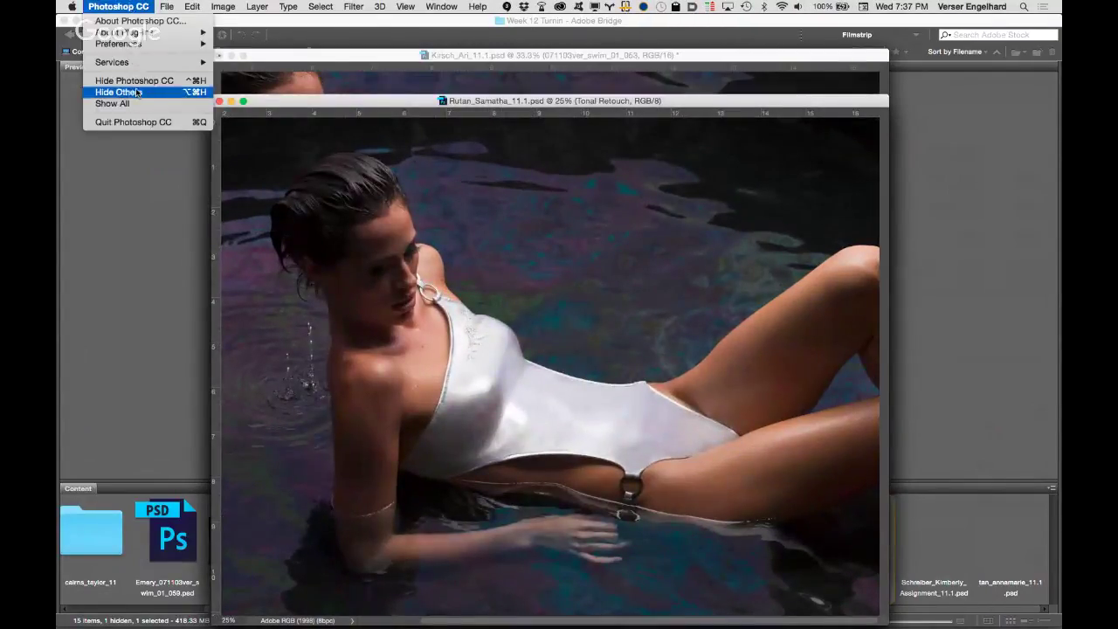
click(166, 87)
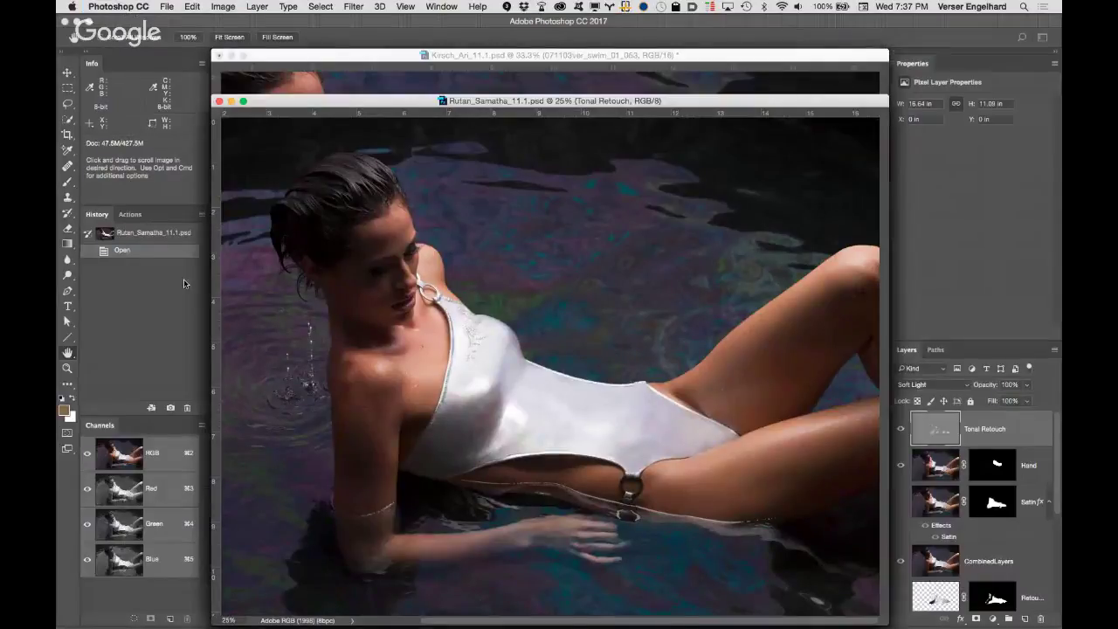
Fit the retouch to the window, then magnify it to 66.7% and examine the swimsuit from bust to hip ring
double_click(68, 353)
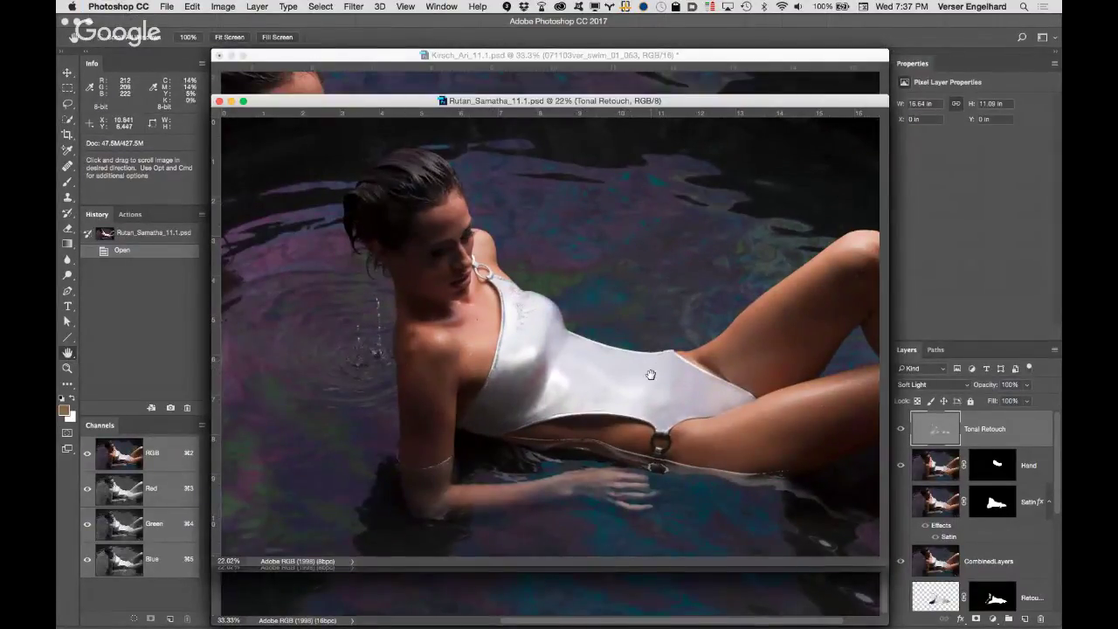
super+click(601, 409)
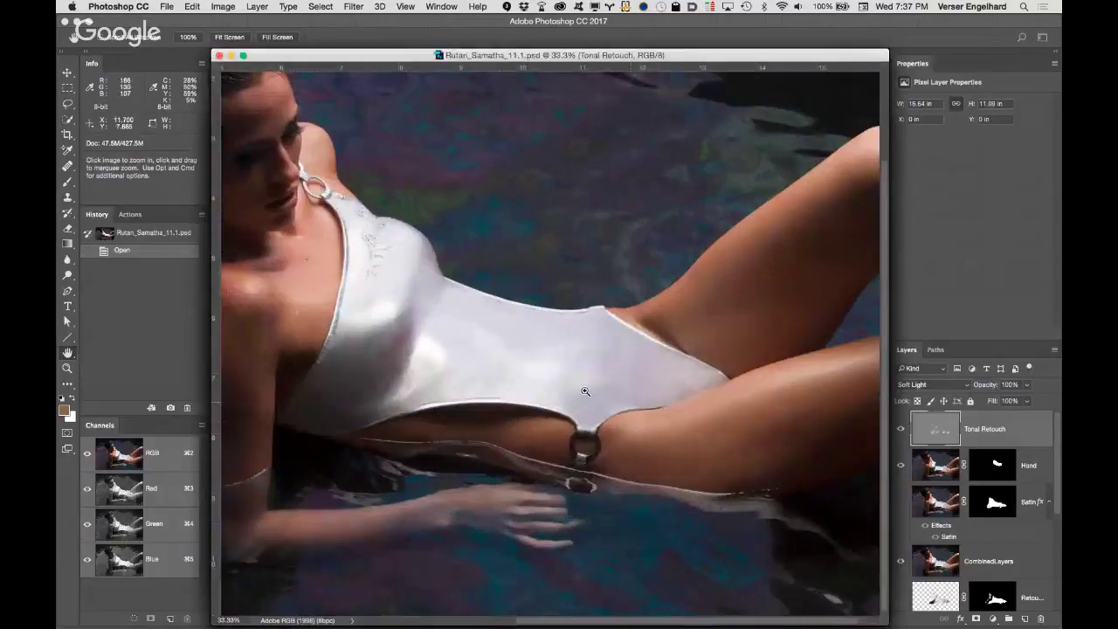
super+click(540, 370)
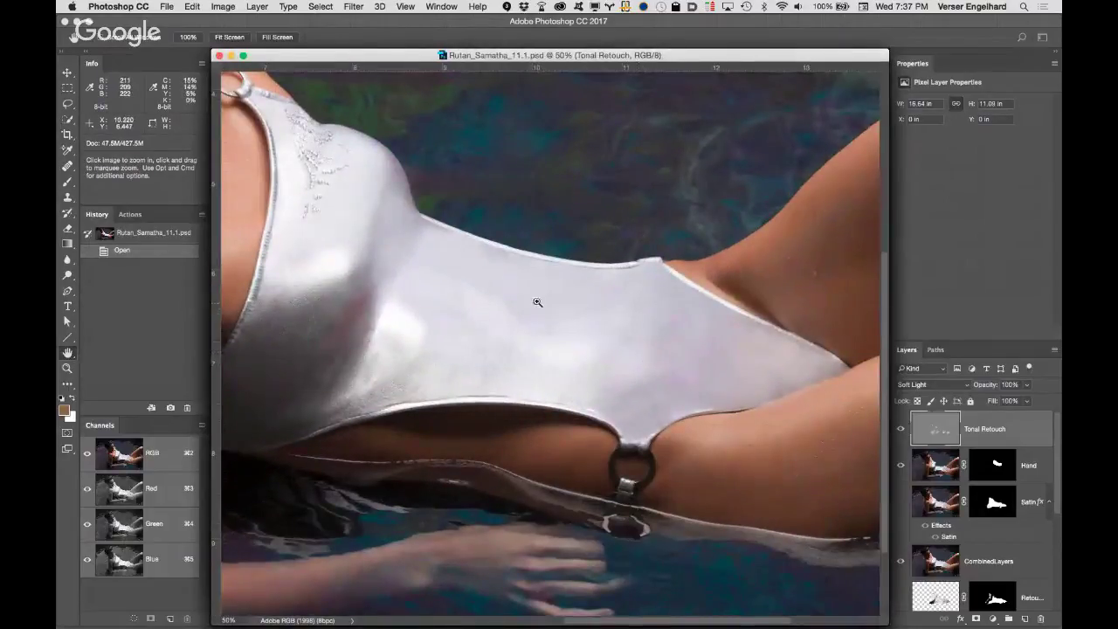
drag(539, 302, 646, 340)
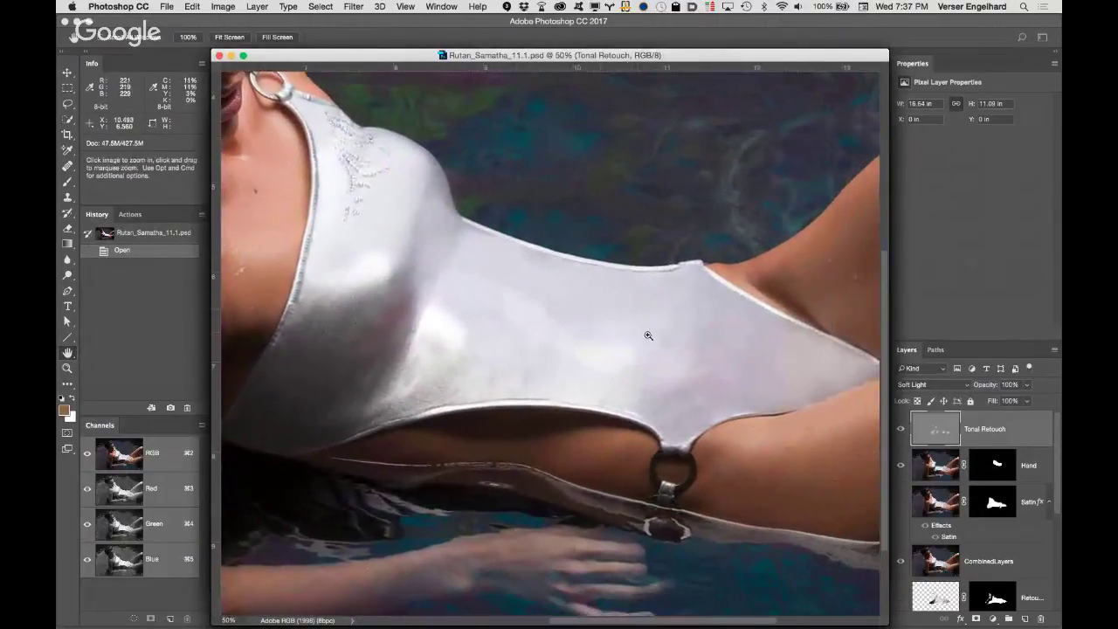
super+click(669, 337)
drag(471, 324, 733, 379)
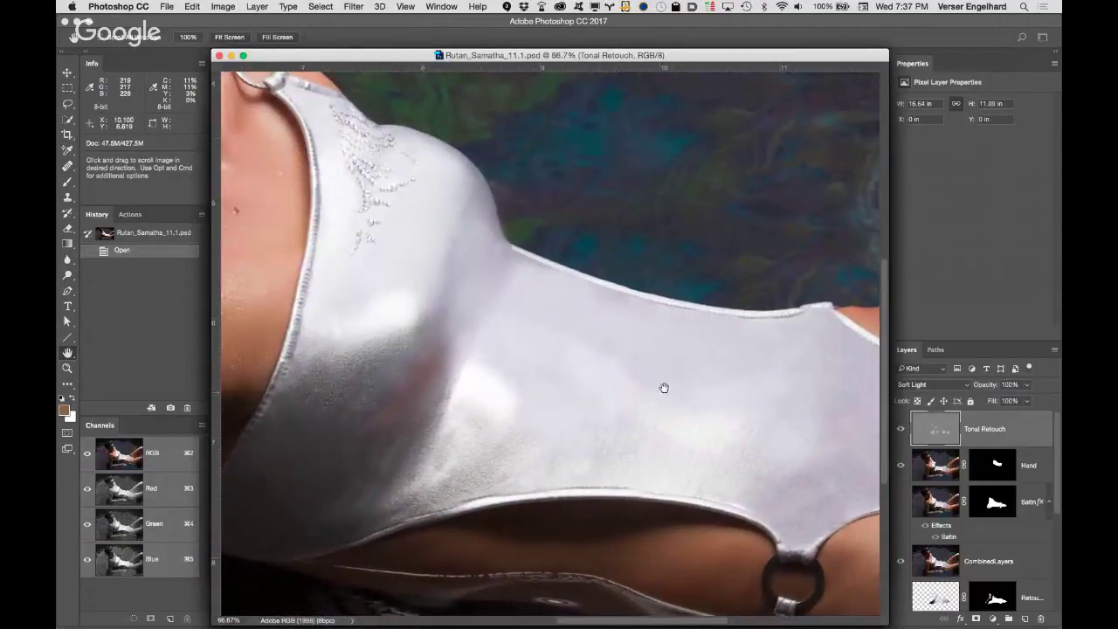
drag(661, 387, 492, 236)
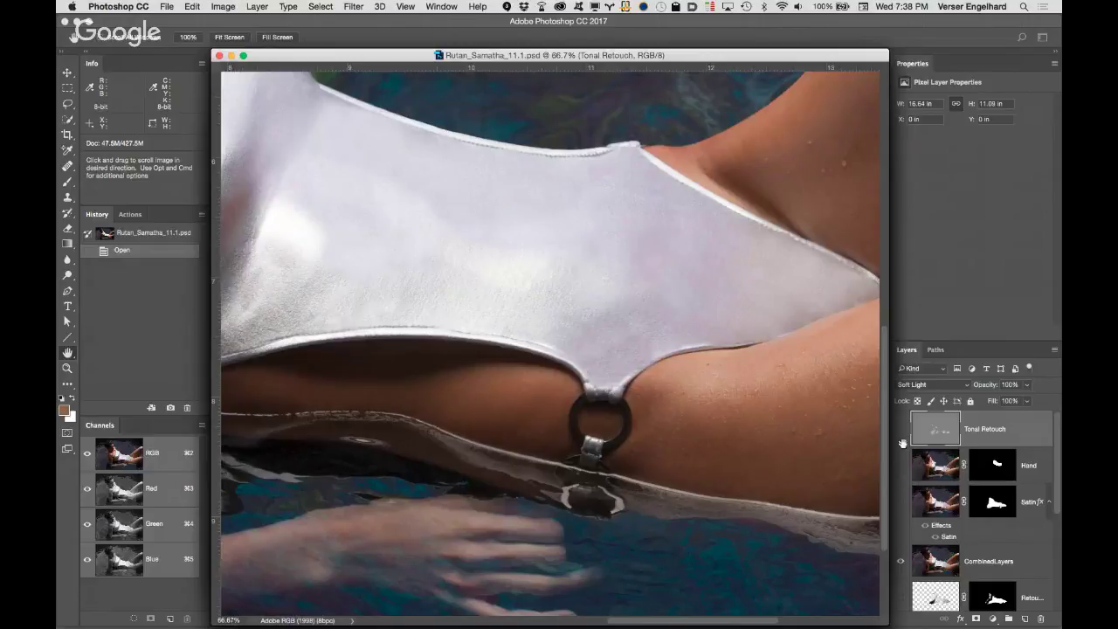
Hide the Tonal Retouch and Hand layers, and compare the image with the Satin layer off and on
drag(901, 428, 900, 464)
click(900, 505)
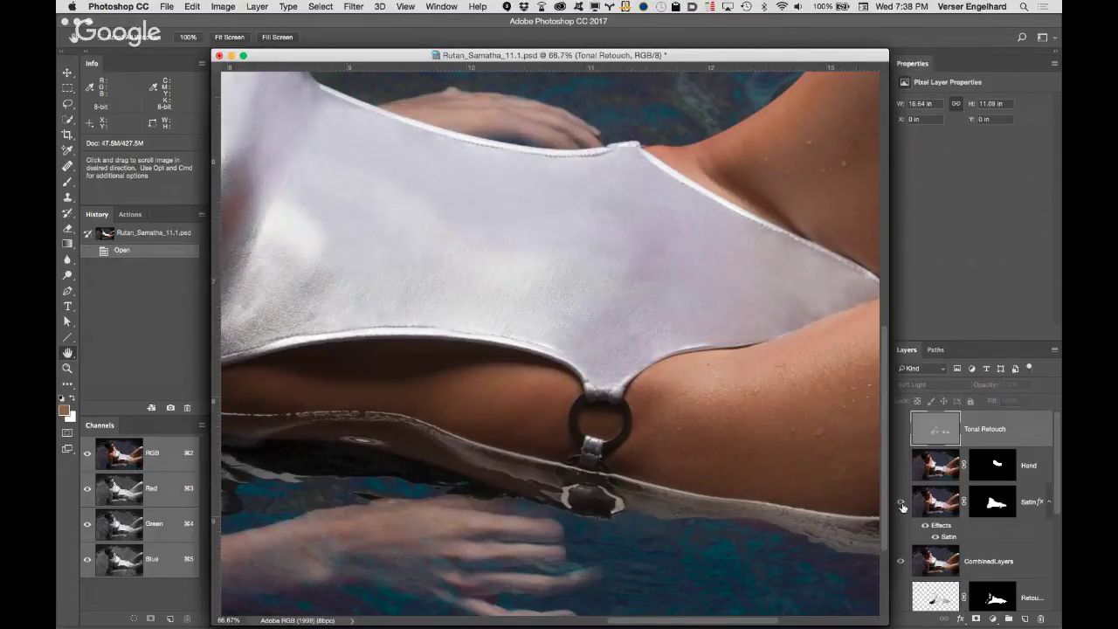
click(901, 504)
click(901, 504)
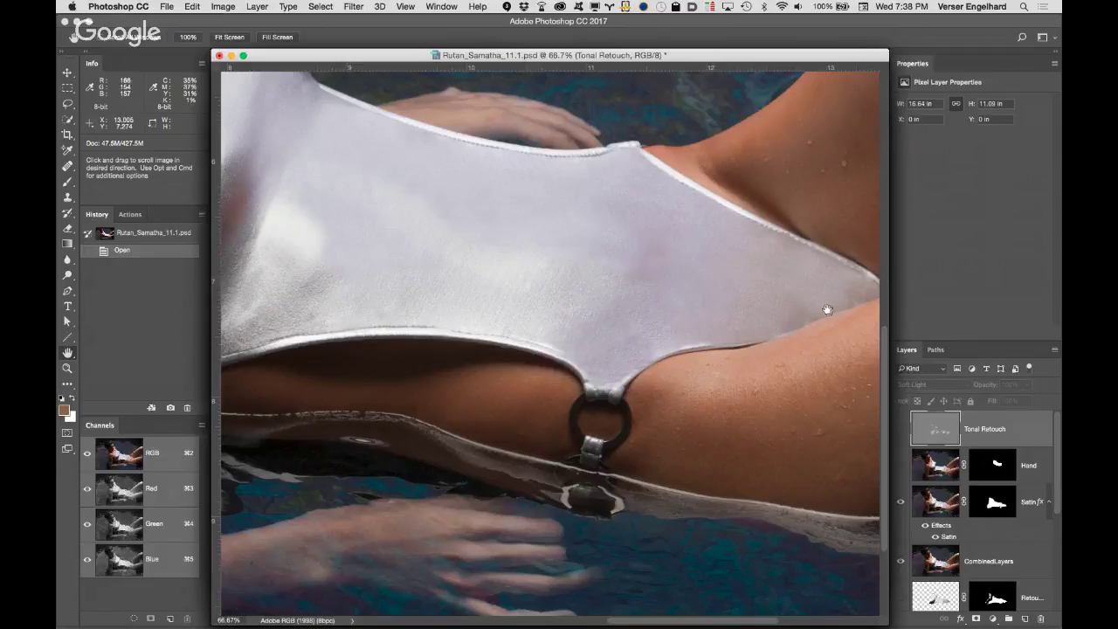
Inspect the Satin effect's layer style settings against the swimsuit and leave them without changes
double_click(949, 536)
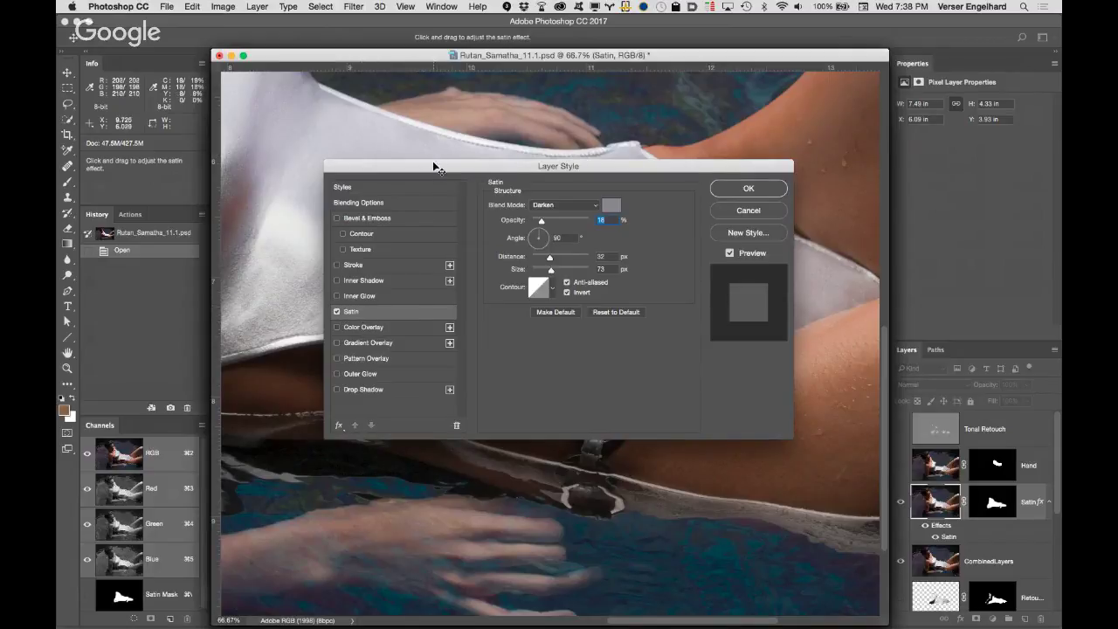
drag(432, 167, 552, 392)
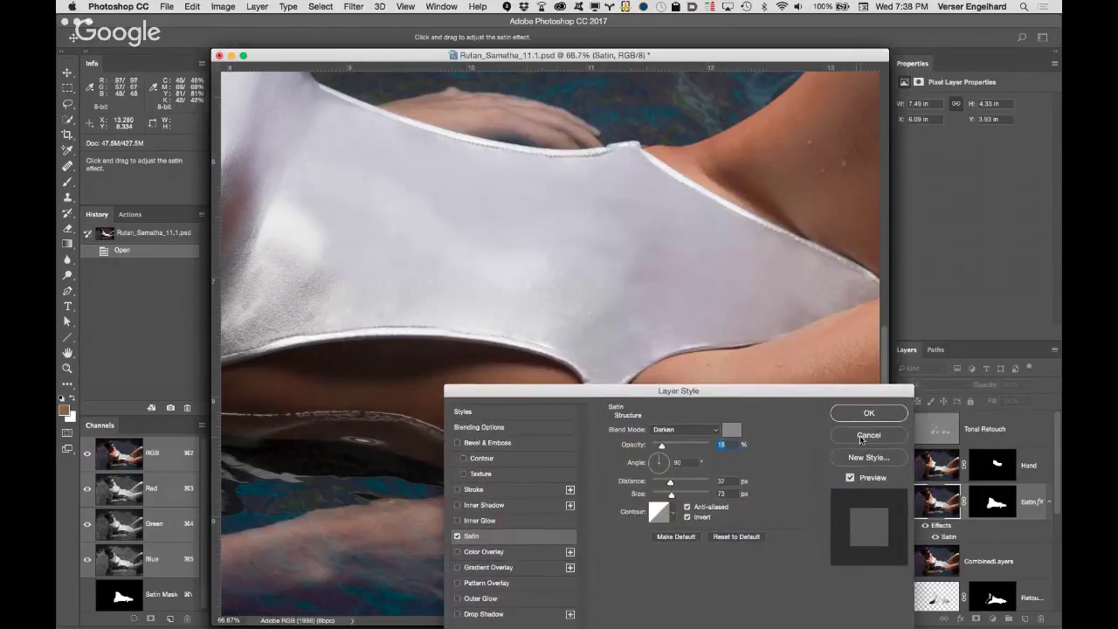
click(863, 437)
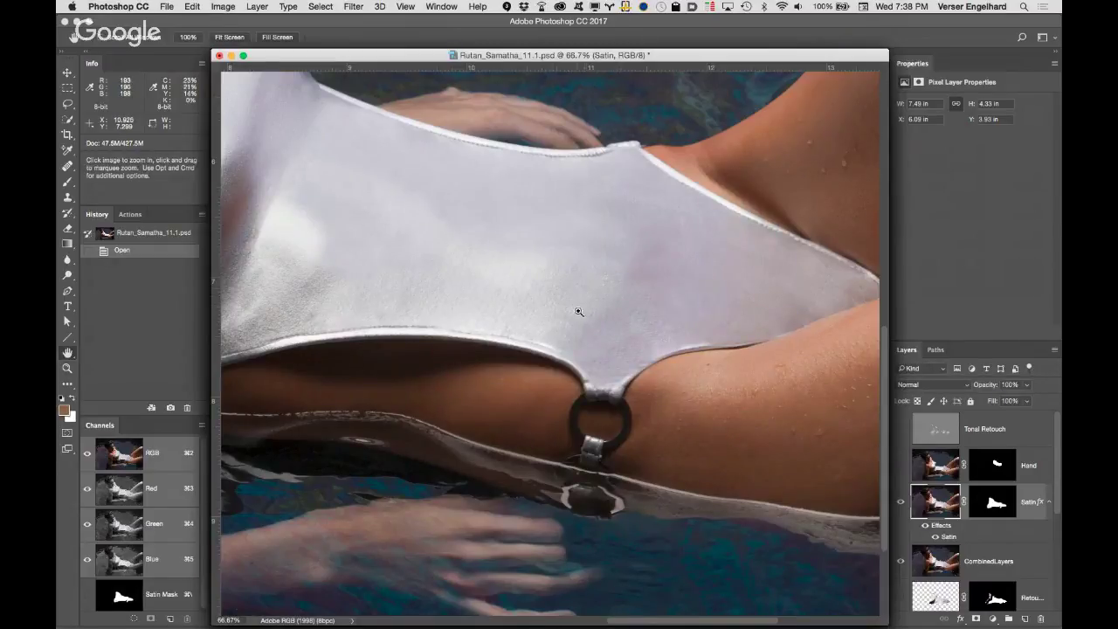
Magnify the swimsuit fabric to 200% and compare its texture with the Satin layer hidden and shown
super+click(670, 305)
super+click(673, 331)
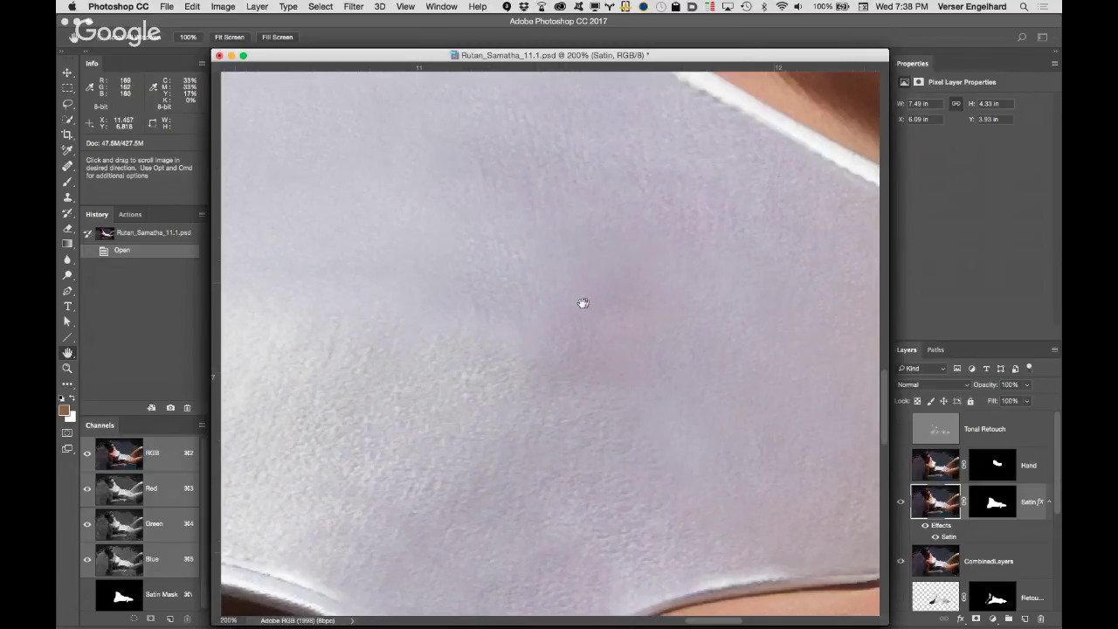
click(901, 505)
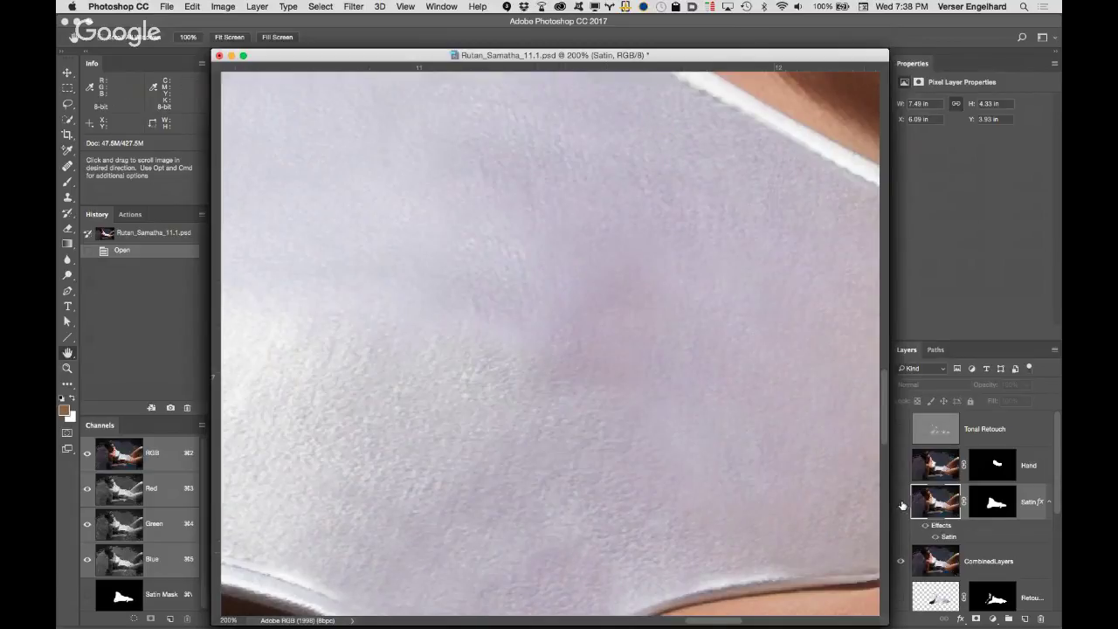
click(901, 503)
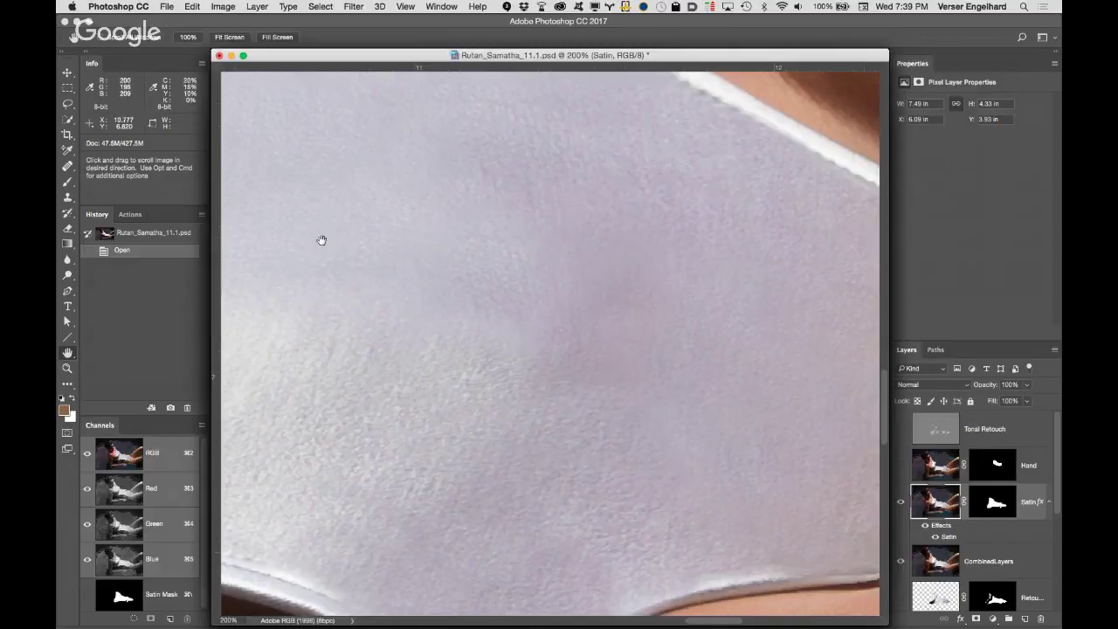
Revert the document to its opening snapshot, stamp all visible layers into a new layer, and examine the fabric texture
click(175, 234)
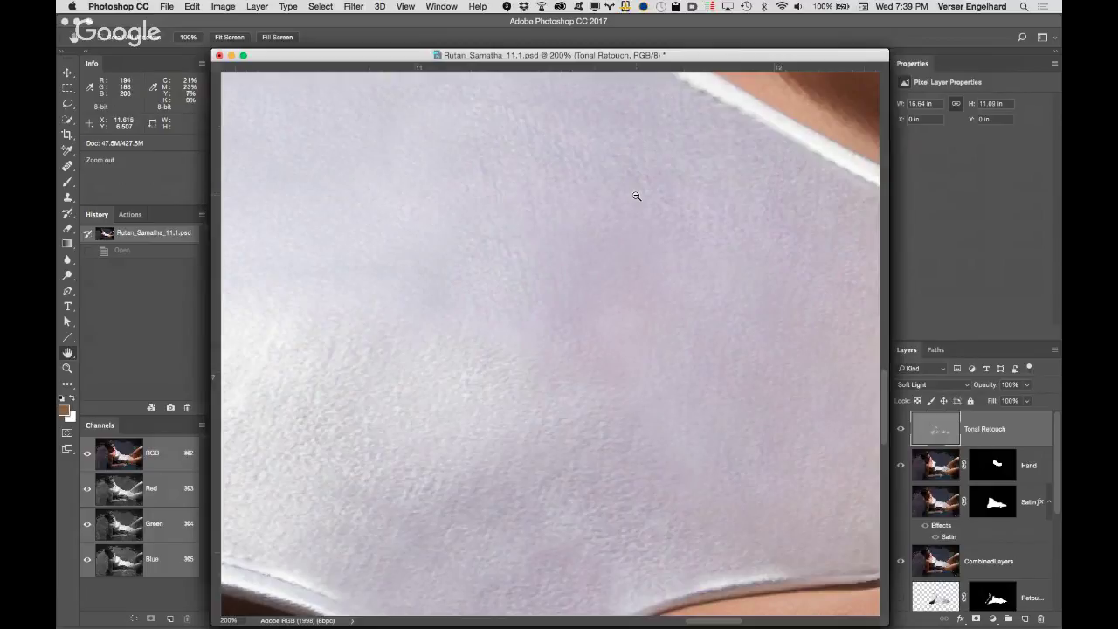
key(super+alt+shift+e)
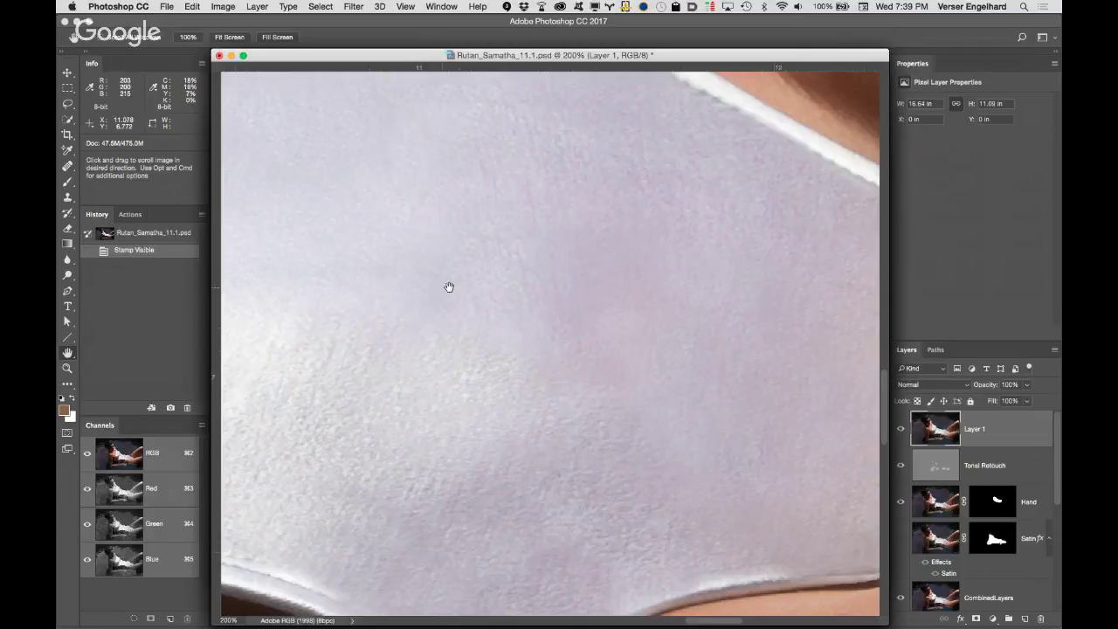
drag(449, 287, 393, 247)
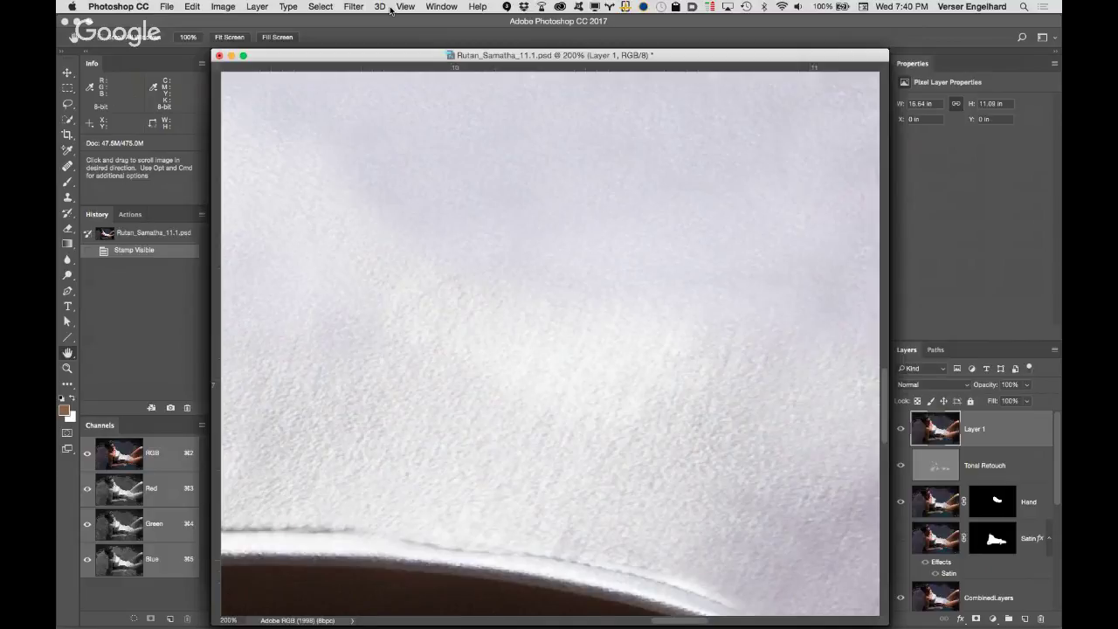
Close the reviewed retouch and quit Photoshop, discarding the changes in every open document
click(219, 56)
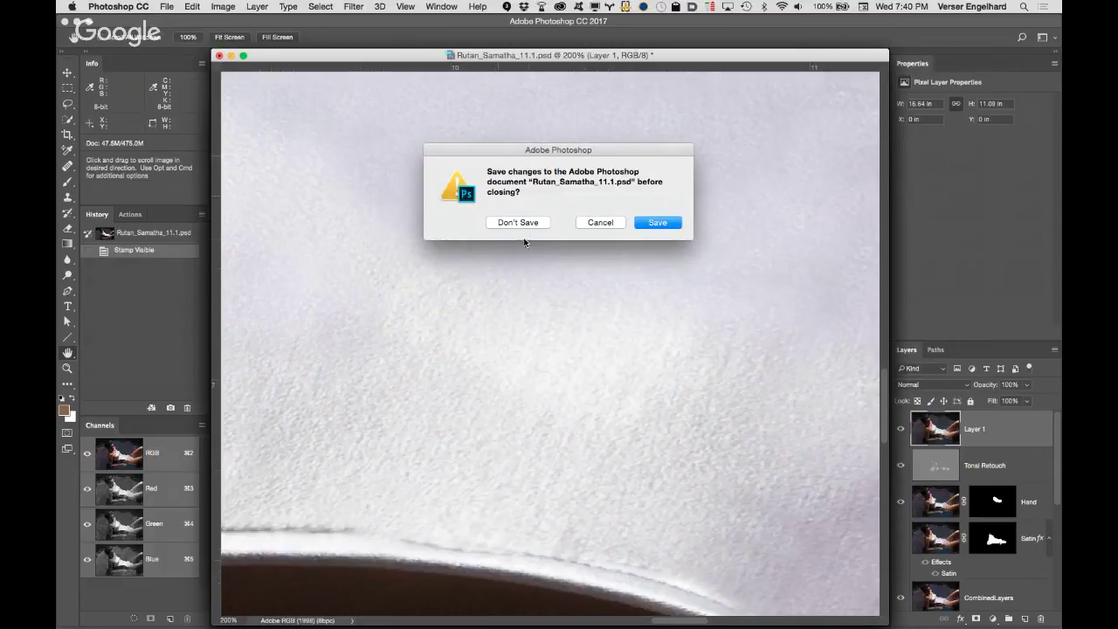
click(518, 222)
click(117, 7)
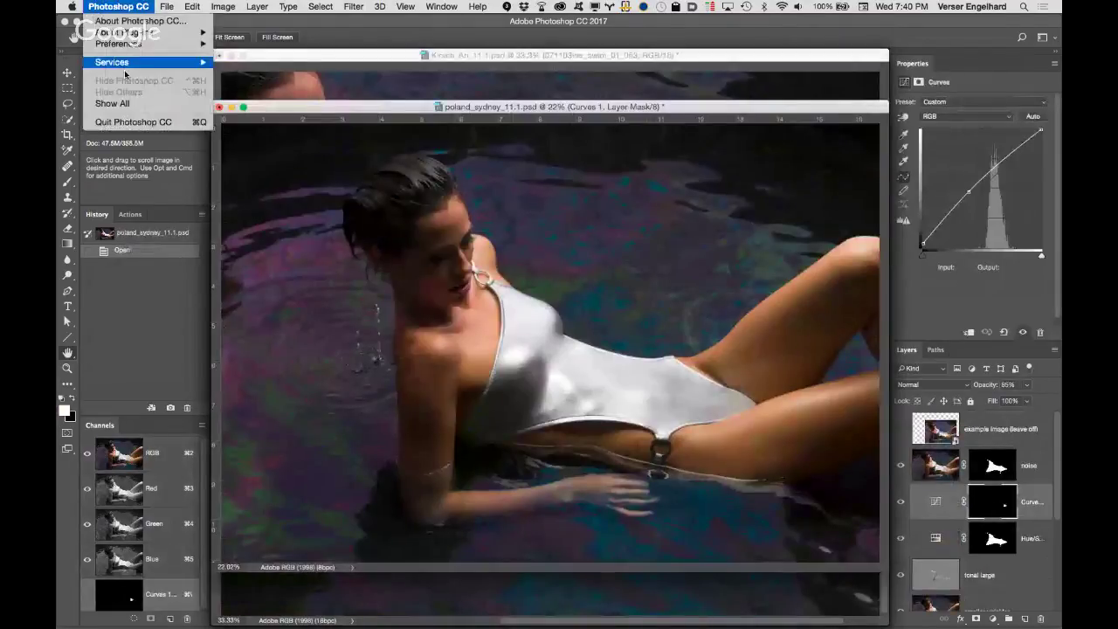
click(133, 121)
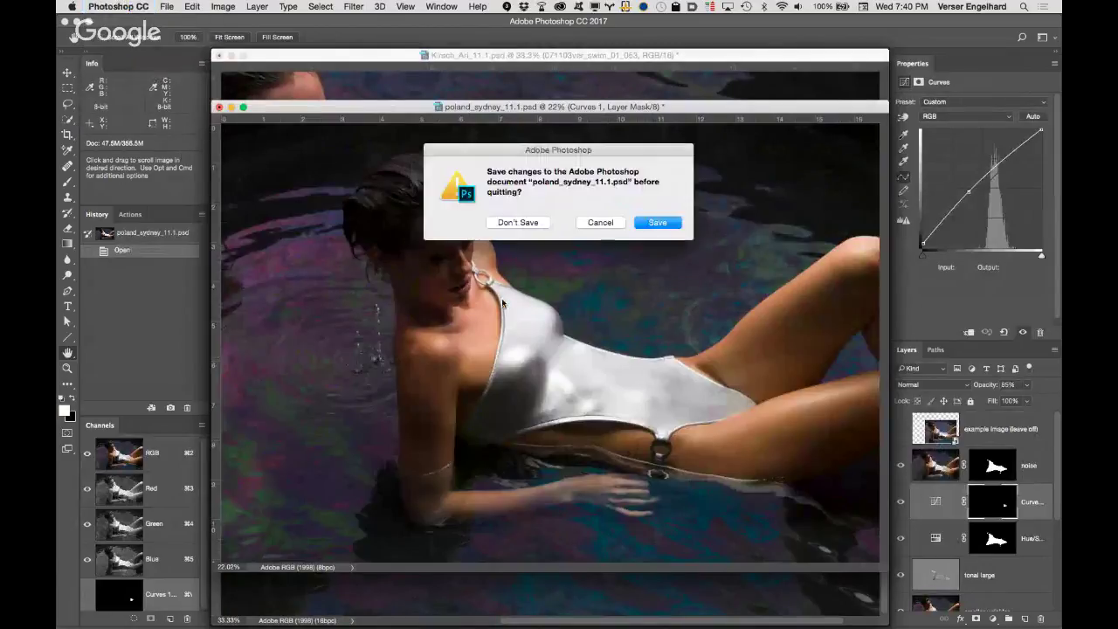
click(515, 222)
click(520, 221)
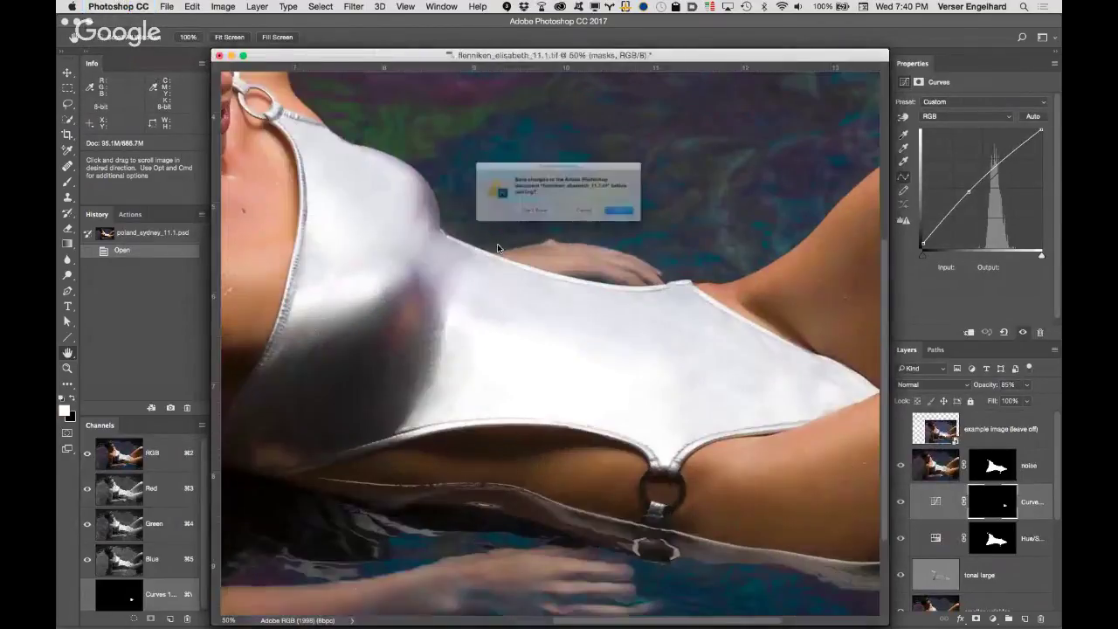
click(518, 222)
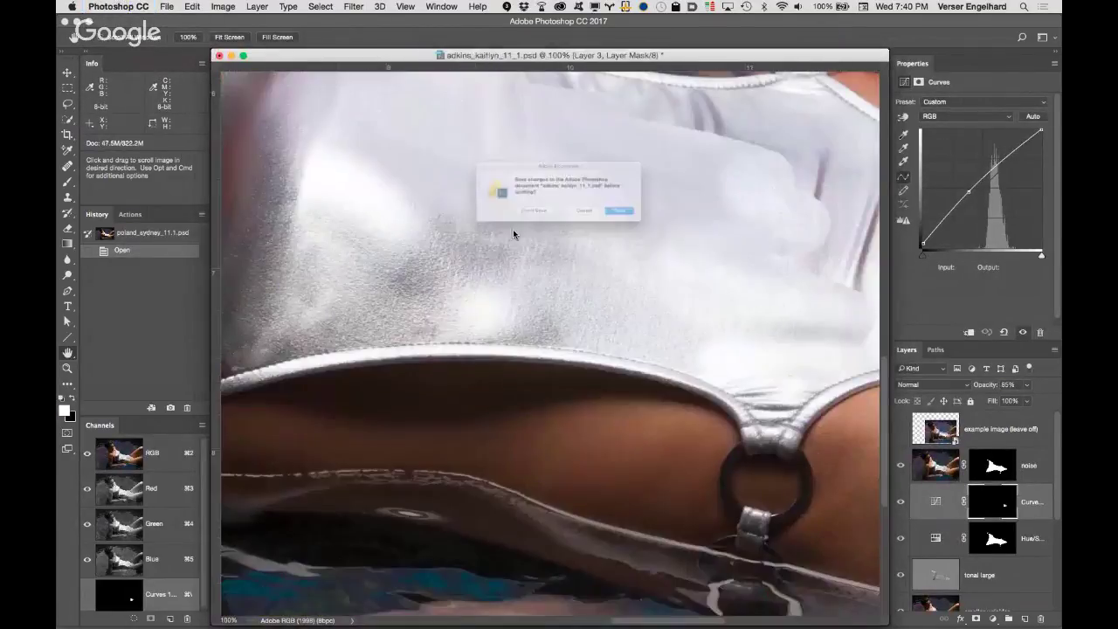
click(511, 224)
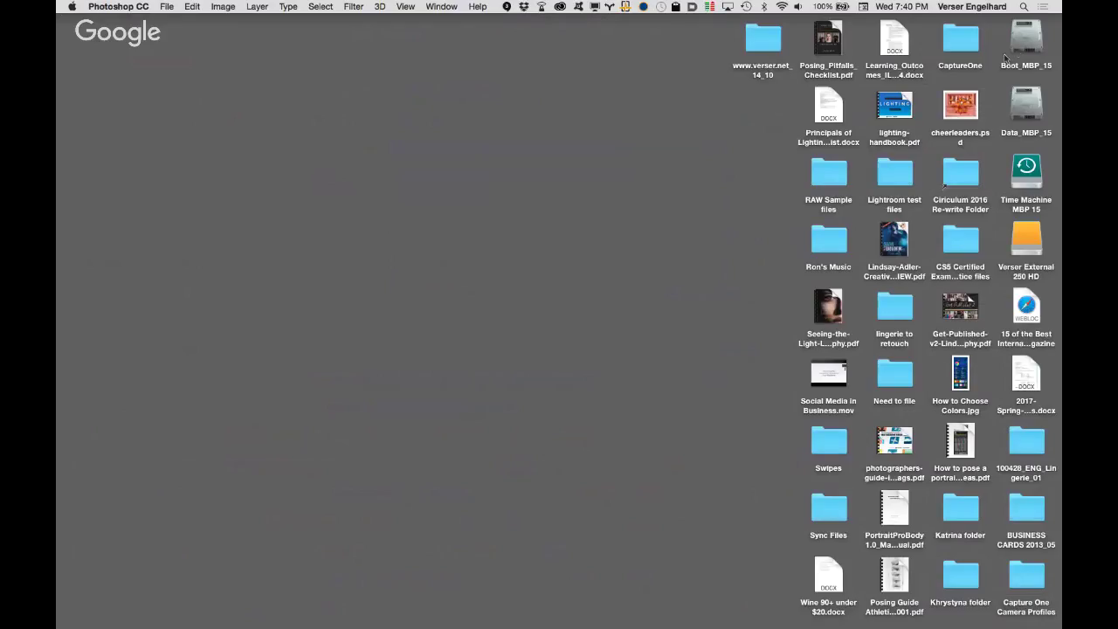
In a new Finder window, go from the home folder through Columbia College, the retouching class and Class 12 files to Student Files Week 12
key(super+n)
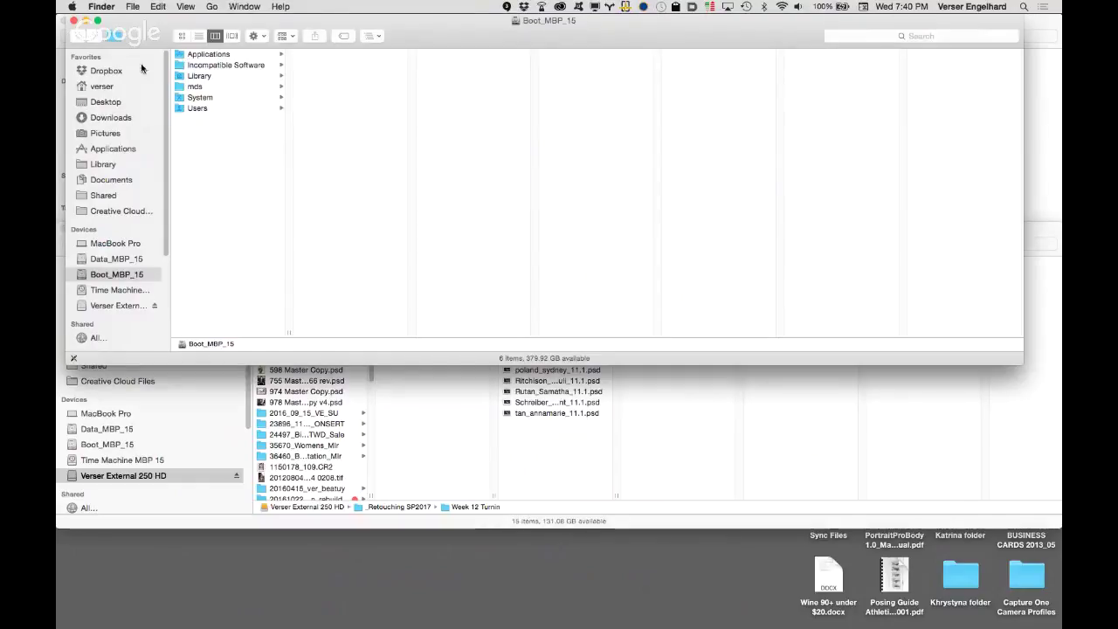
click(102, 87)
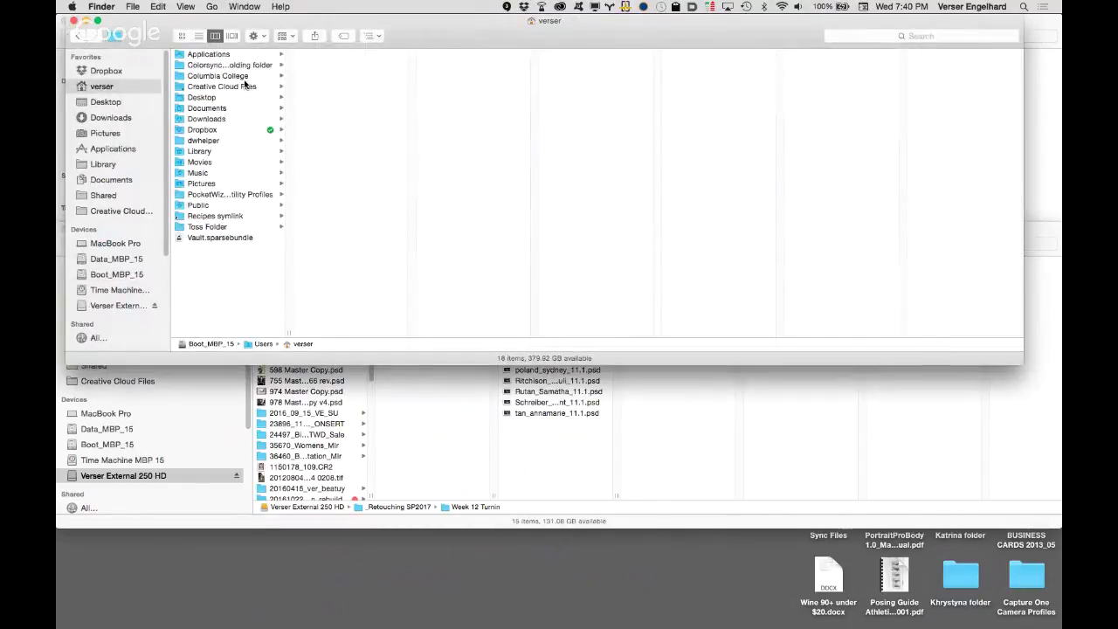
click(246, 77)
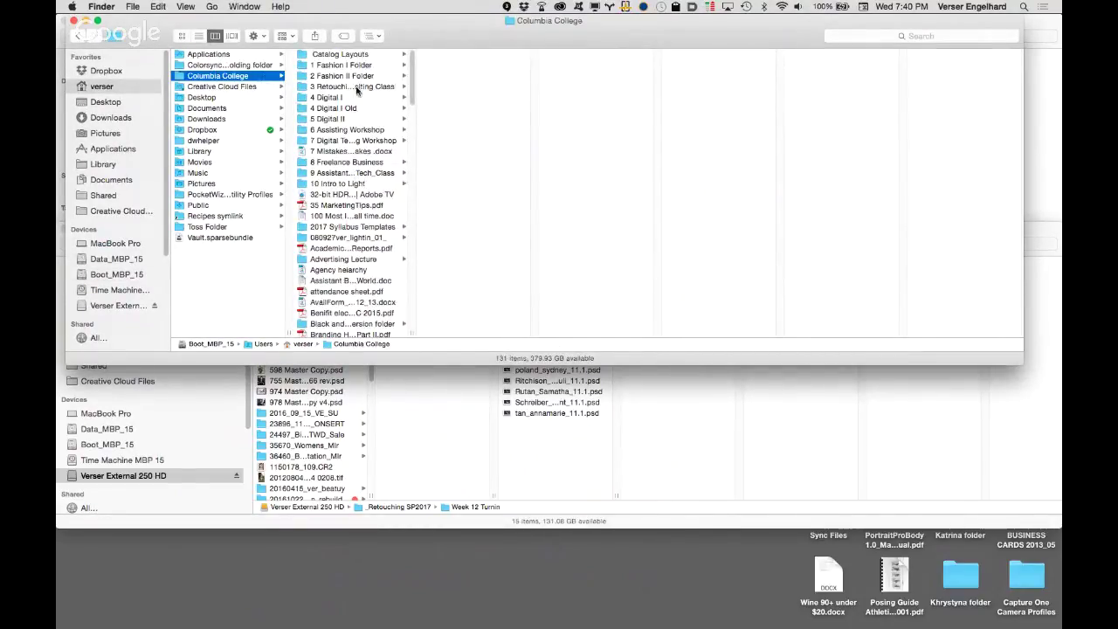
click(358, 87)
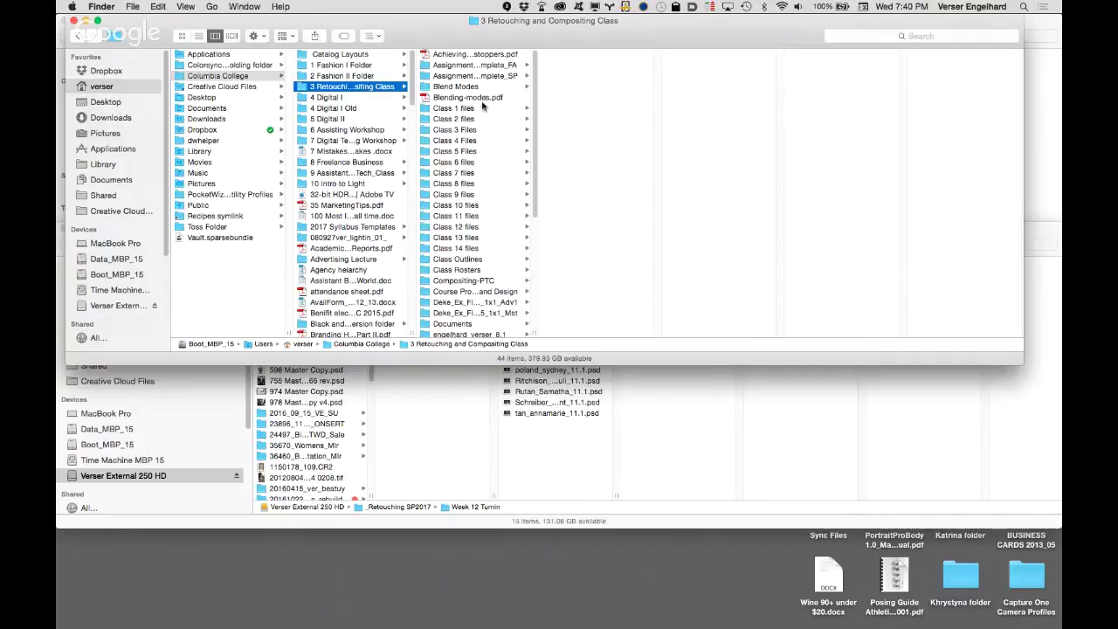
click(476, 227)
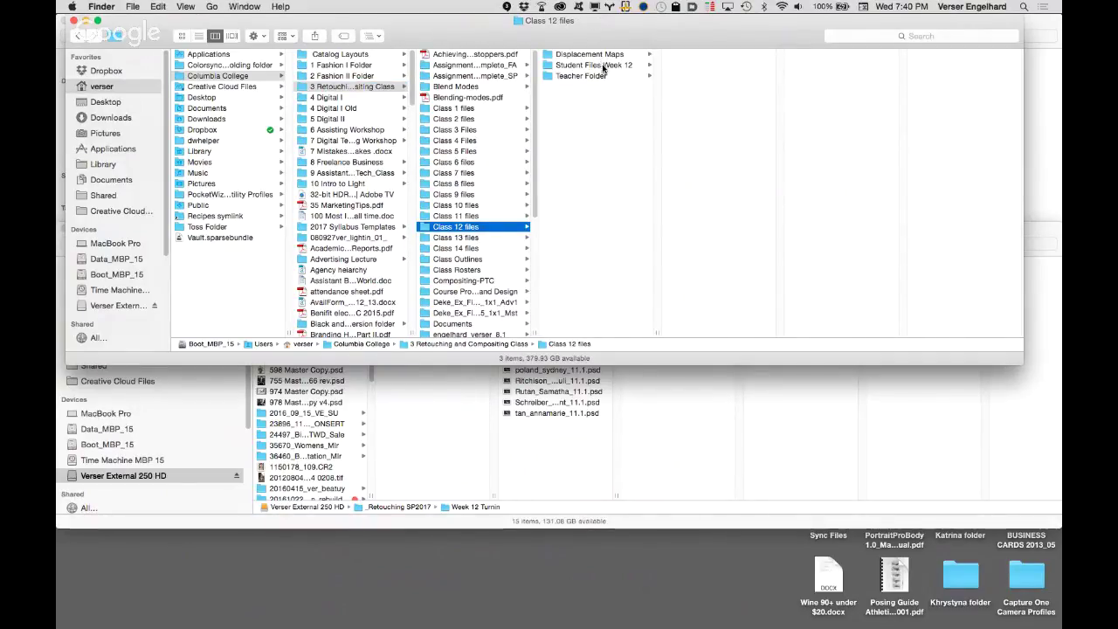
click(601, 66)
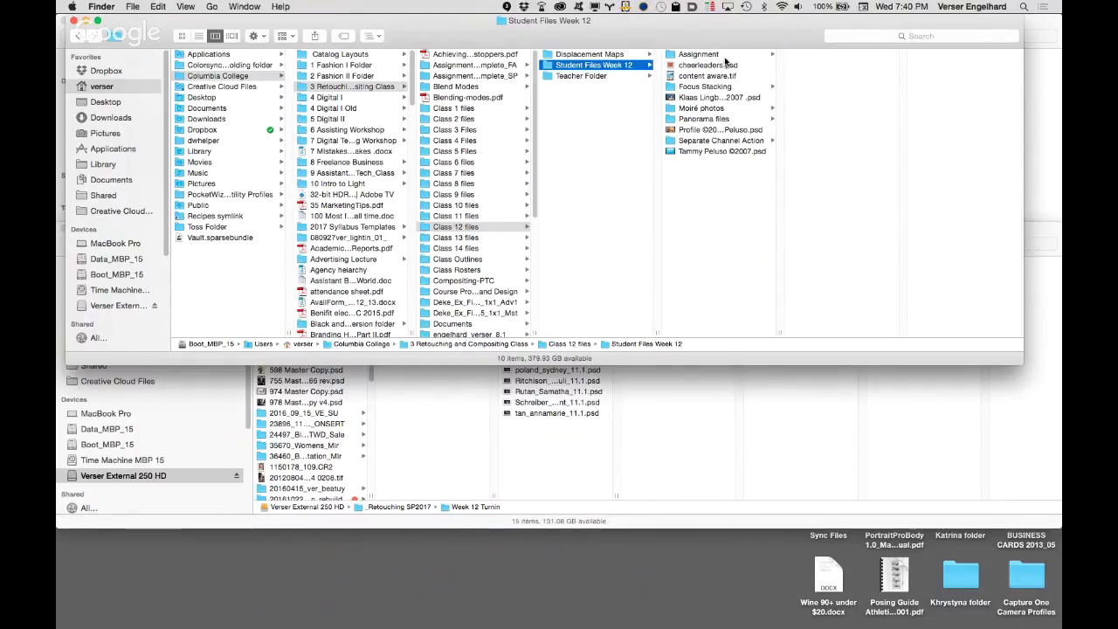
Open the CC14 folder inside Separate Channel Action and shift the Finder window so its files are in view
click(700, 142)
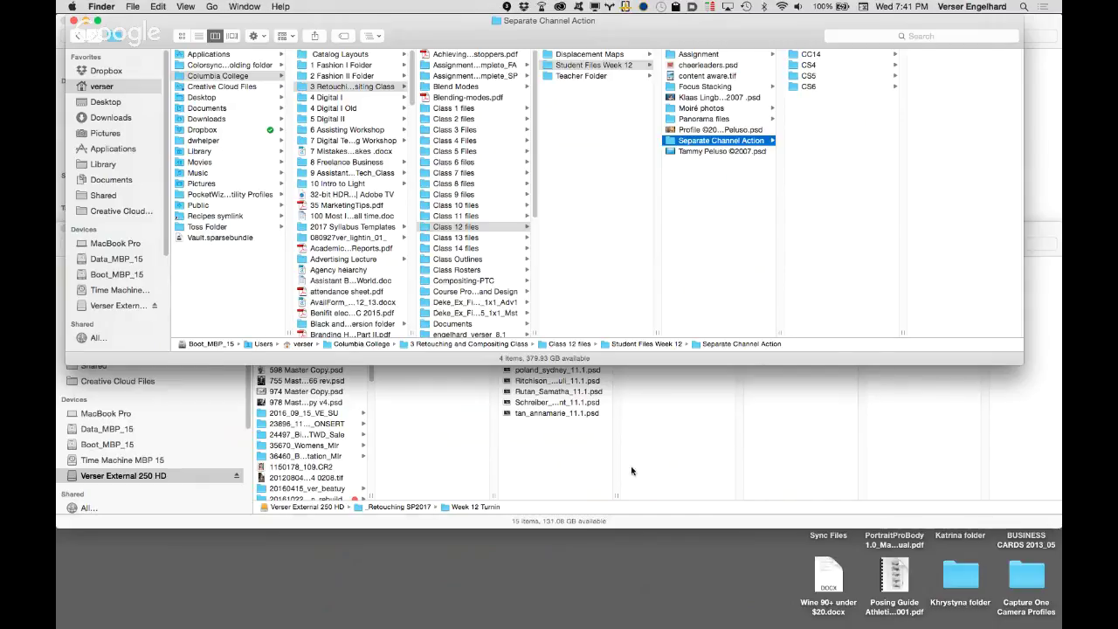
click(826, 54)
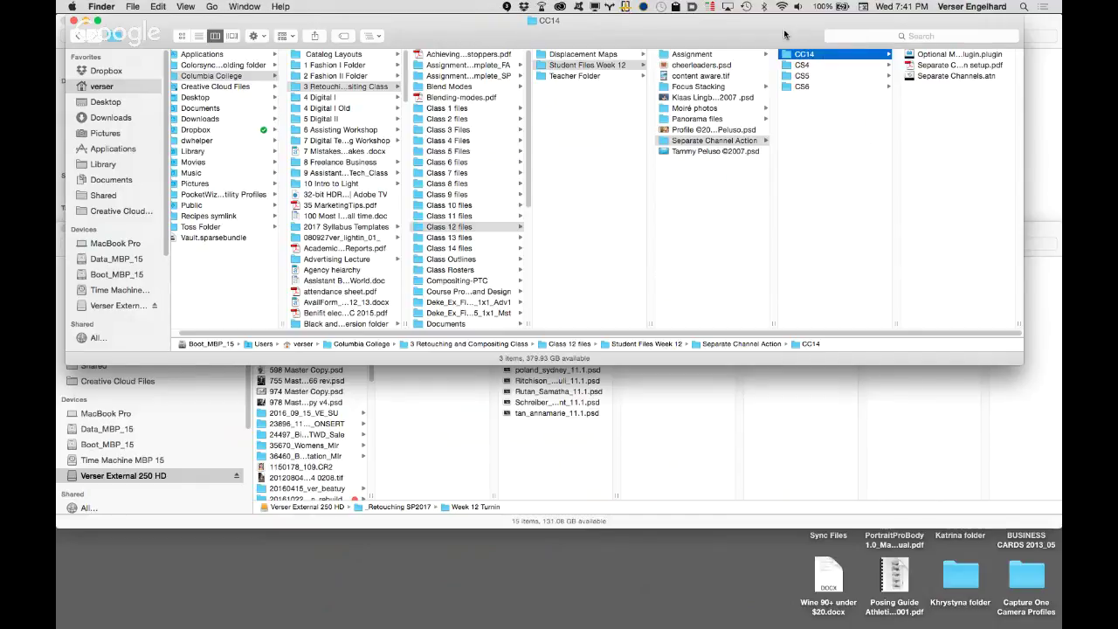
drag(785, 28, 763, 28)
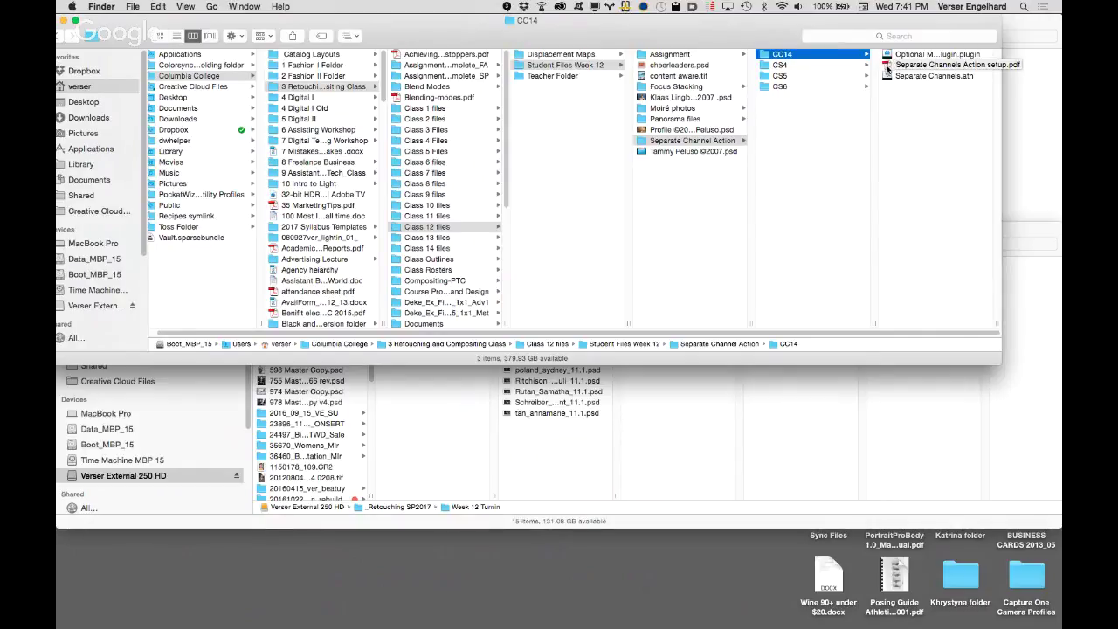
In a second Finder window, go from Applications into Adobe Photoshop CC 2017 and open its Plug-ins folder, widening the column for full names
click(699, 414)
drag(231, 243, 263, 293)
click(158, 371)
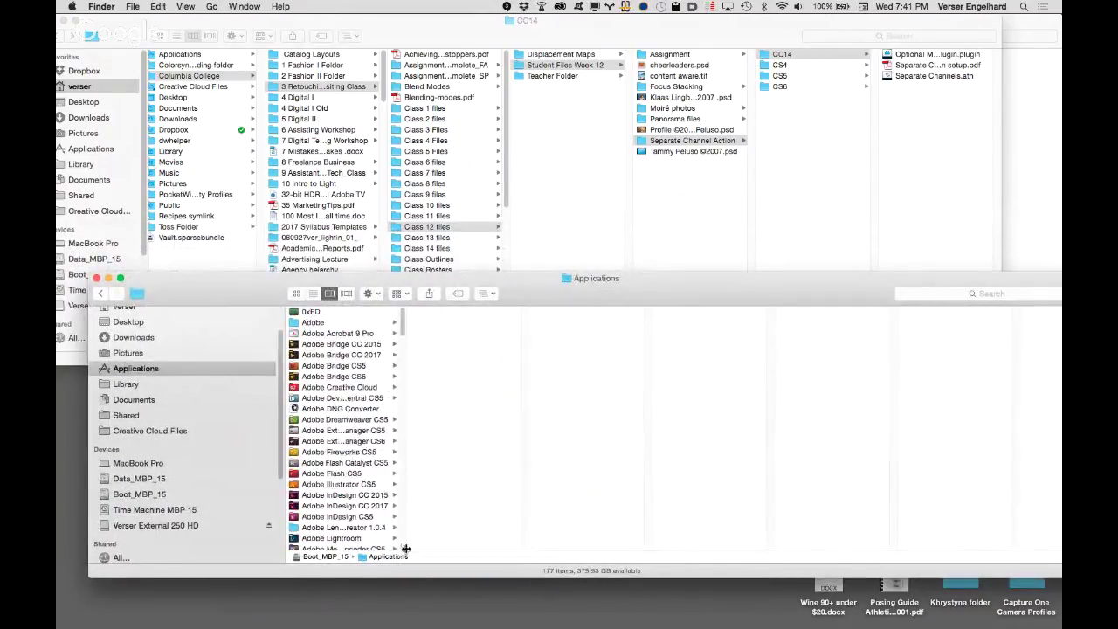
drag(406, 547, 530, 542)
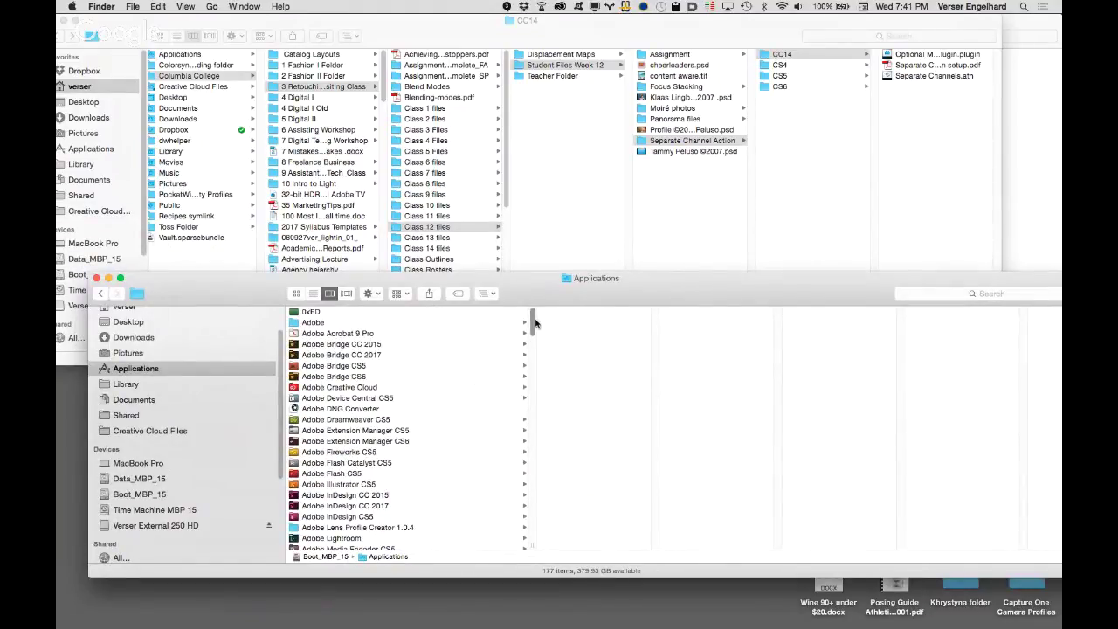
drag(530, 323, 530, 349)
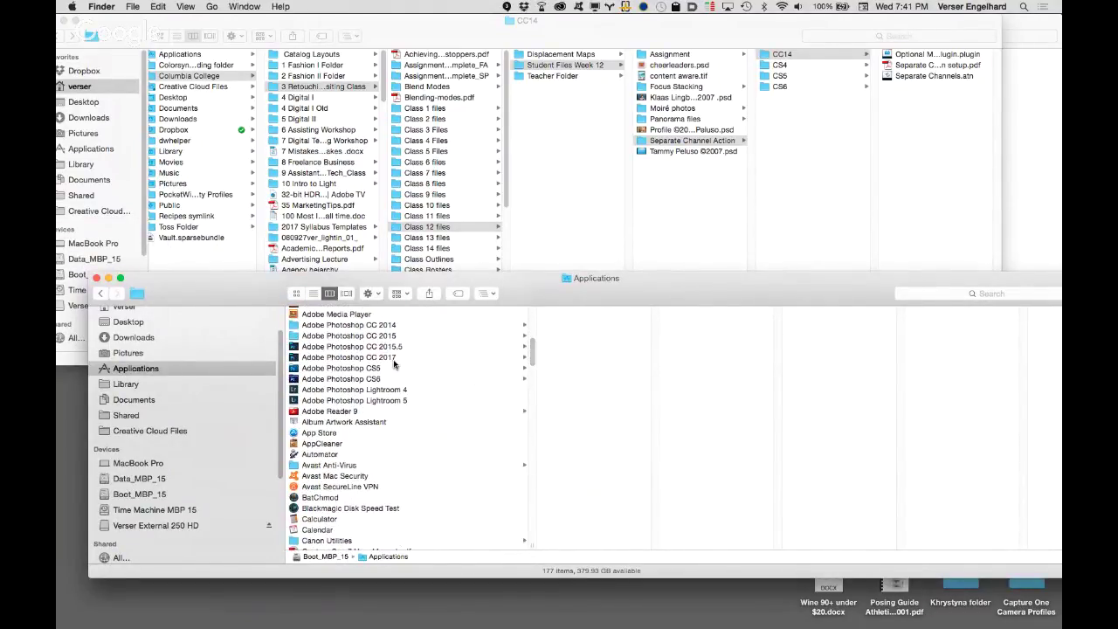
click(389, 358)
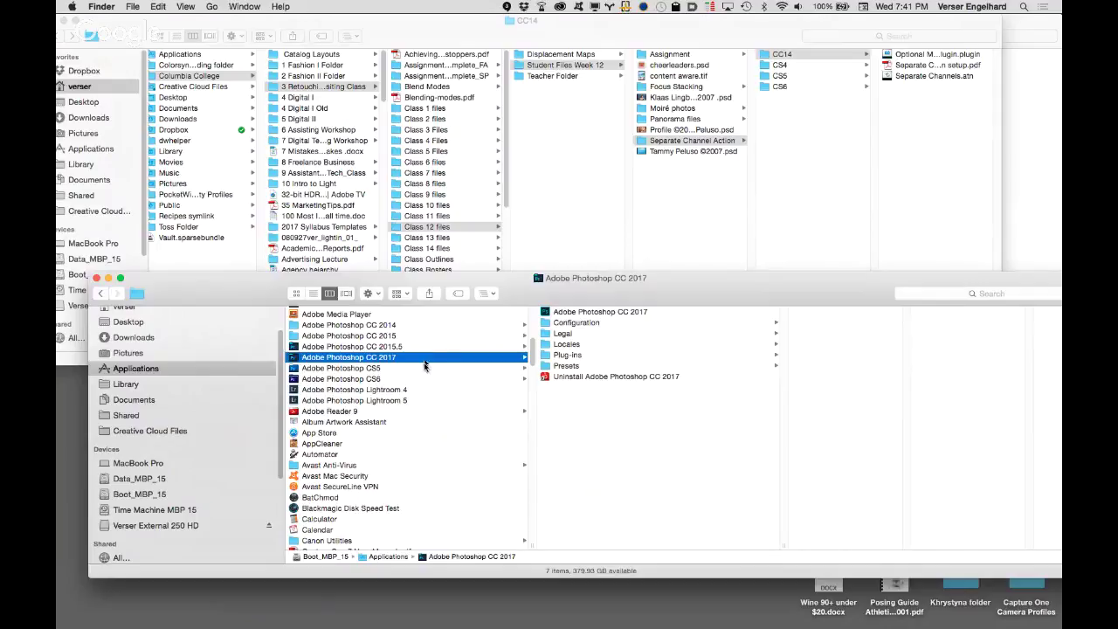
click(550, 356)
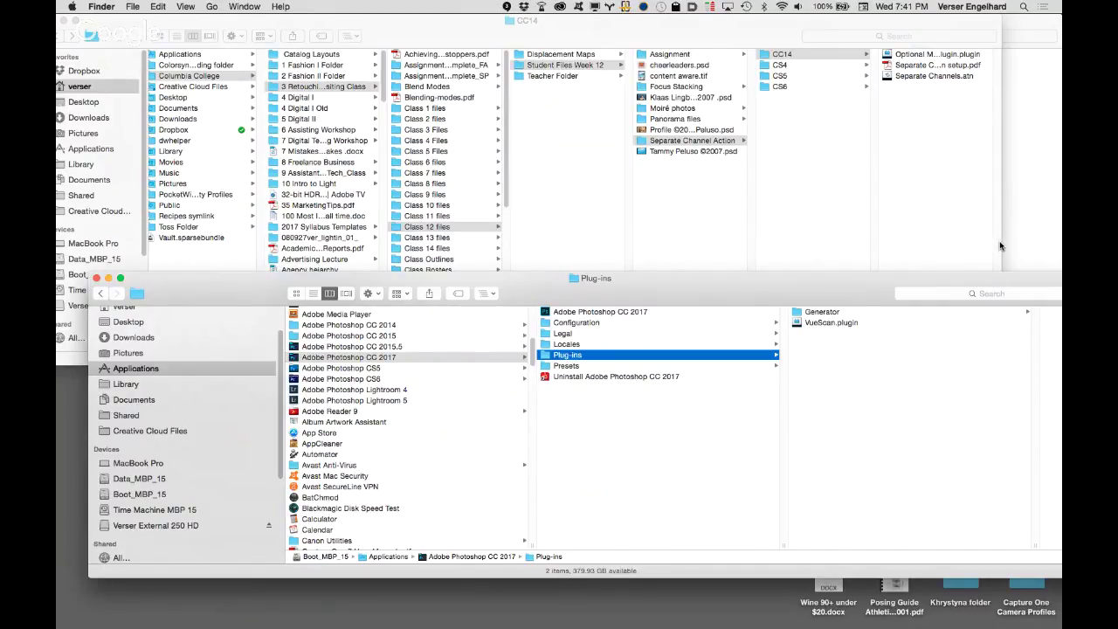
Copy Optional Multiplugin.plugin from the CC14 folder into Photoshop CC 2017's Plug-ins folder and launch Photoshop CC 2017
drag(1001, 247, 1060, 337)
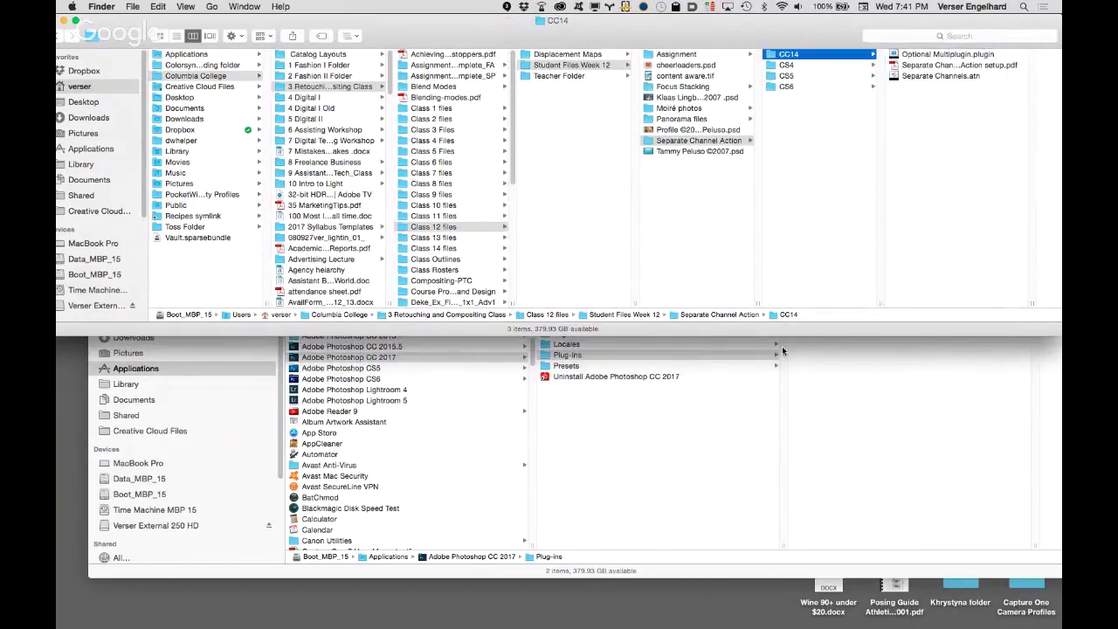
drag(896, 55, 872, 402)
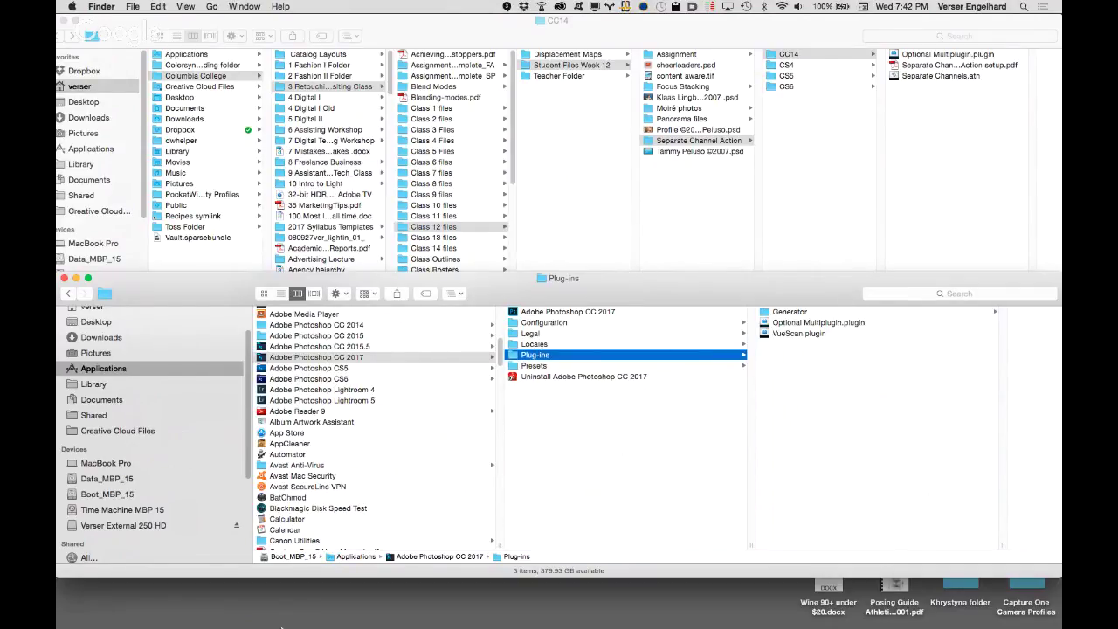
mouse_move(362, 626)
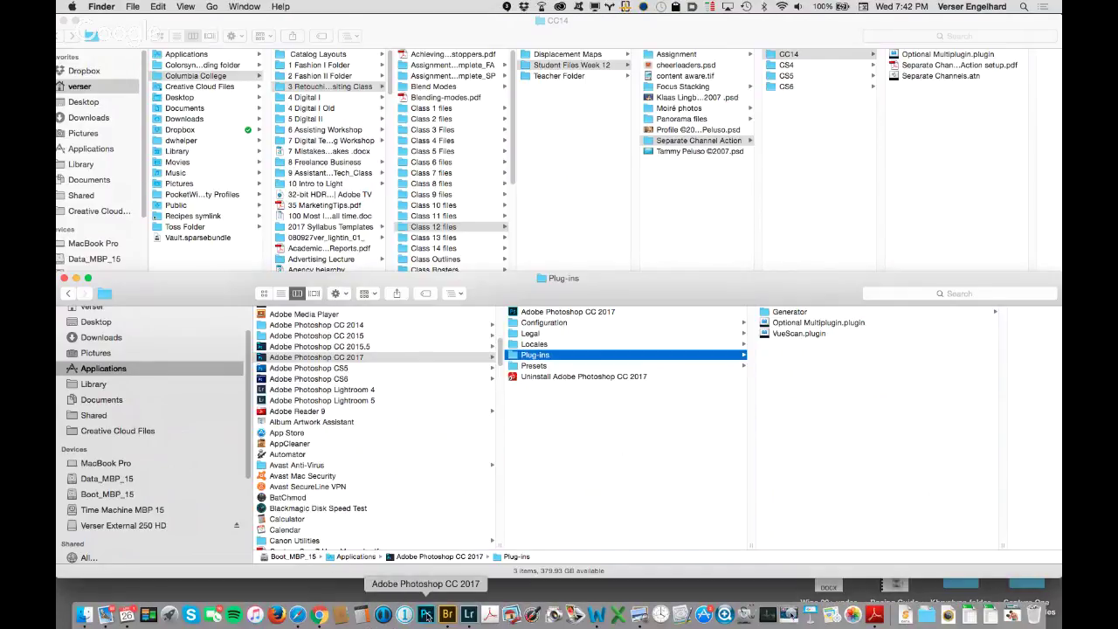
click(425, 615)
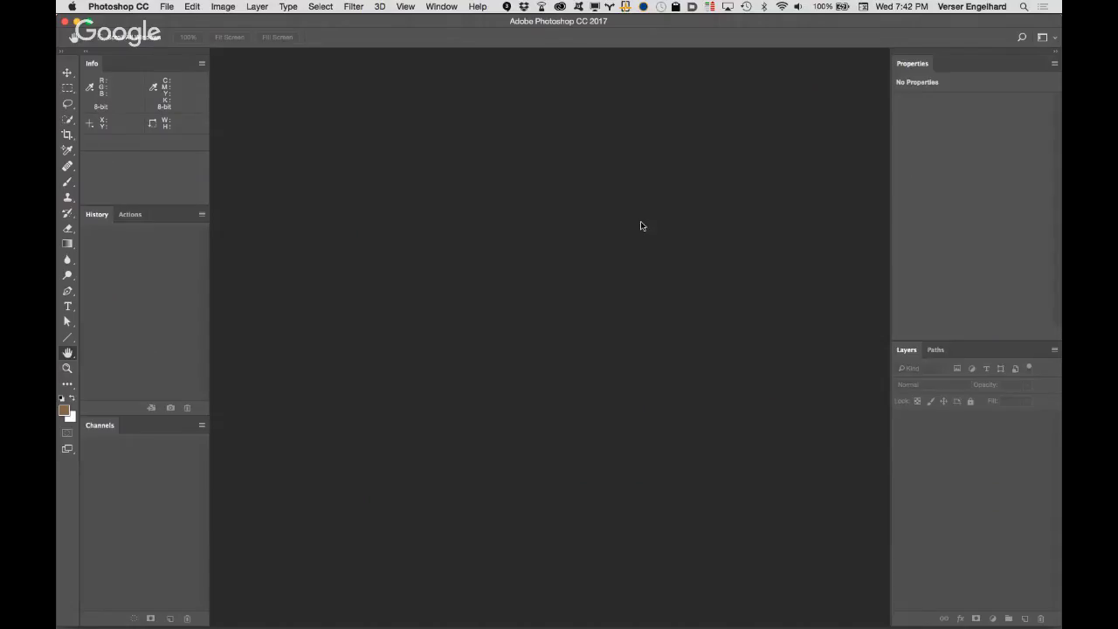
Switch to Finder to check the CC14 and Plug-ins folders, and return to Photoshop
mouse_move(190, 614)
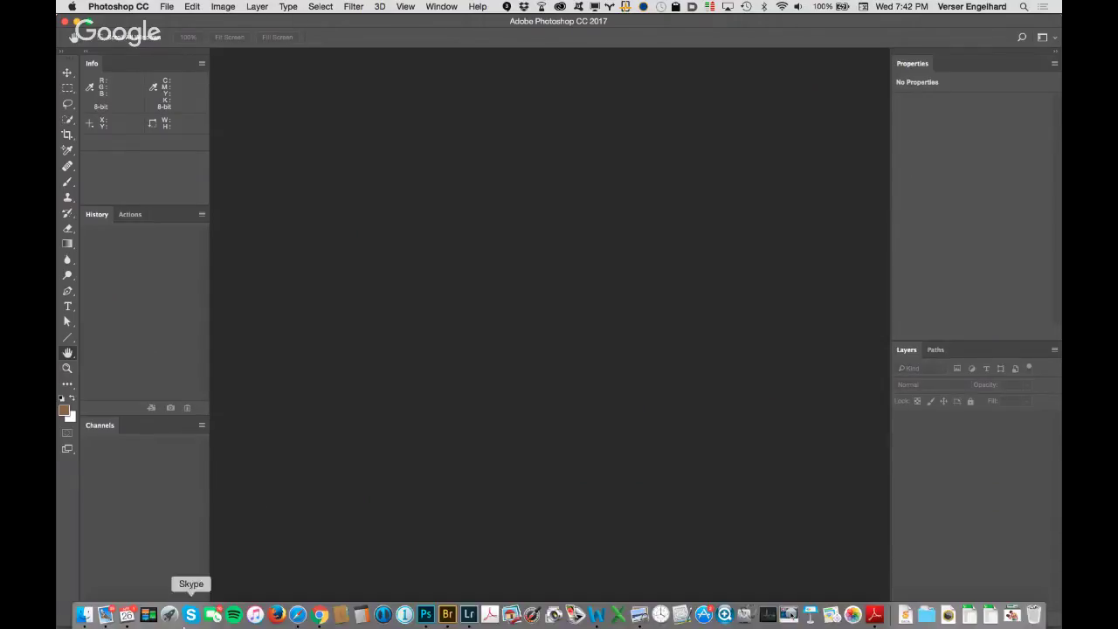
click(84, 615)
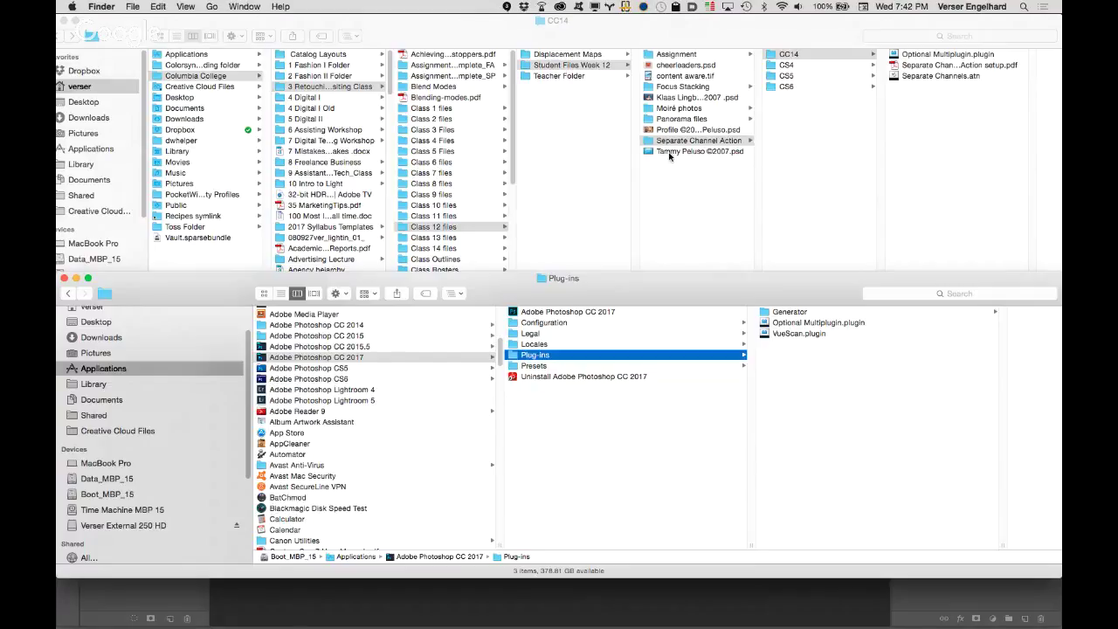
click(390, 609)
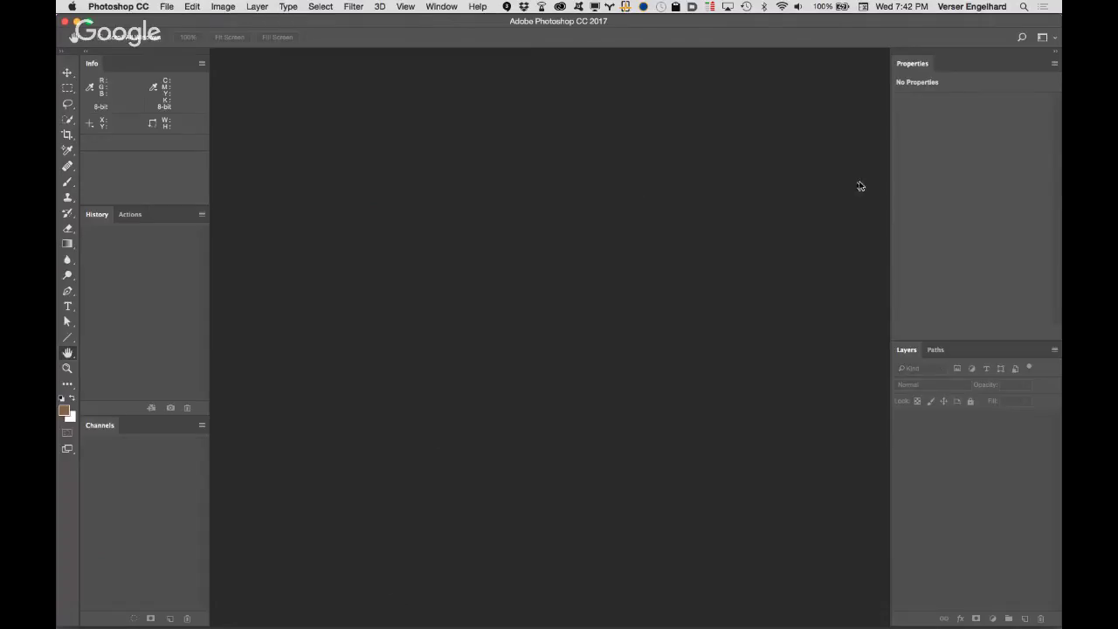
Start loading an action set, browse to Columbia College in the home folder, and arrange the file list by name
click(130, 215)
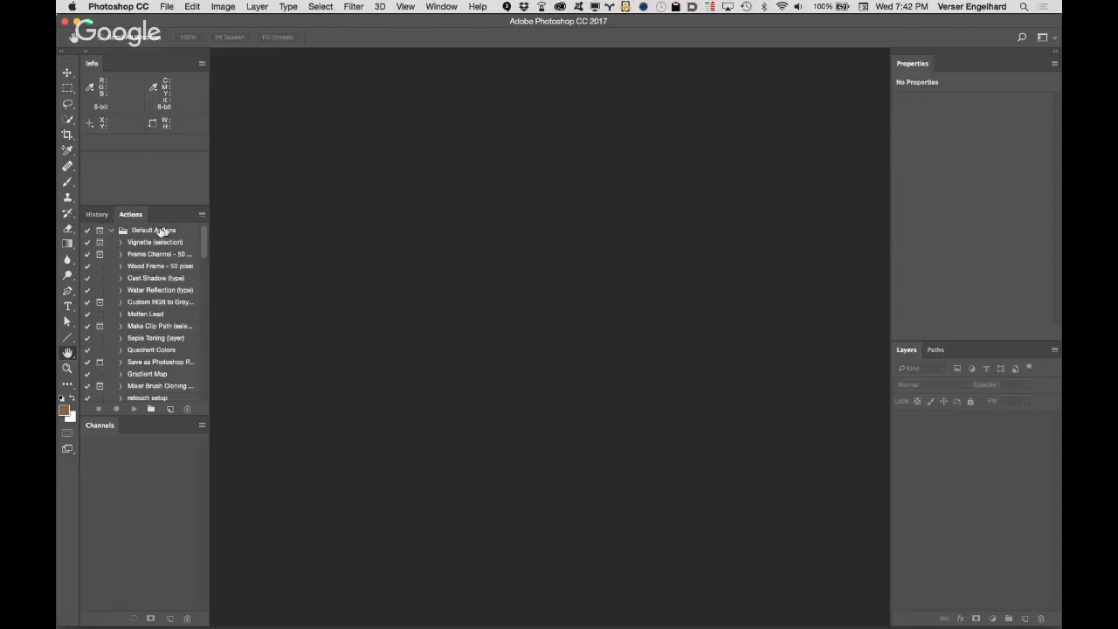
click(202, 215)
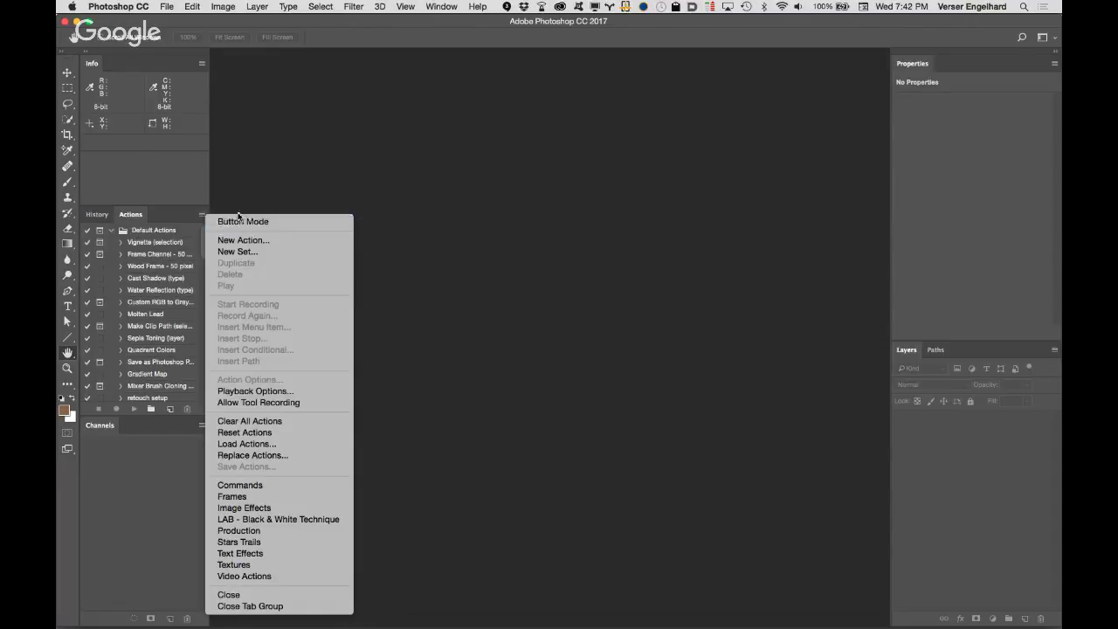
click(301, 448)
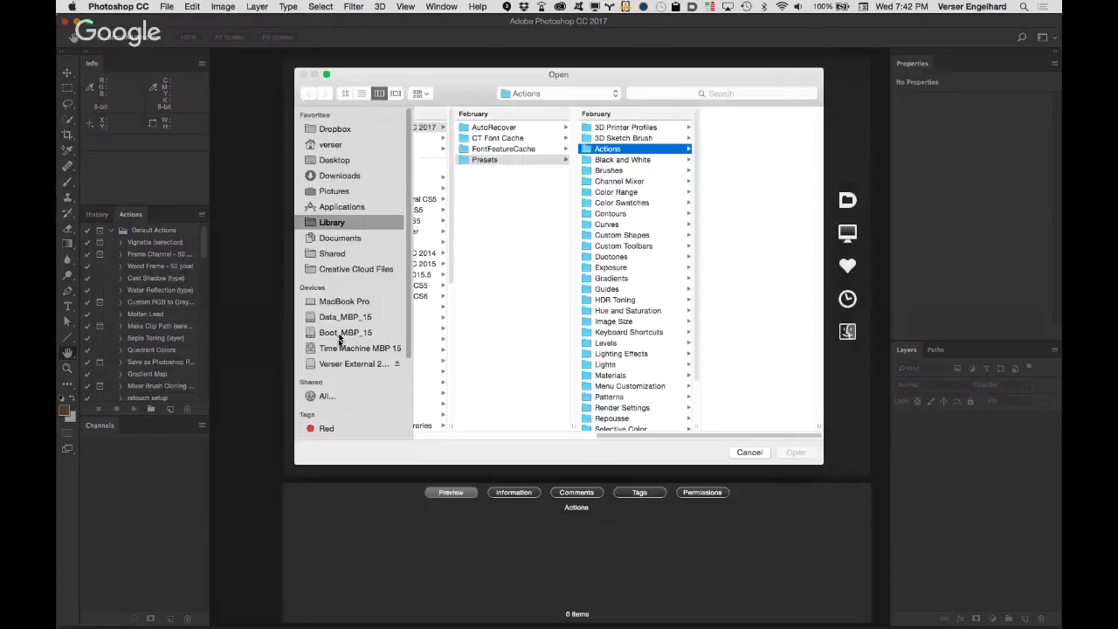
click(344, 147)
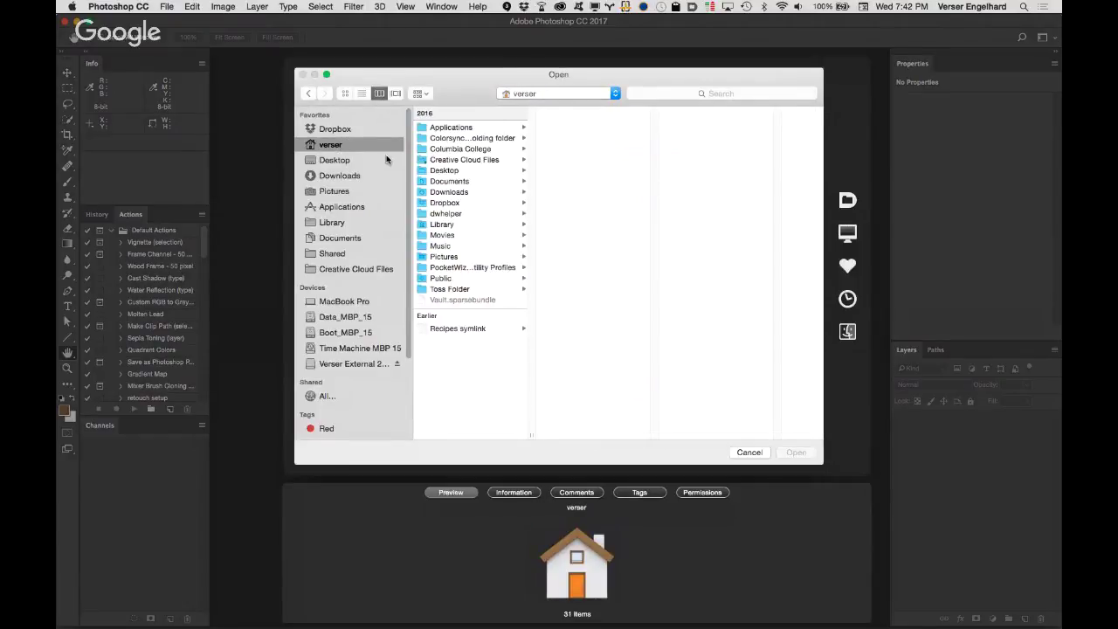
click(472, 149)
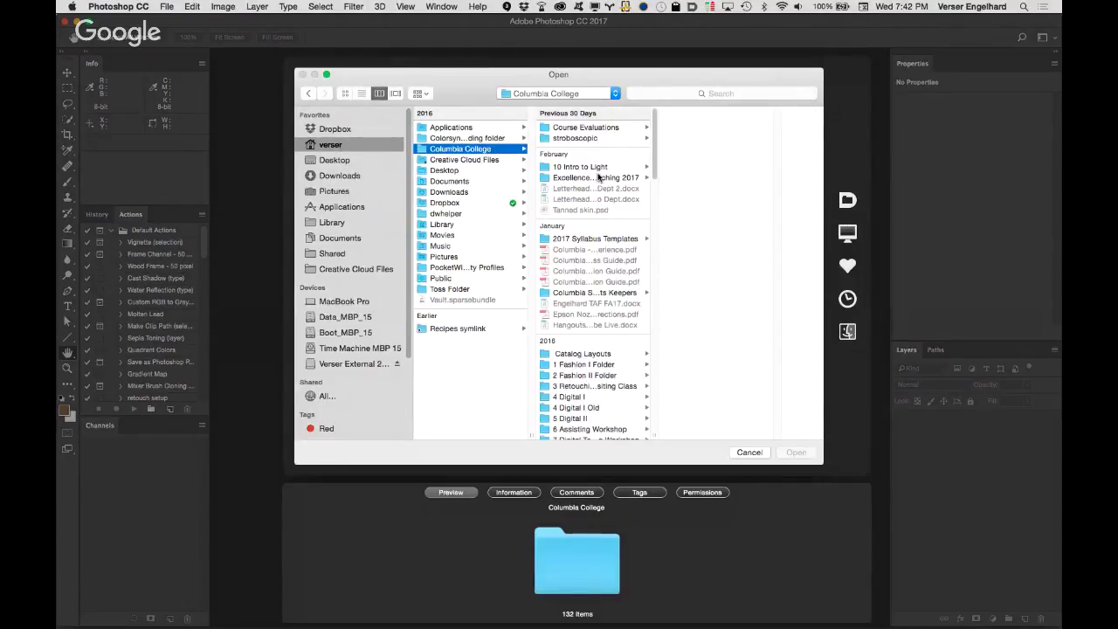
right_click(493, 99)
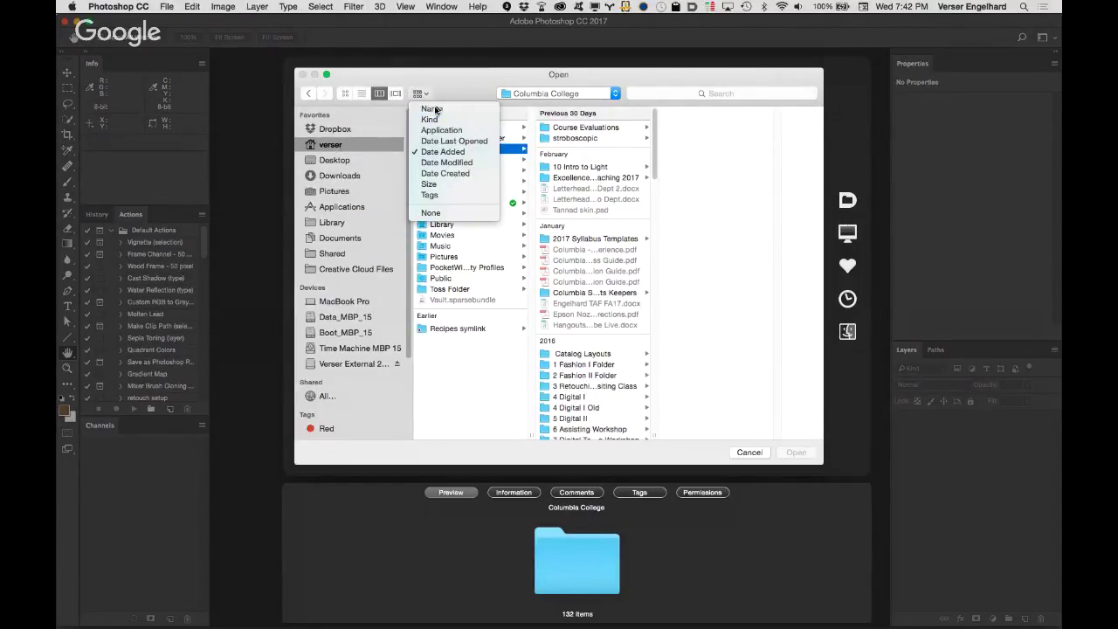
click(633, 233)
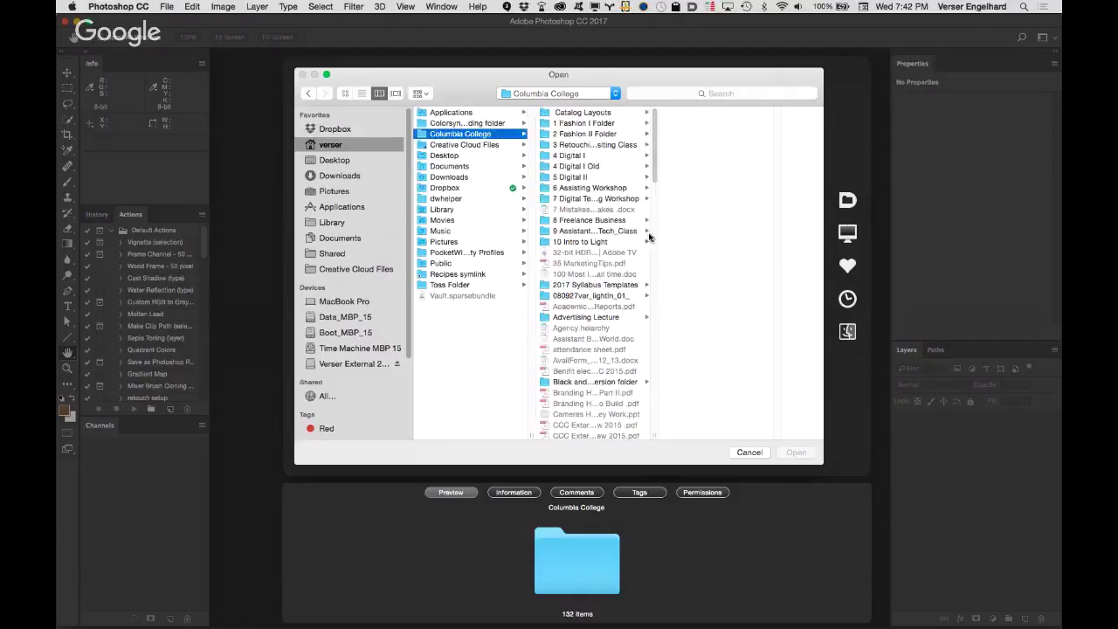
Load Separate Channels.atn from the retouching class's Class 12 files, in Student Files Week 12, Separate Channel Action, CC14
click(614, 145)
click(718, 285)
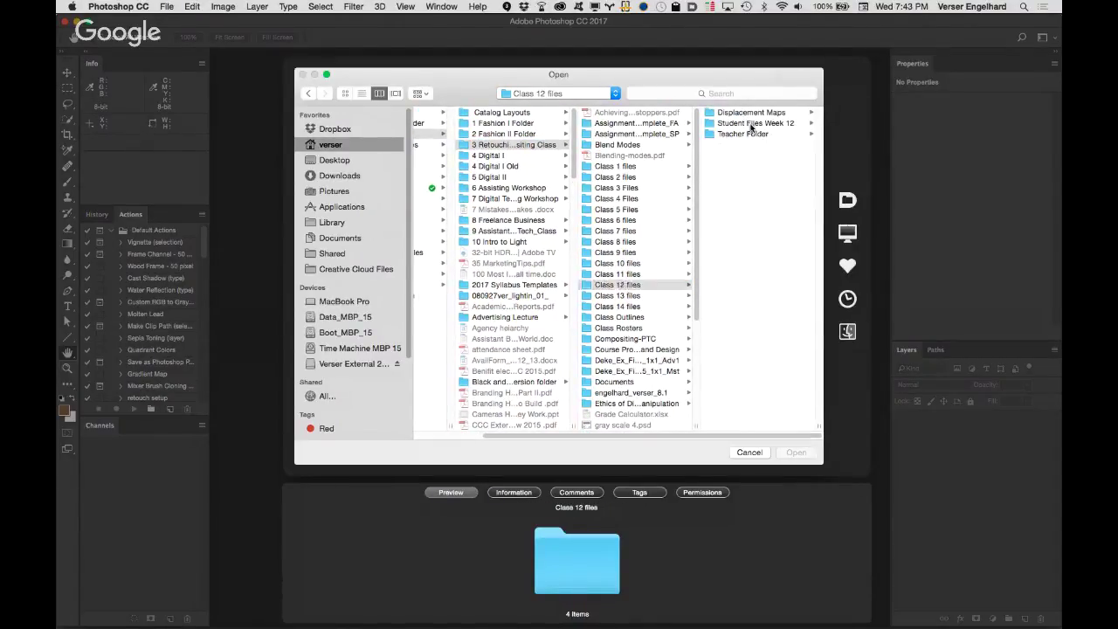
click(748, 124)
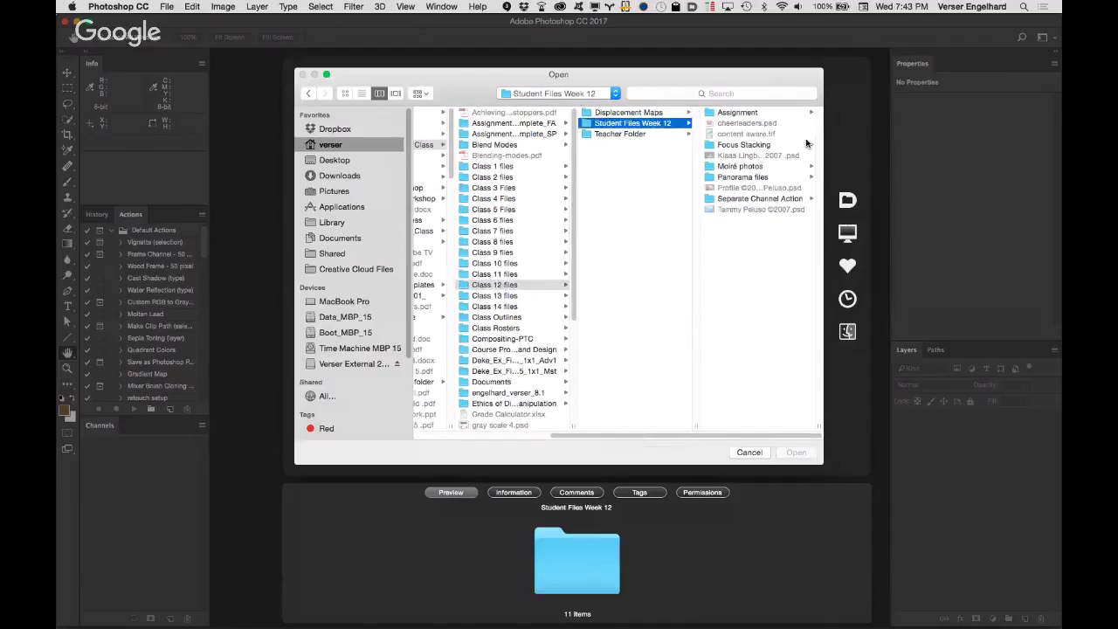
click(762, 198)
click(749, 115)
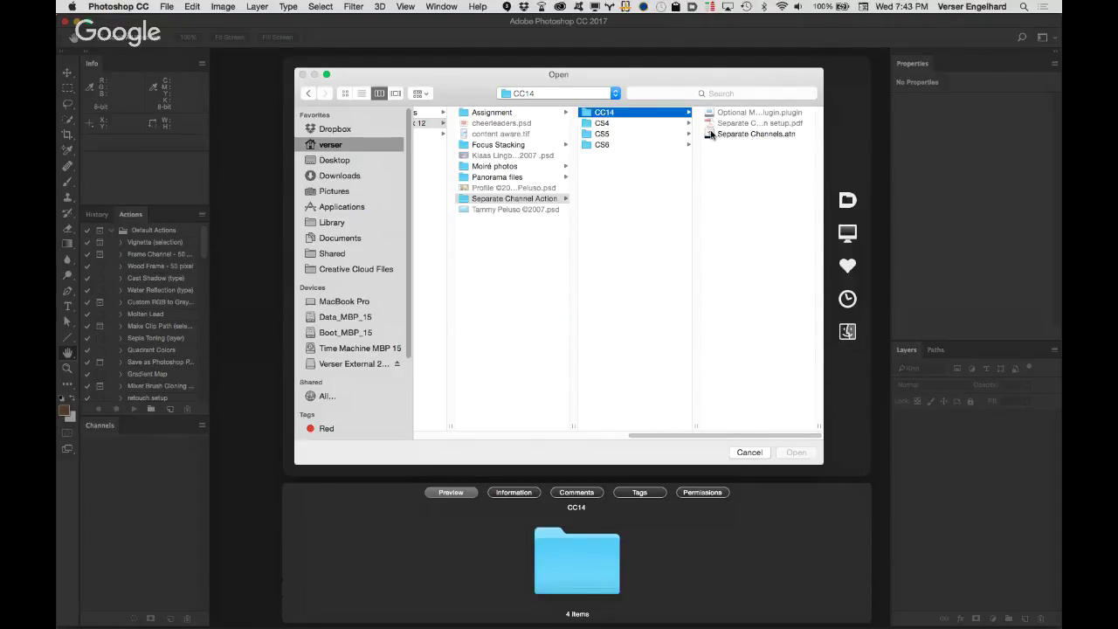
click(710, 135)
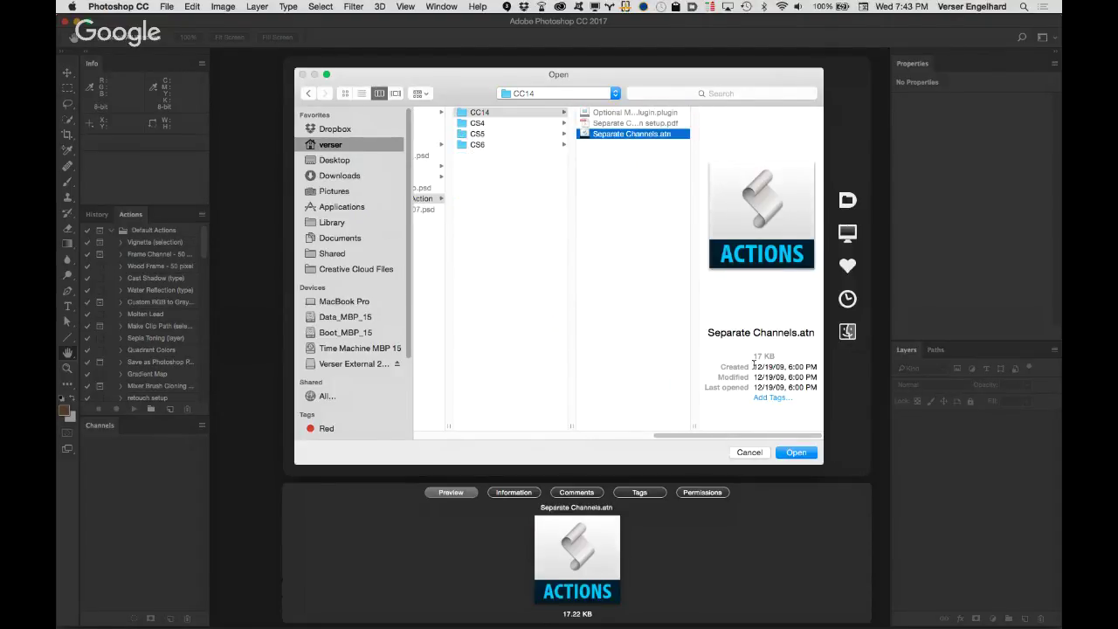
click(800, 457)
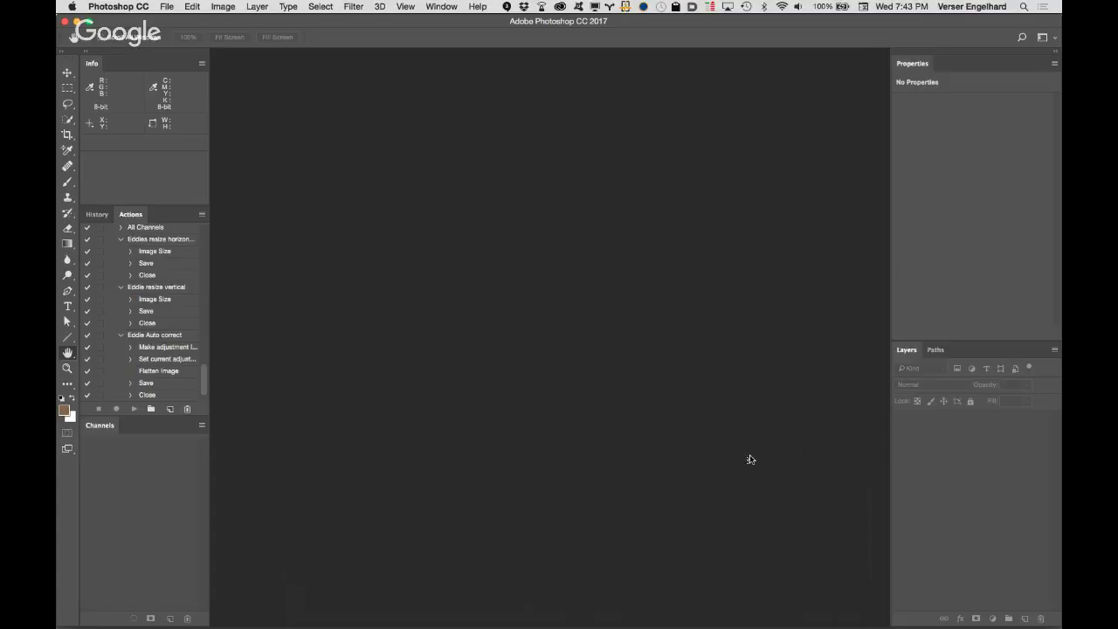
scroll(205, 380, down, 2)
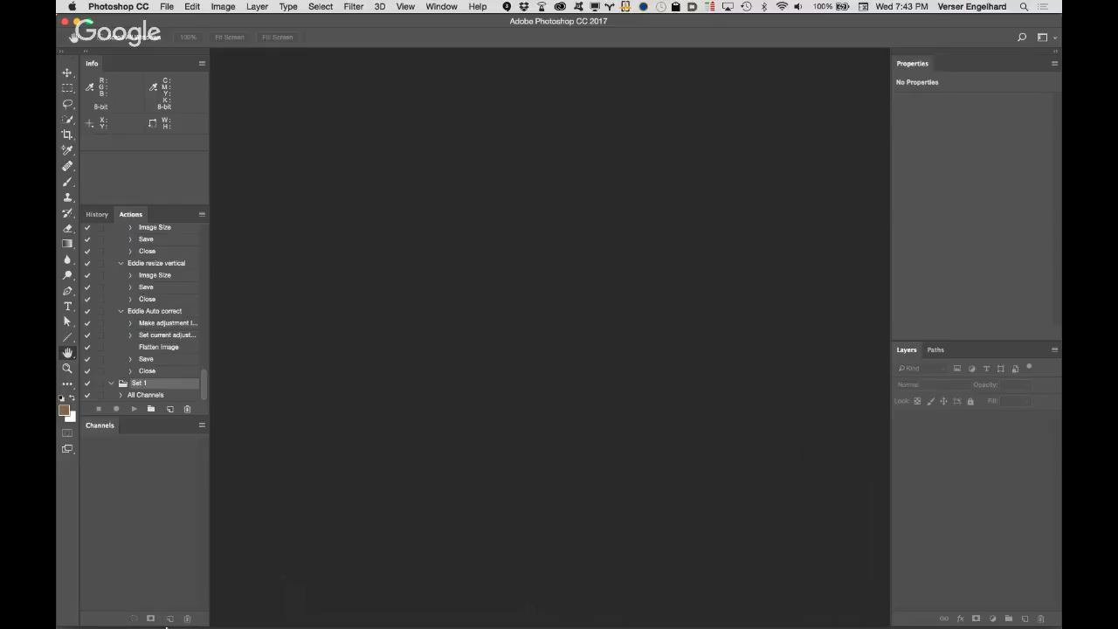
From Student Files Week 12 in Finder, open the blue-backdrop portrait PSD in Photoshop and reposition its document window clear of the panels
mouse_move(131, 624)
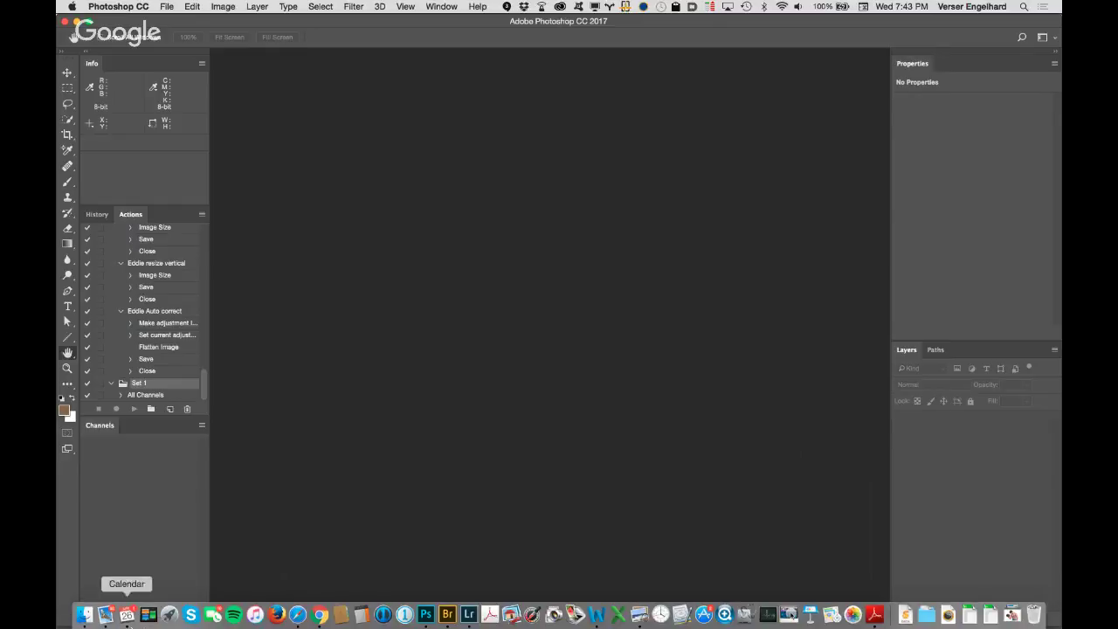
click(87, 615)
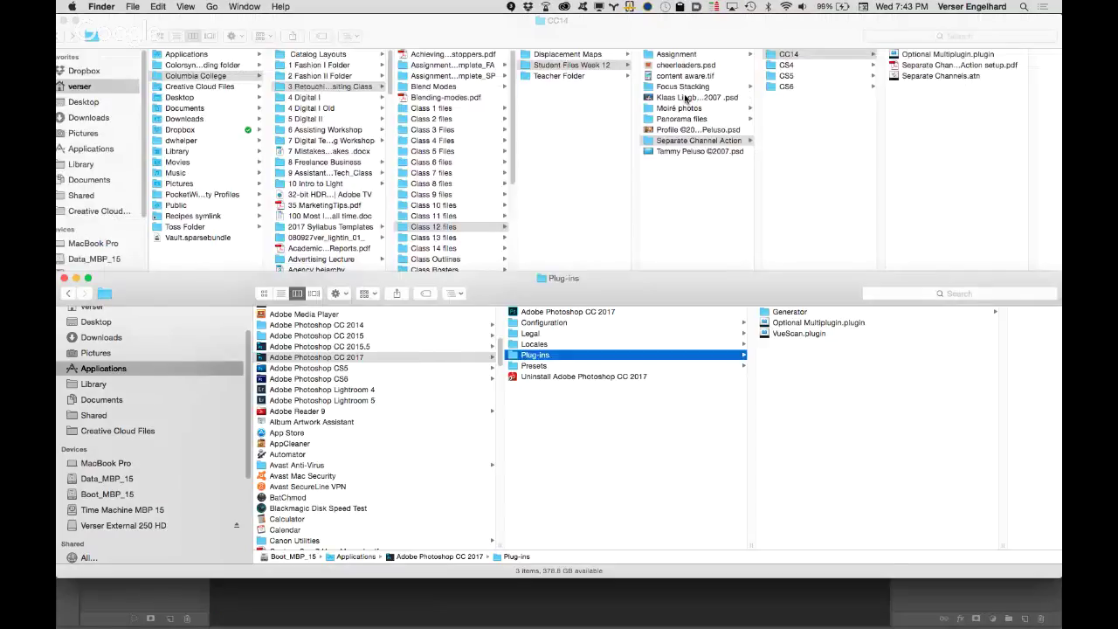
click(686, 98)
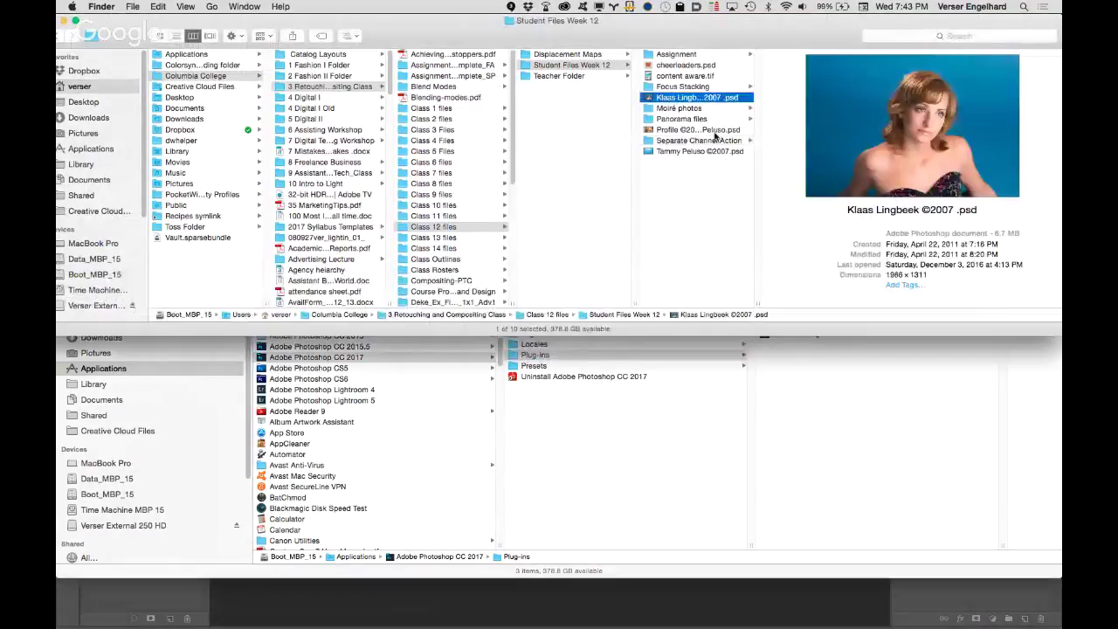
key(super+o)
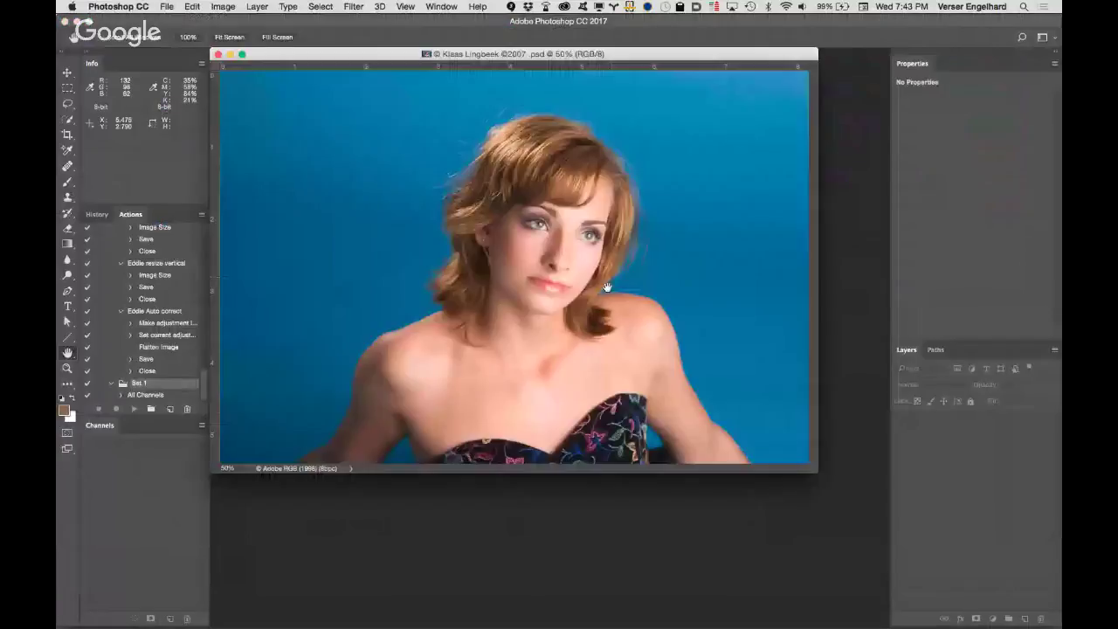
drag(649, 54, 699, 68)
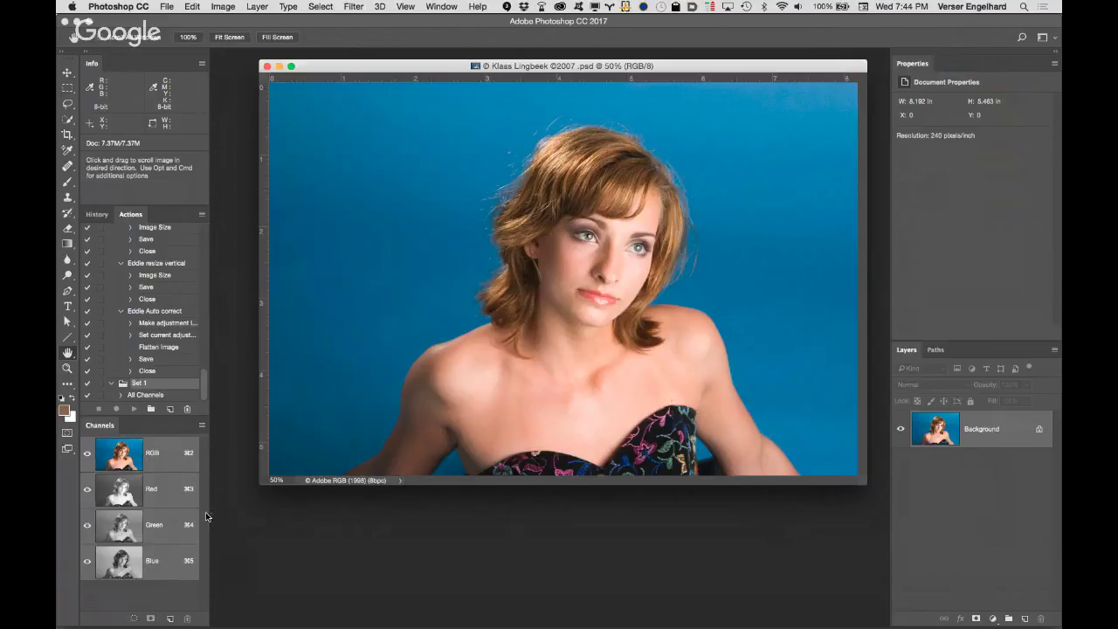
Run Set 1's All Channels action on the portrait and compare the generated multichannel document's channels with the original's
click(142, 395)
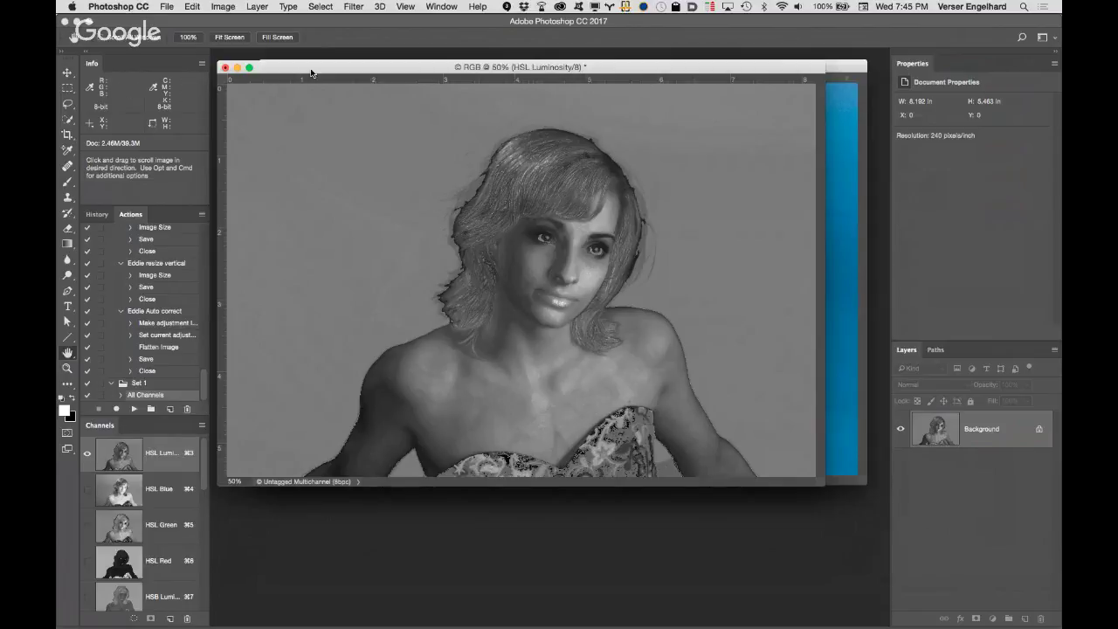
drag(319, 70, 359, 256)
click(301, 301)
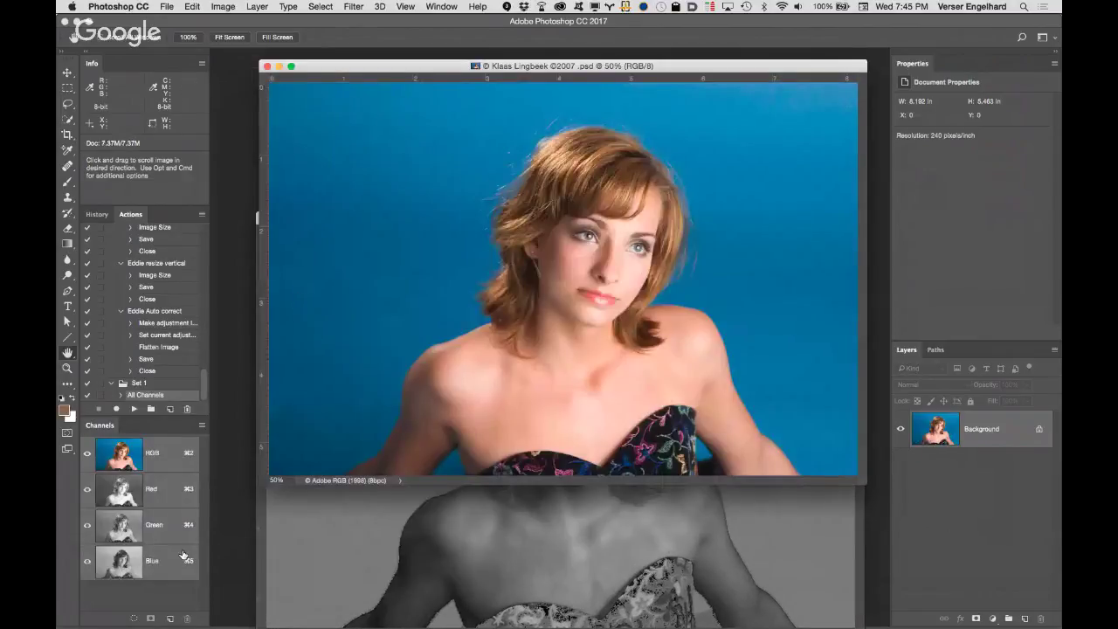
click(329, 521)
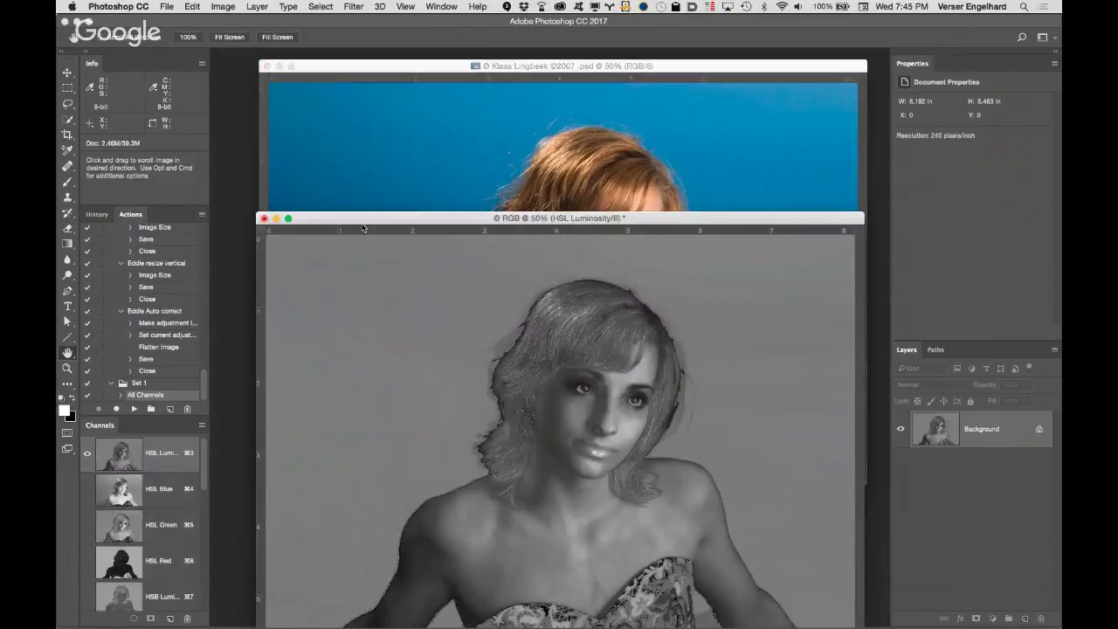
Move the multichannel document back over the original portrait and widen the panel column to show full channel names
drag(367, 217, 342, 62)
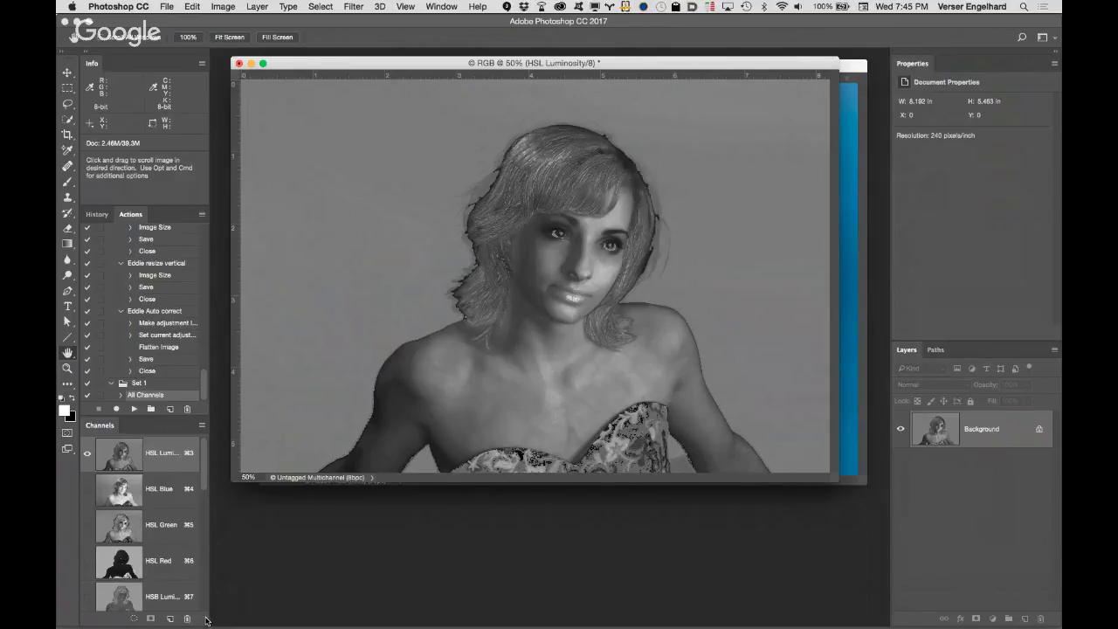
drag(207, 621, 252, 612)
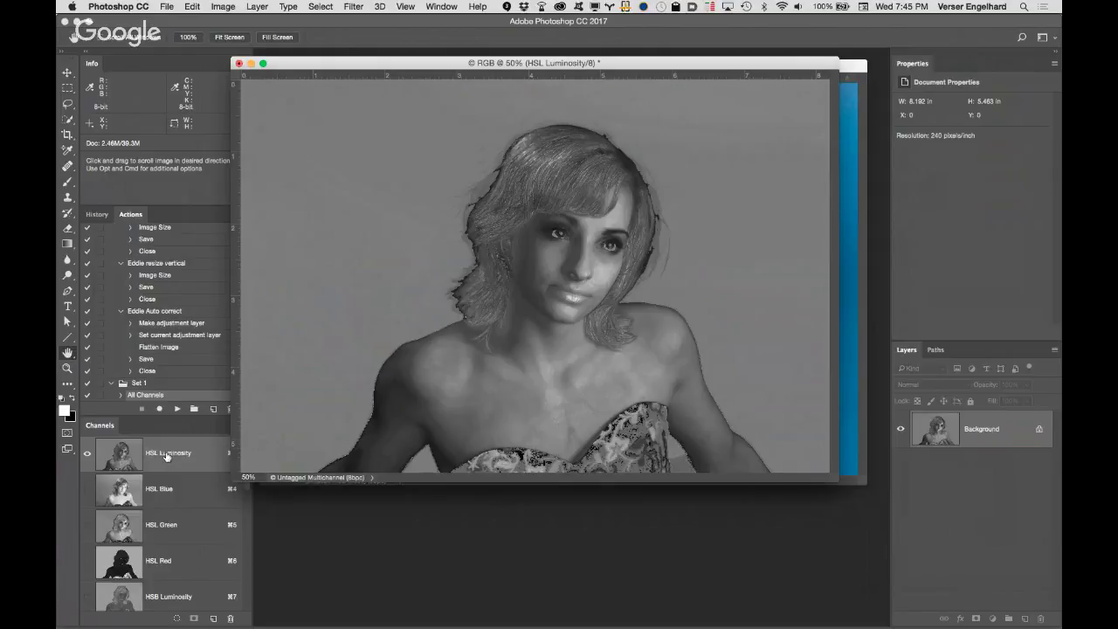
View the HSL Blue, HSL Green, HSL Red and HSB Luminosity channels of the multichannel document one at a time
click(183, 487)
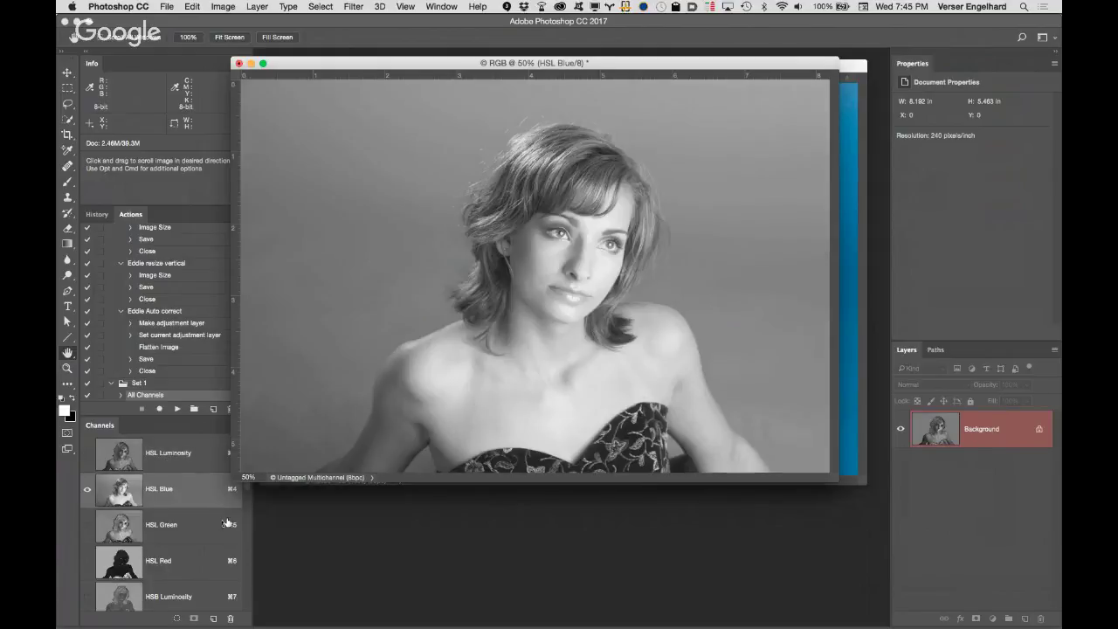
click(226, 523)
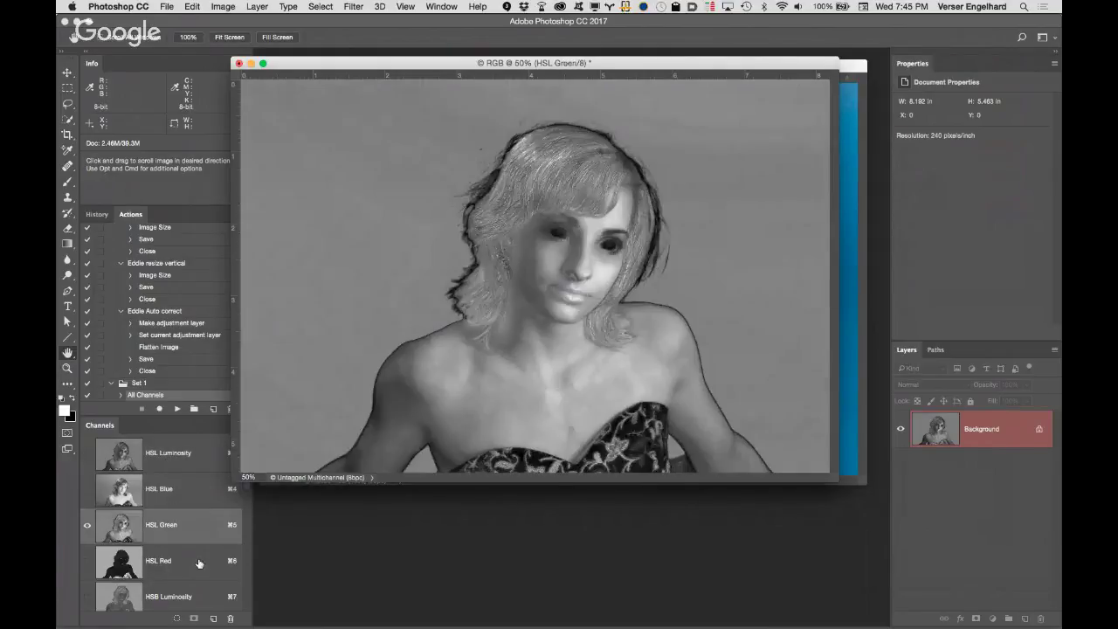
click(199, 563)
click(225, 595)
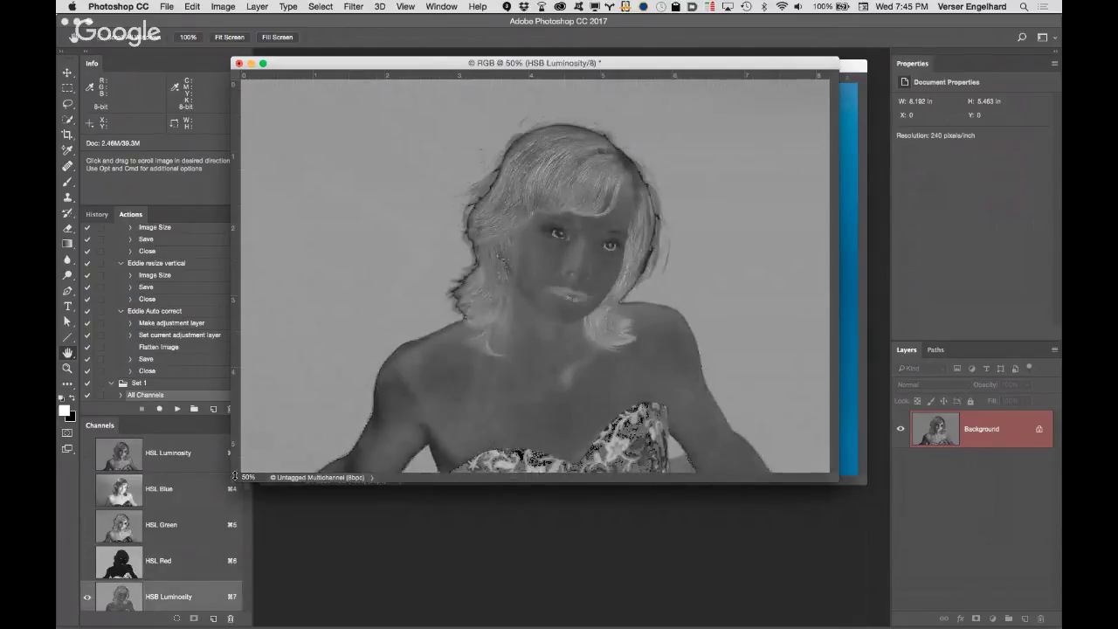
Reposition the multichannel document's window so it no longer covers the edge of the channel list
key(super+o)
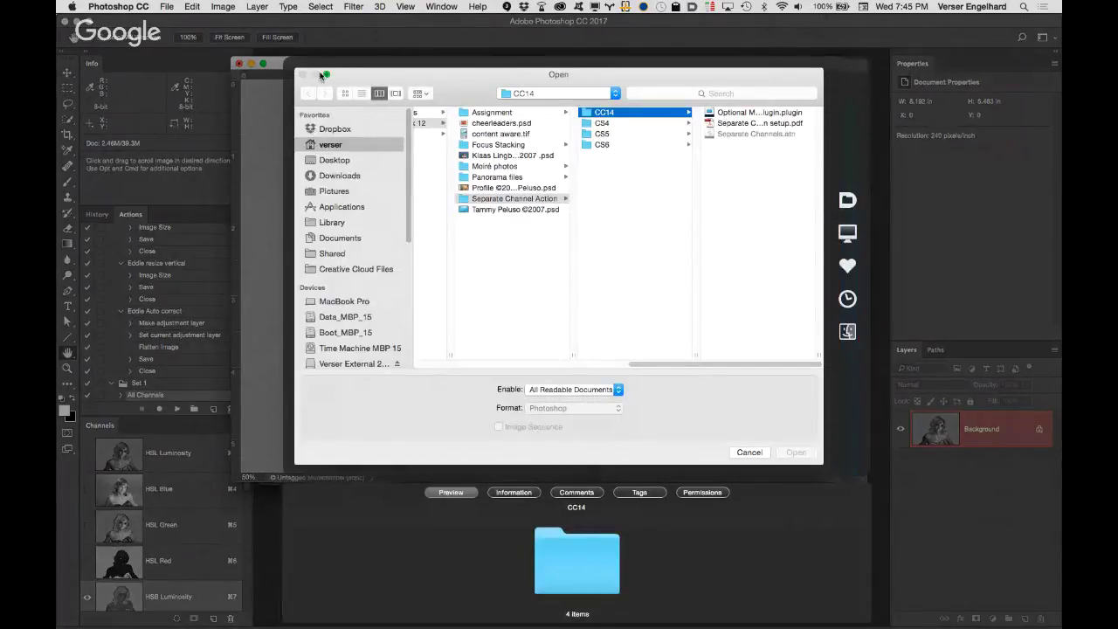
click(742, 454)
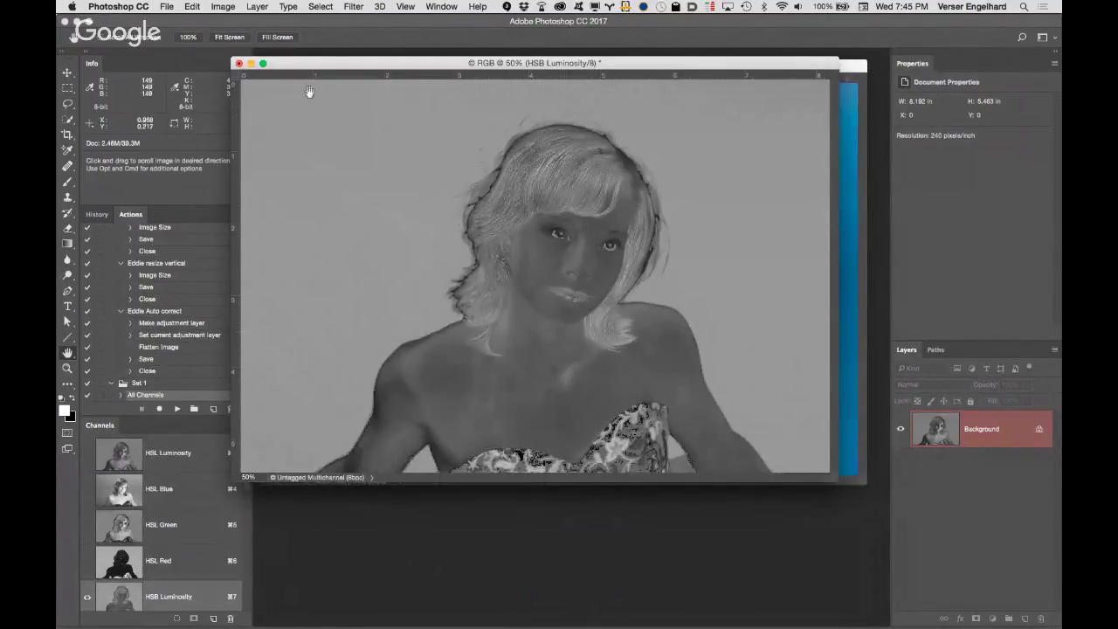
drag(314, 63, 379, 72)
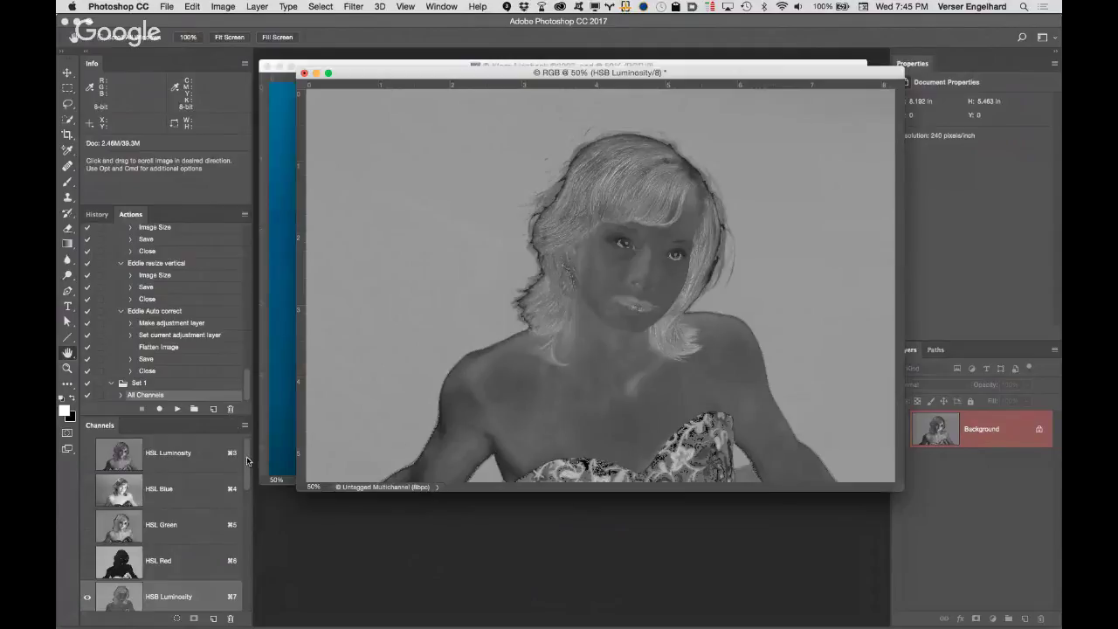
View the HSB Blue channel, the HSL Green channel below it, then the HSB Red and L*a*b Luminosity channels individually
scroll(241, 514, down, 5)
scroll(241, 513, up, 1)
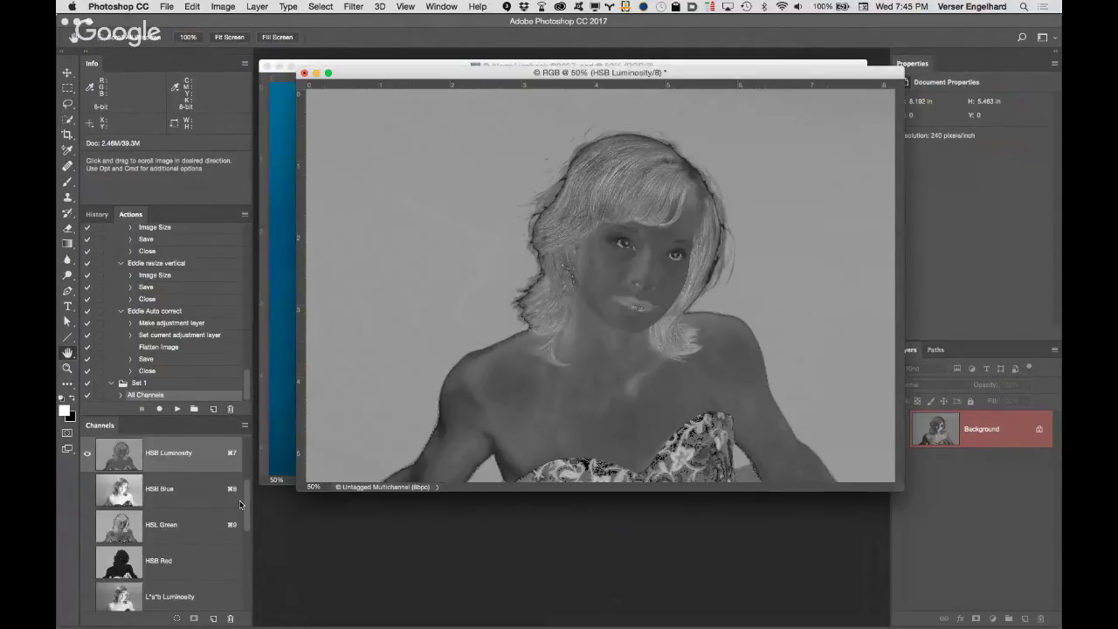
click(206, 496)
click(206, 541)
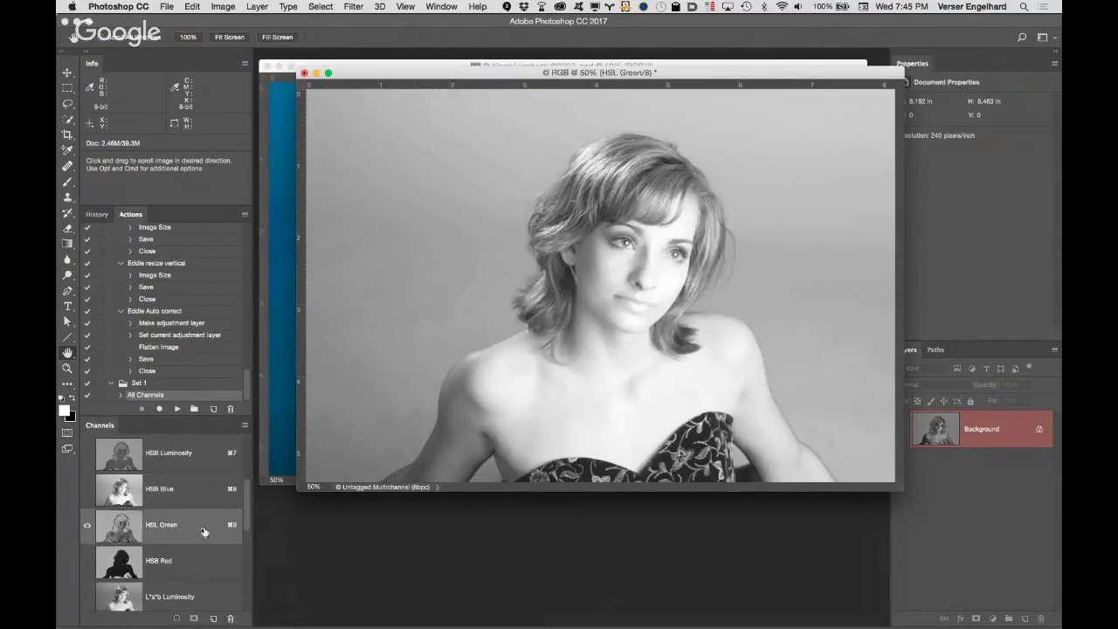
click(204, 568)
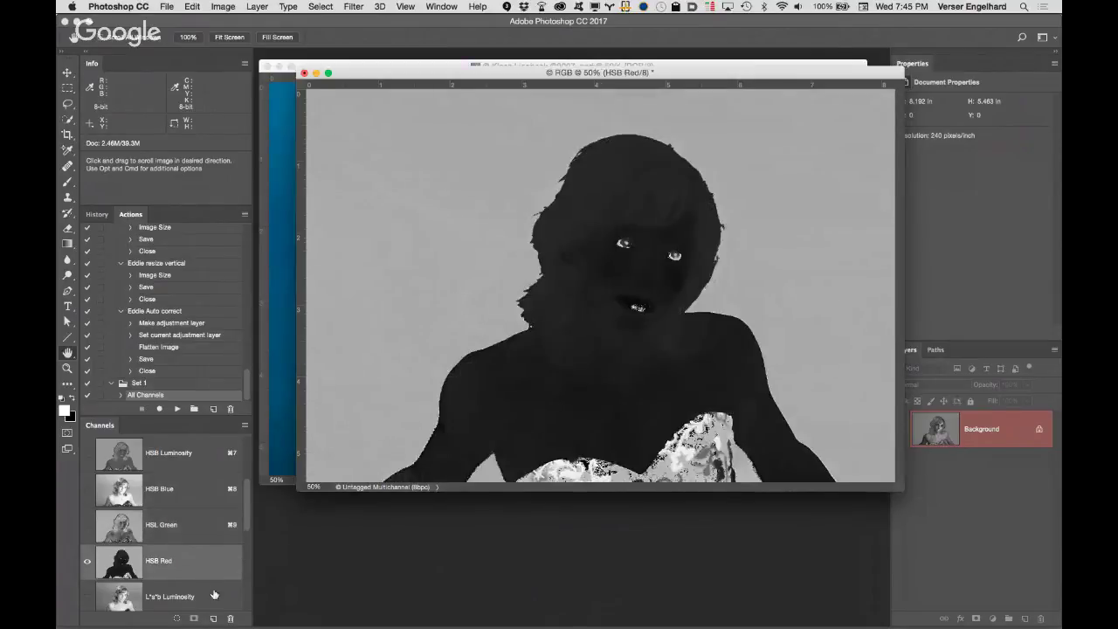
click(213, 597)
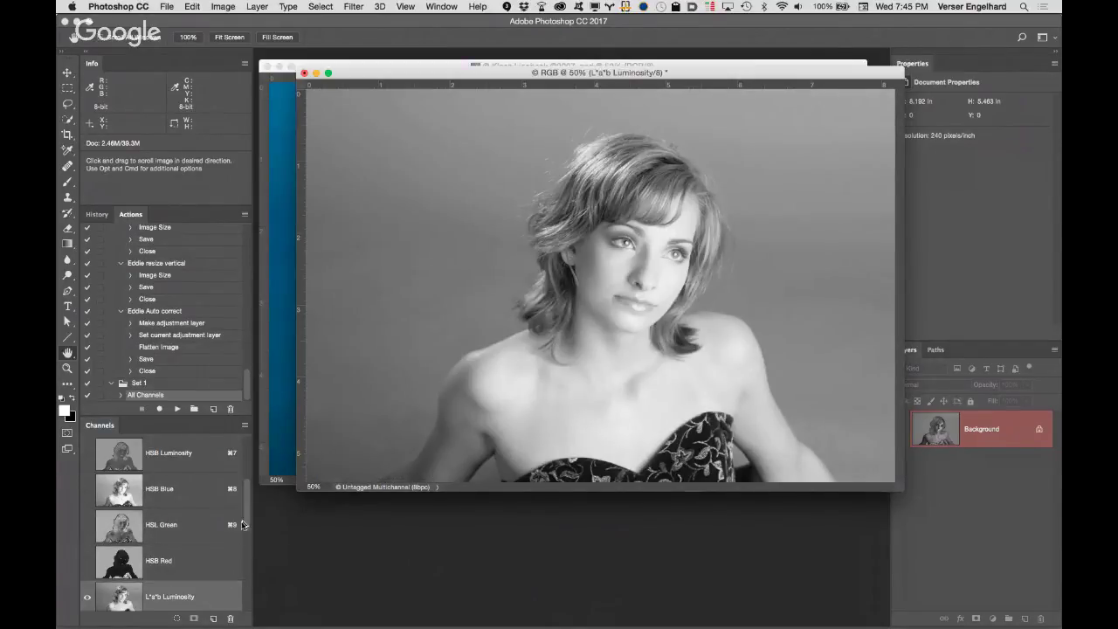
View the L*a*b B, L*a*b A and CMYK Luminosity channels of the multichannel document individually
scroll(248, 525, down, 2)
scroll(247, 548, down, 2)
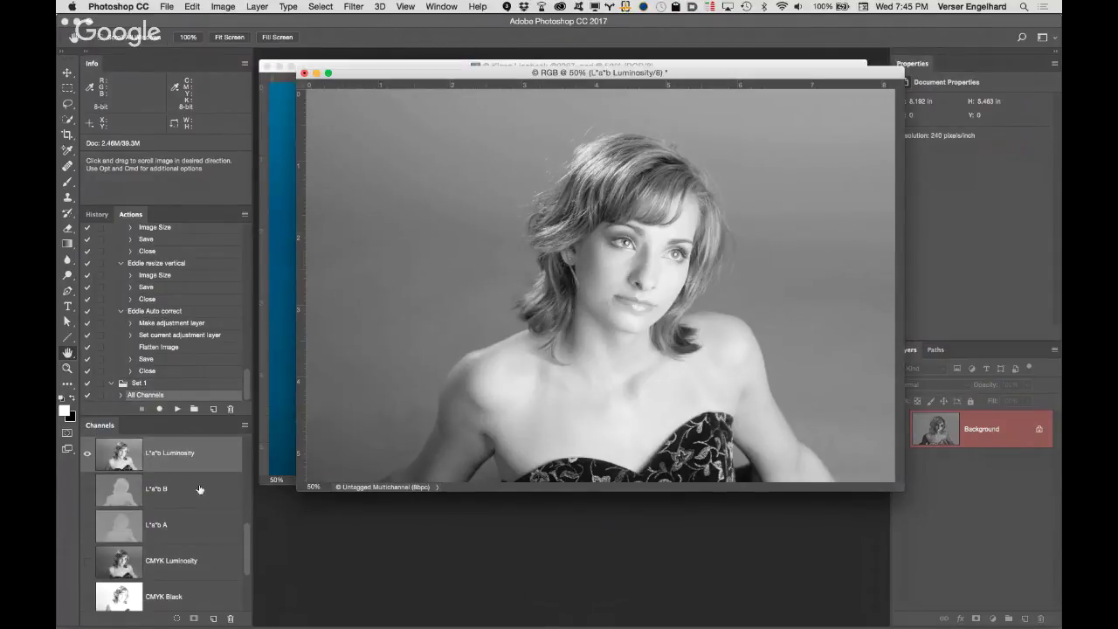
click(204, 493)
click(200, 527)
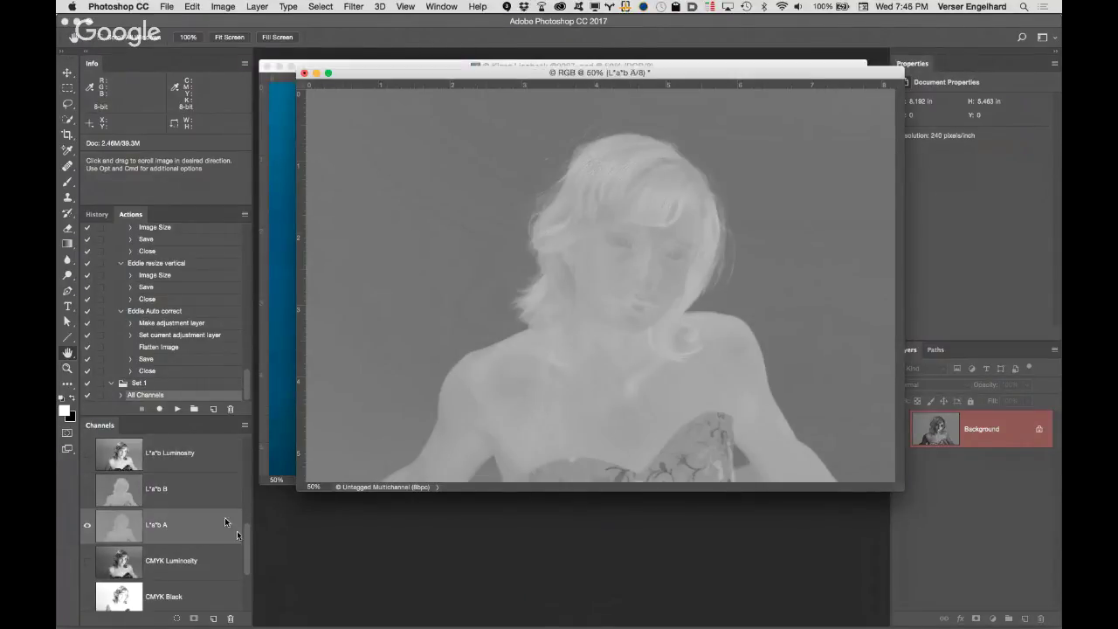
click(211, 567)
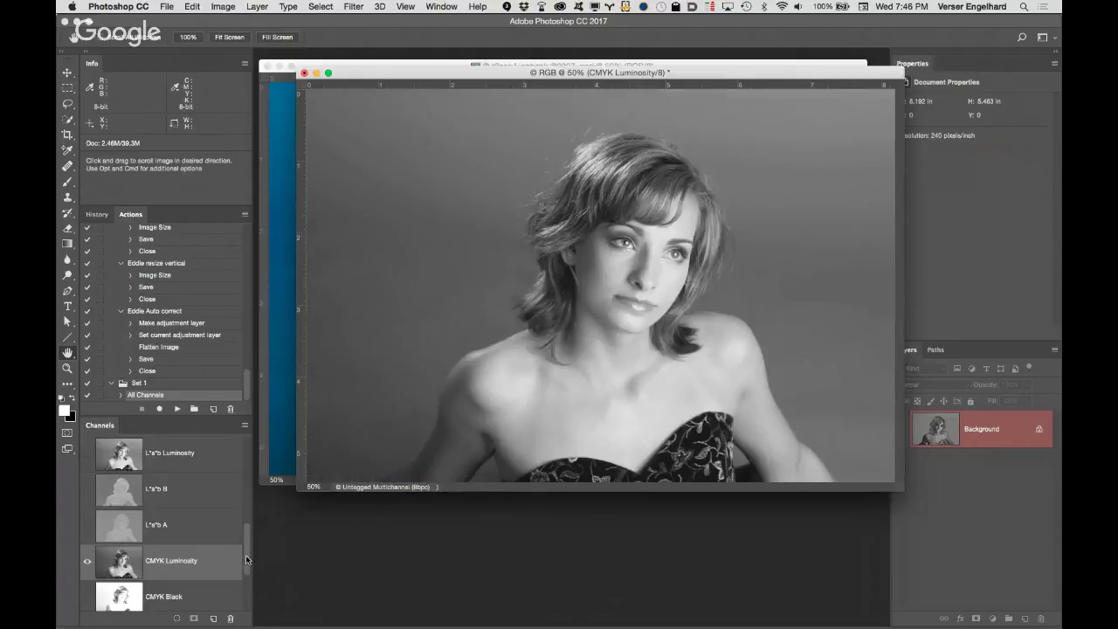
View the CMYK Black, Yellow, Magenta and Cyan channels individually, through to the end of the channel list
scroll(245, 558, down, 2)
scroll(246, 578, down, 2)
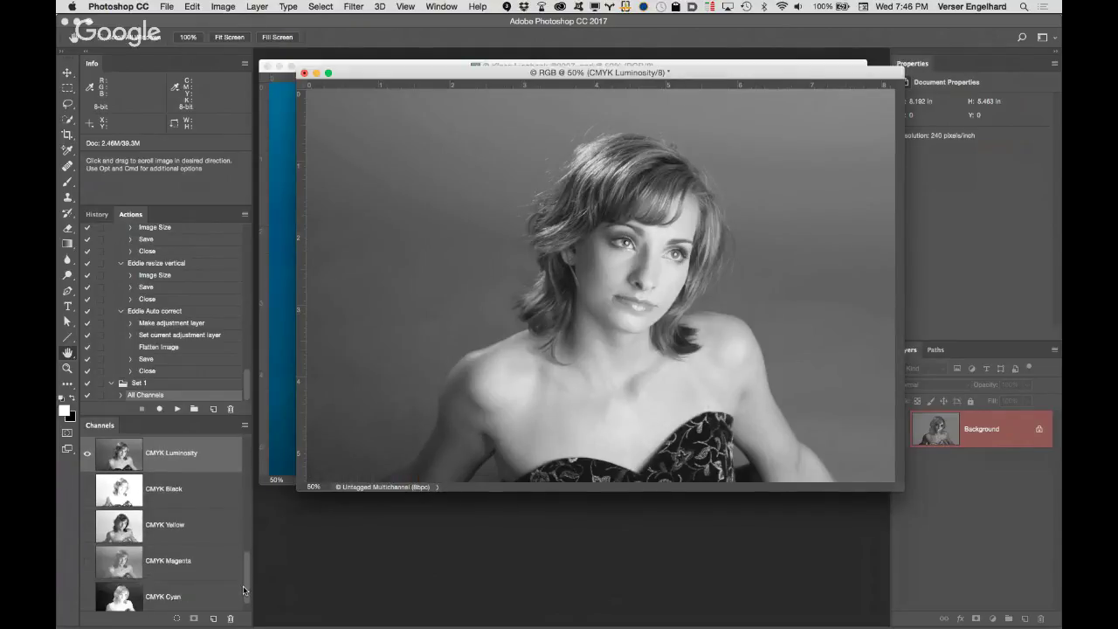
click(200, 484)
click(207, 524)
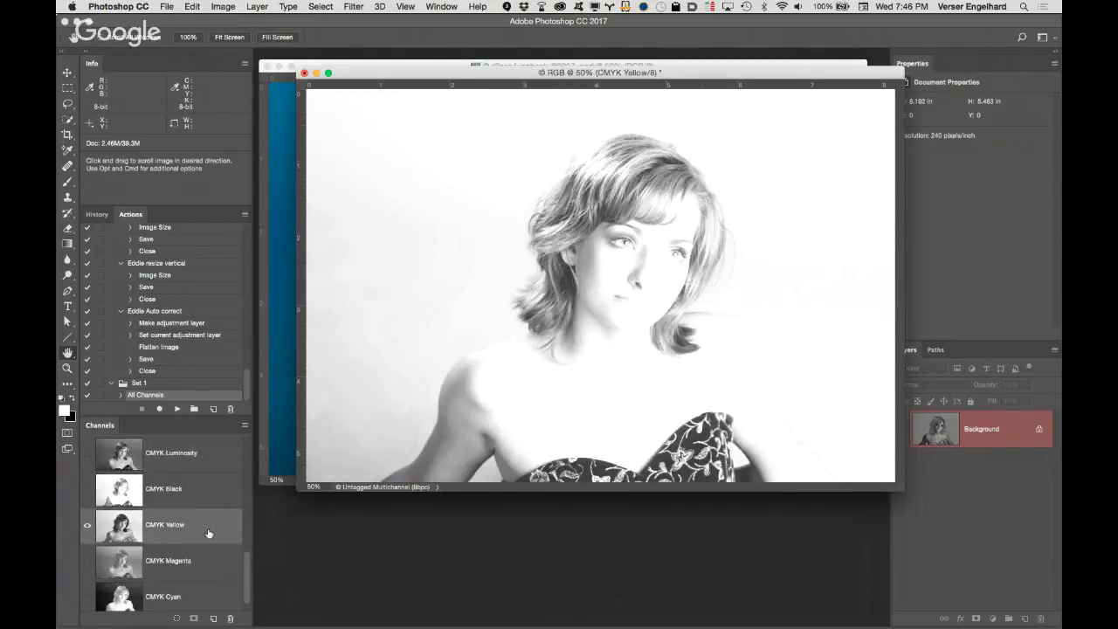
click(211, 561)
click(211, 596)
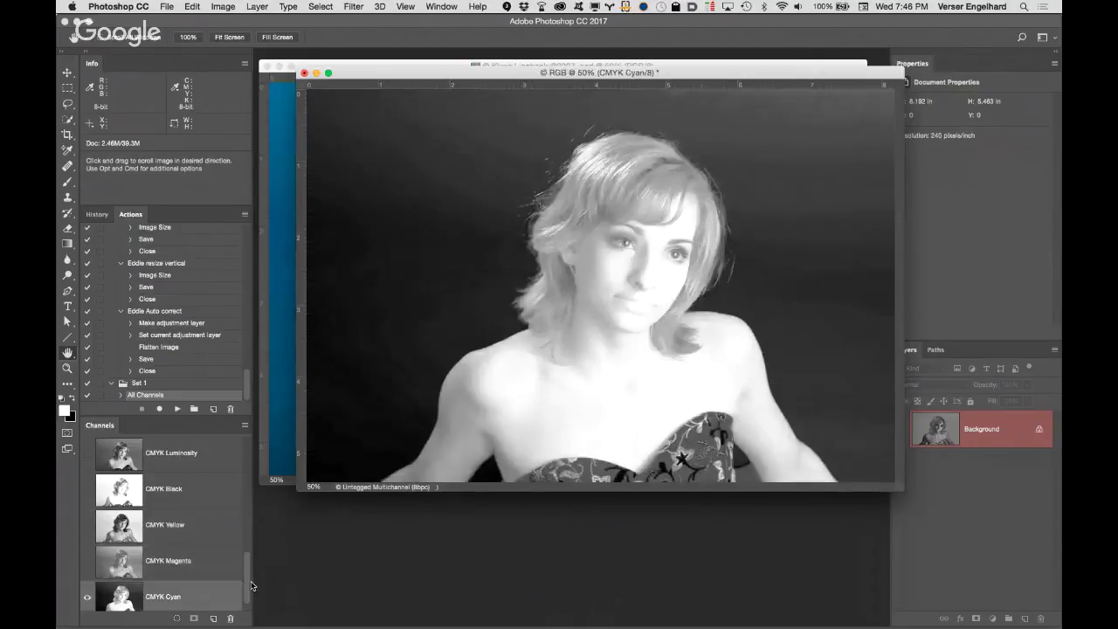
scroll(248, 602, down, 1)
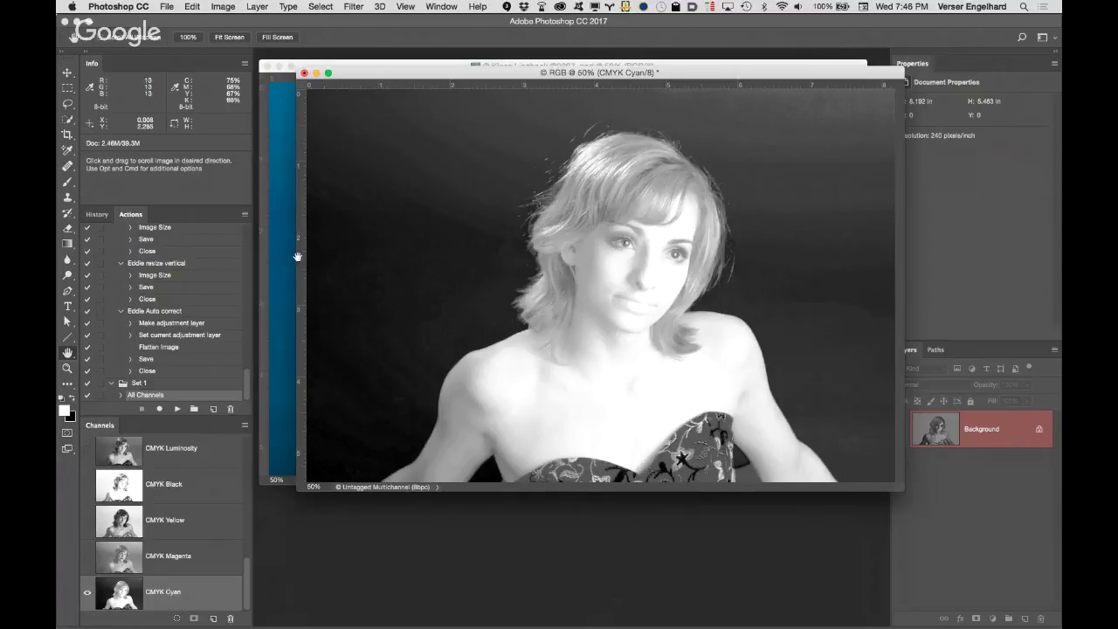
Expand the All Channels action and one of its Duplicate first document steps to review the recorded commands
click(122, 397)
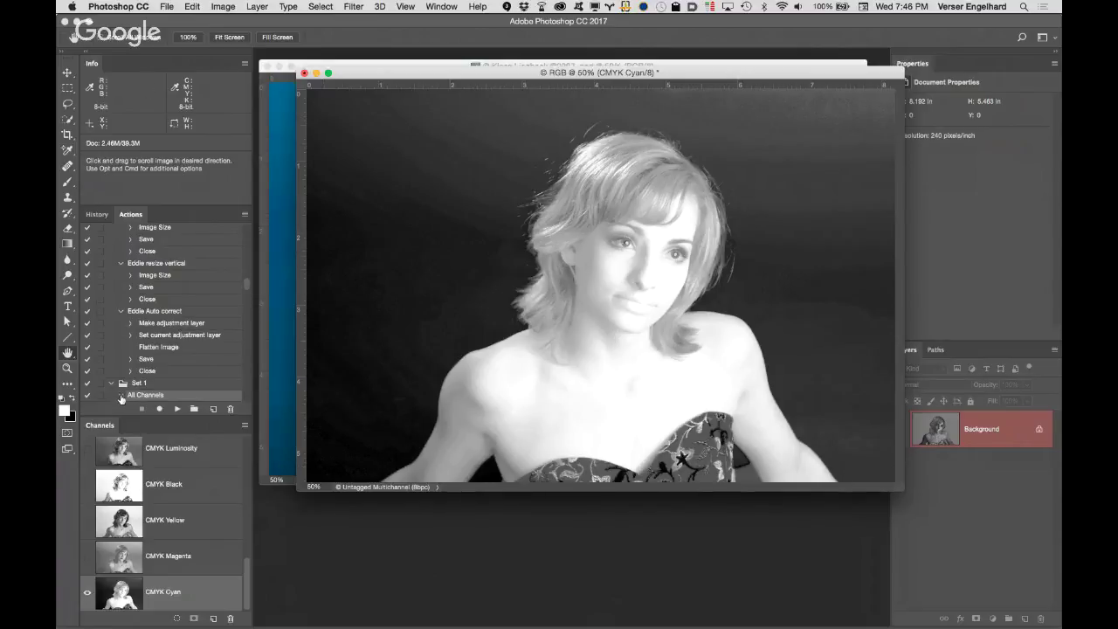
scroll(246, 286, down, 1)
drag(246, 285, 248, 297)
click(131, 254)
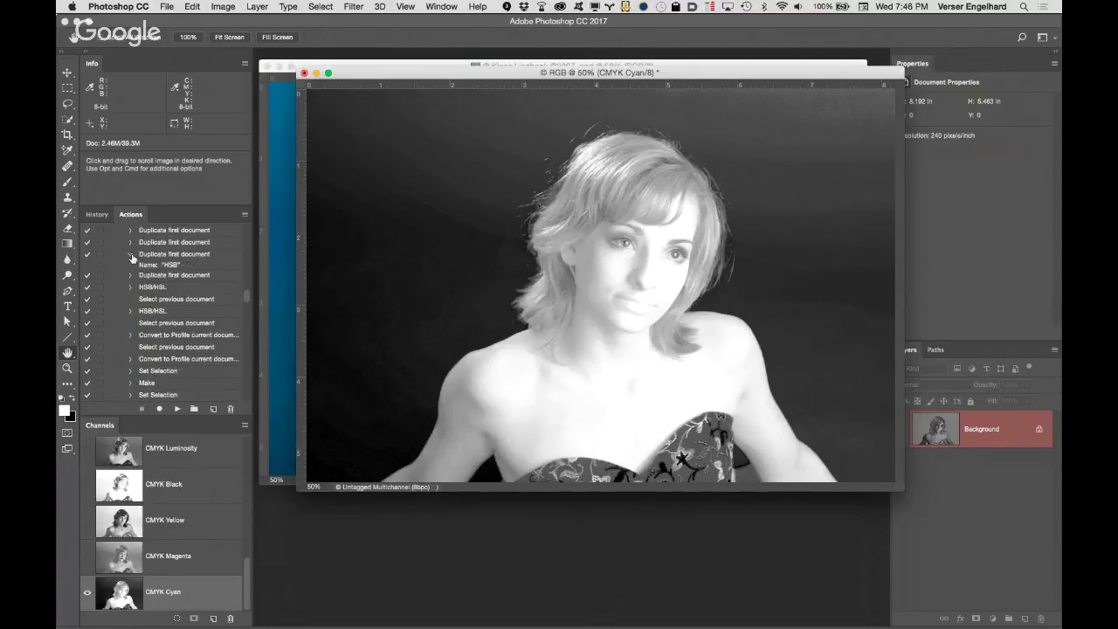
drag(247, 303, 245, 401)
scroll(246, 404, up, 10)
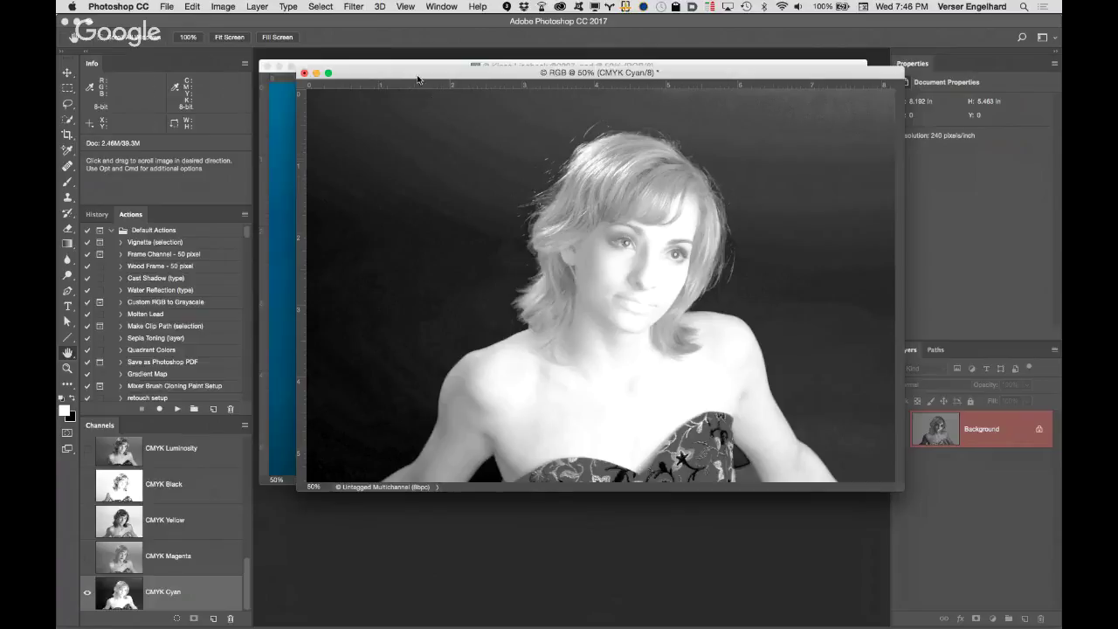
Close the multichannel RGB document without saving it, leaving the original color portrait open
drag(413, 75, 386, 228)
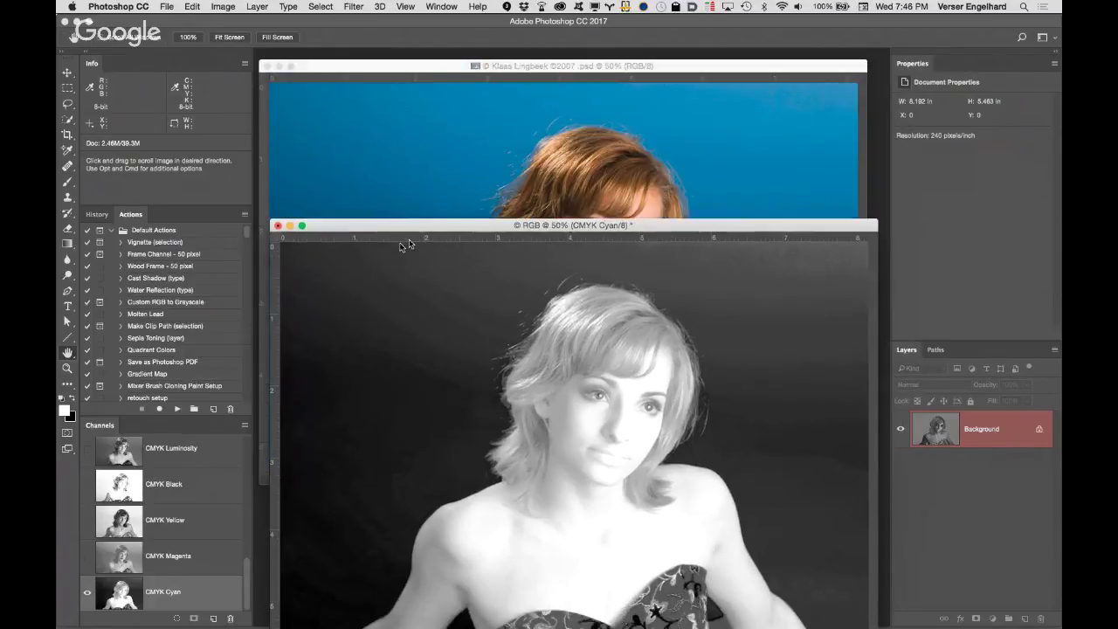
click(278, 225)
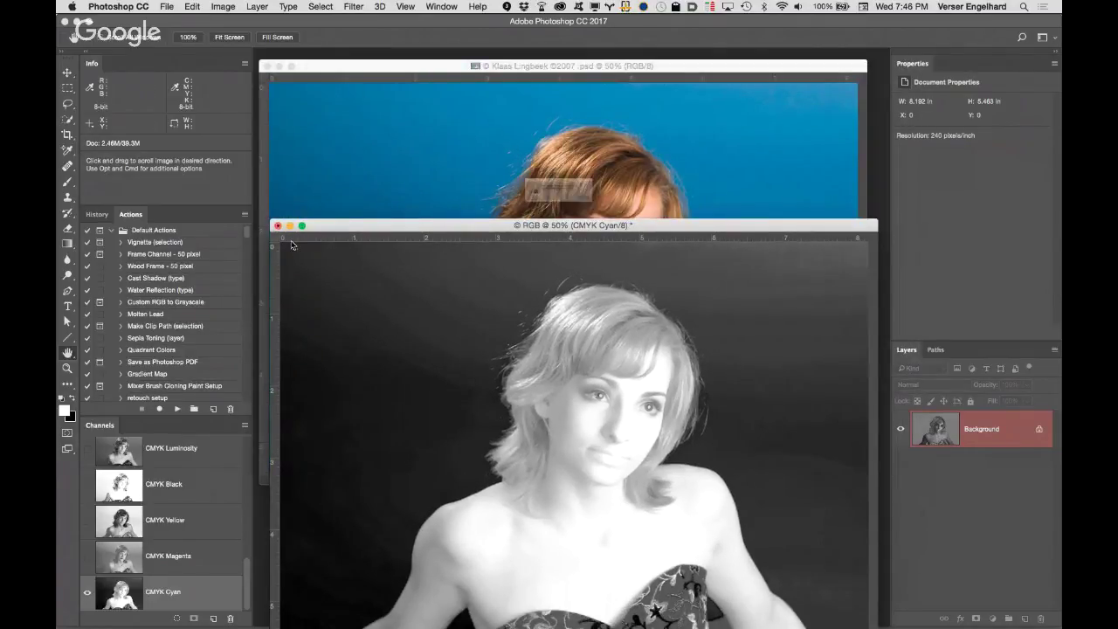
click(512, 219)
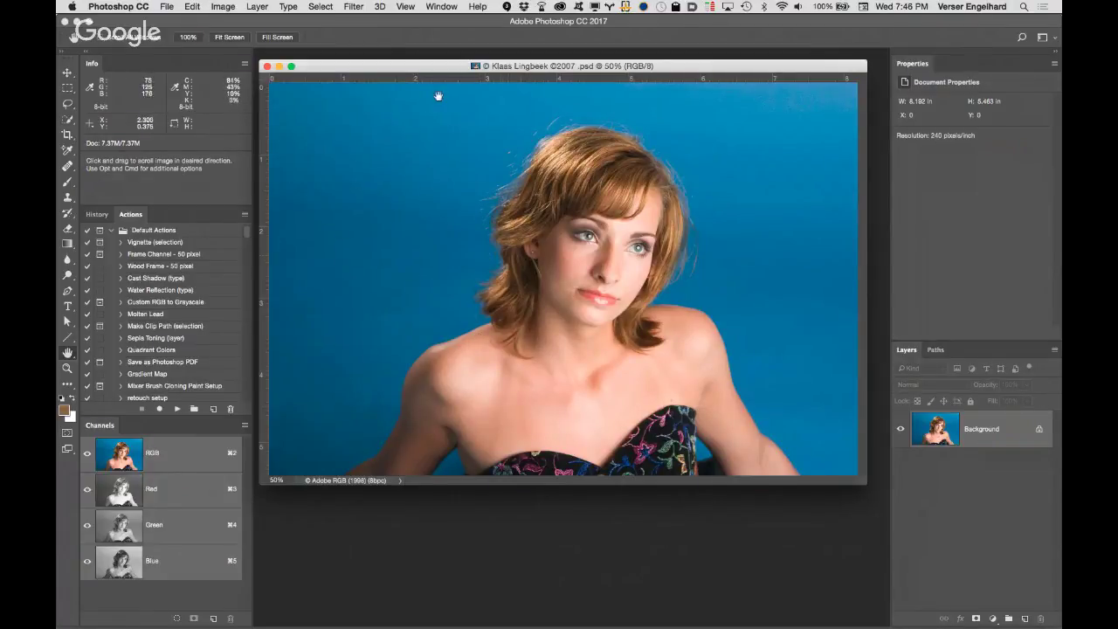
Reposition the original portrait's window and duplicate the image as "cmyk"
drag(379, 69, 389, 77)
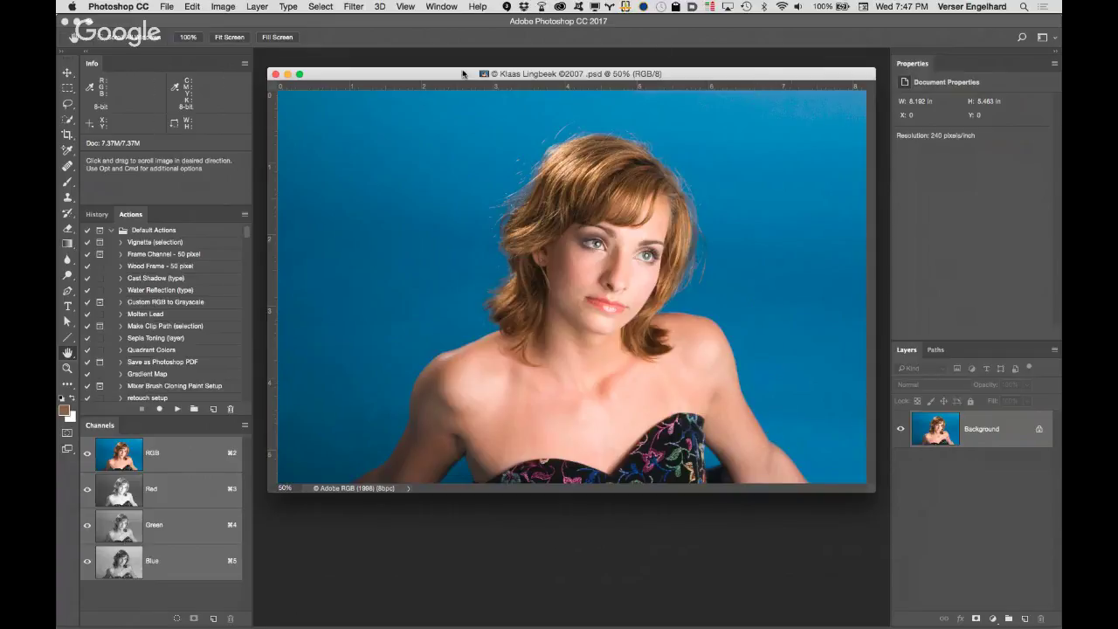
drag(445, 76, 450, 83)
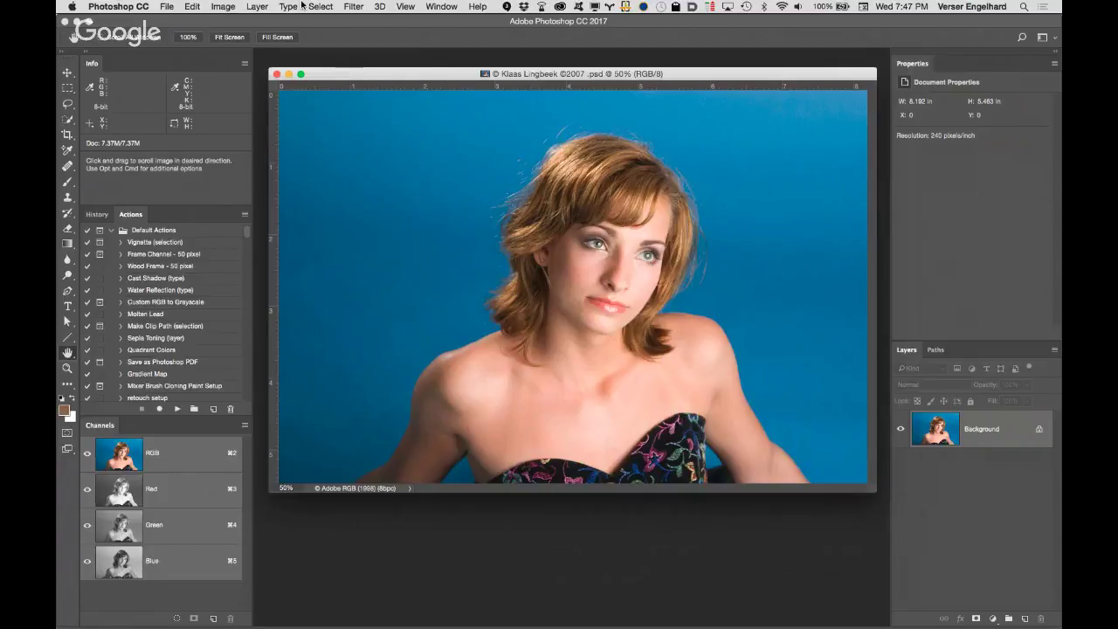
click(223, 7)
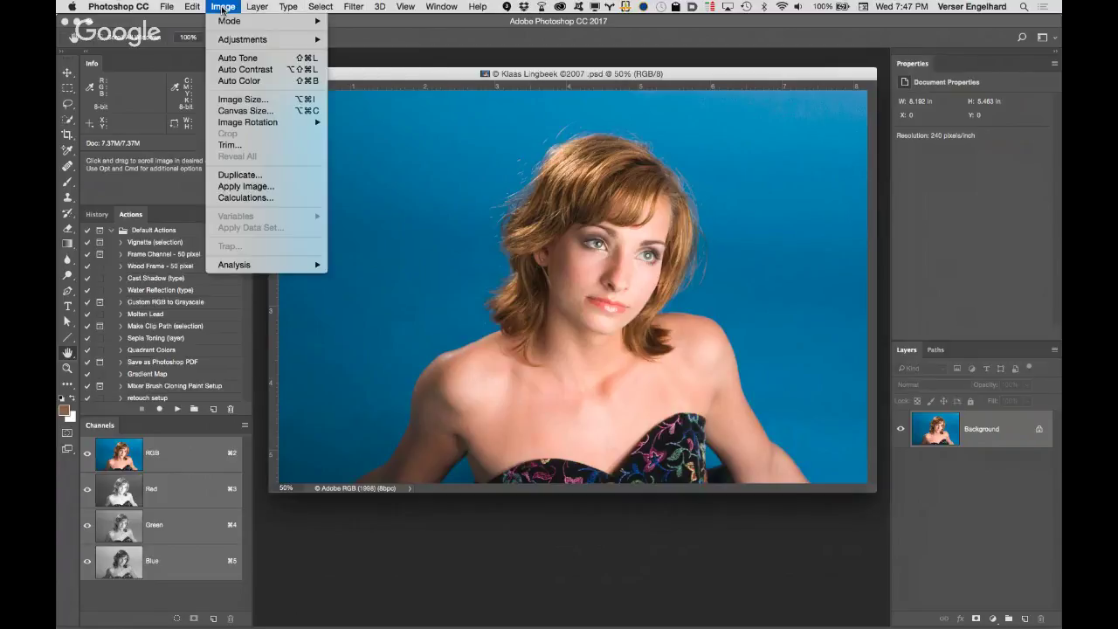
click(290, 175)
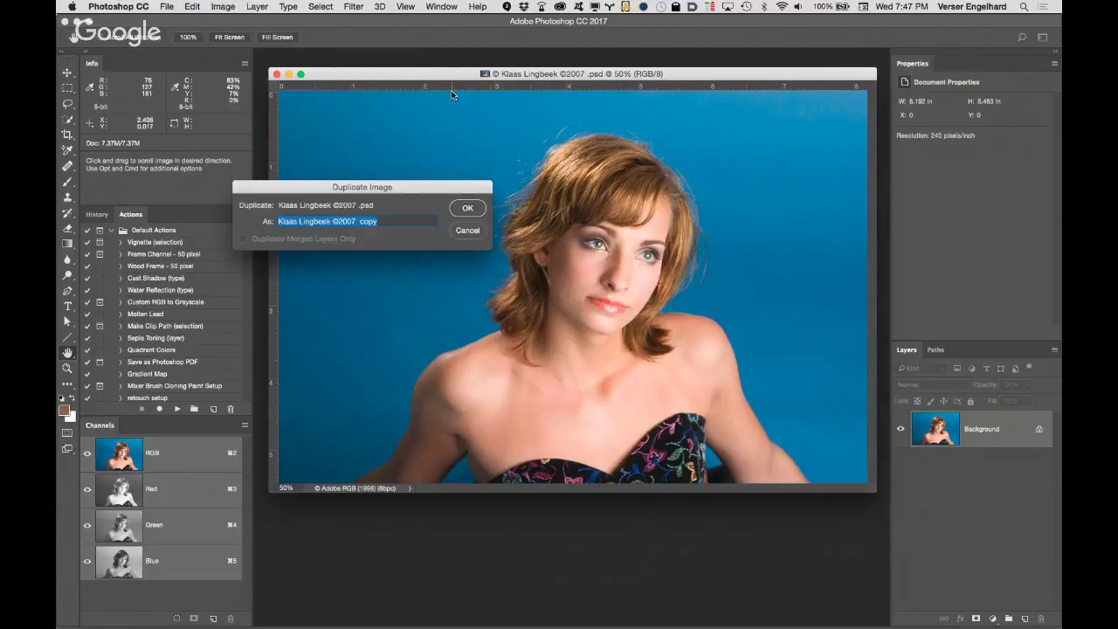
text(cmyk)
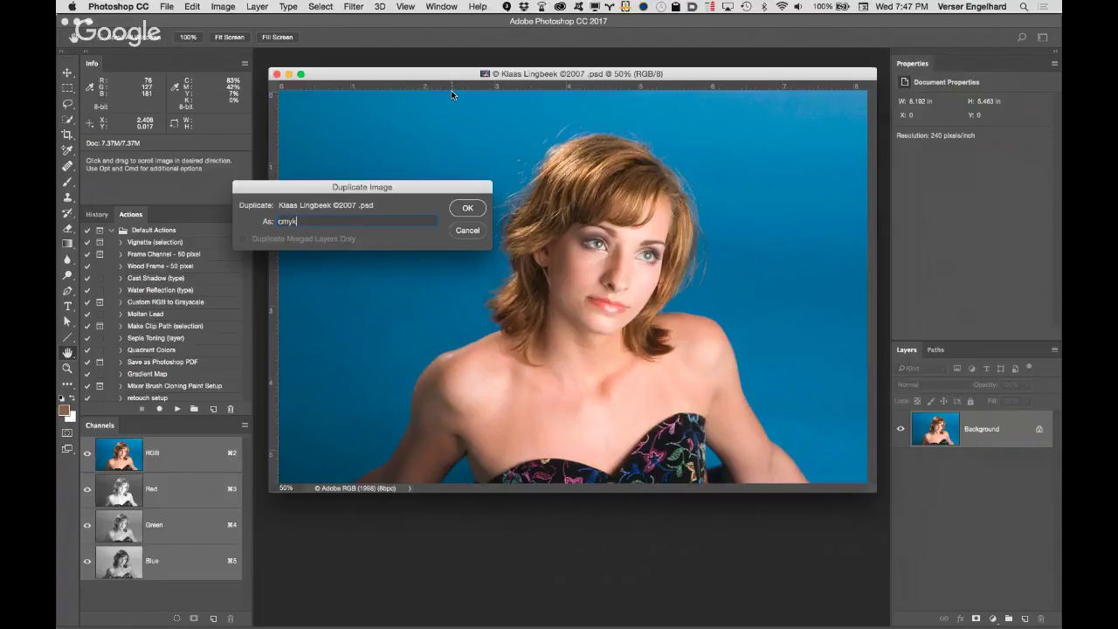
click(468, 208)
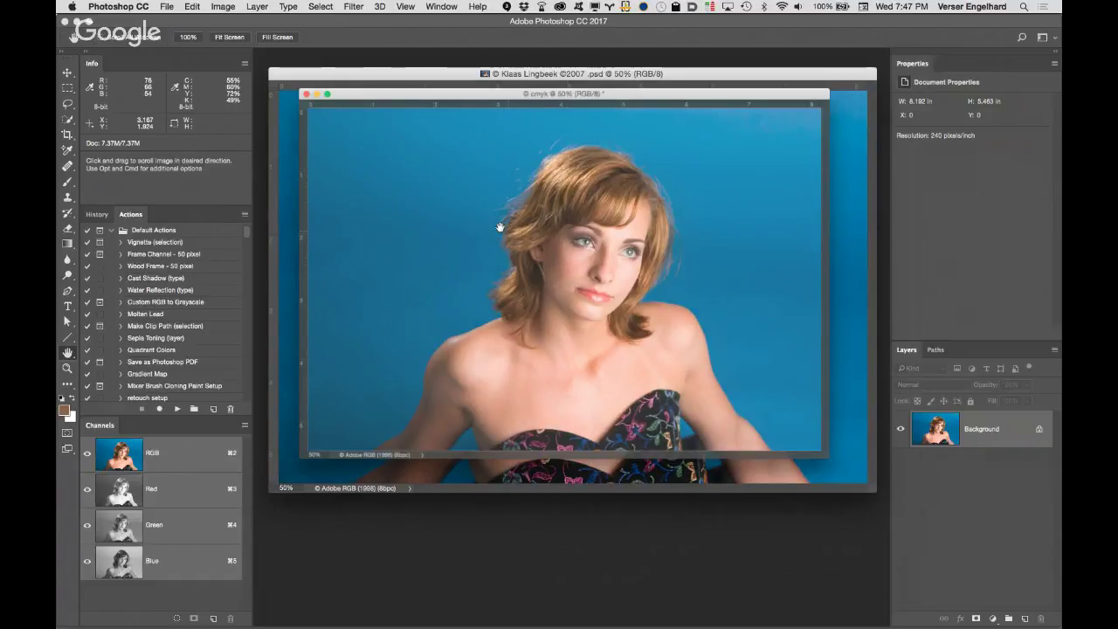
Convert the cmyk duplicate to CMYK Color mode, accepting the U.S. Web Coated (SWOP) v2 profile
click(222, 7)
mouse_move(231, 21)
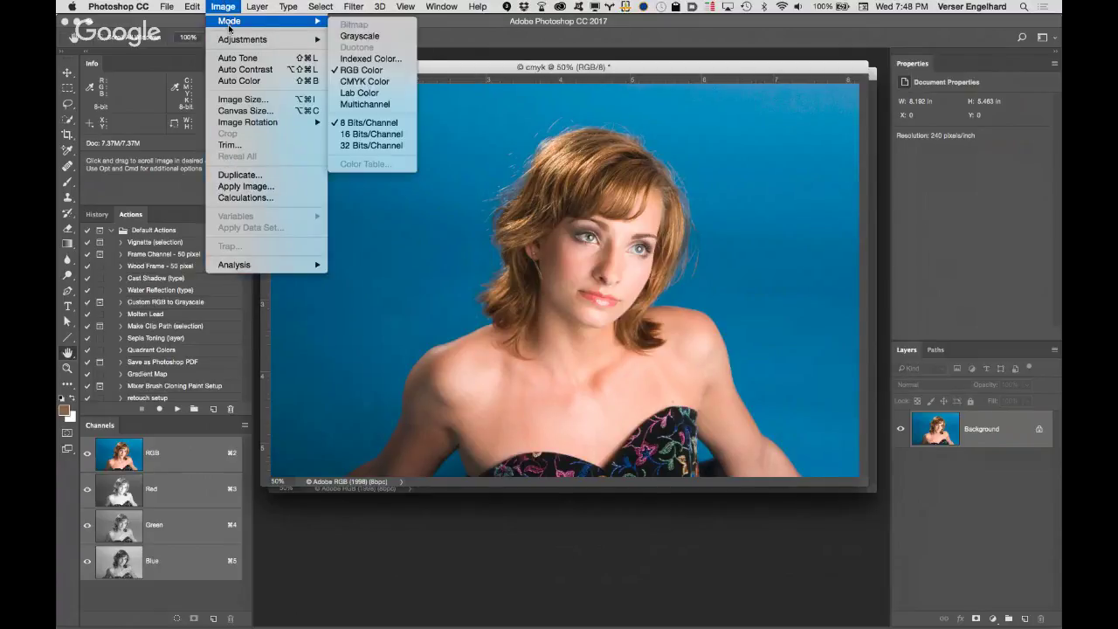
click(377, 82)
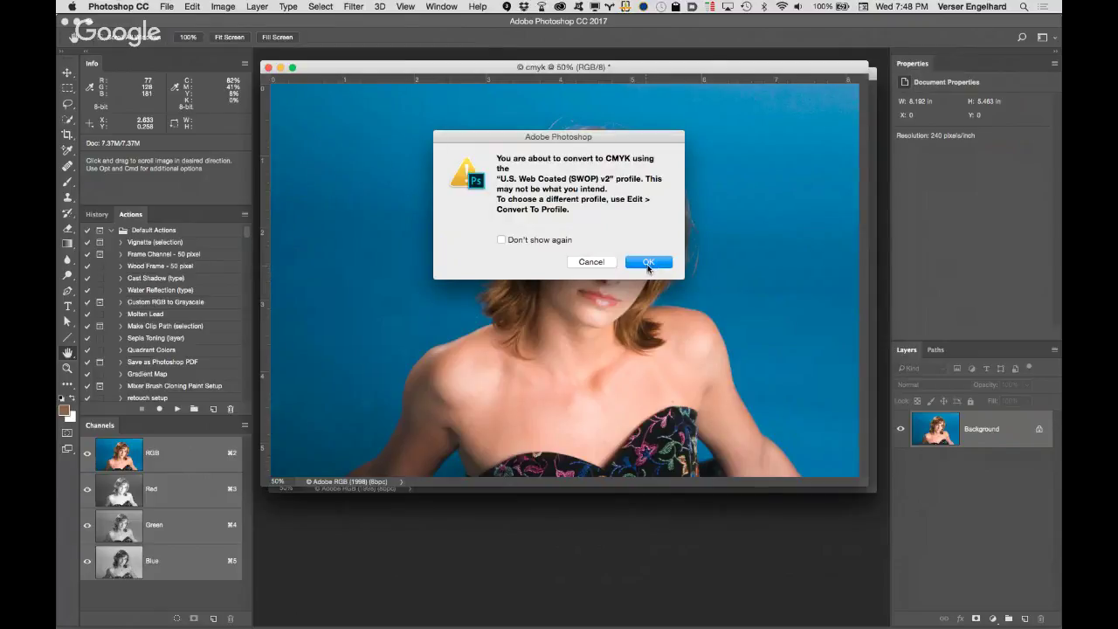
click(658, 263)
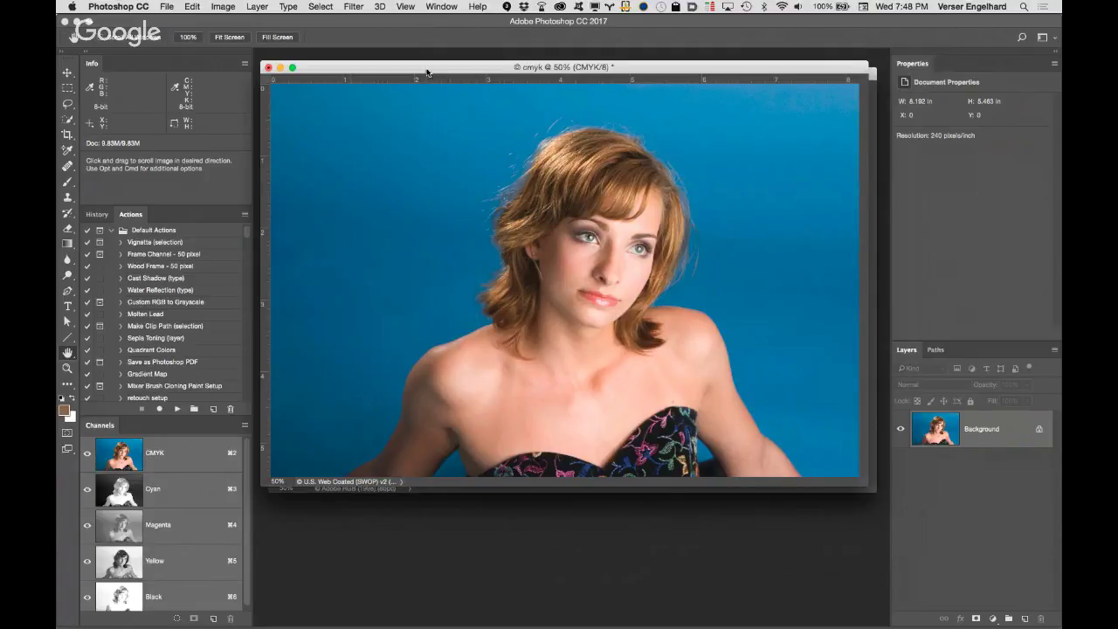
Move the cmyk document's window lower and view the RGB original's Red, Green and Blue channels individually
drag(424, 67, 469, 248)
click(466, 181)
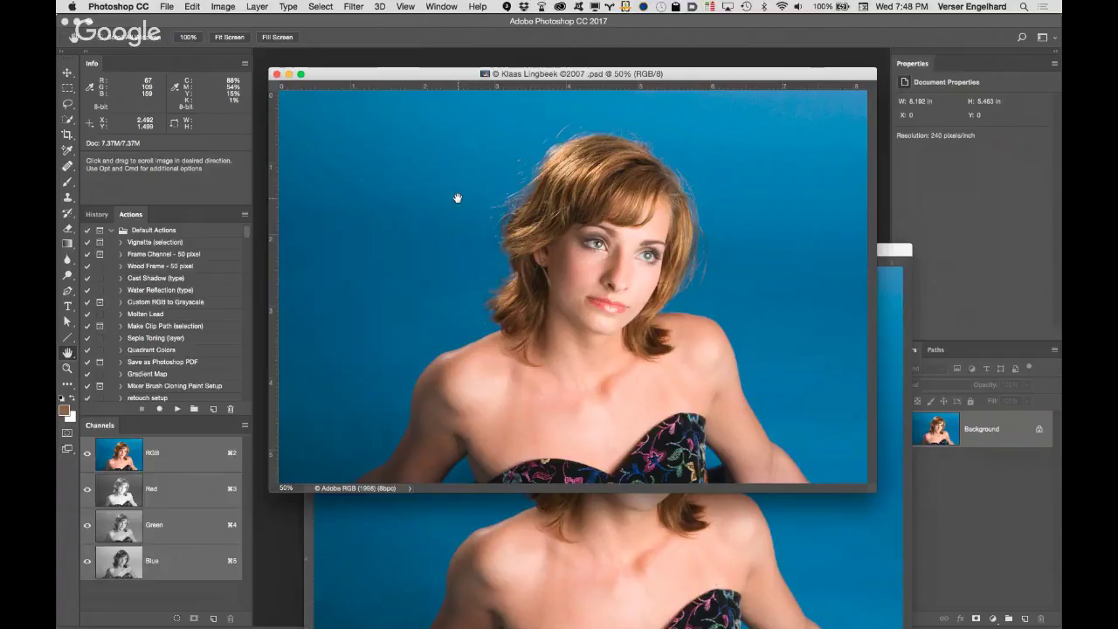
click(185, 488)
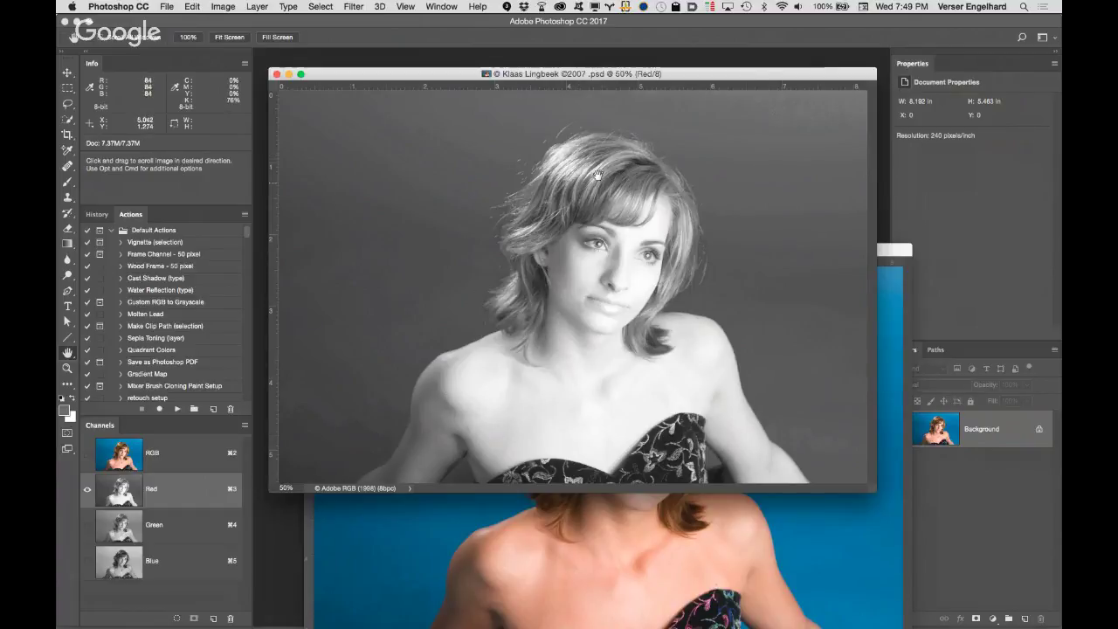
click(198, 526)
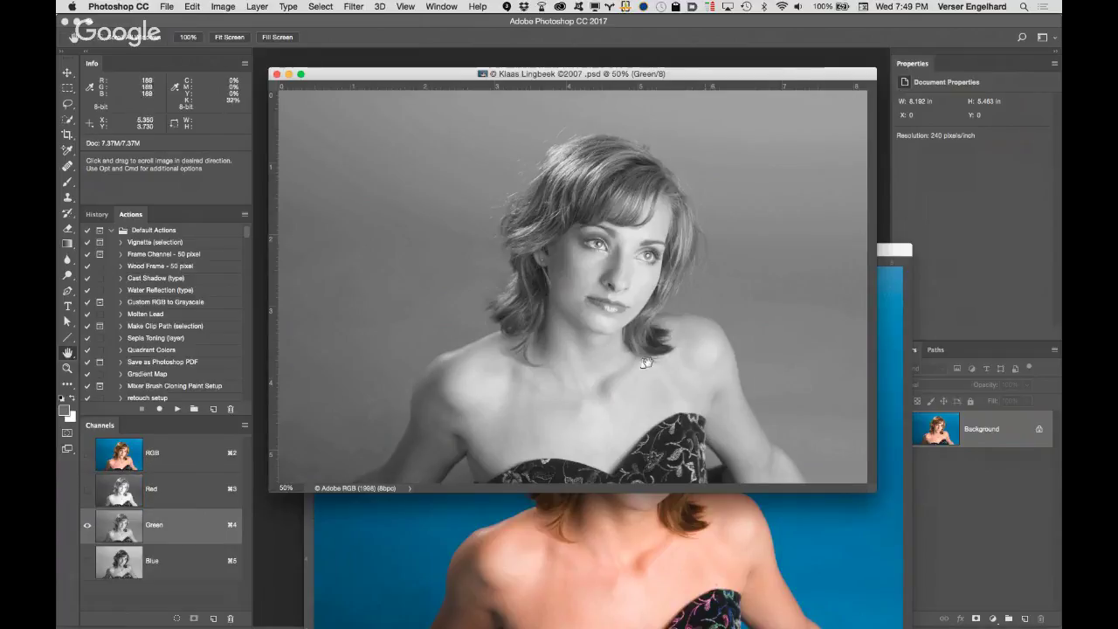
click(171, 555)
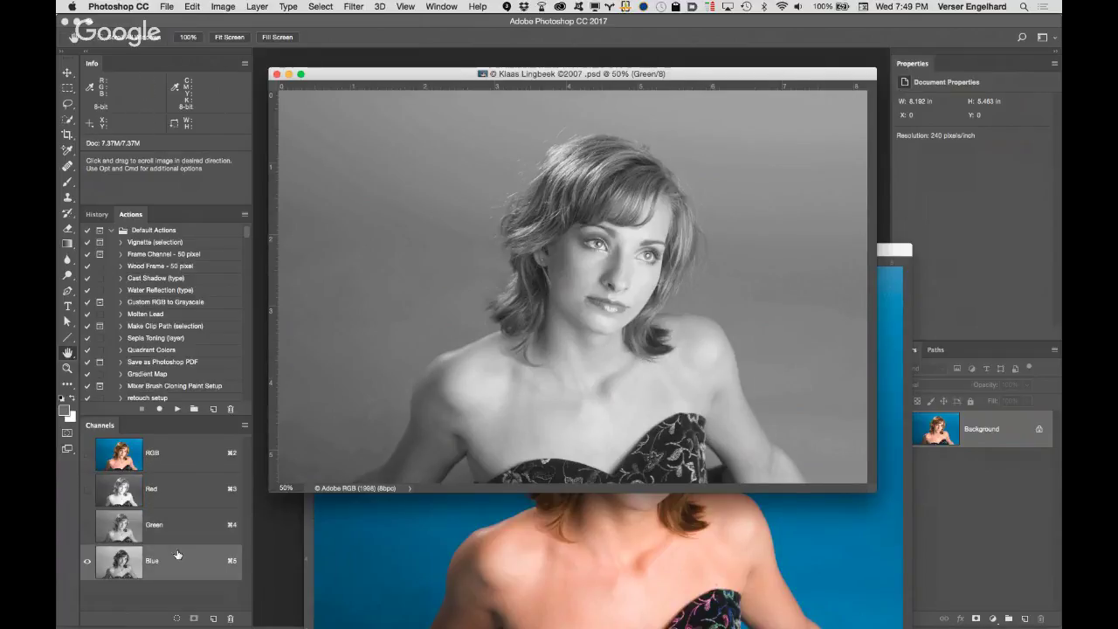
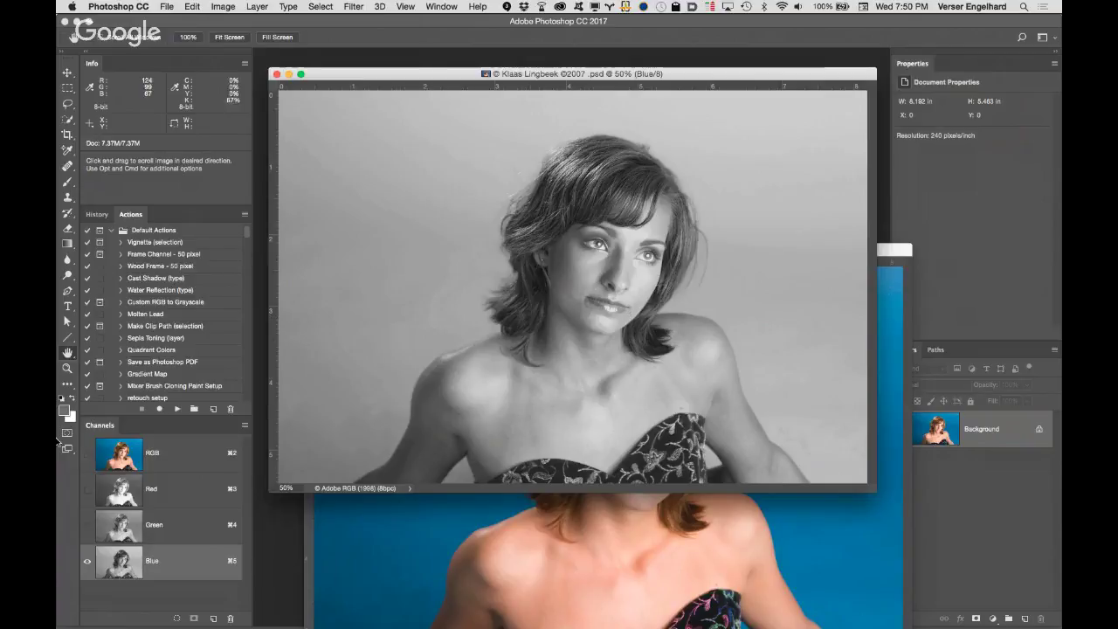
Compare the RGB original's Green, Red and Blue channels again, finishing on the Red channel
click(177, 525)
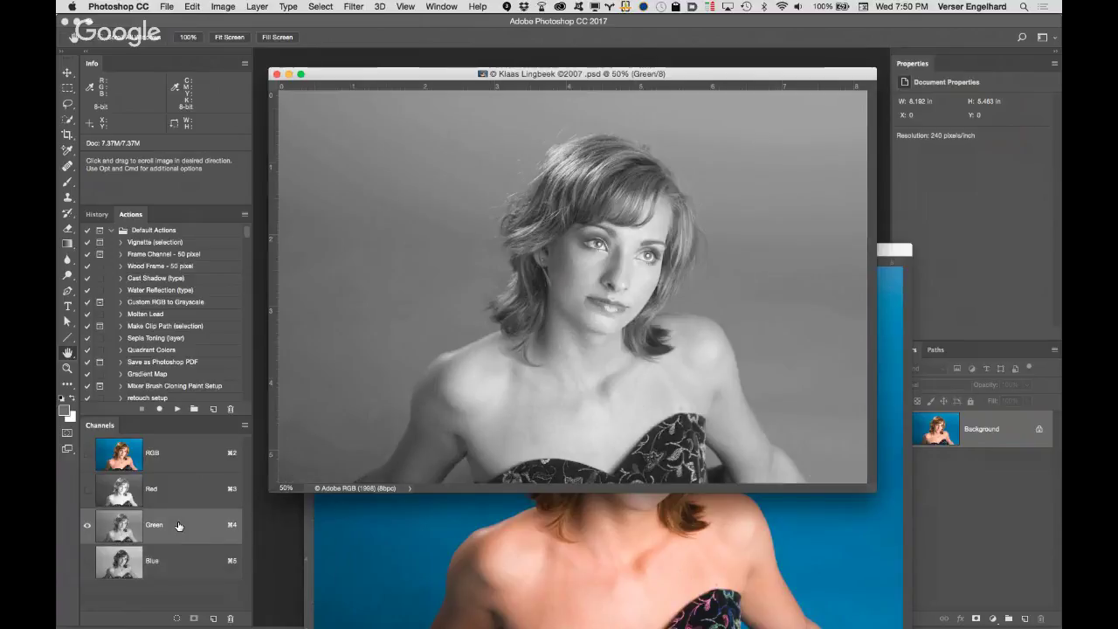
click(186, 497)
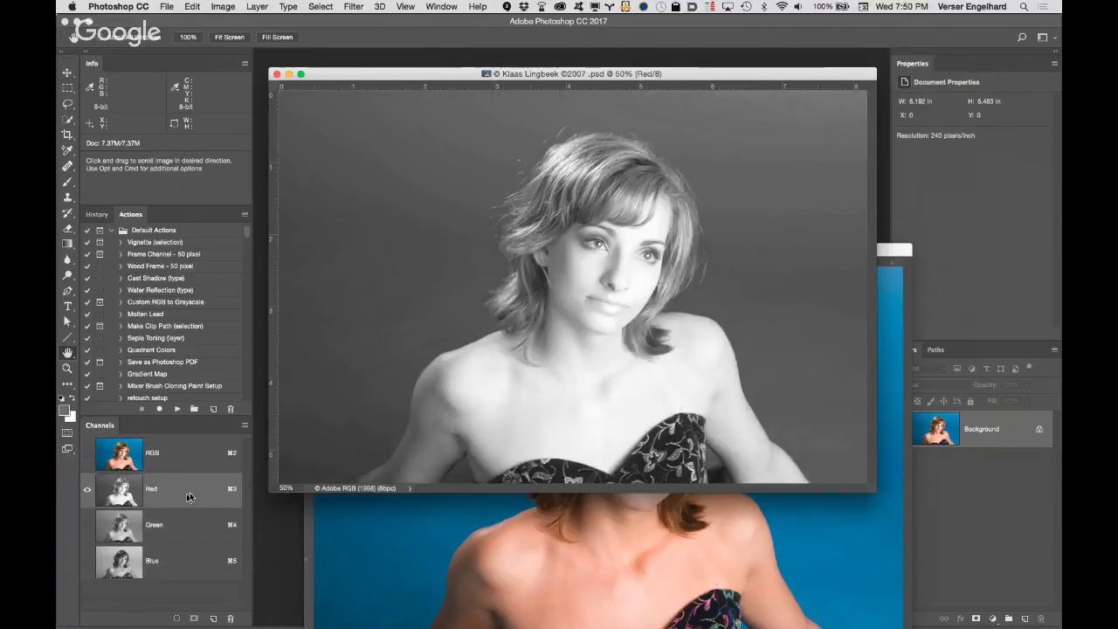
key(super+5)
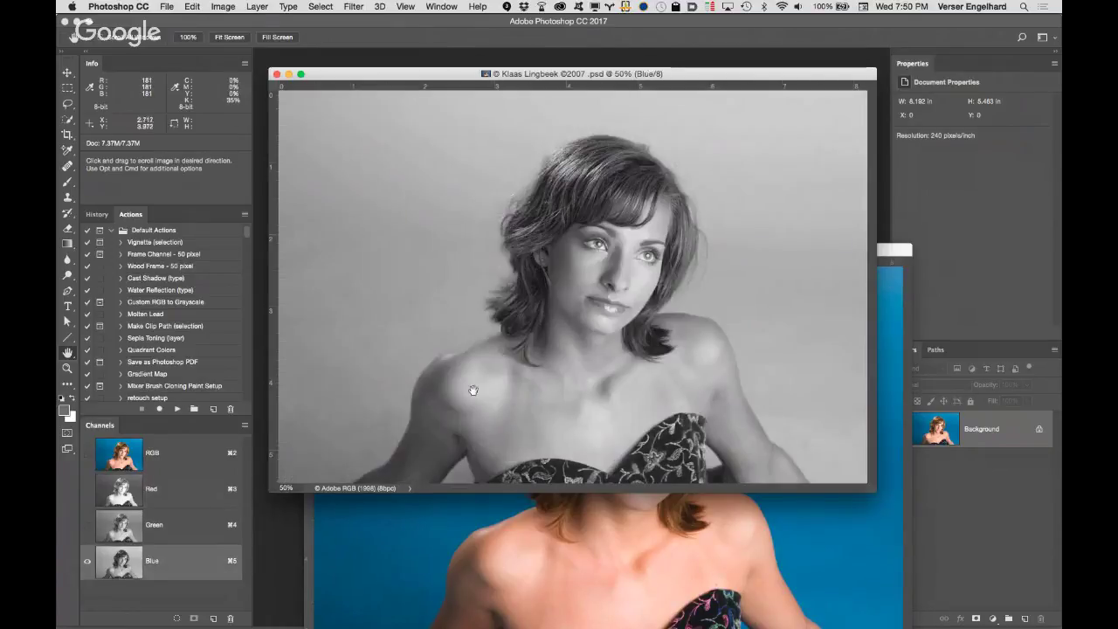
click(201, 491)
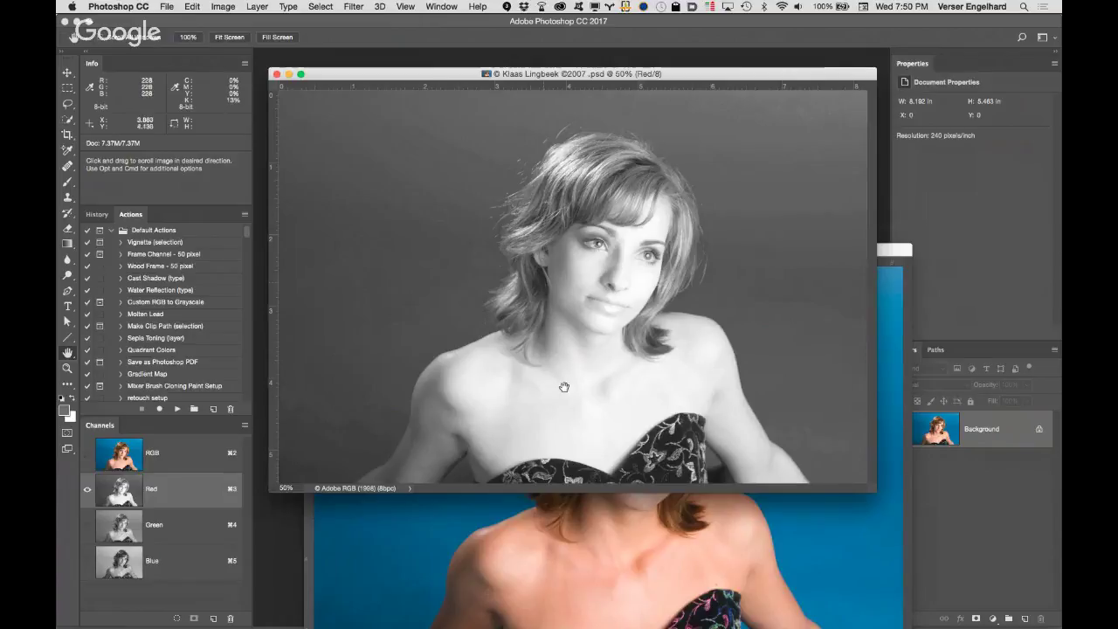
Try inverting the Red channel, reverse the inversion, and redisplay the full-color RGB composite
key(z)
key(super+i)
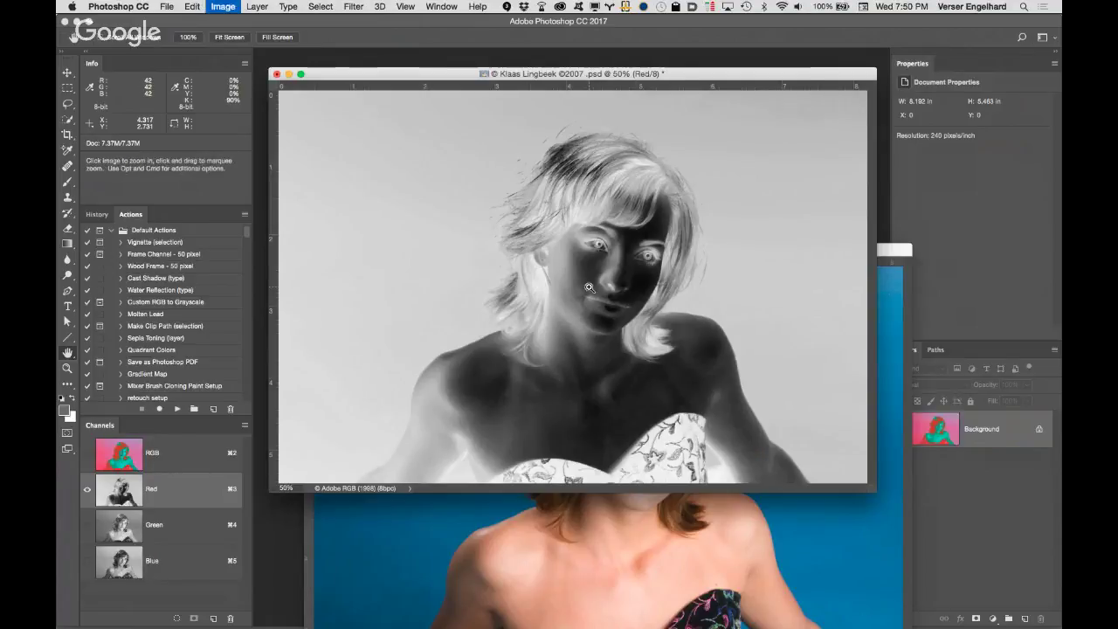
key(super+i)
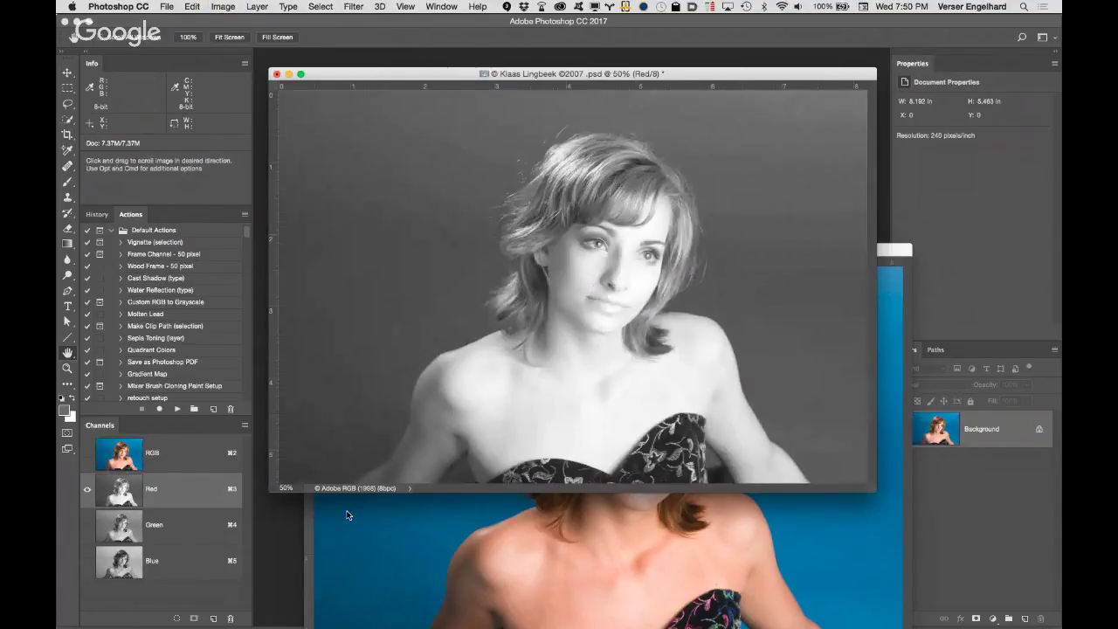
click(177, 451)
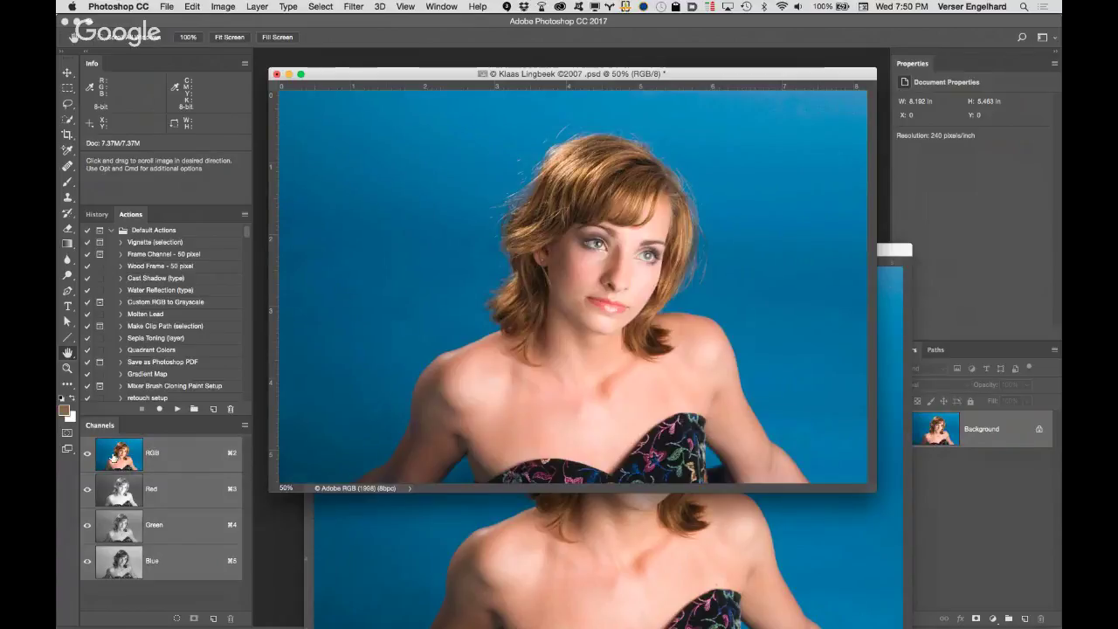
Start Calculations on the RGB original and set Source 2 to the inverted Blue channel, with Red as Source 1
click(228, 7)
click(242, 198)
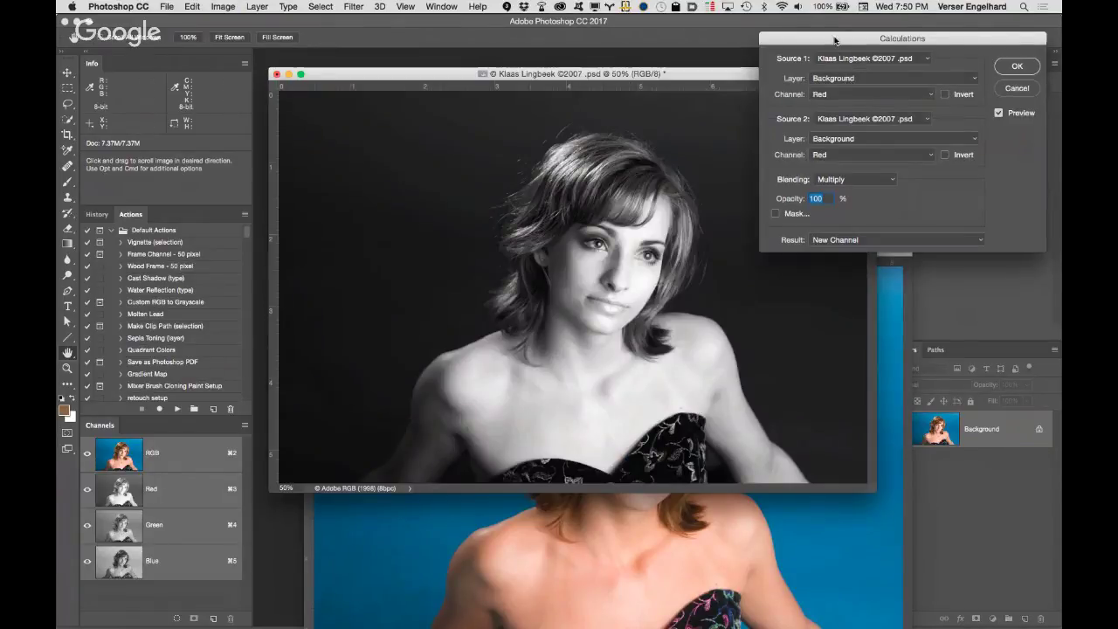
drag(832, 38, 687, 23)
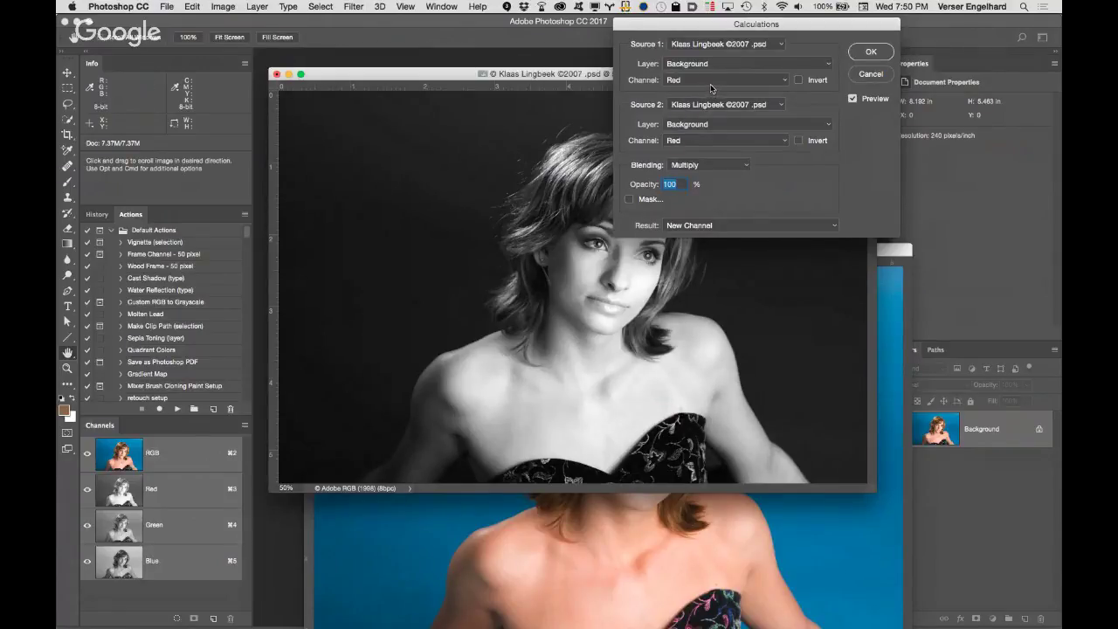
click(719, 143)
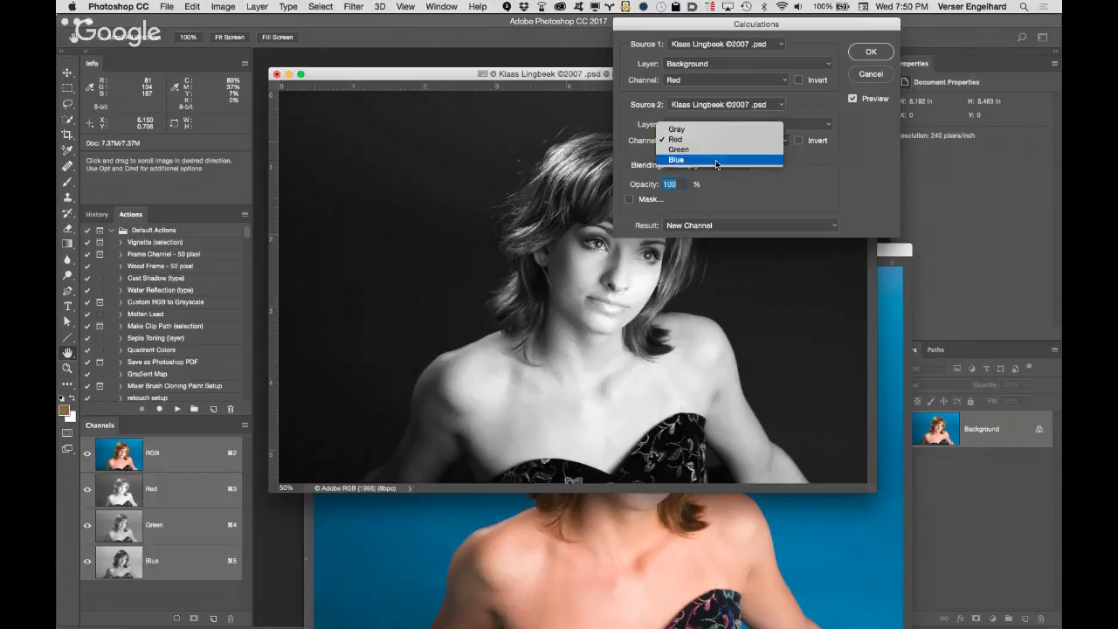
click(721, 160)
click(798, 139)
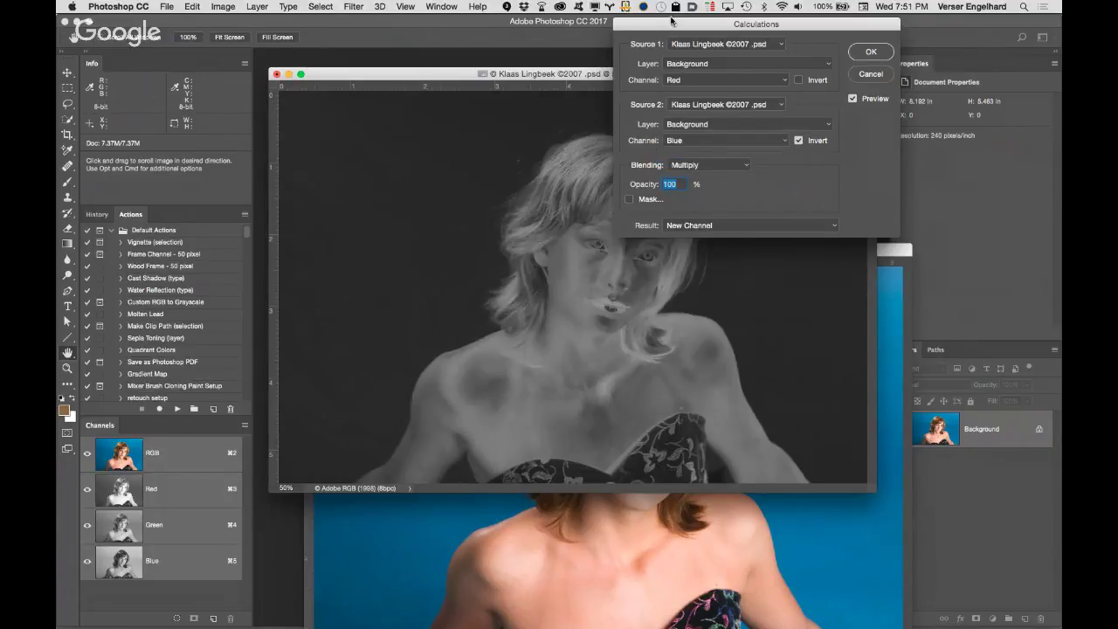
Try Color Burn blending in Calculations and inspect the hair edges at 100% zoom
drag(760, 24, 872, 28)
click(834, 170)
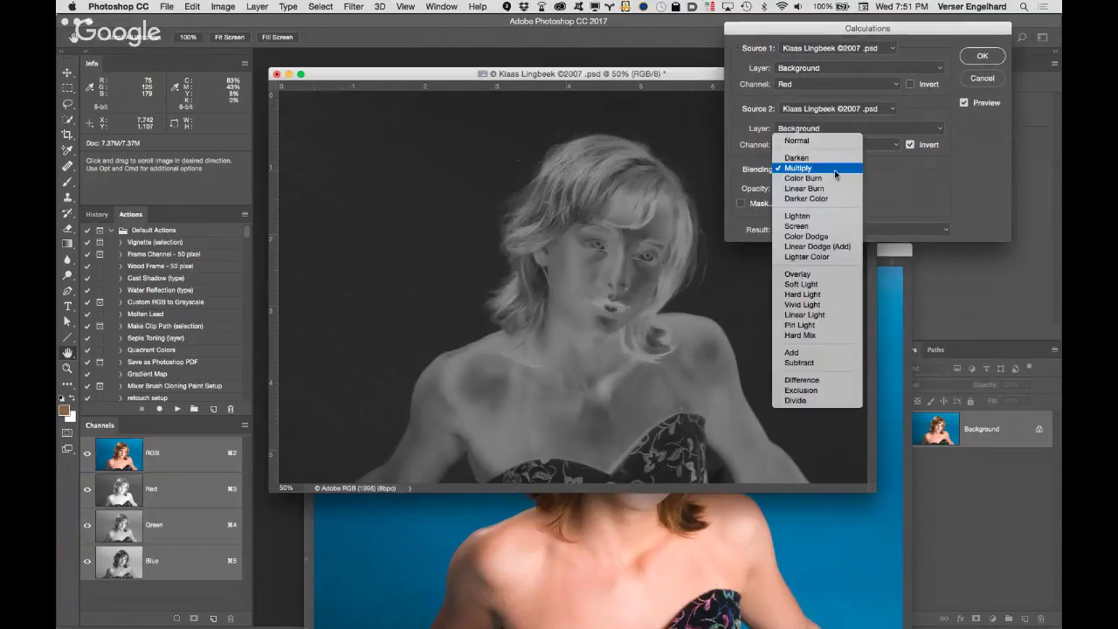
click(839, 176)
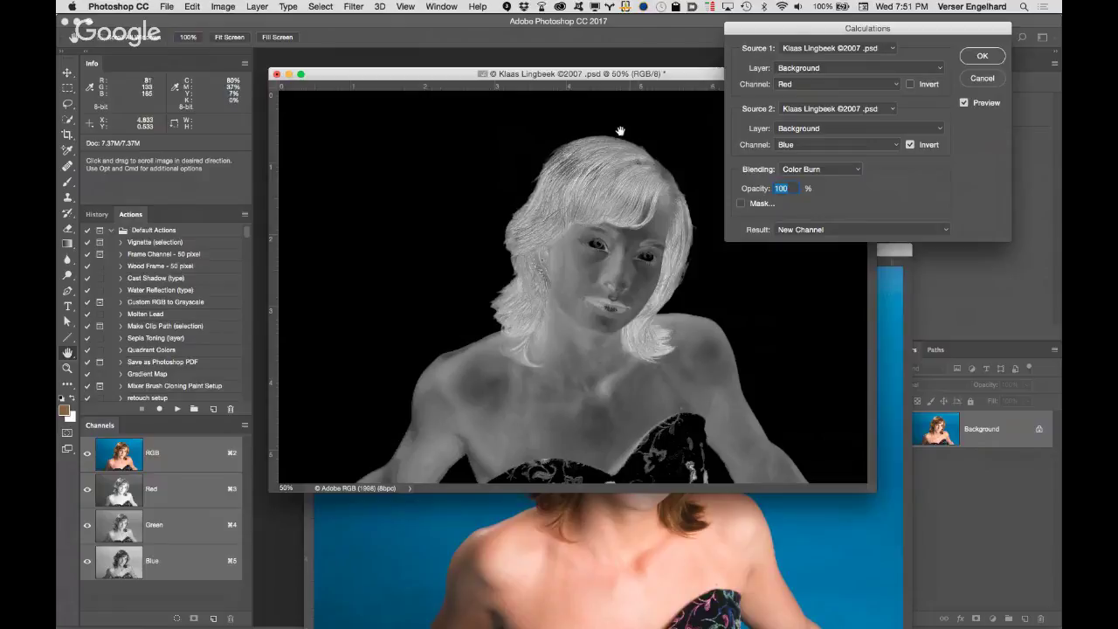
super+click(547, 191)
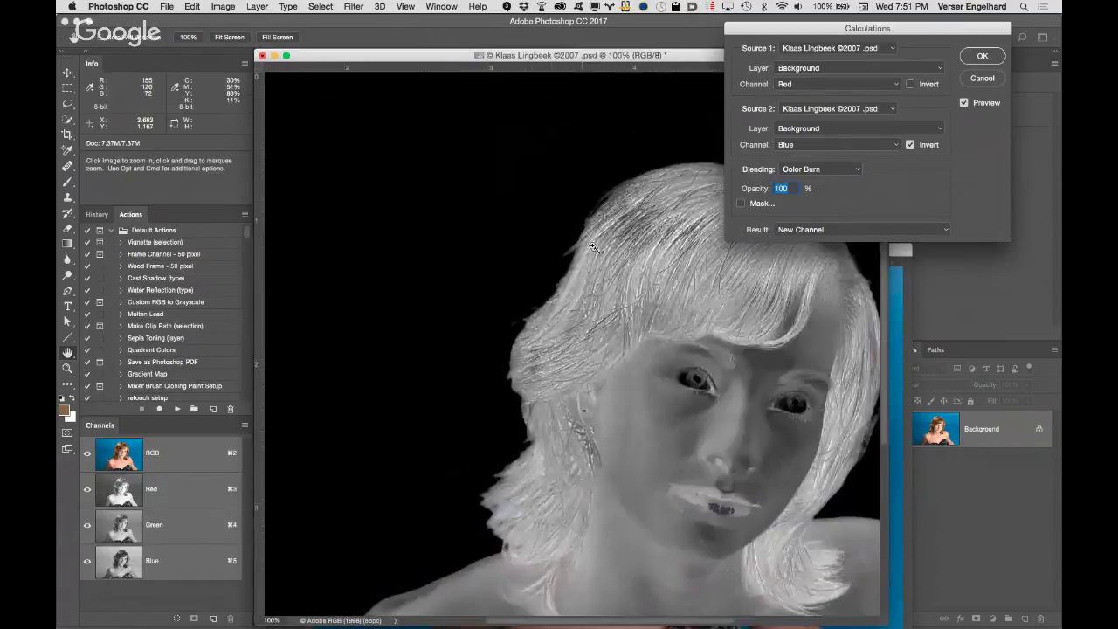
drag(612, 253, 515, 187)
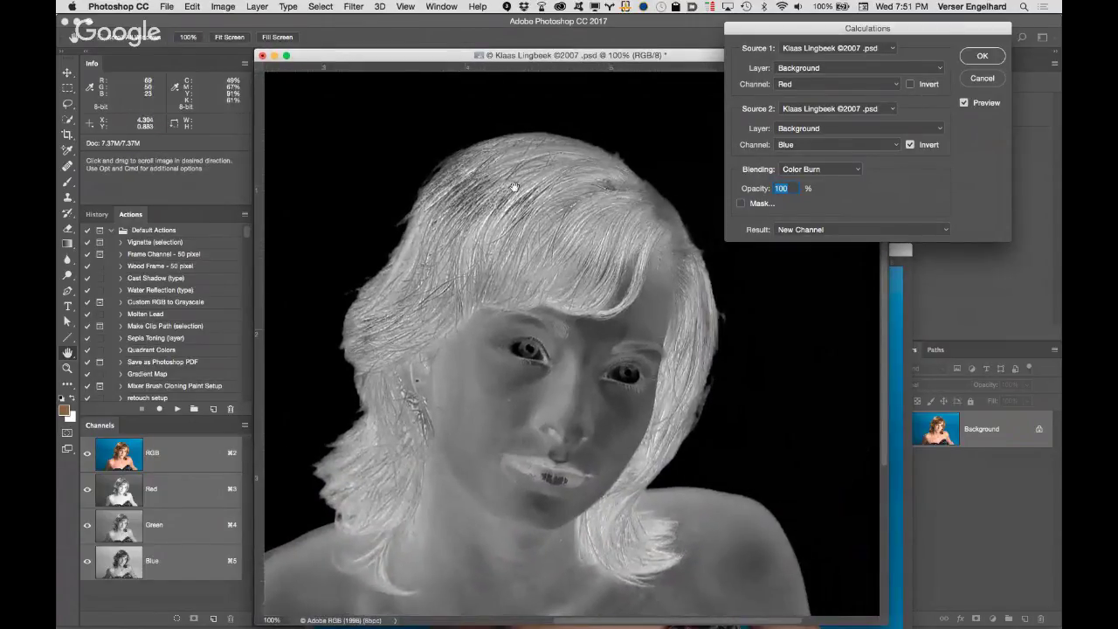
Try the Linear Burn, Darker Color and Lighter Color blending modes in Calculations to compare their previews
click(834, 168)
click(837, 180)
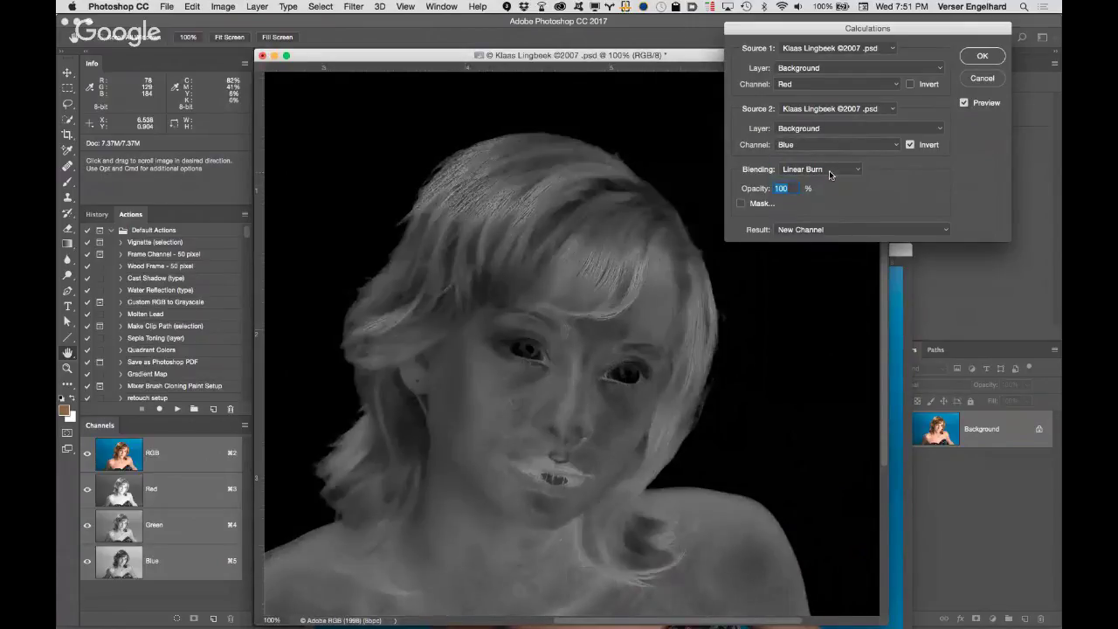
click(829, 170)
click(844, 184)
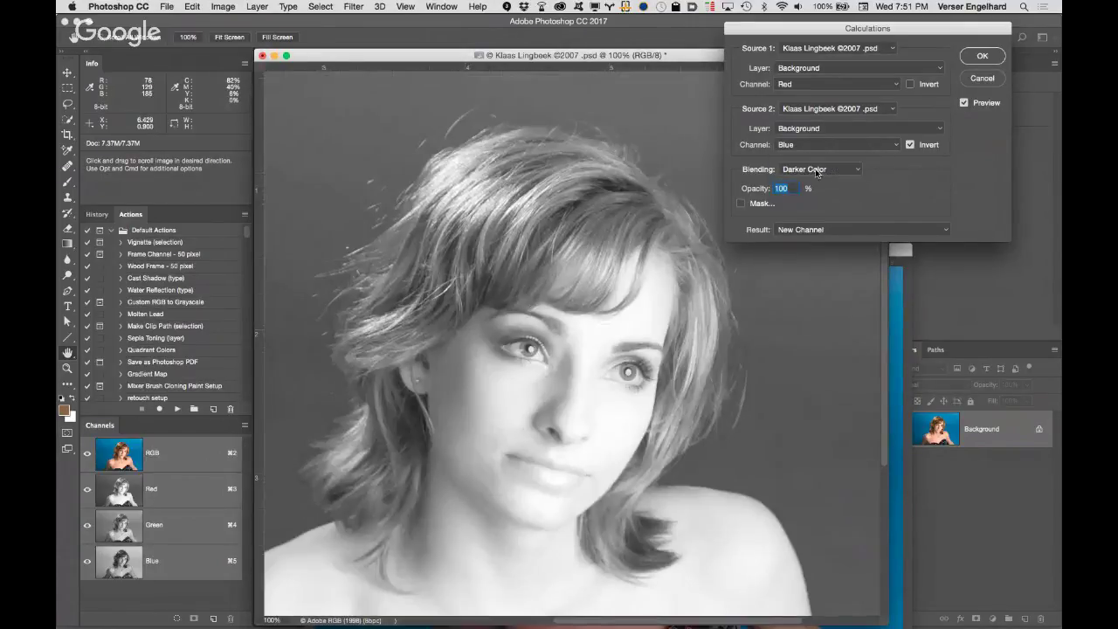
click(834, 168)
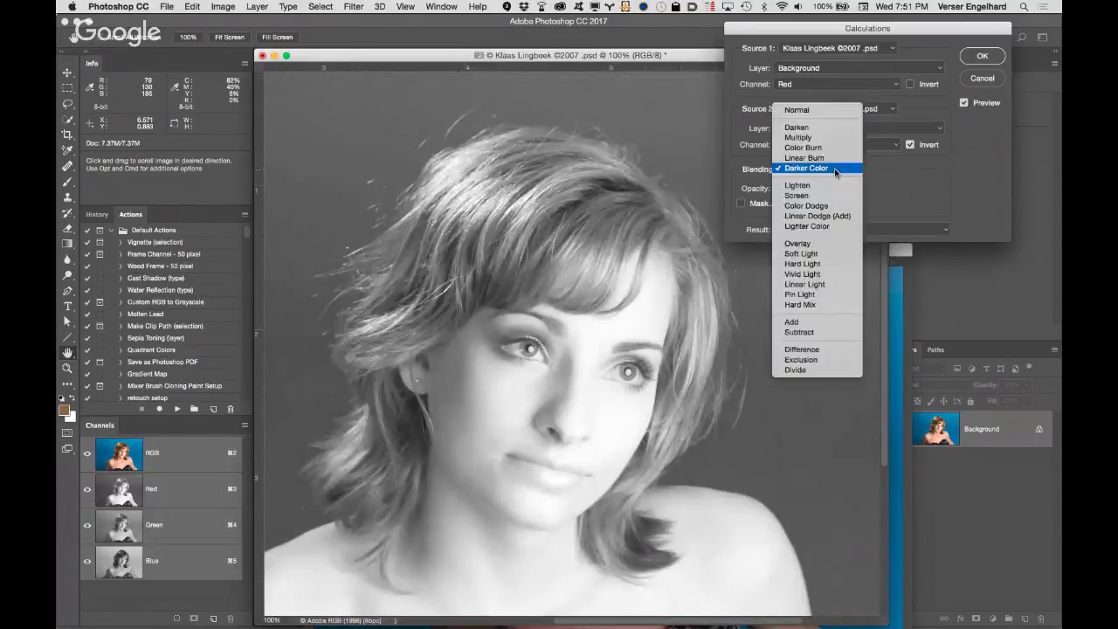
click(837, 226)
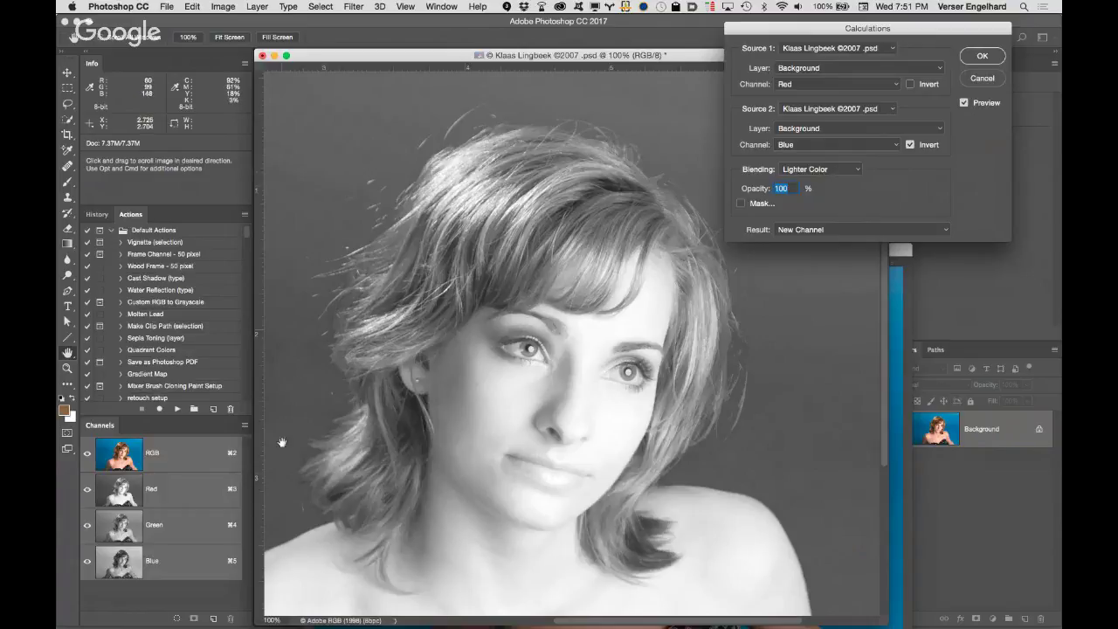
Try the Screen, Color Dodge and Linear Dodge (Add) blending modes in Calculations, comparing how they separate the hair from the background
click(825, 180)
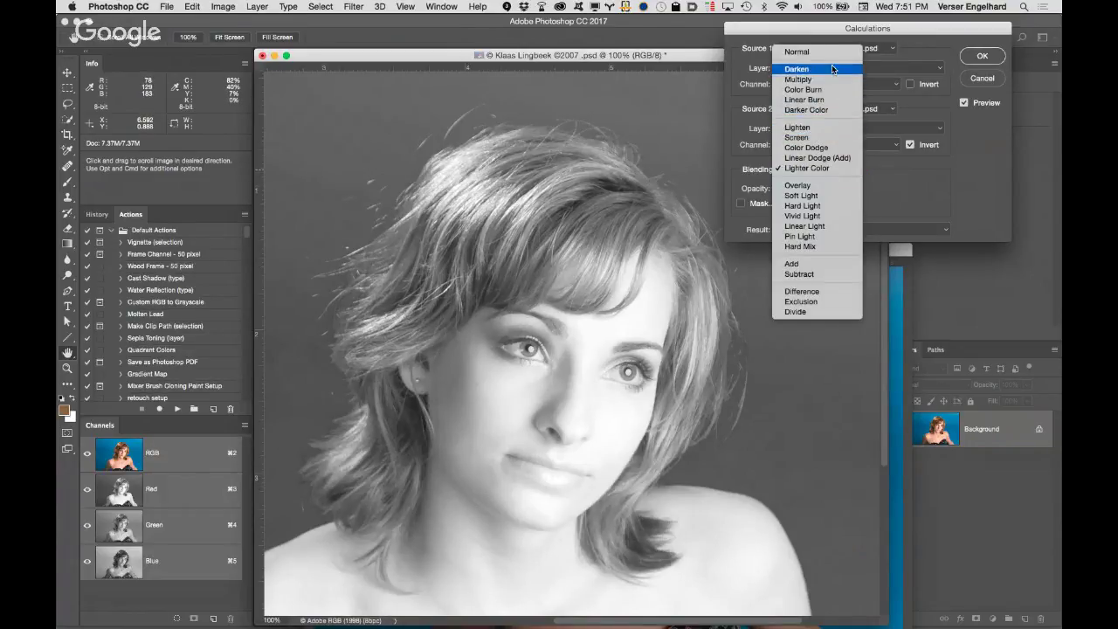
click(830, 138)
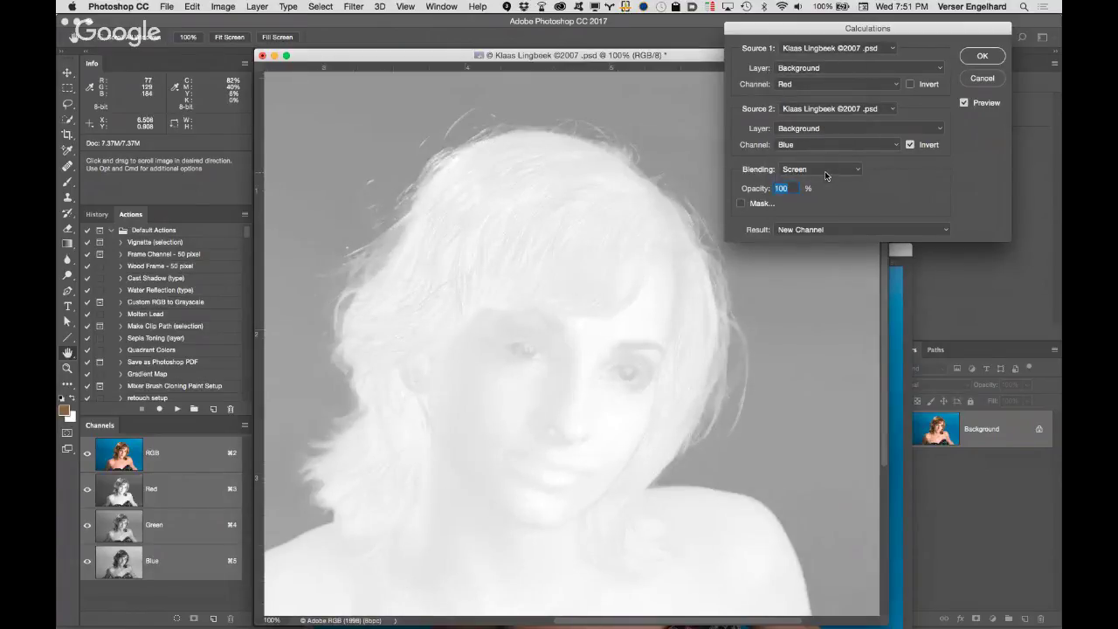
click(825, 175)
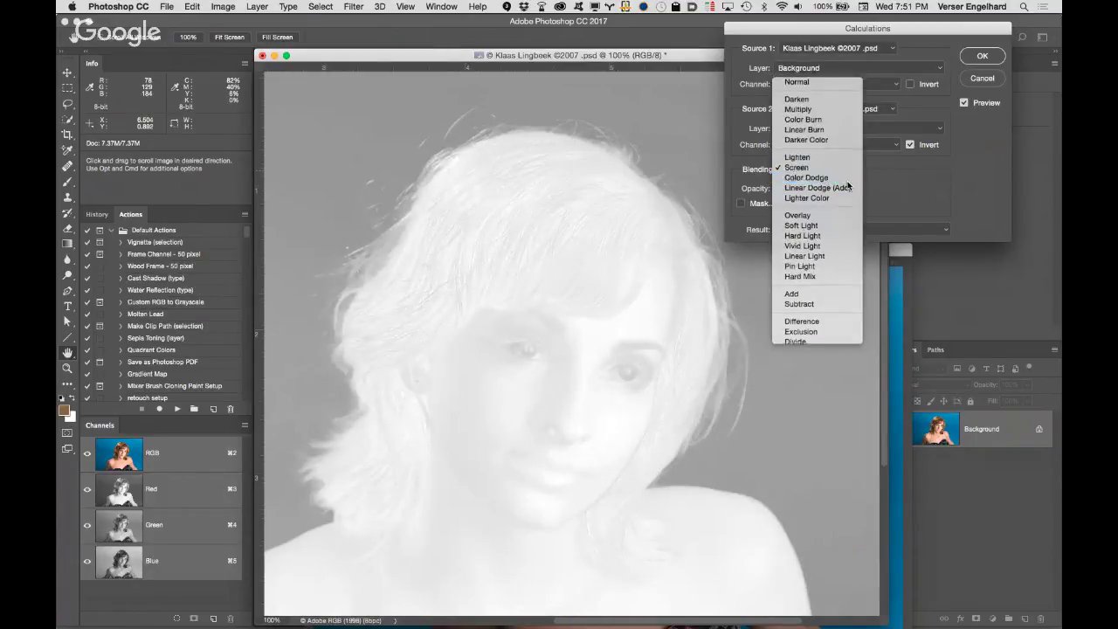
click(827, 181)
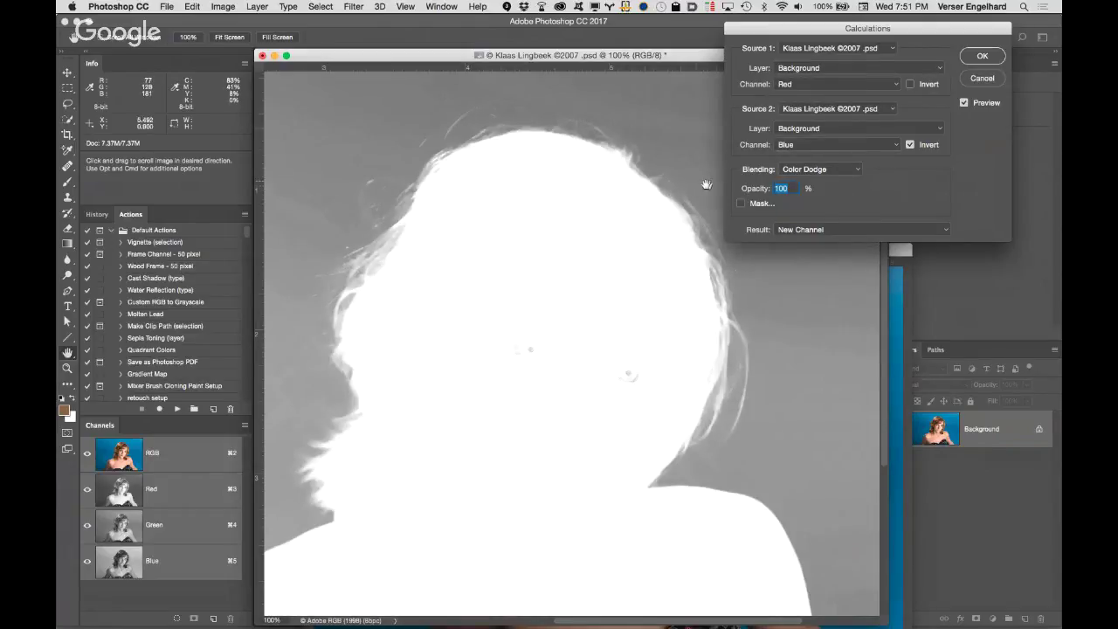
click(835, 175)
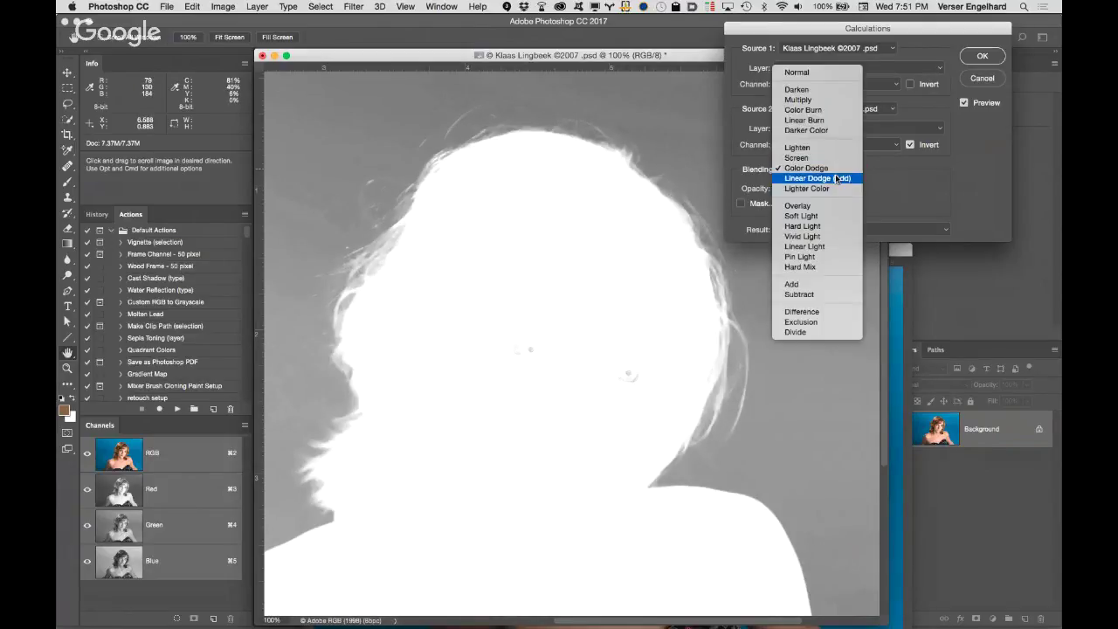
click(826, 179)
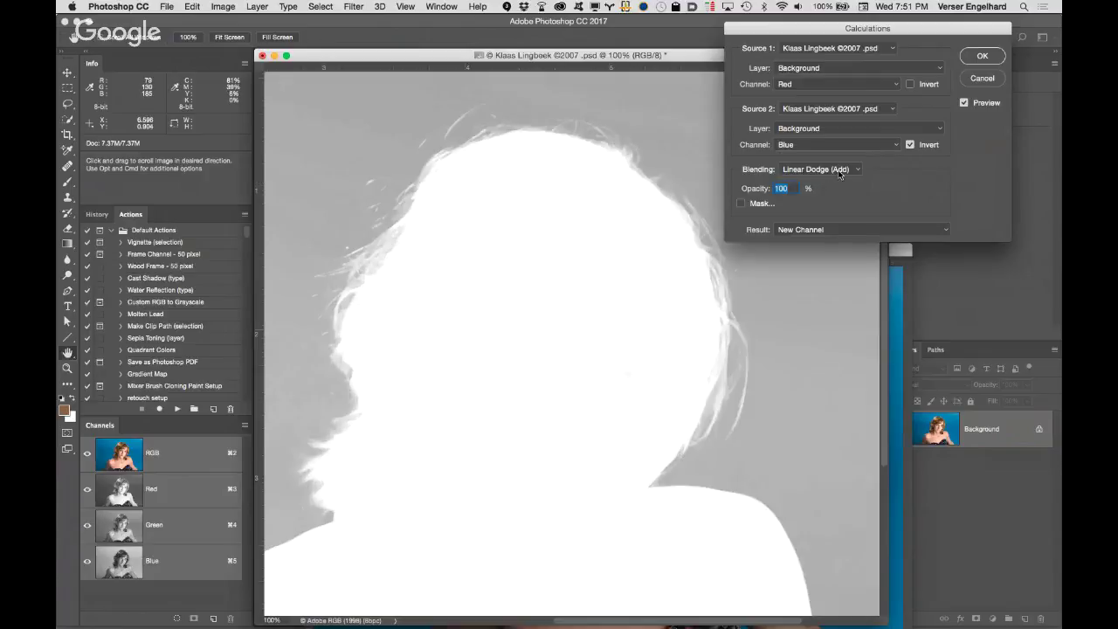
Preview the Overlay and Soft Light blending modes in Calculations, and set the blending to Hard Light
click(835, 172)
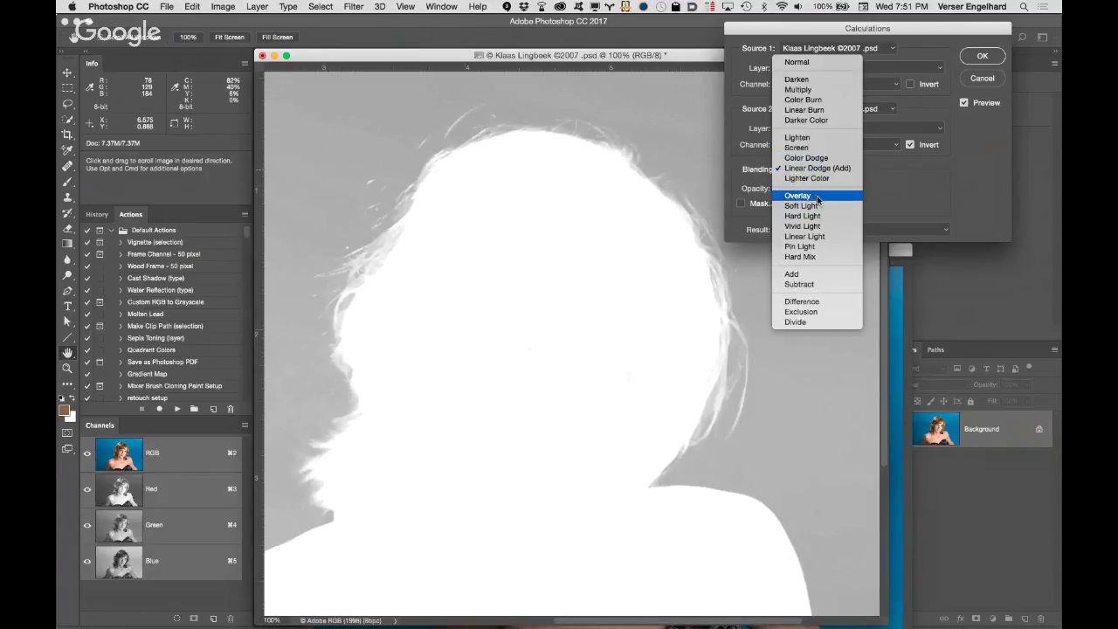
click(825, 195)
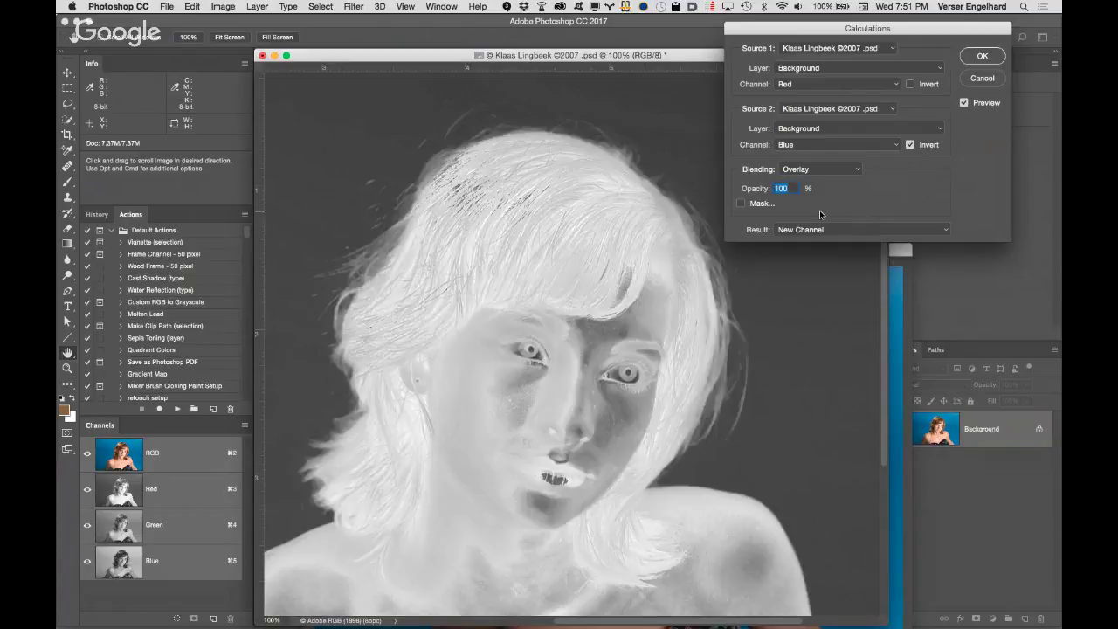
click(827, 173)
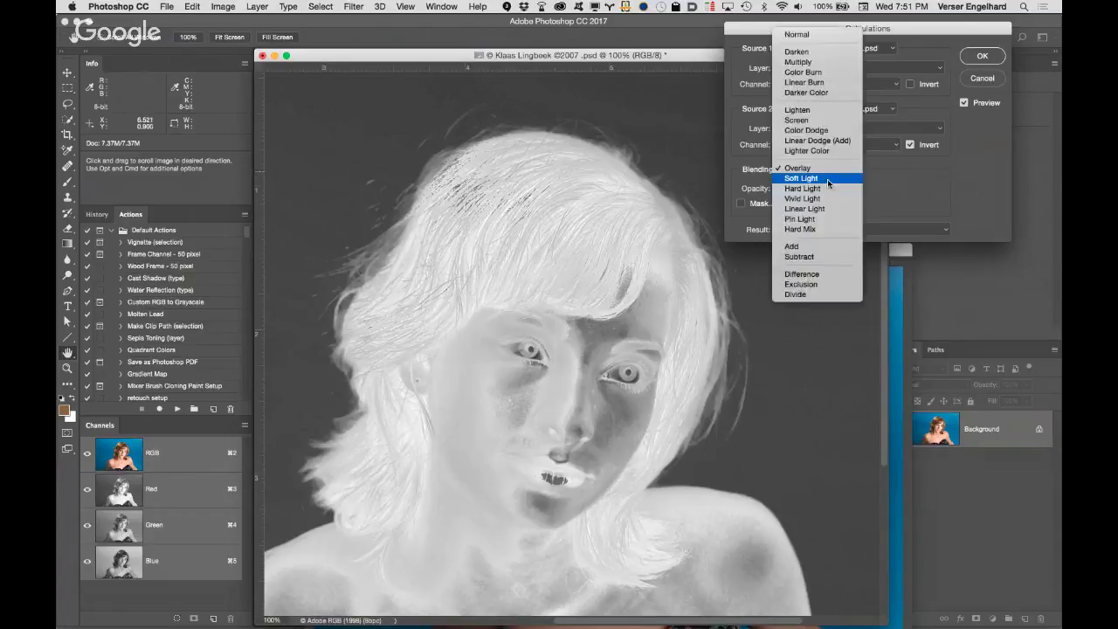
click(827, 178)
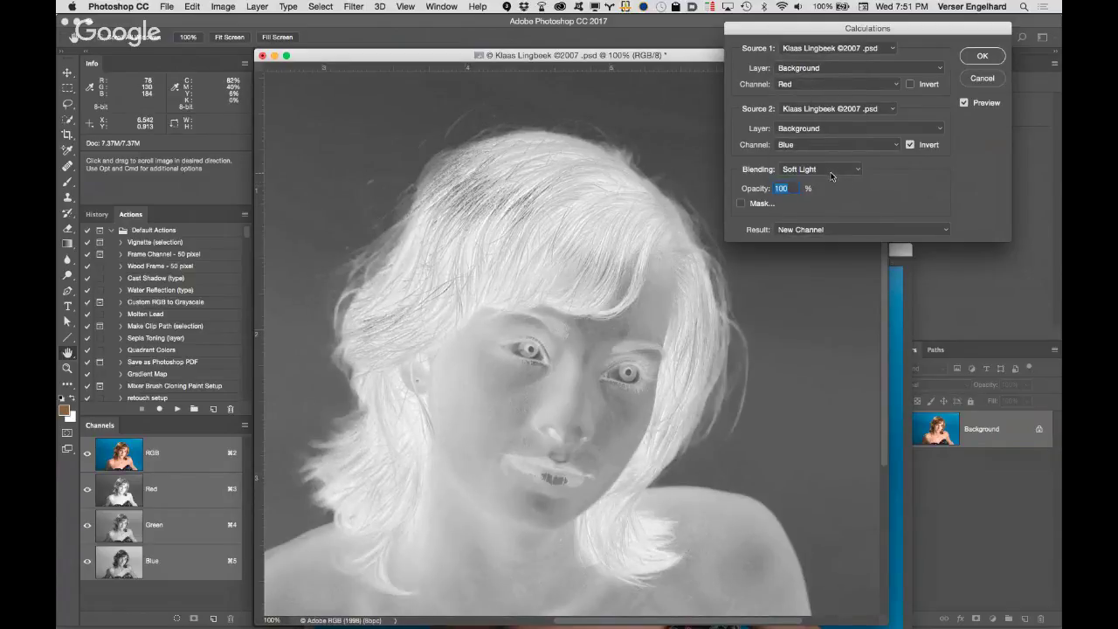
click(831, 177)
click(830, 181)
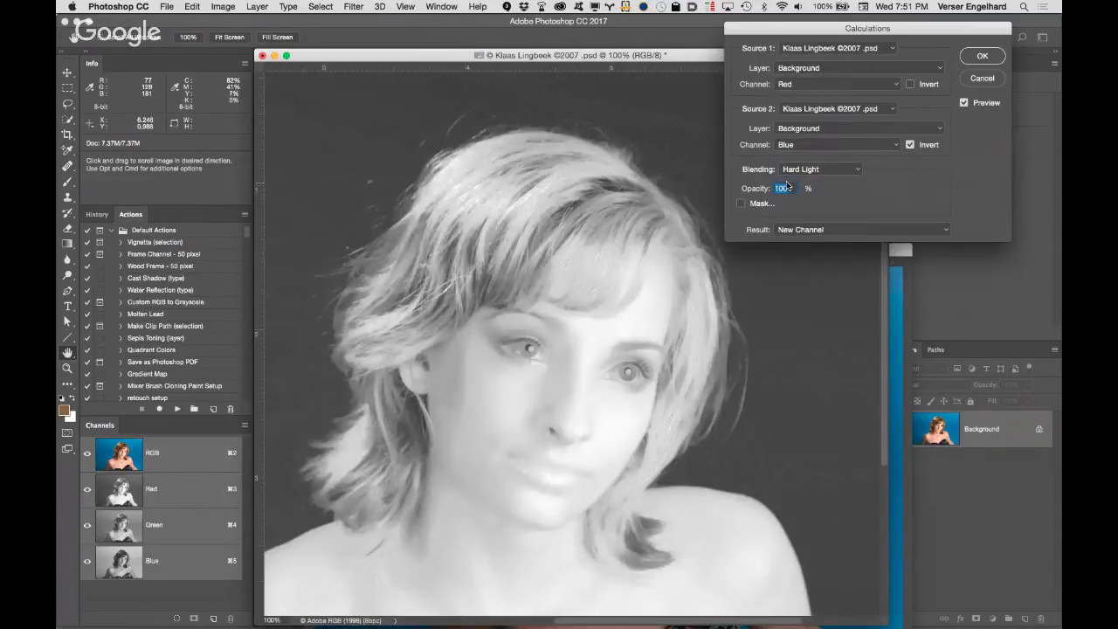
Set the Calculations blending to Vivid Light and compare the previewed hair edges with the original colors at 200% zoom
click(829, 174)
click(835, 180)
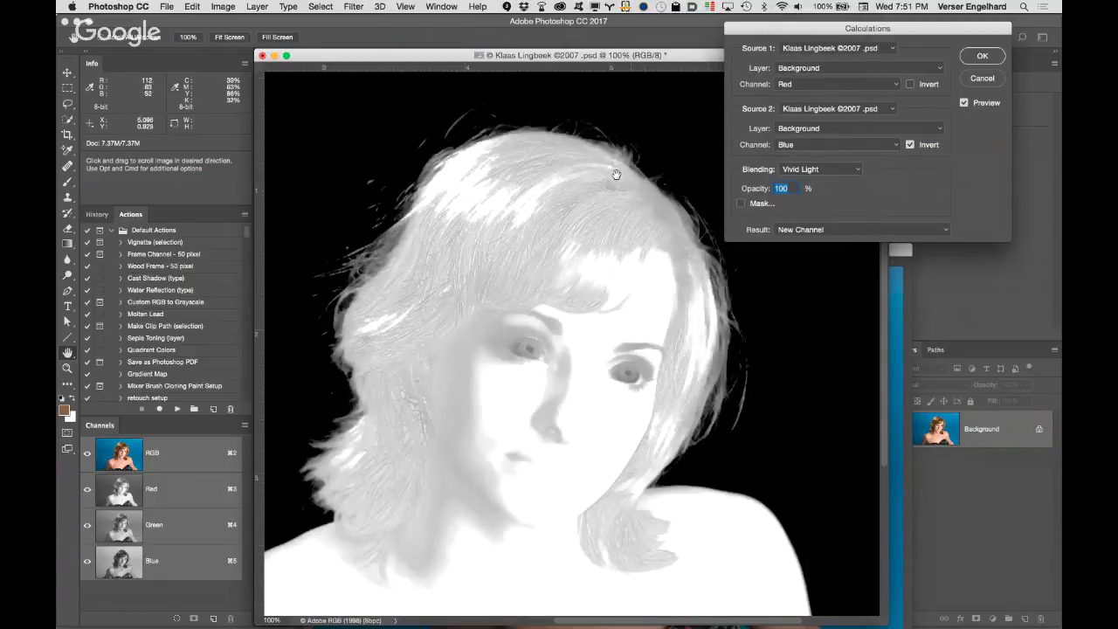
super+click(677, 209)
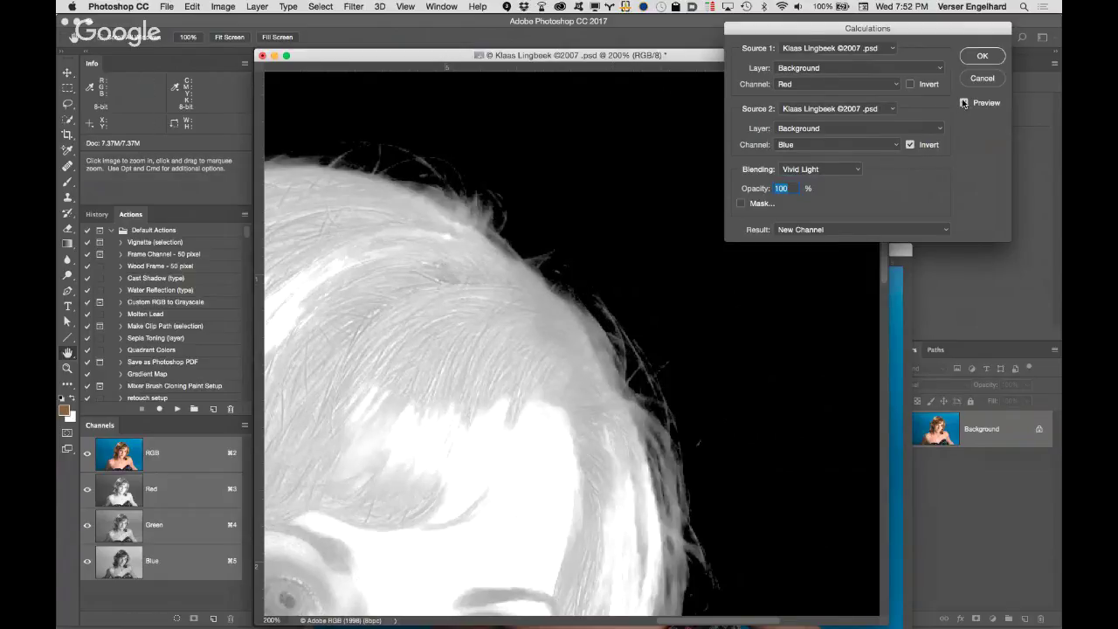
click(964, 103)
click(964, 104)
click(964, 105)
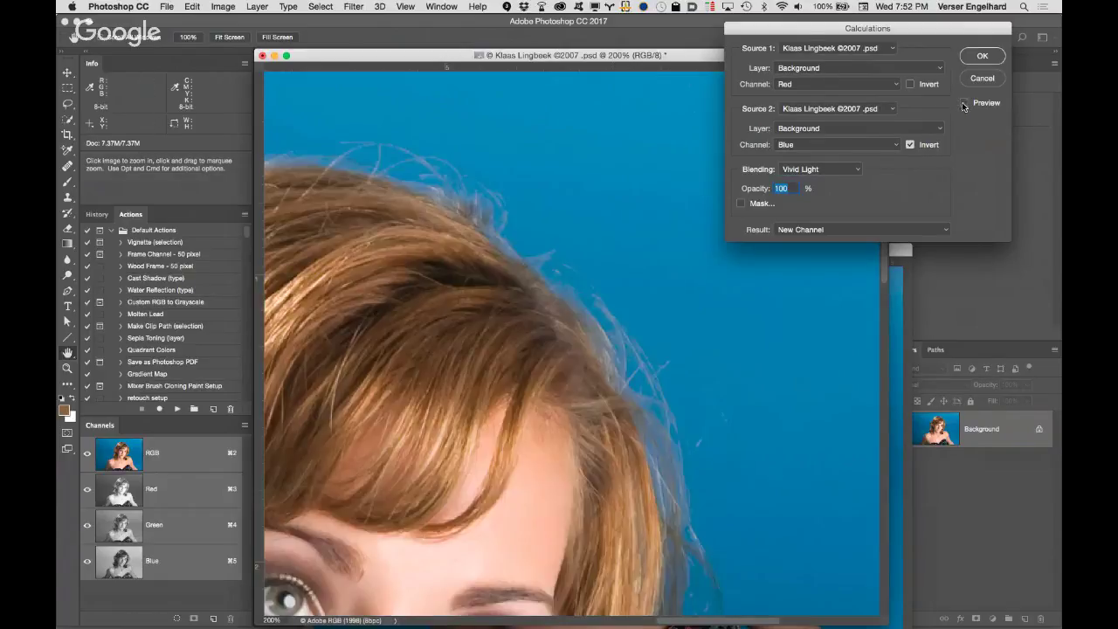
click(964, 105)
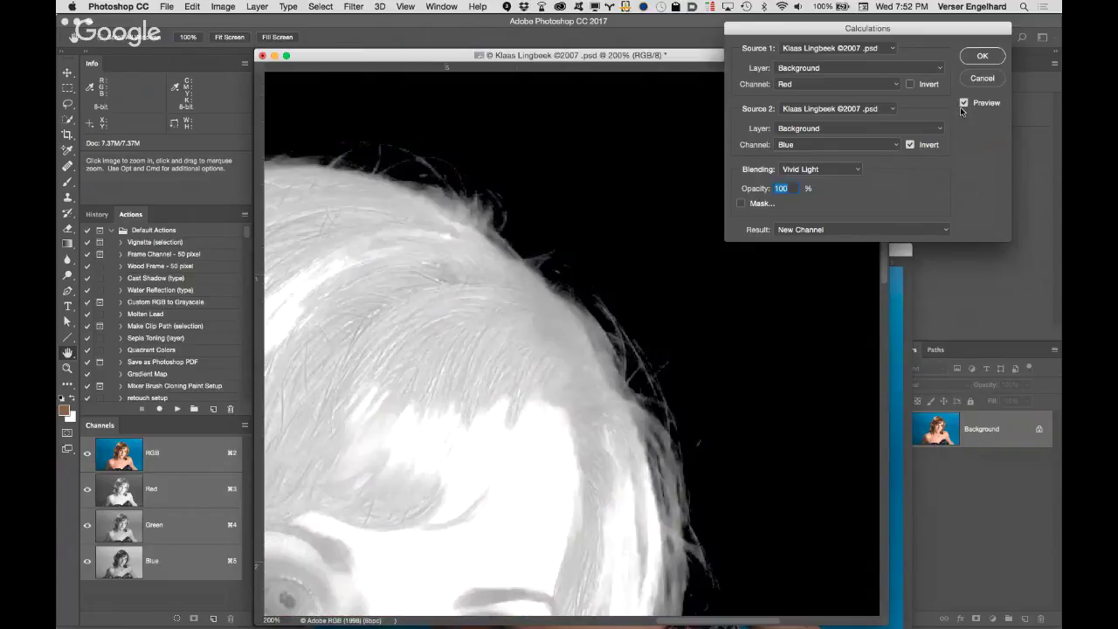
click(964, 103)
click(964, 103)
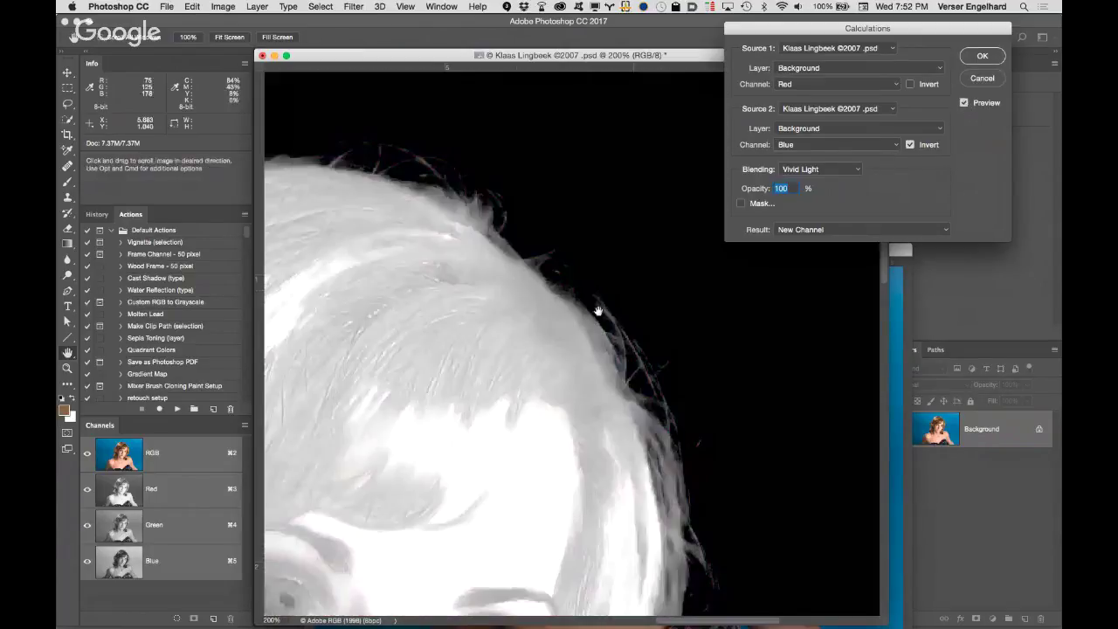
alt+click(463, 352)
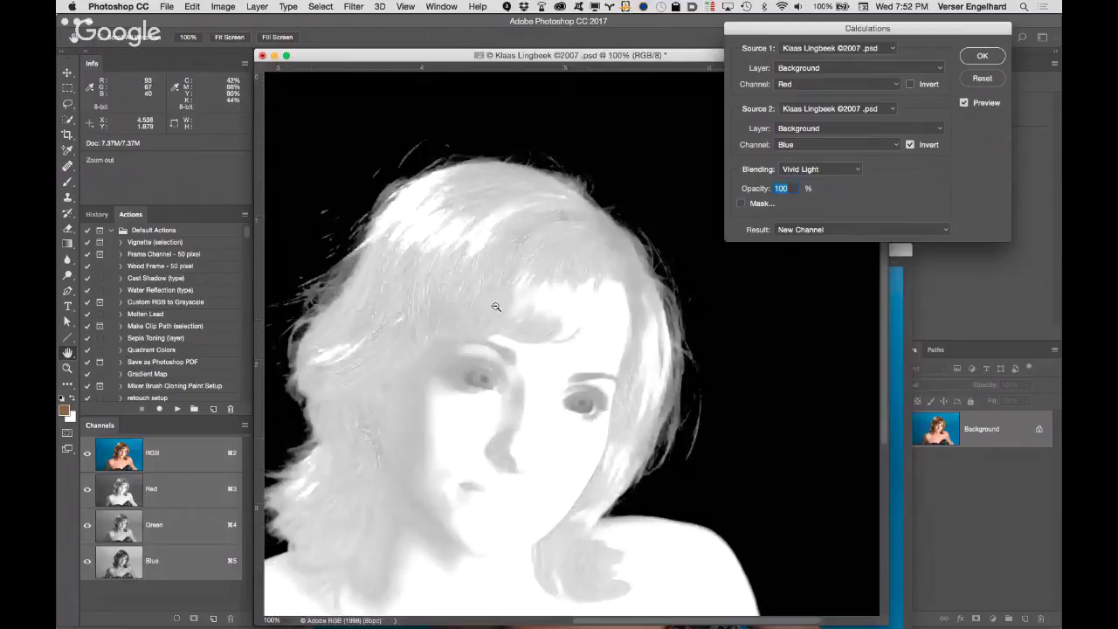
Try Linear Light blending in Calculations and inspect the flyaway hair beside the head at 200% zoom
click(831, 172)
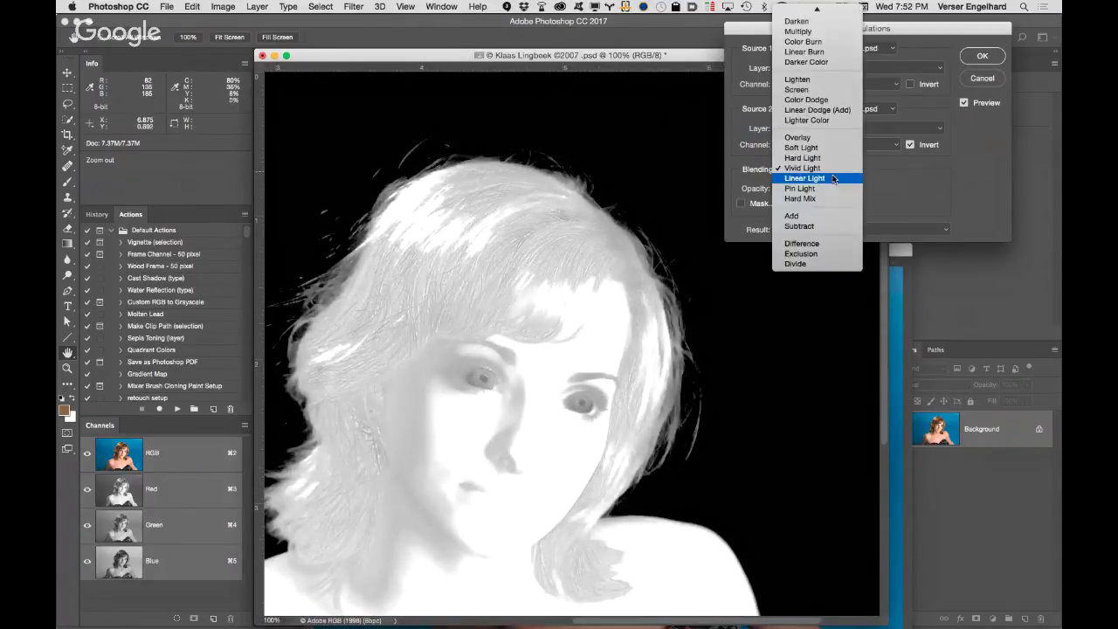
click(834, 179)
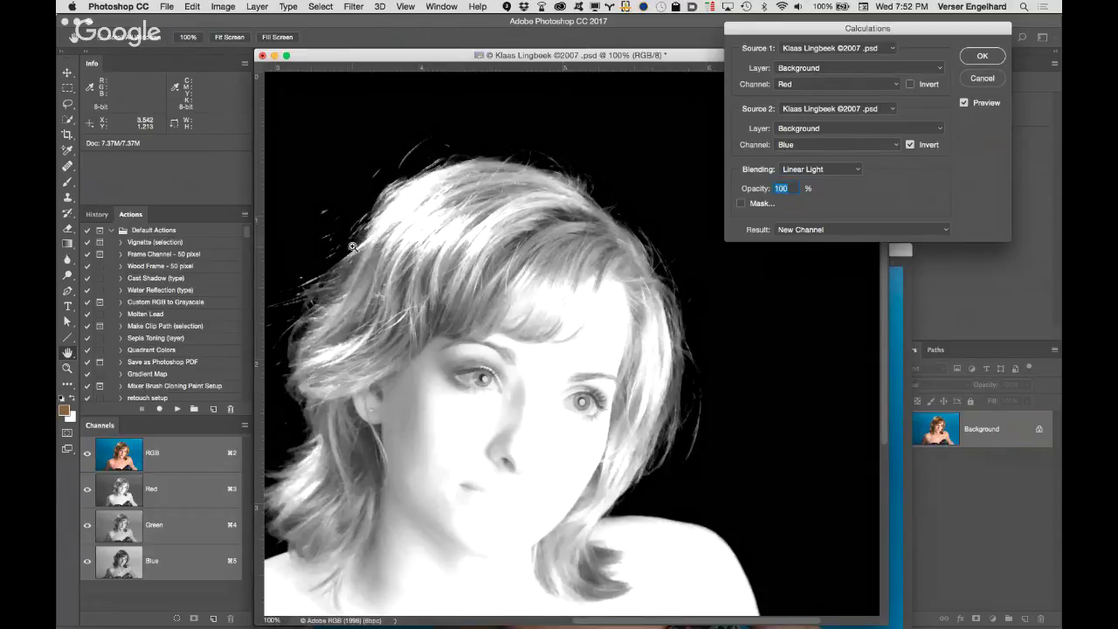
super+click(367, 273)
Apply Calculations with Vivid Light blending to create a new channel, and redisplay the portrait's RGB composite
click(841, 168)
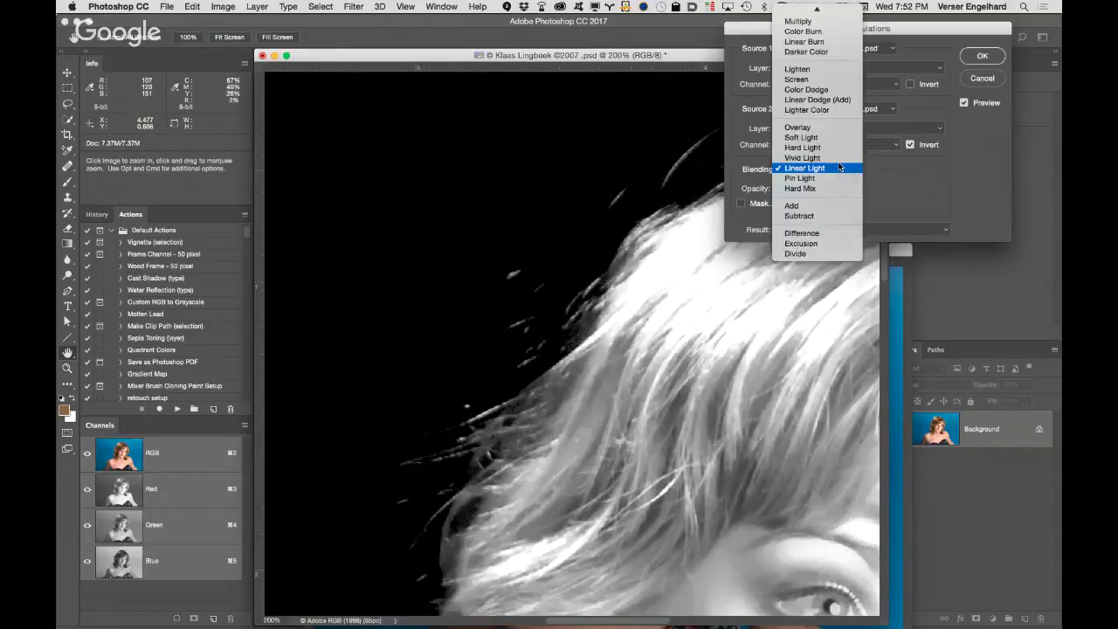
click(837, 159)
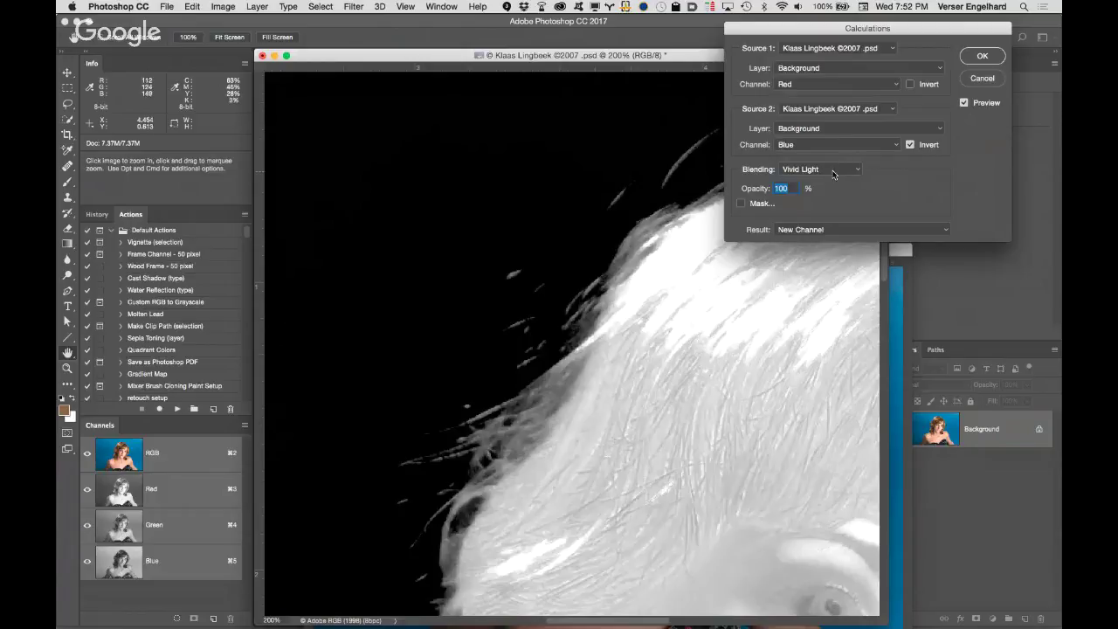
click(829, 174)
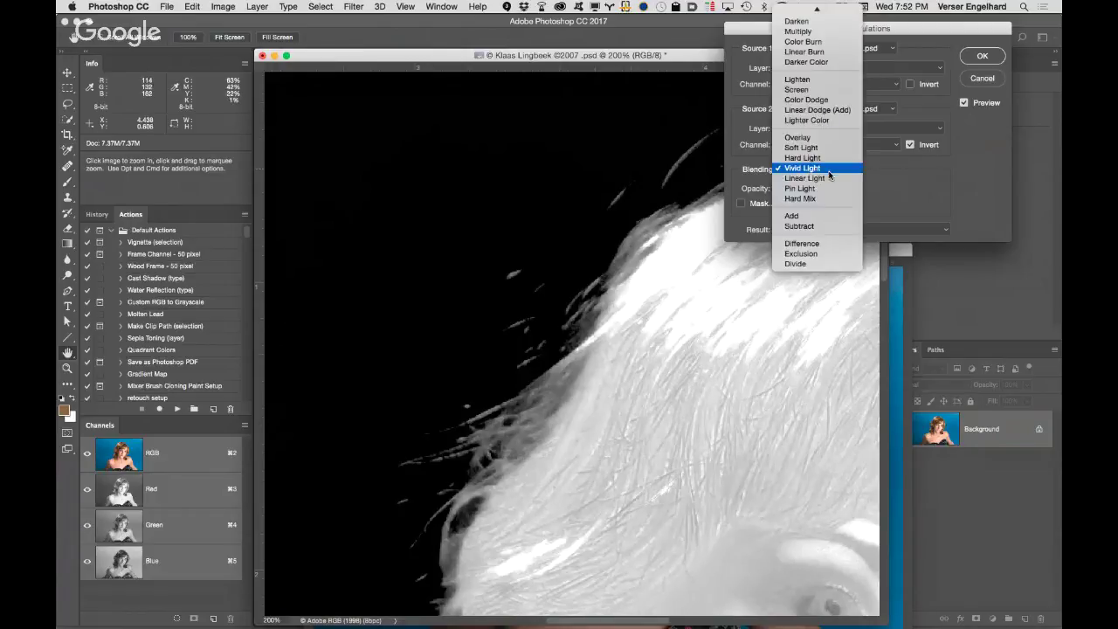
click(865, 194)
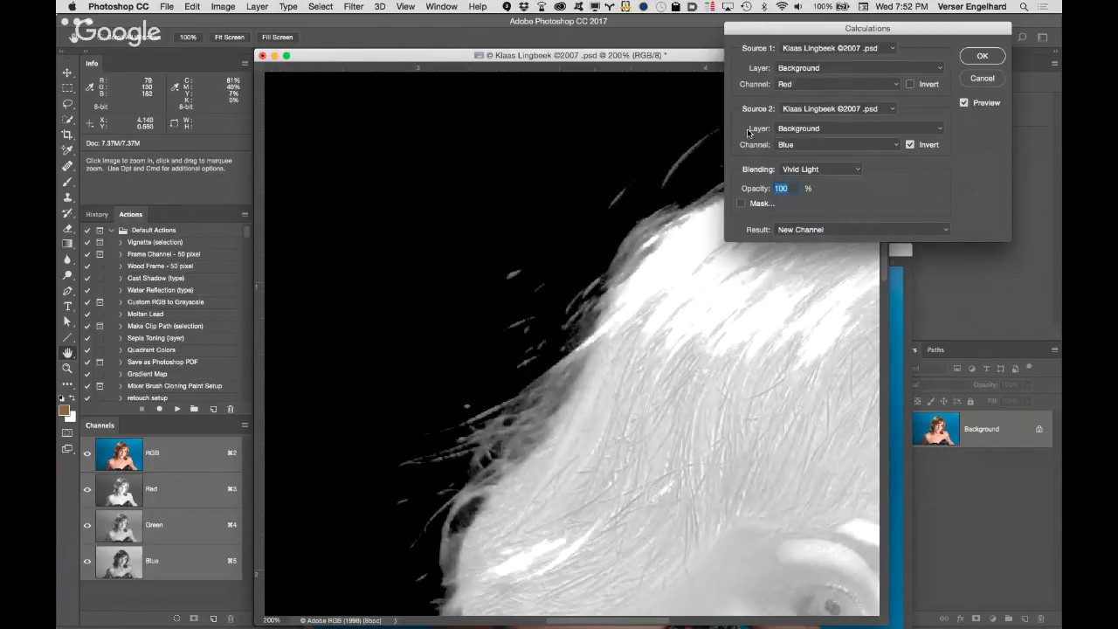
click(982, 57)
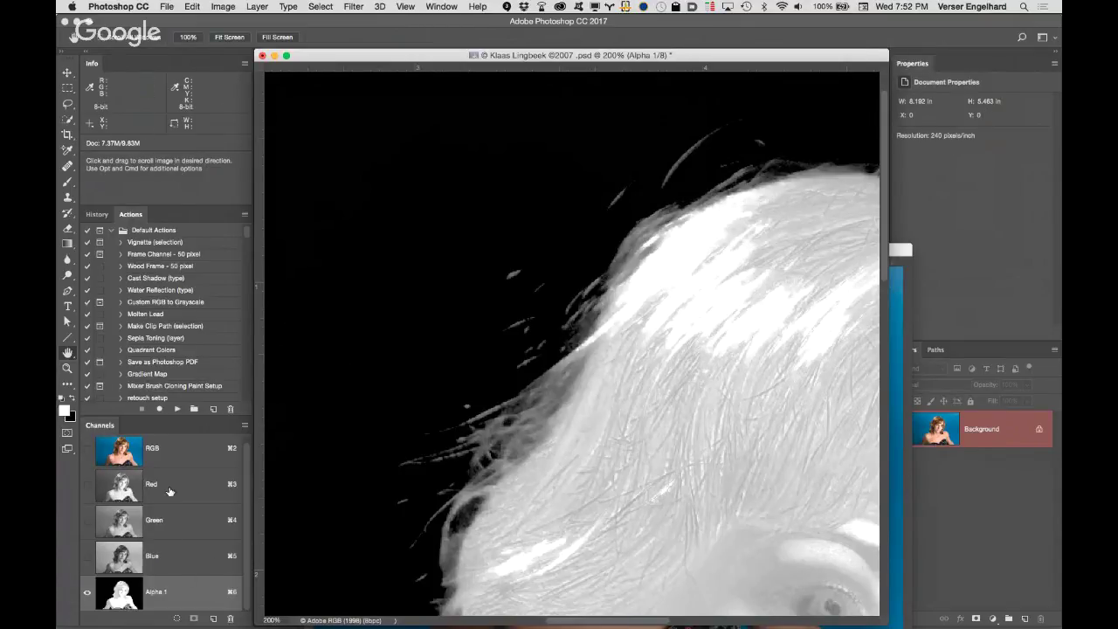
double_click(68, 351)
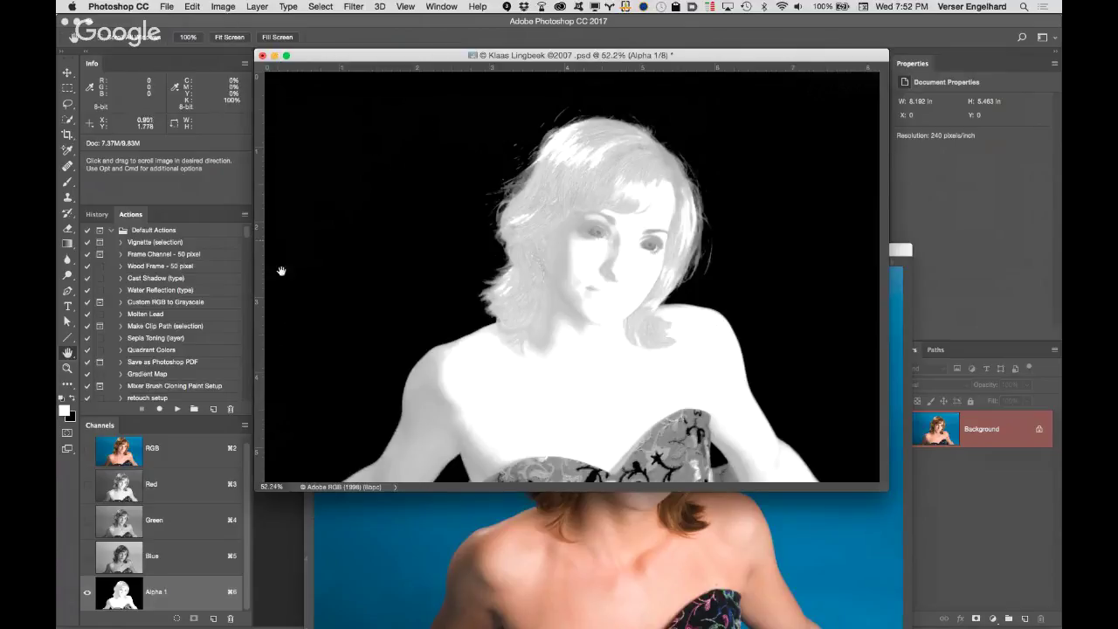
click(179, 450)
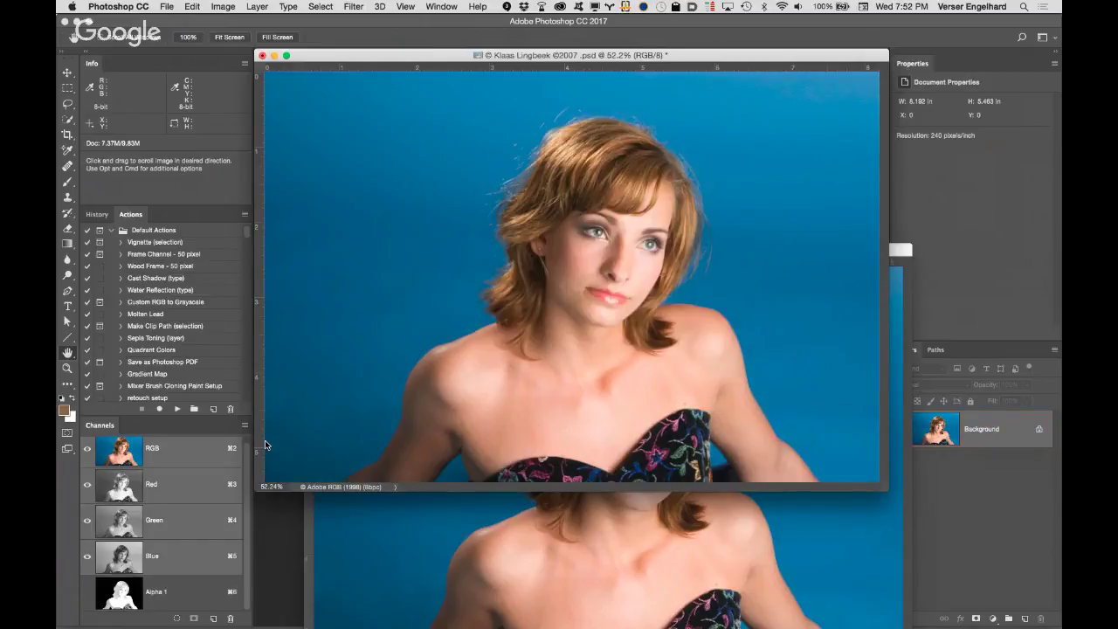
Compare the cmyk document's Cyan channel with the RGB portrait's Red channel, arranging the cmyk window so both images are visible
click(372, 557)
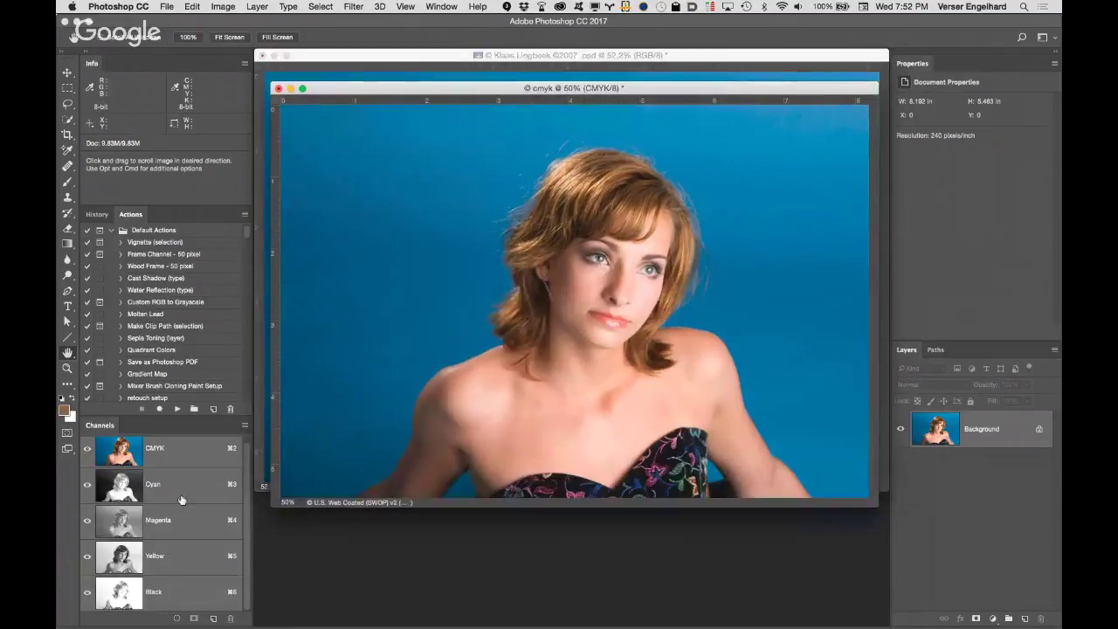
click(201, 483)
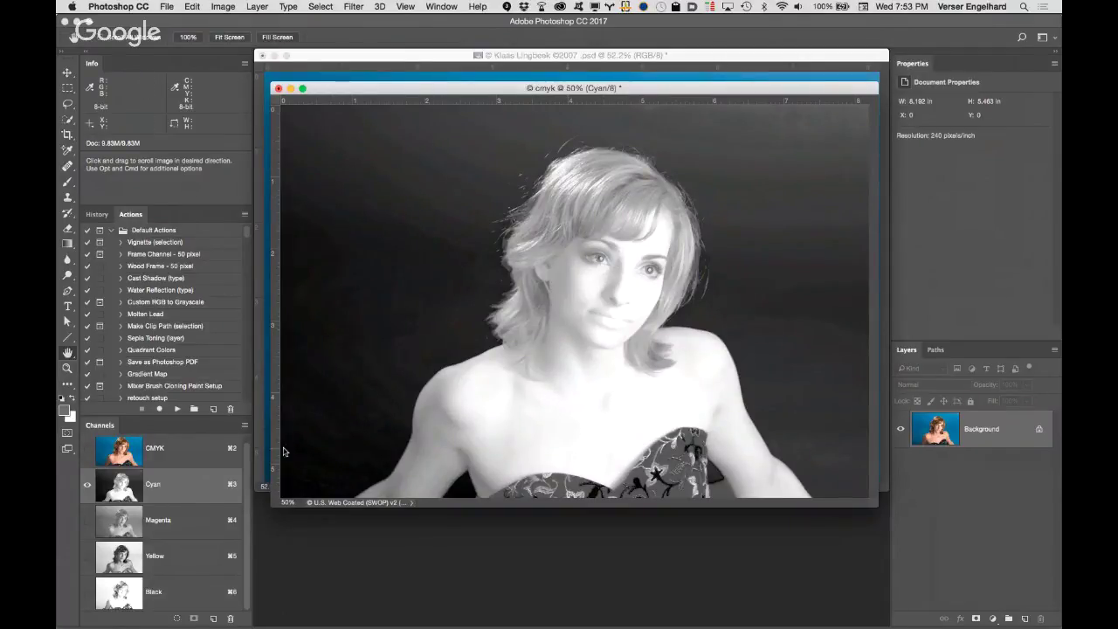
drag(449, 91, 453, 155)
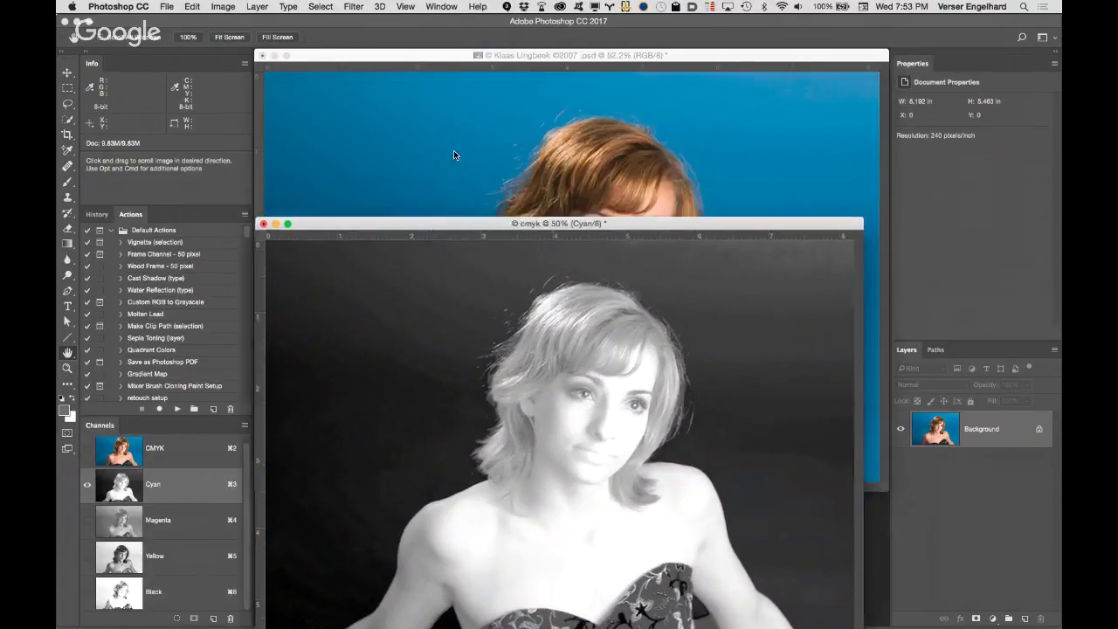
click(453, 155)
key(super+3)
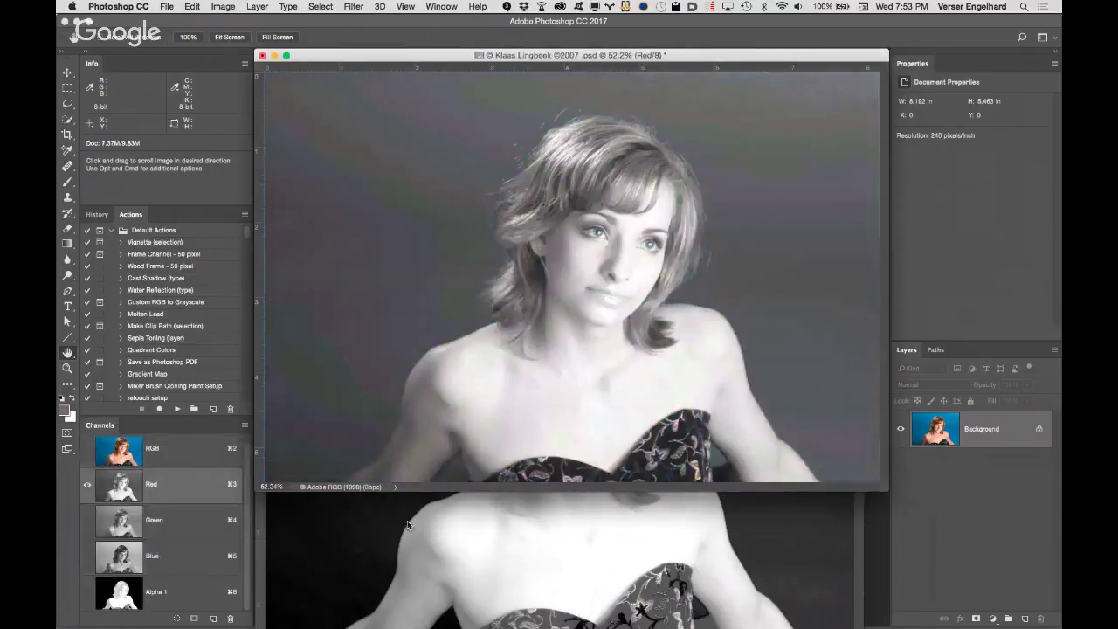
click(512, 519)
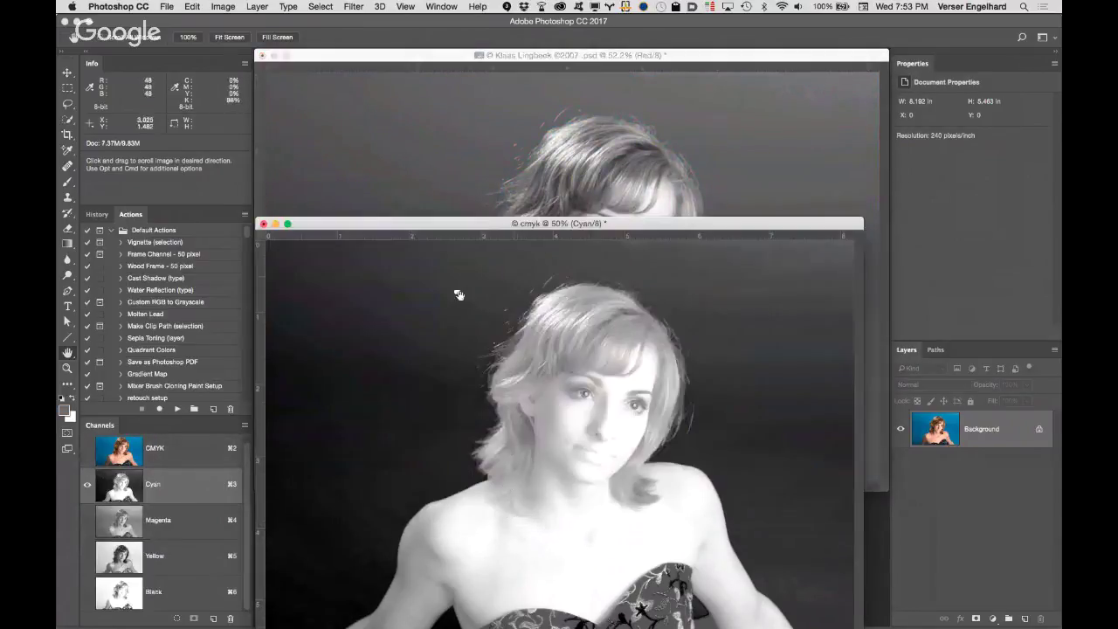
drag(377, 222, 614, 298)
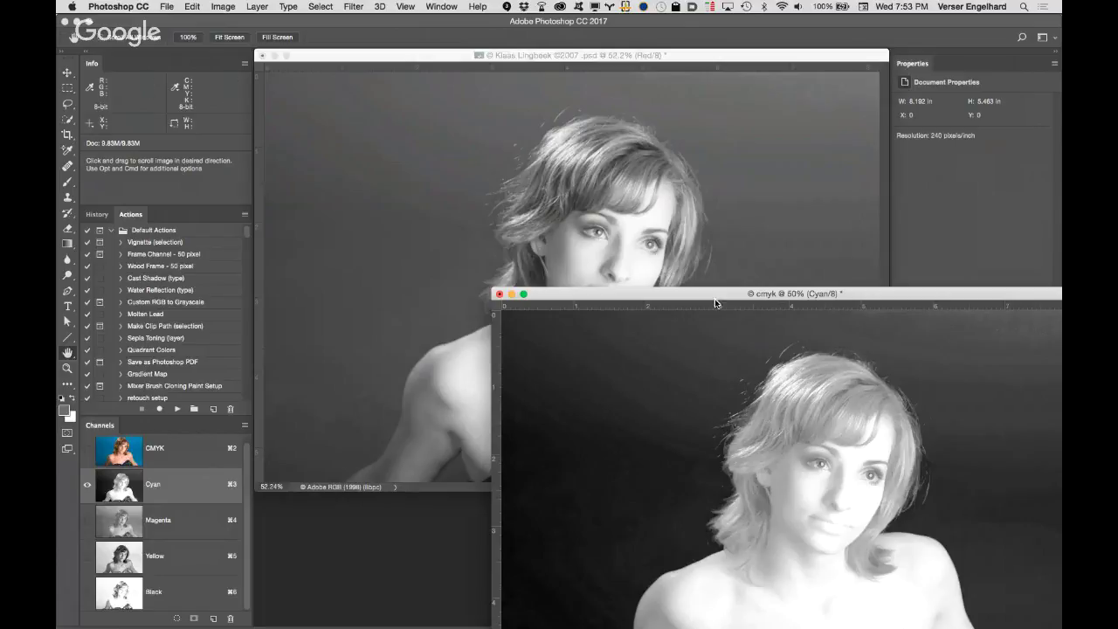
drag(715, 303, 637, 257)
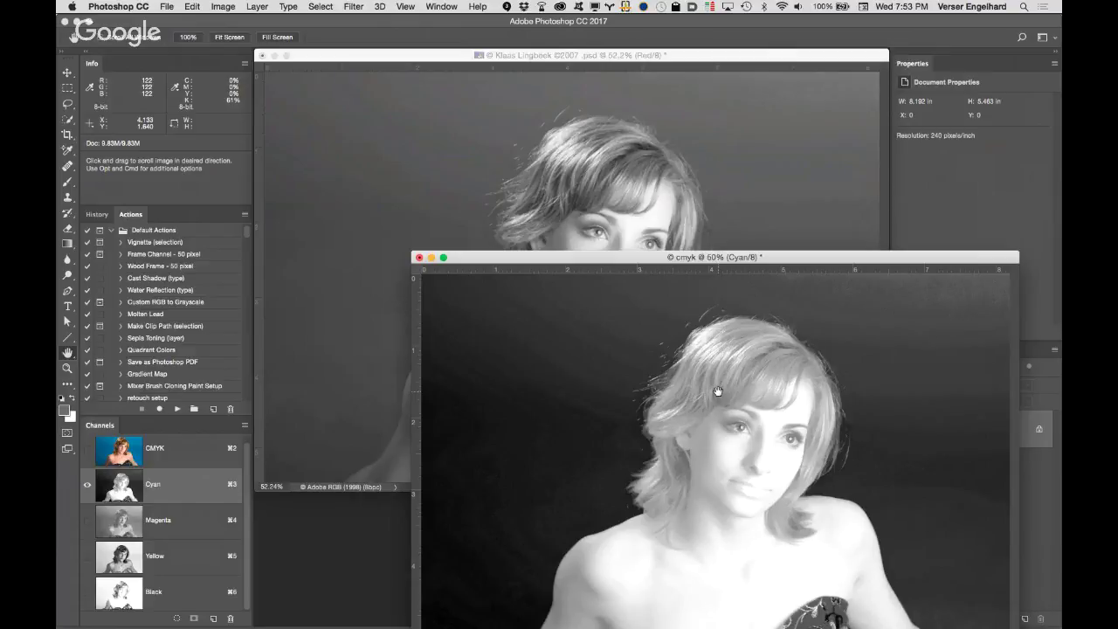
click(368, 265)
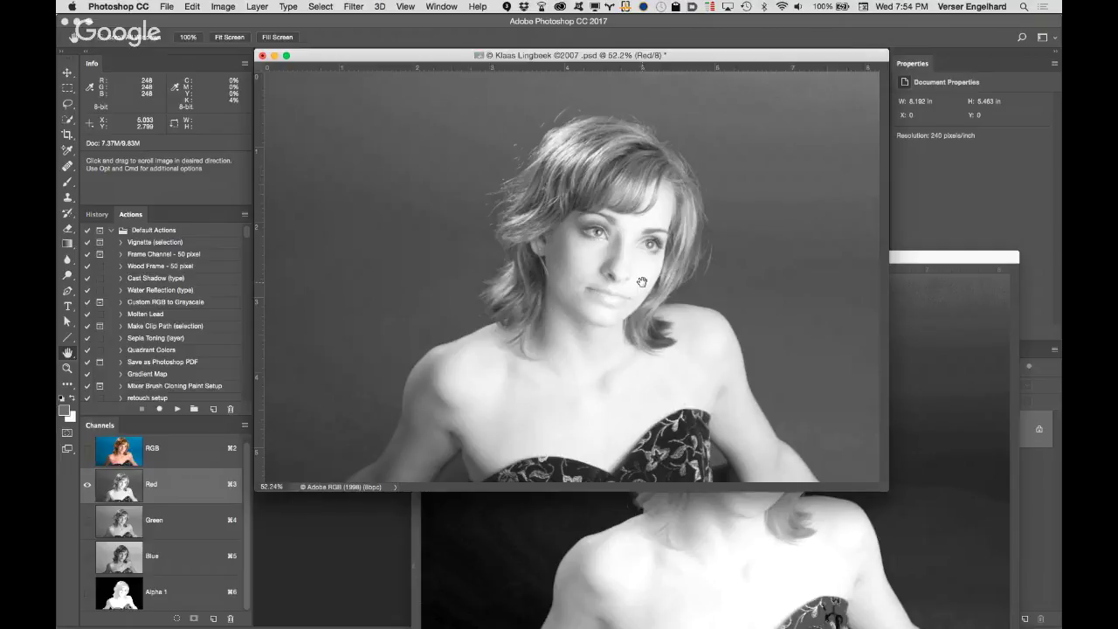
click(707, 564)
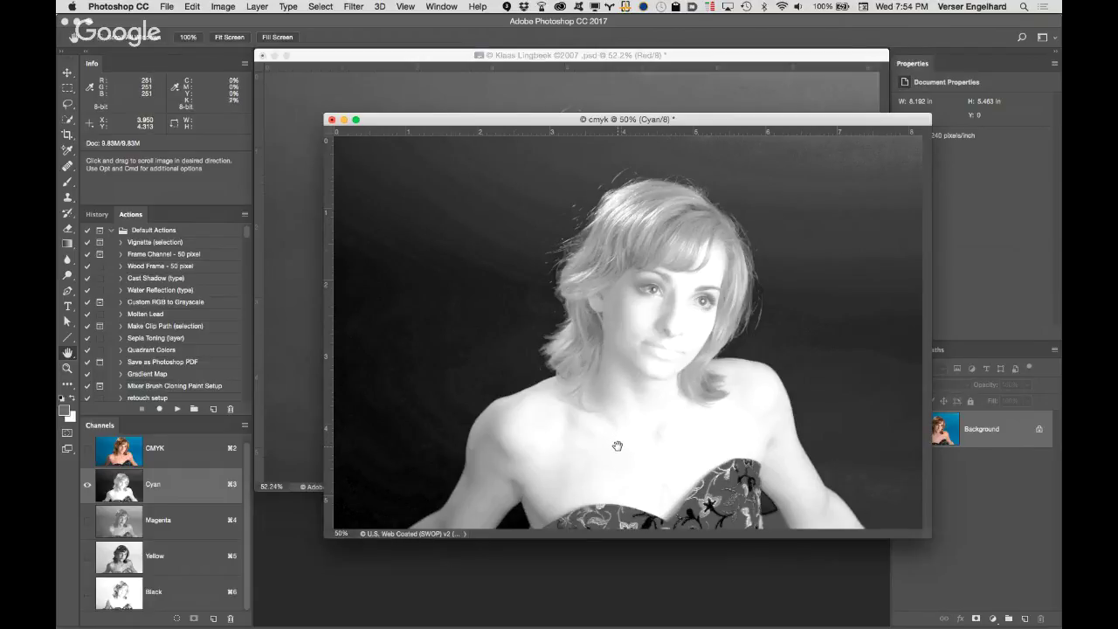
Display the cmyk document's composite, Cyan channel and Magenta channel in turn to compare their contrast
click(231, 443)
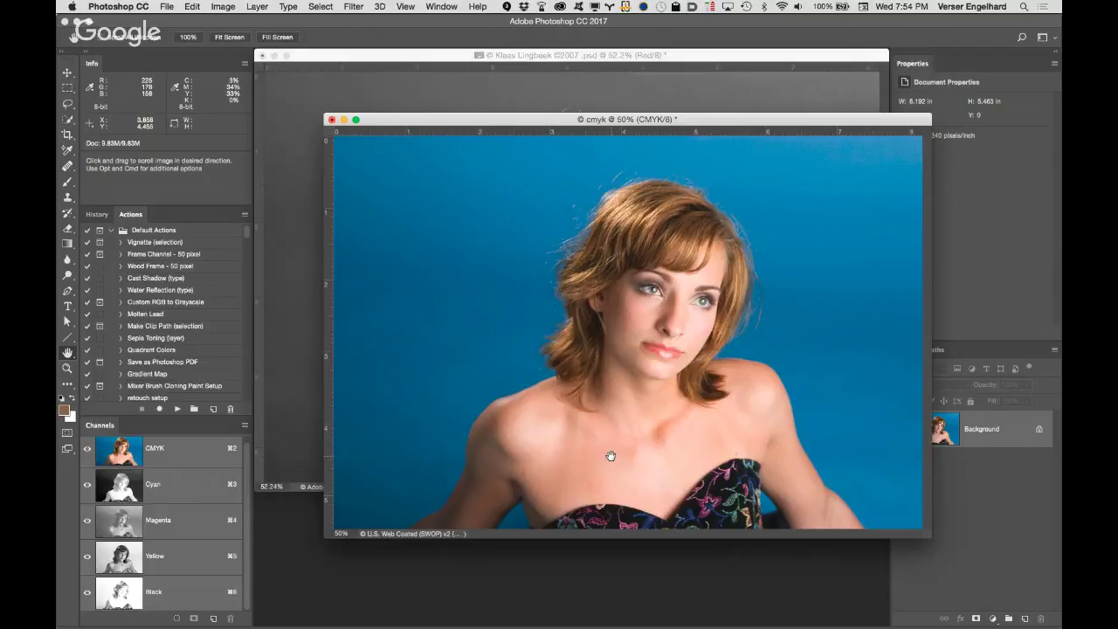
click(188, 486)
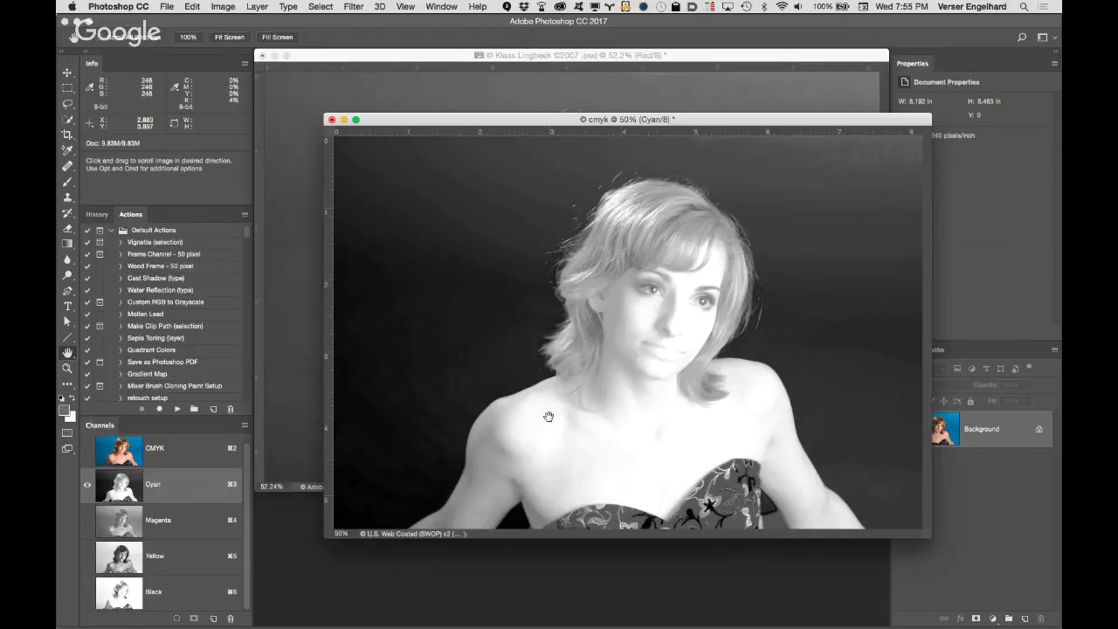
click(197, 520)
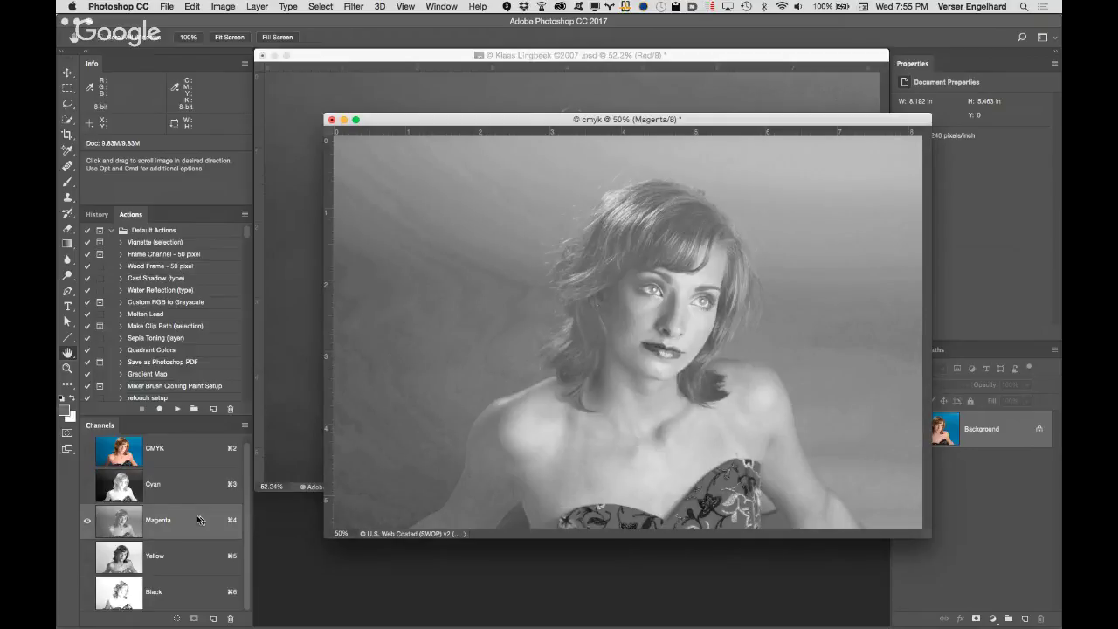
Compare the cmyk document's Yellow channel with the RGB portrait's Blue channel in overlapping windows
key(super+5)
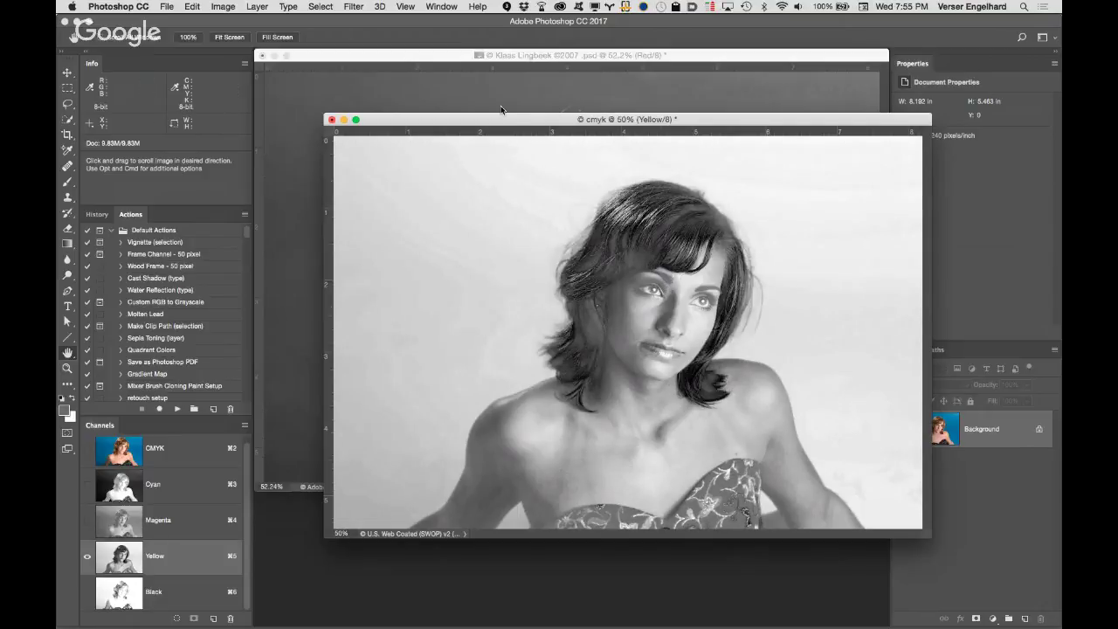
drag(486, 112, 553, 158)
click(437, 204)
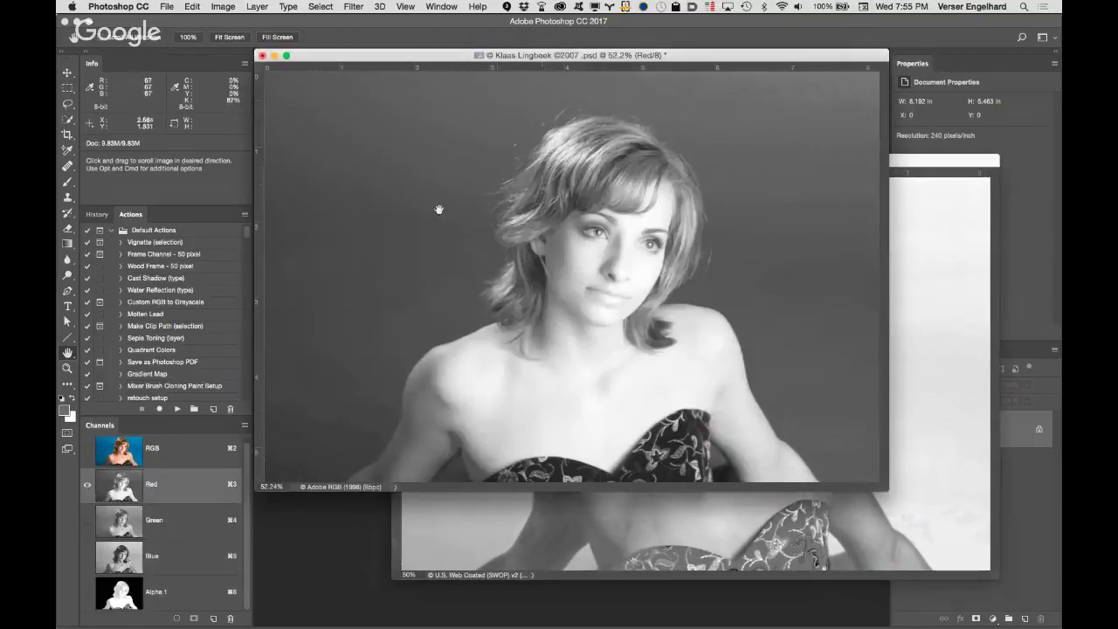
click(174, 556)
click(411, 544)
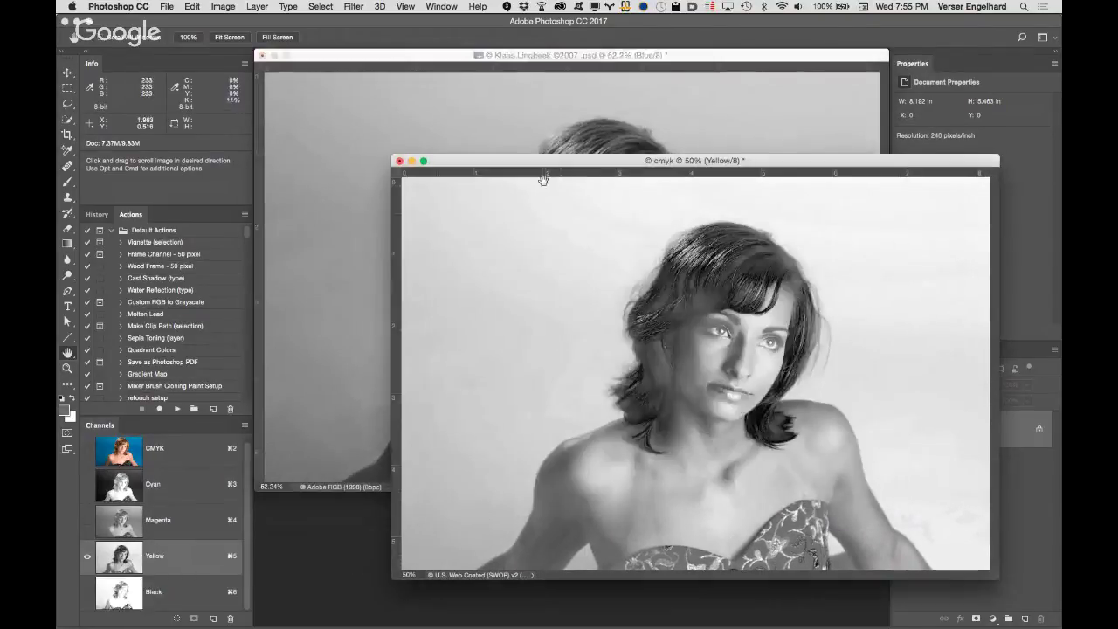
drag(539, 168, 580, 271)
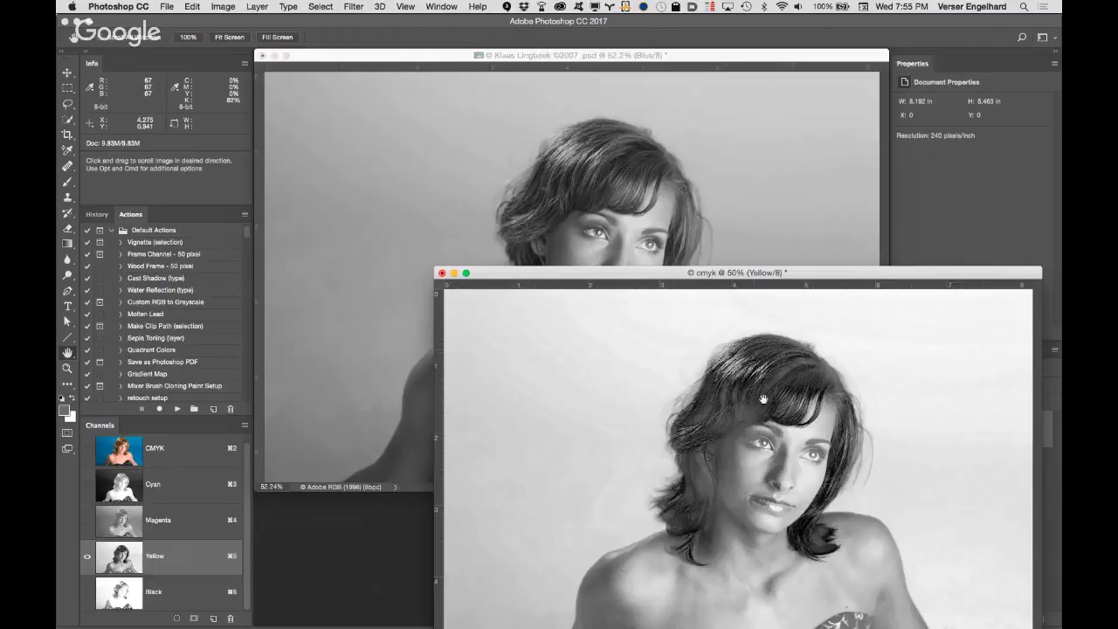
Examine the Yellow channel's hair edges at 200% zoom and move the cmyk window clear of the RGB portrait
key(z)
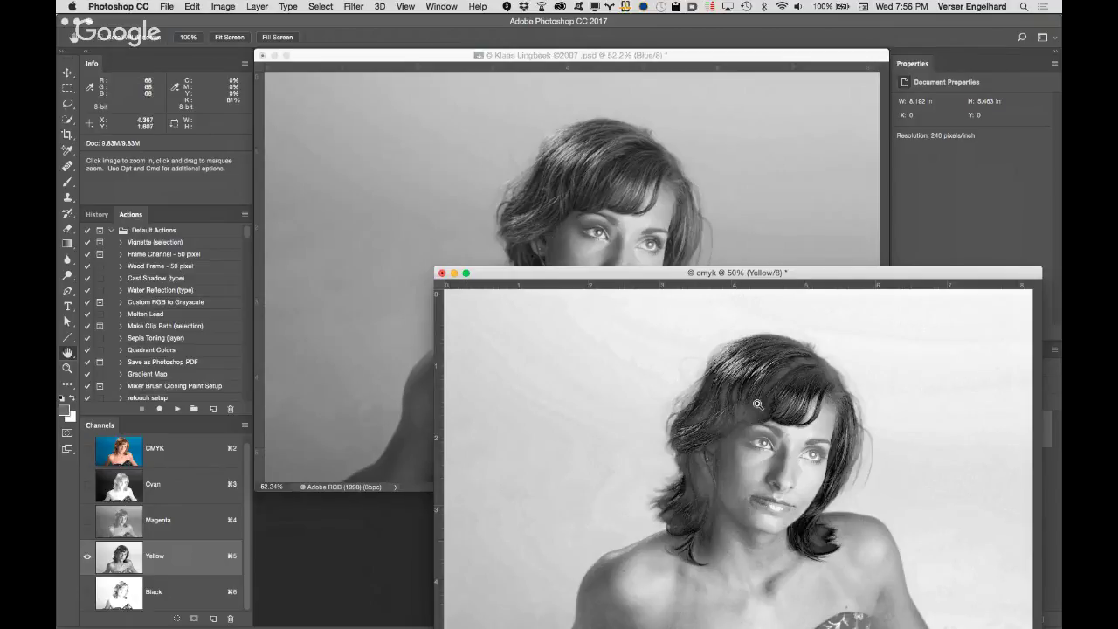
click(736, 382)
click(568, 267)
click(476, 260)
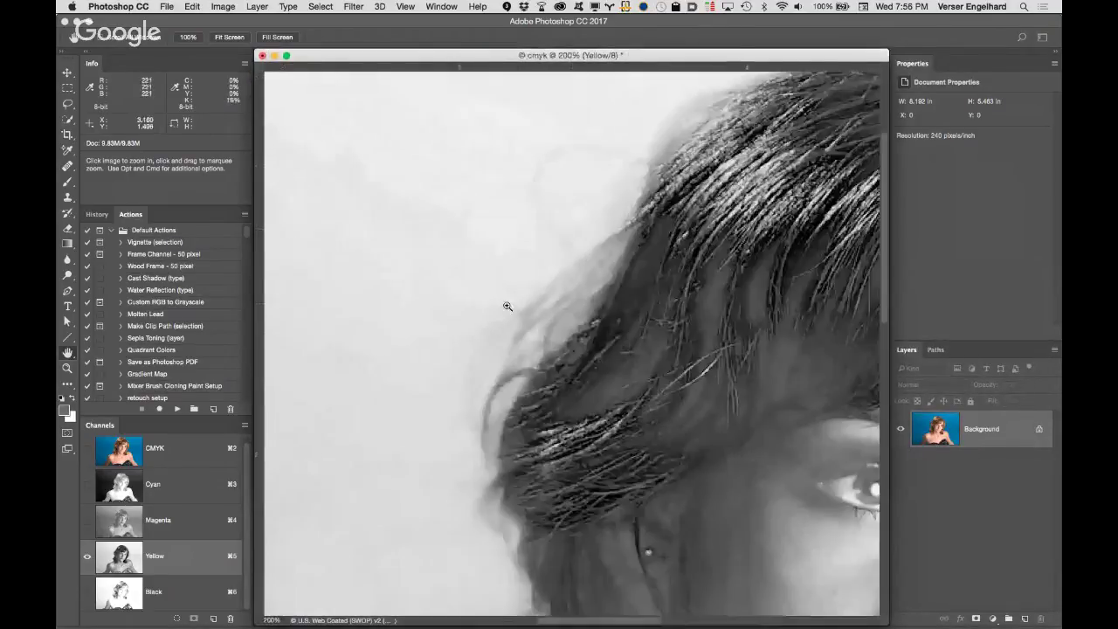
drag(666, 282, 528, 307)
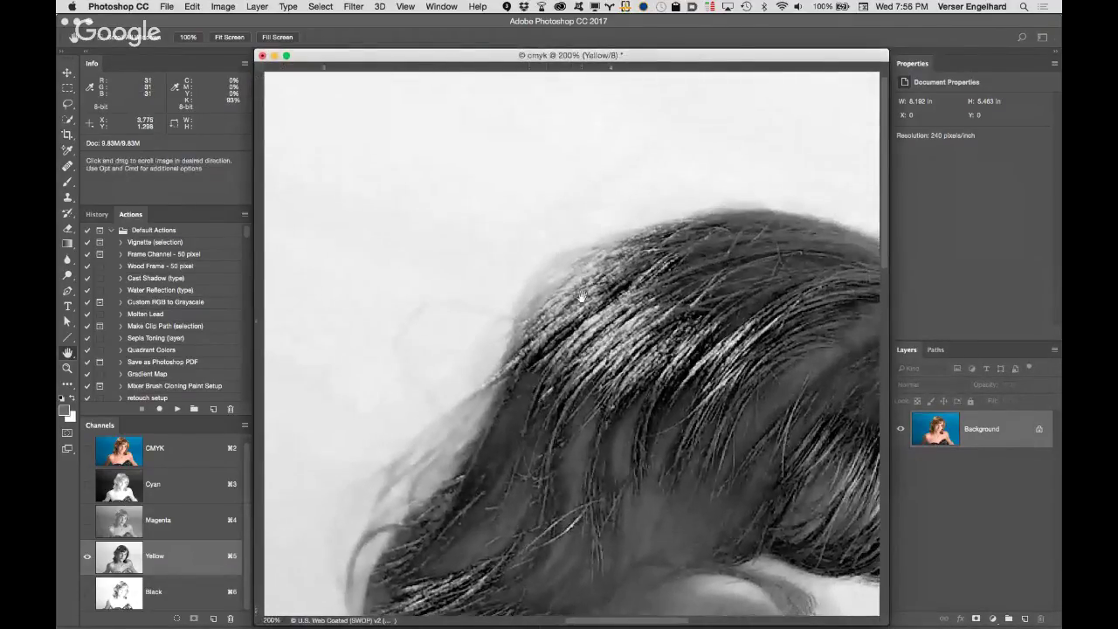
drag(489, 56, 610, 276)
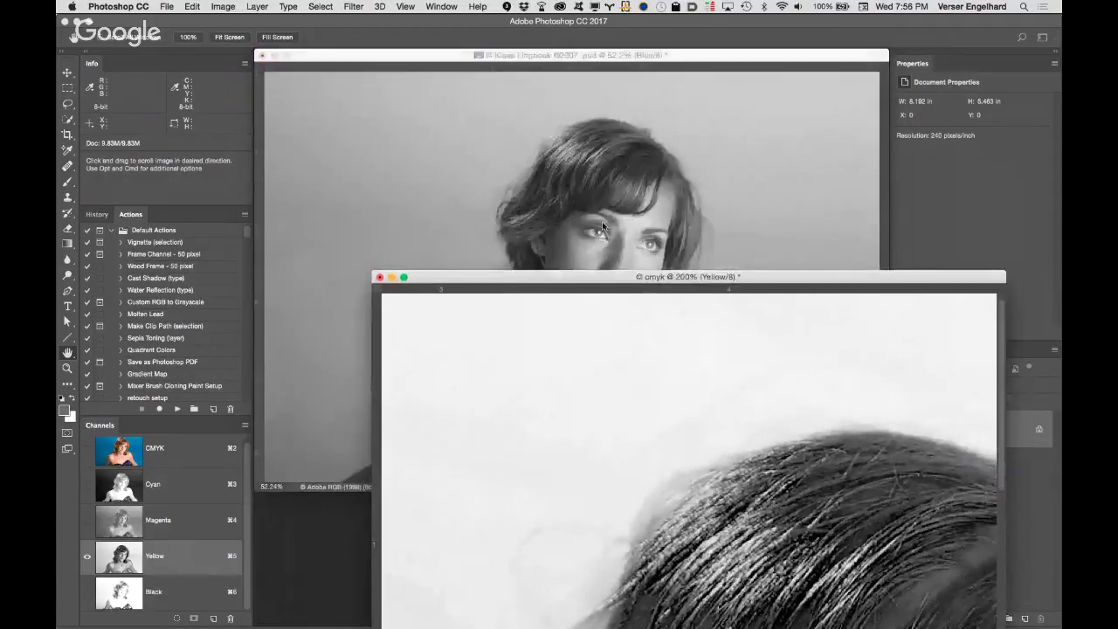
Zoom the RGB portrait's Blue channel to 200% and compare its hair edges with the cmyk document's Yellow channel
click(568, 166)
key(z)
click(529, 185)
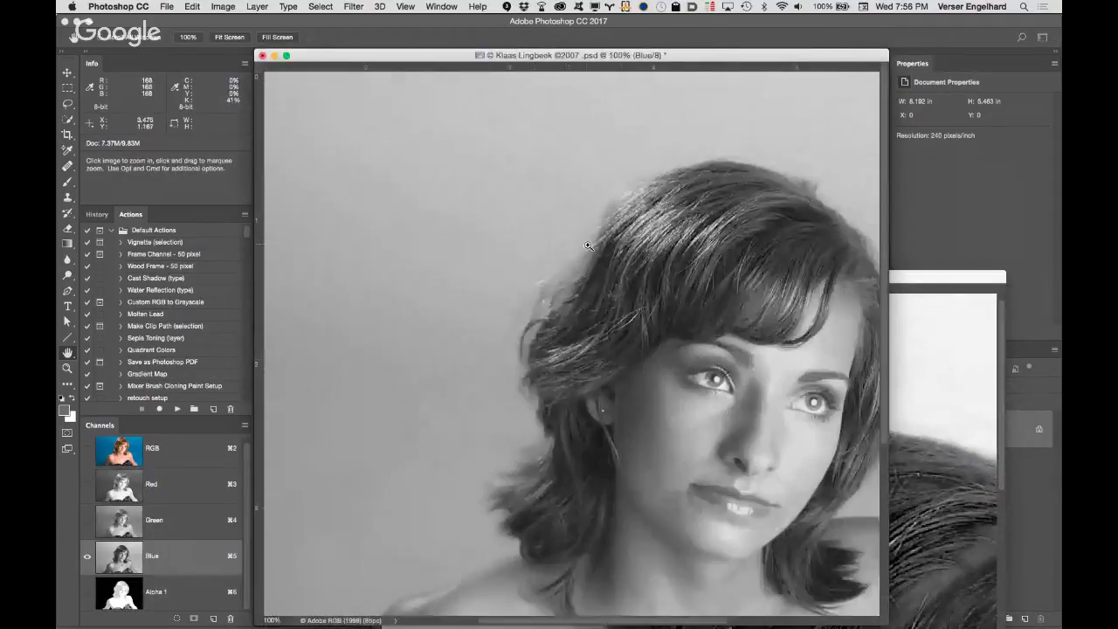
click(558, 227)
click(612, 346)
click(948, 373)
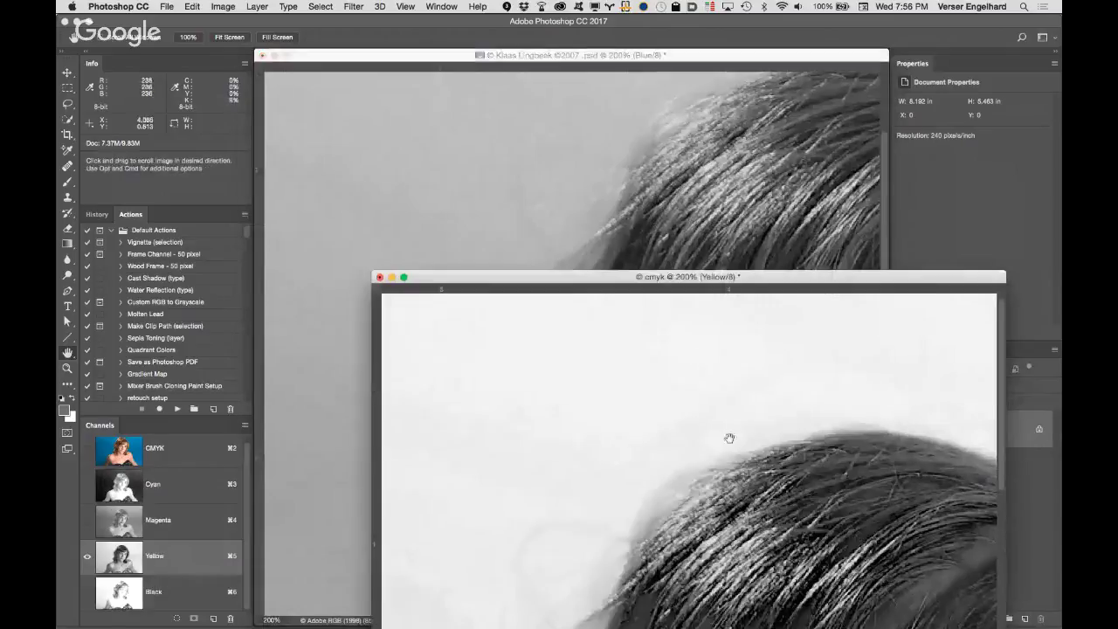
Fit the whole cmyk image in view and compare its Cyan and Yellow channels
double_click(524, 276)
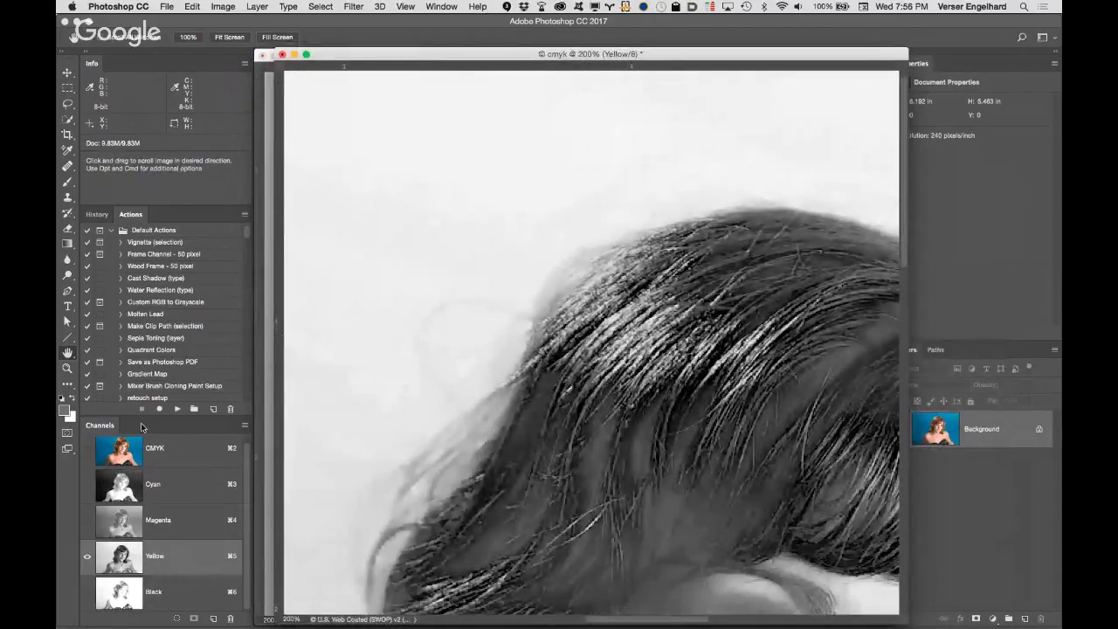
double_click(68, 352)
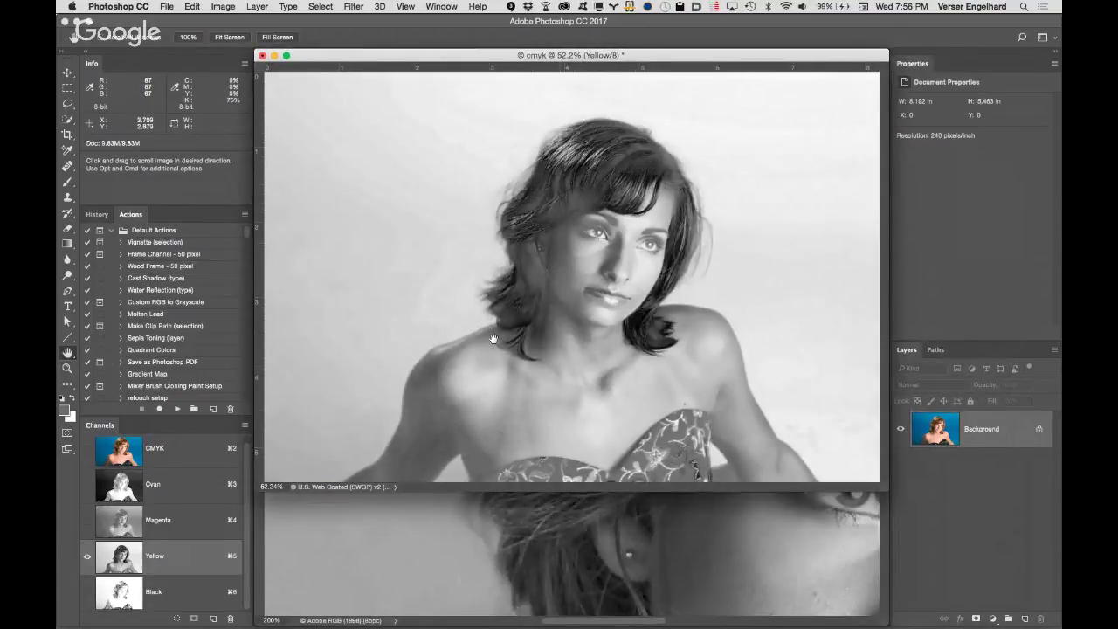
click(194, 485)
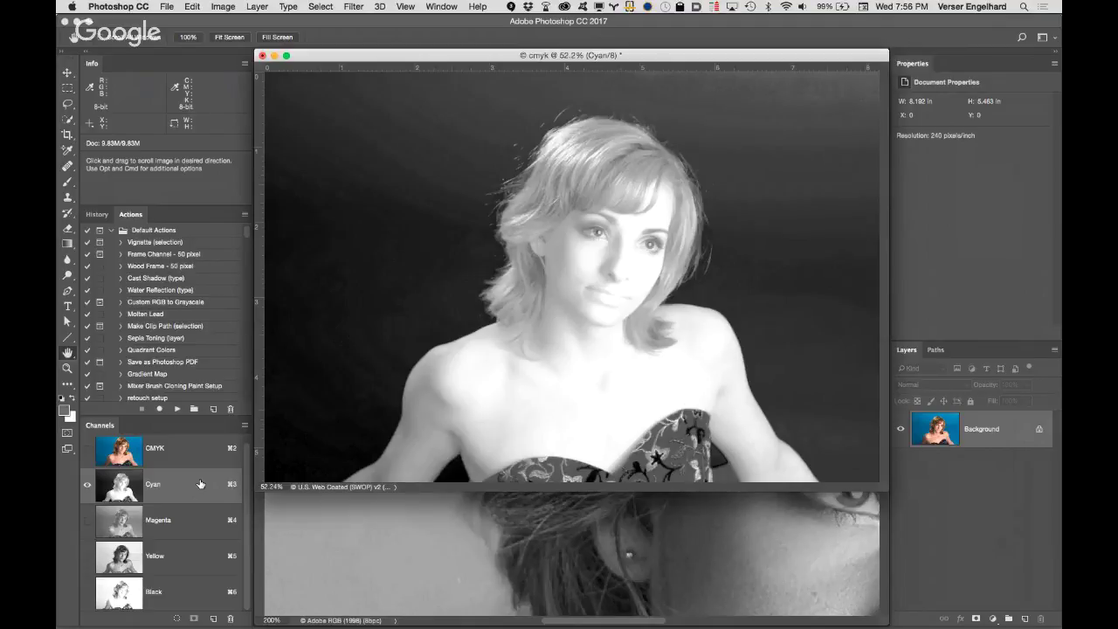
click(187, 562)
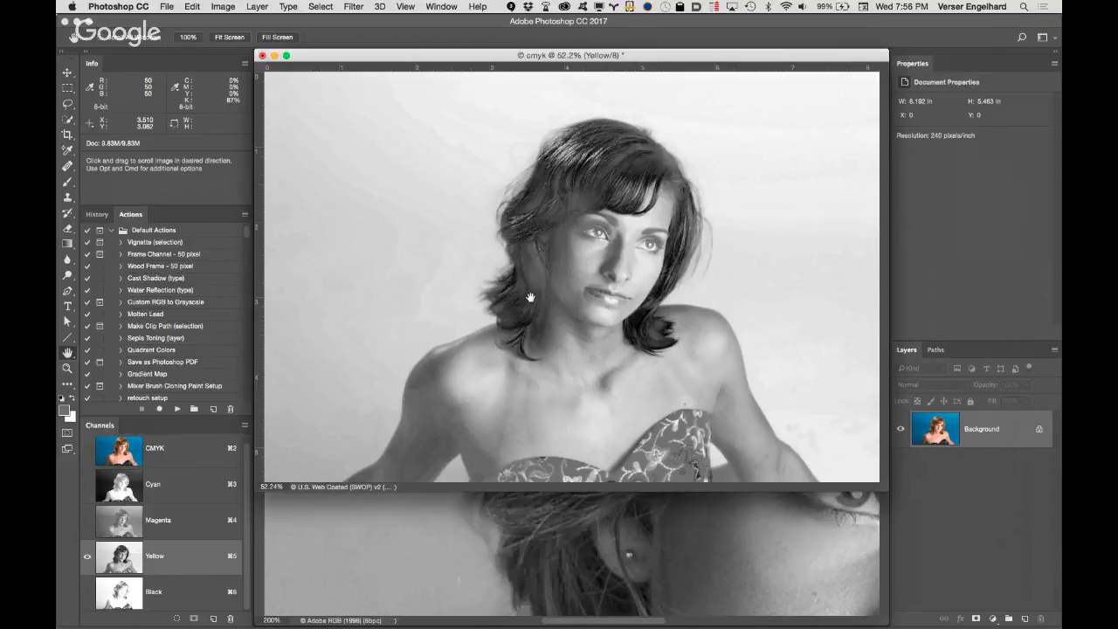
Move the cmyk window aside, display the RGB portrait's composite, and open Calculations with its dialog placed over the image
drag(463, 63, 516, 270)
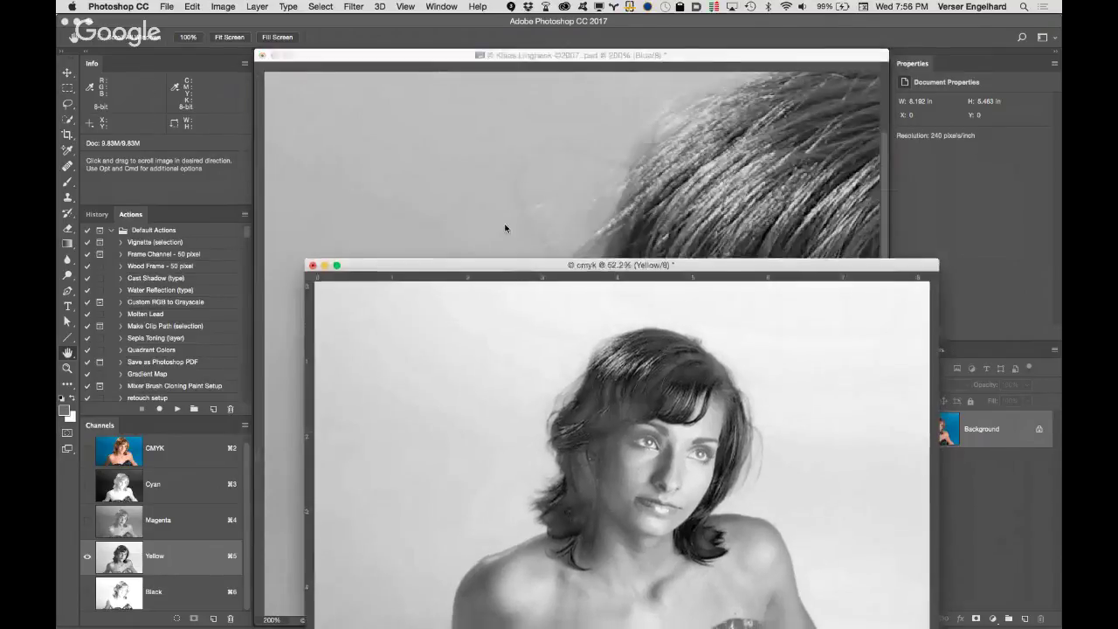
click(507, 227)
click(166, 445)
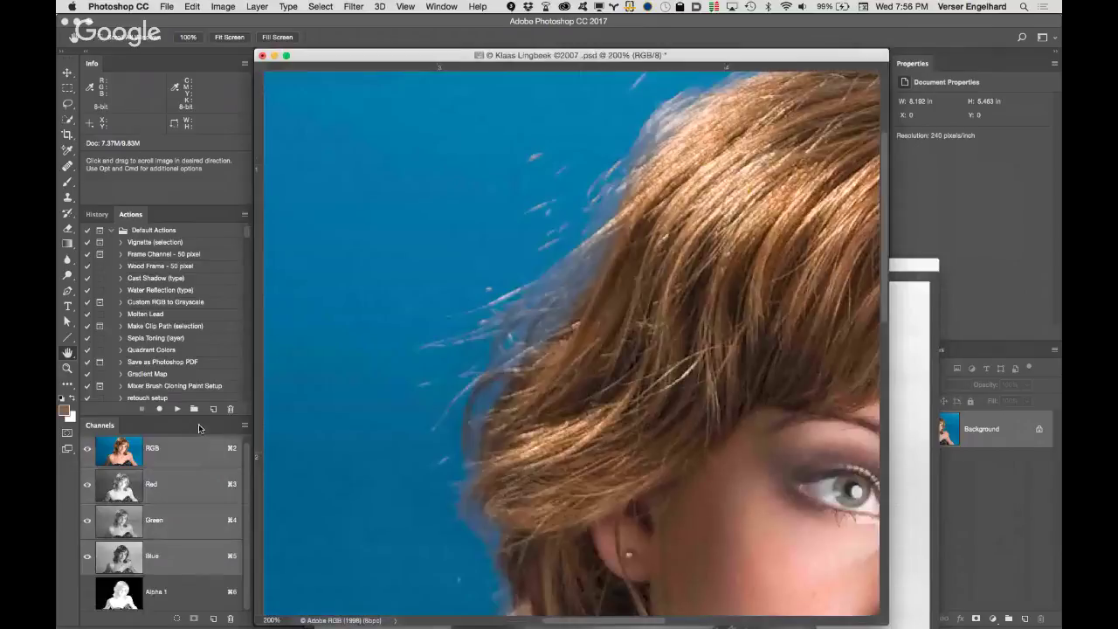
click(222, 6)
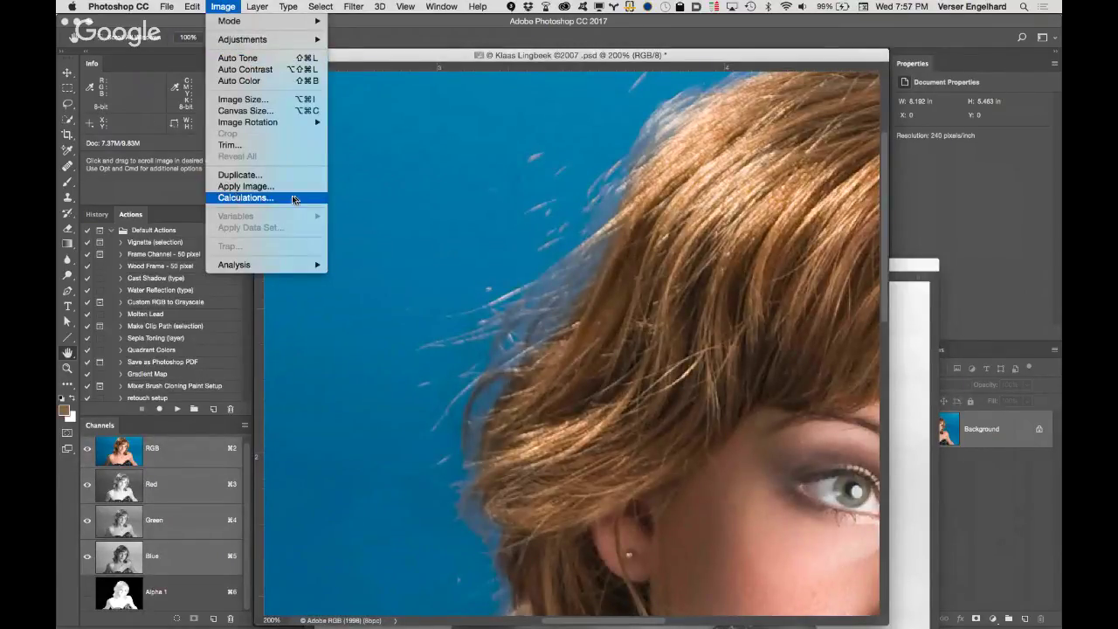
click(240, 198)
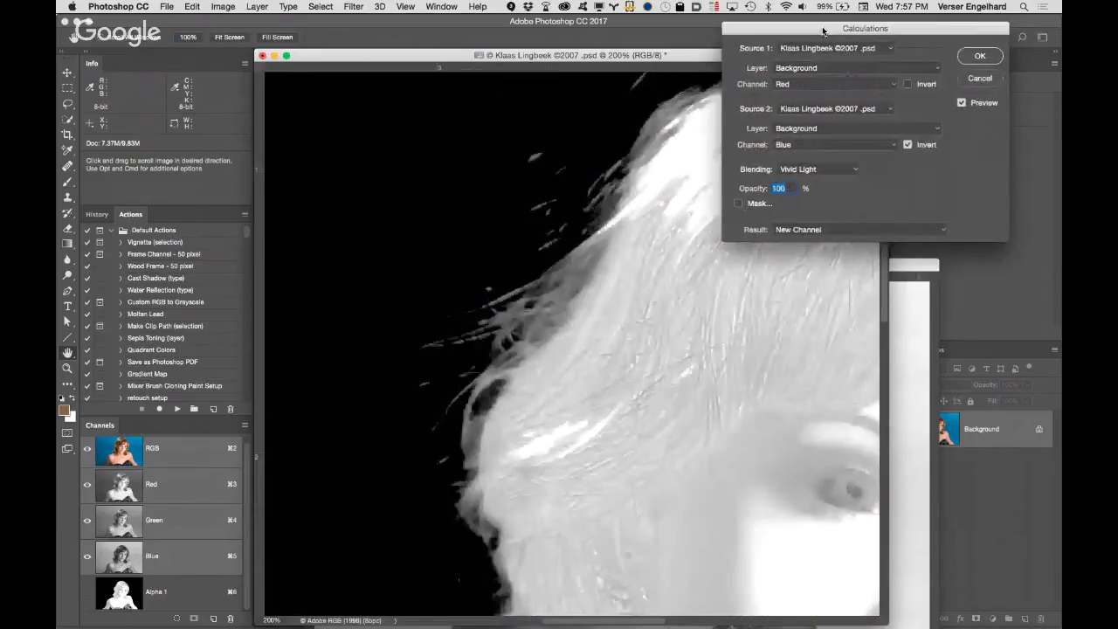
drag(822, 34, 702, 97)
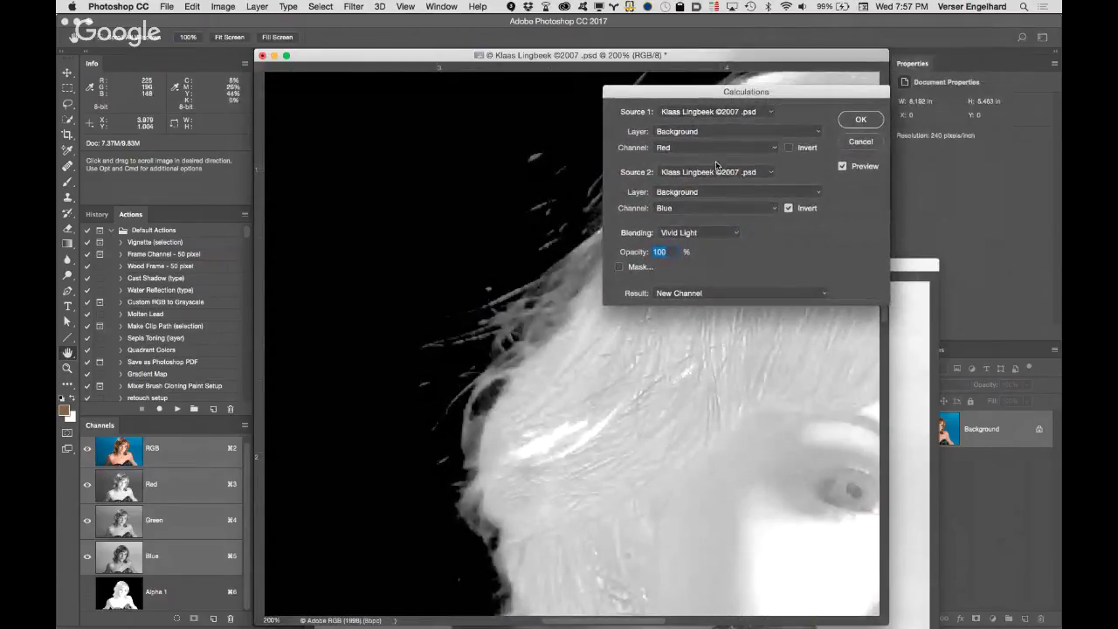
Set Source 1 of the calculation to the cmyk document's Yellow channel, inverted
click(759, 112)
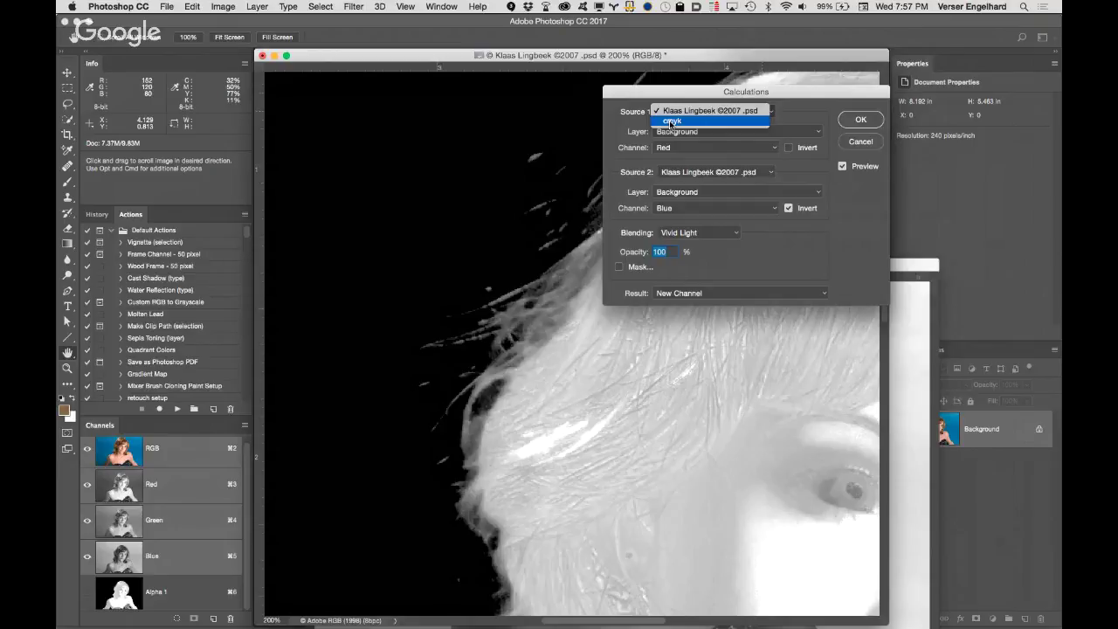
click(671, 122)
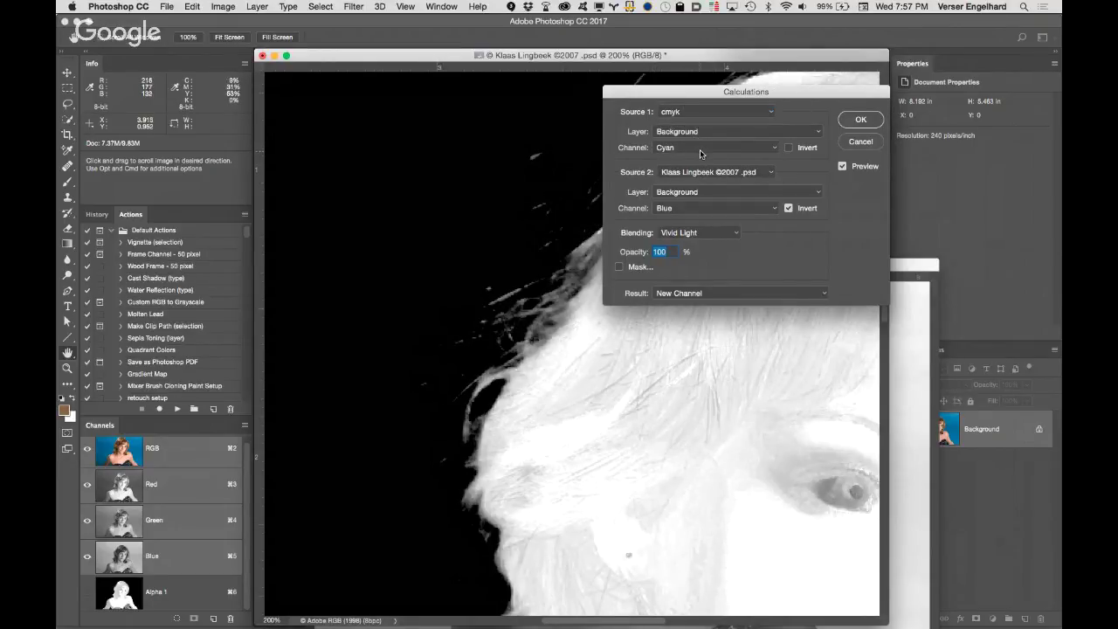
click(702, 151)
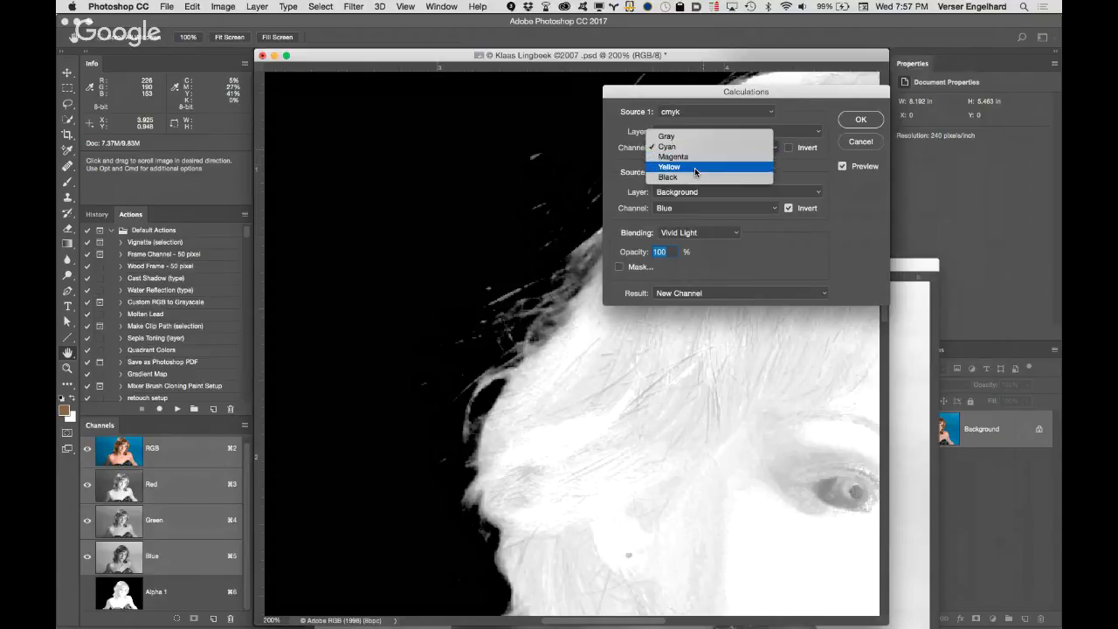
click(695, 167)
click(788, 148)
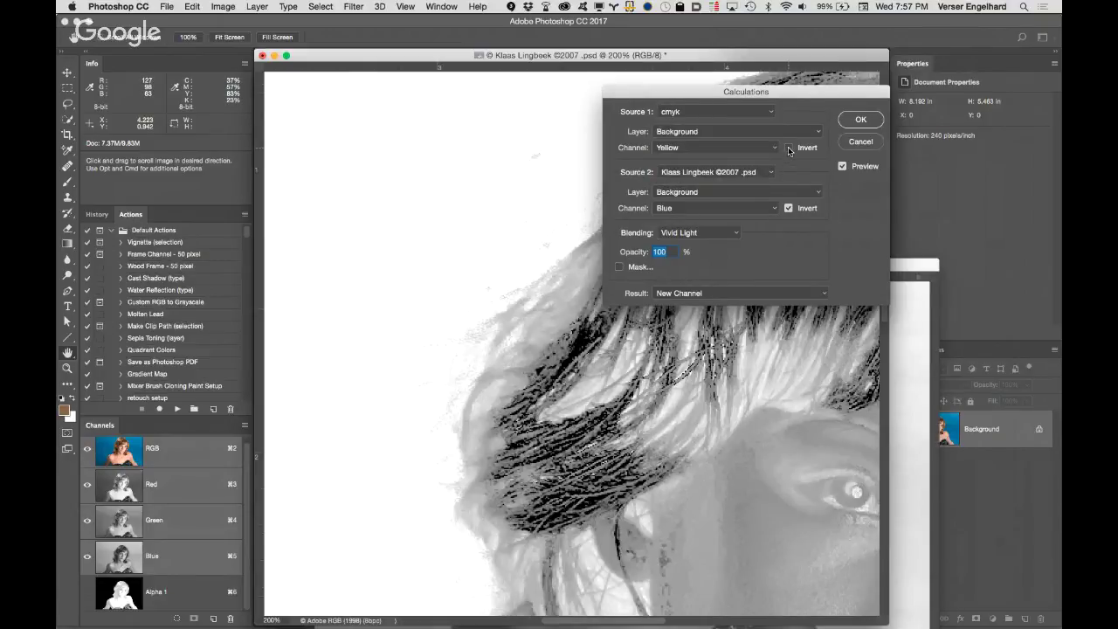
click(787, 146)
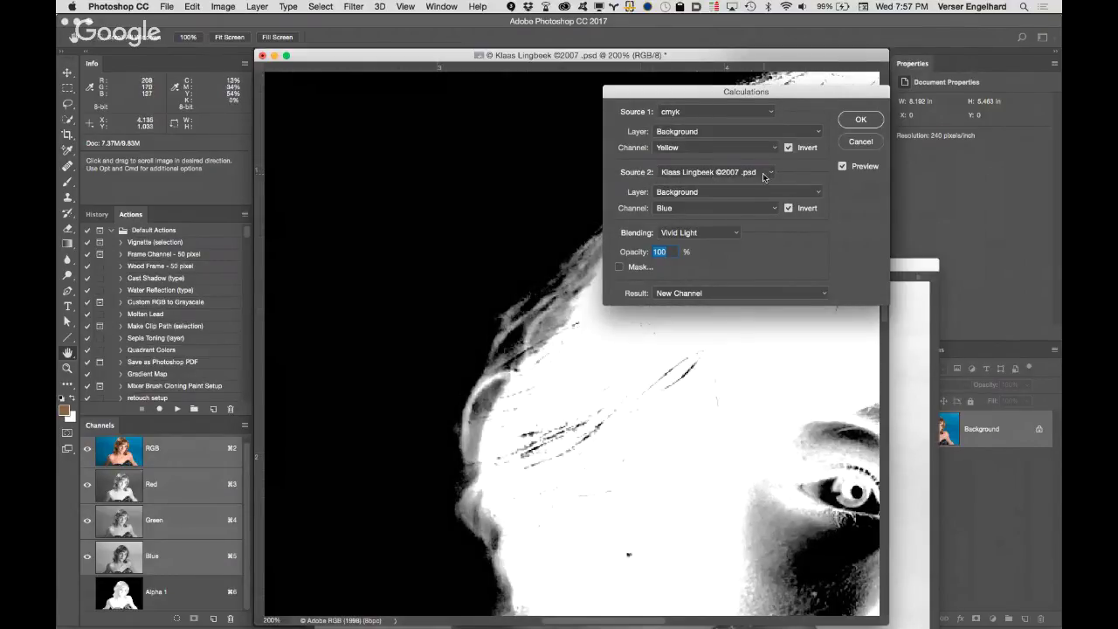
Set Source 2 to the cmyk document's Cyan channel without inversion, and move the dialog clear of the hair
click(765, 175)
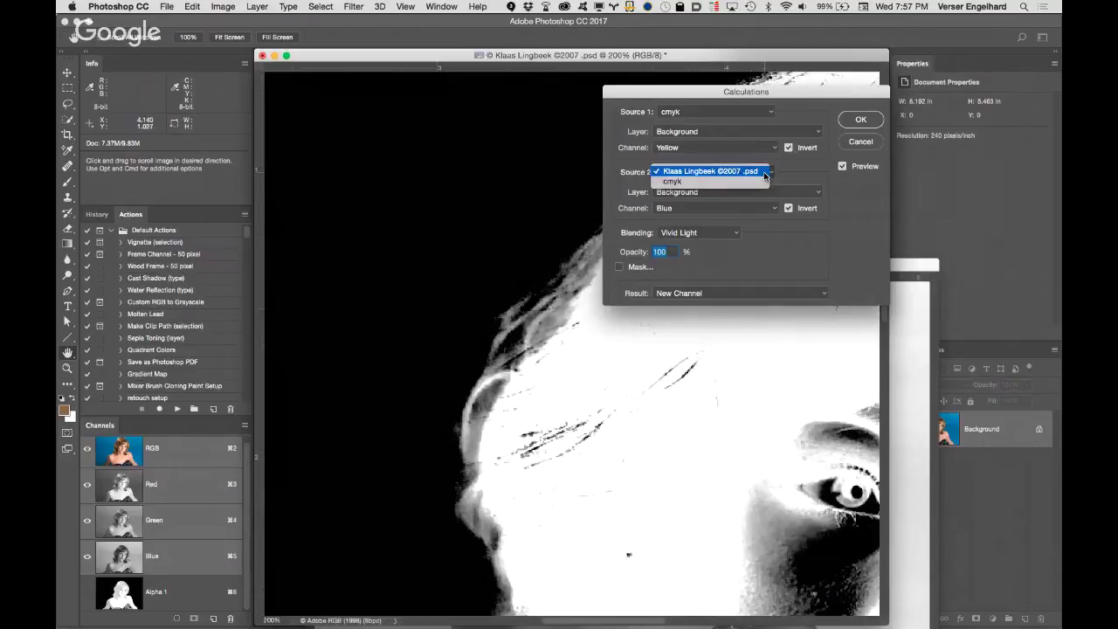
click(696, 182)
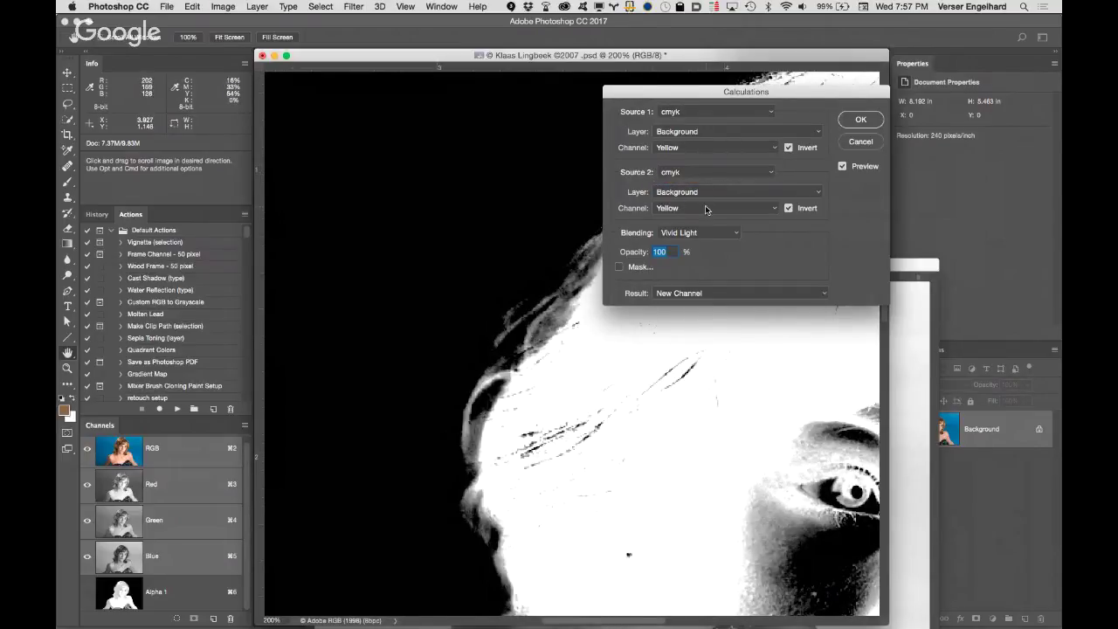
click(706, 209)
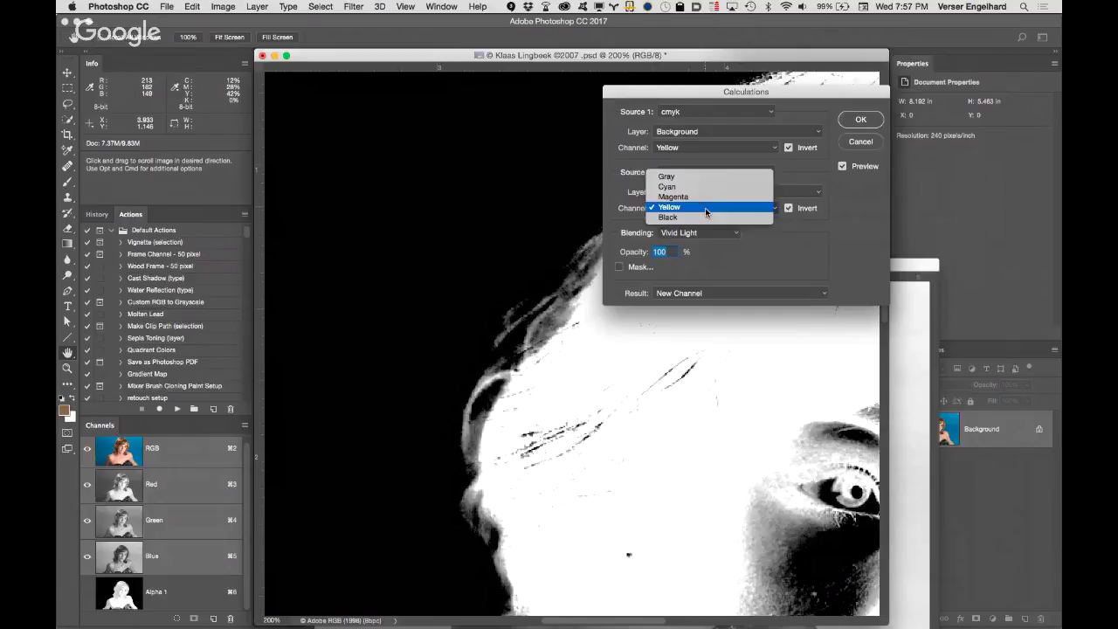
click(706, 186)
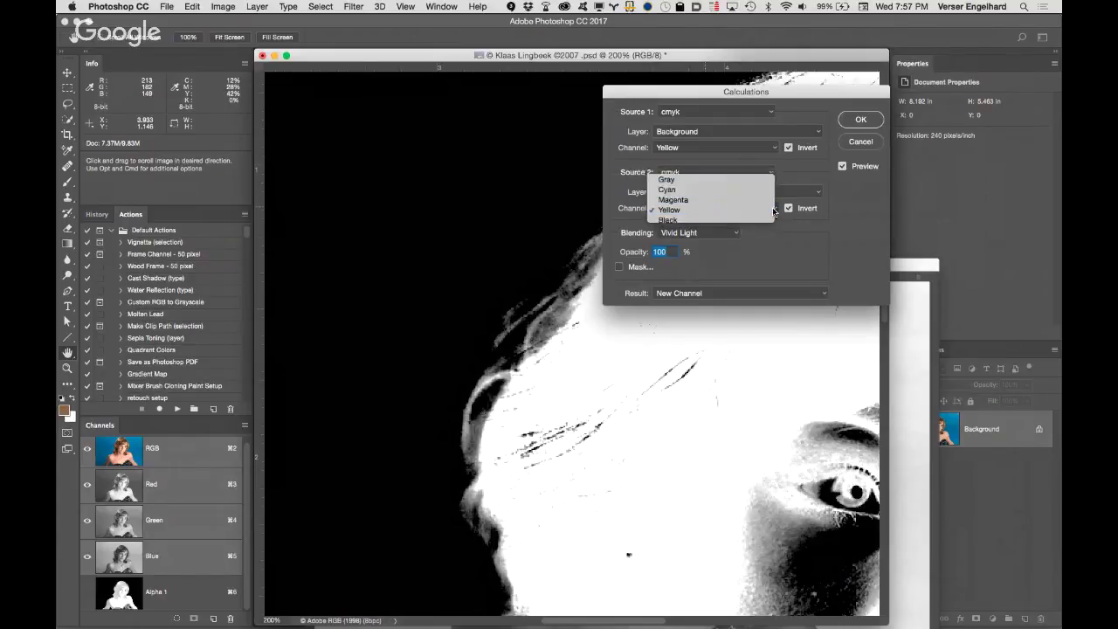
click(787, 209)
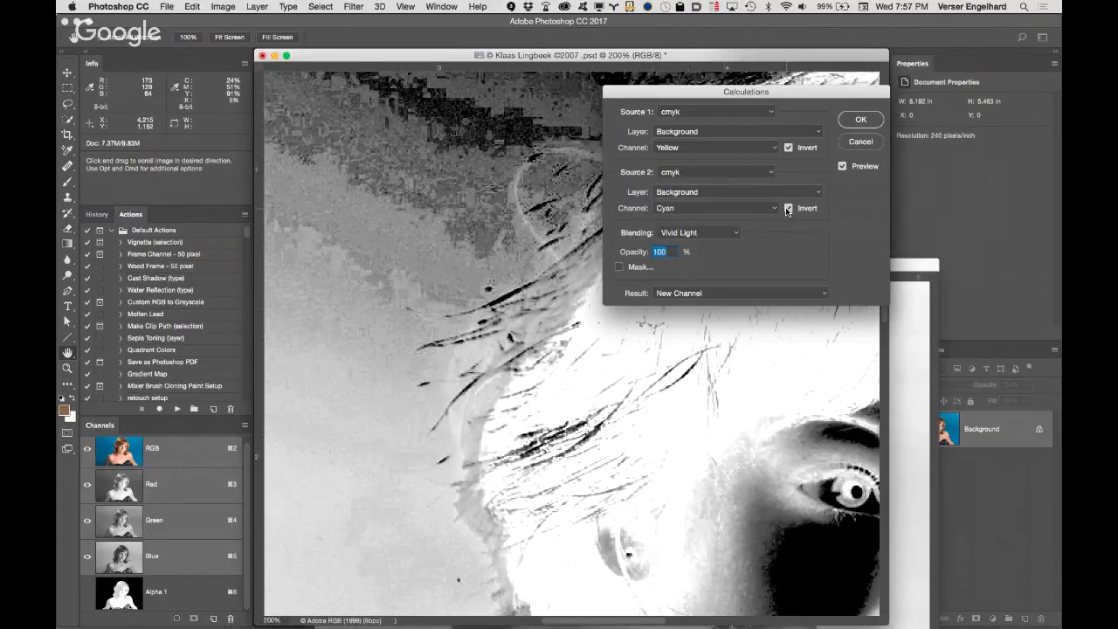
click(787, 208)
drag(714, 91, 830, 83)
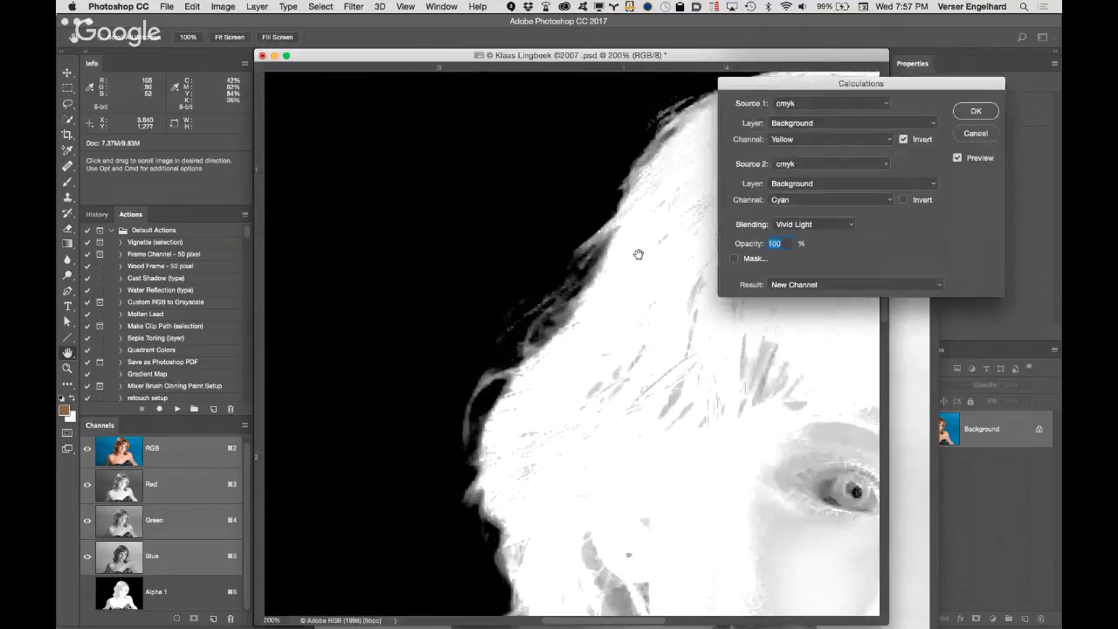
Try Darken blending for the calculation and inspect the portrait's preview at 100% with its window moved clear of the dialog
click(835, 226)
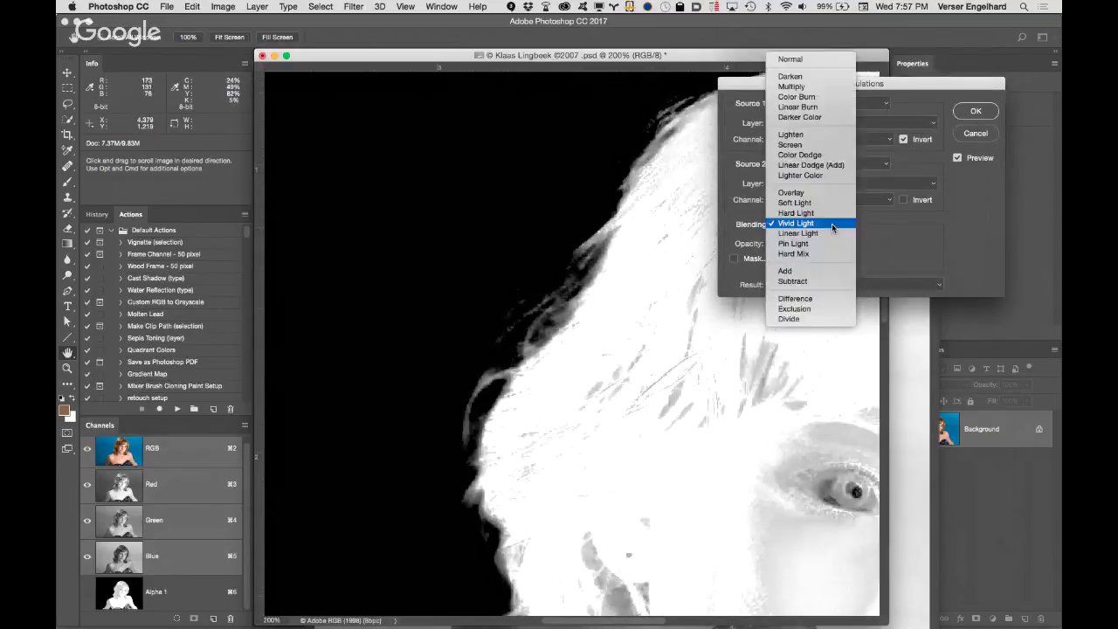
click(821, 79)
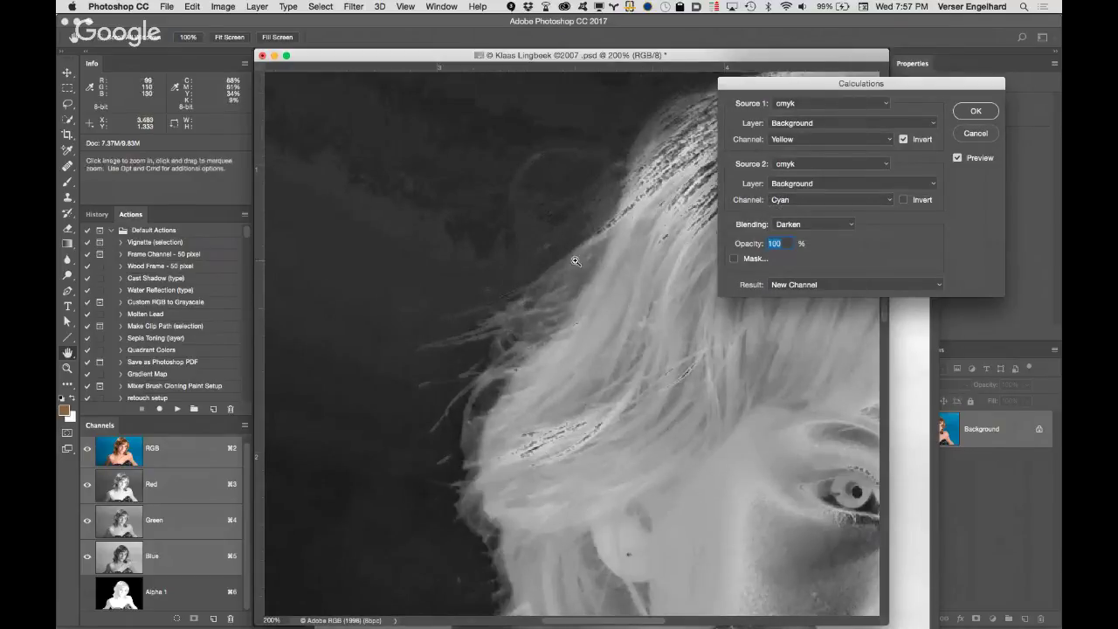
alt+click(569, 270)
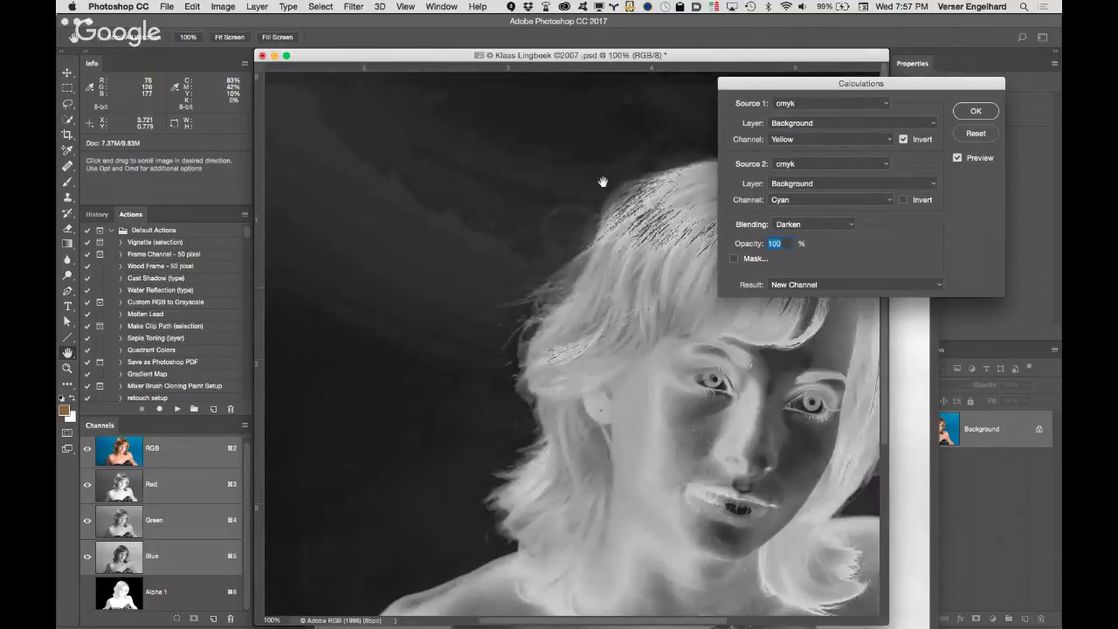
drag(694, 60, 633, 47)
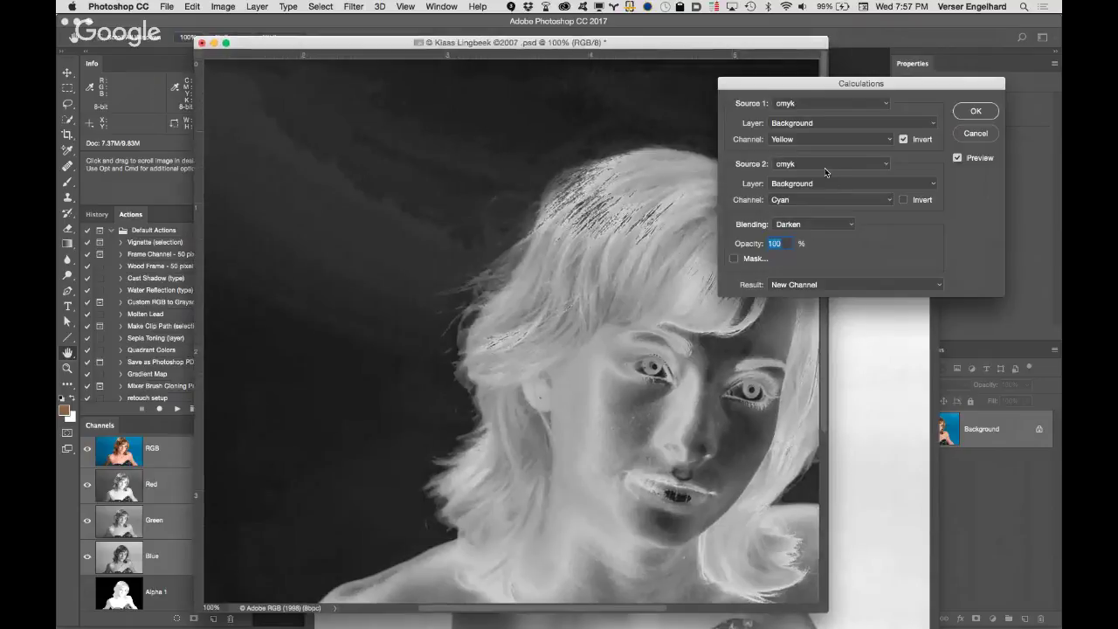
Try Multiply and Color Burn blending for the calculation, going back to Multiply to compare the hair edges
click(814, 226)
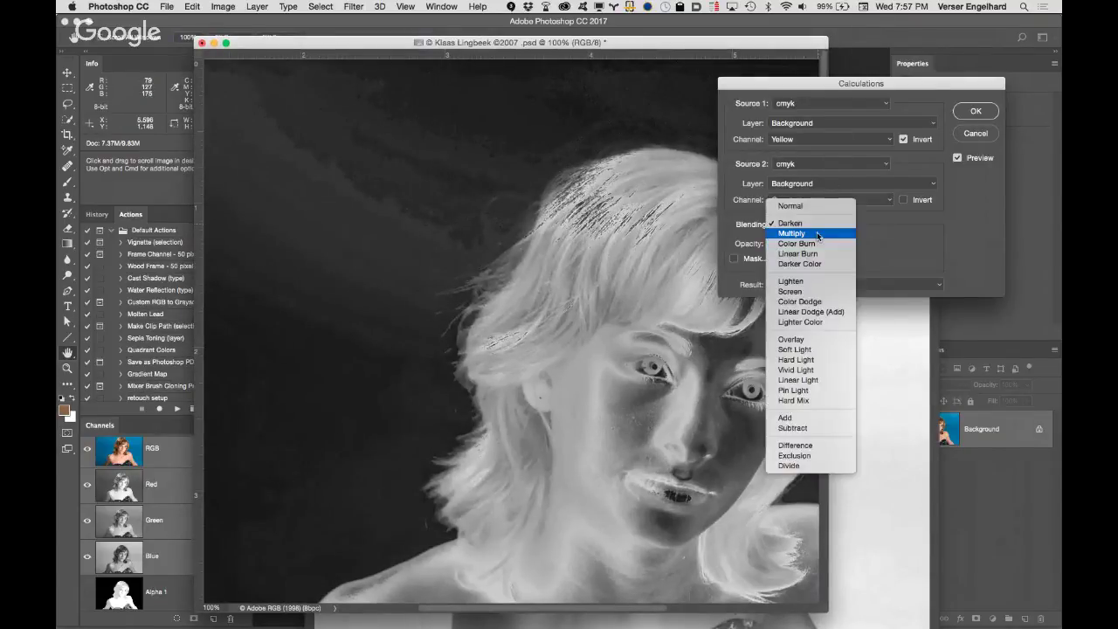
click(817, 234)
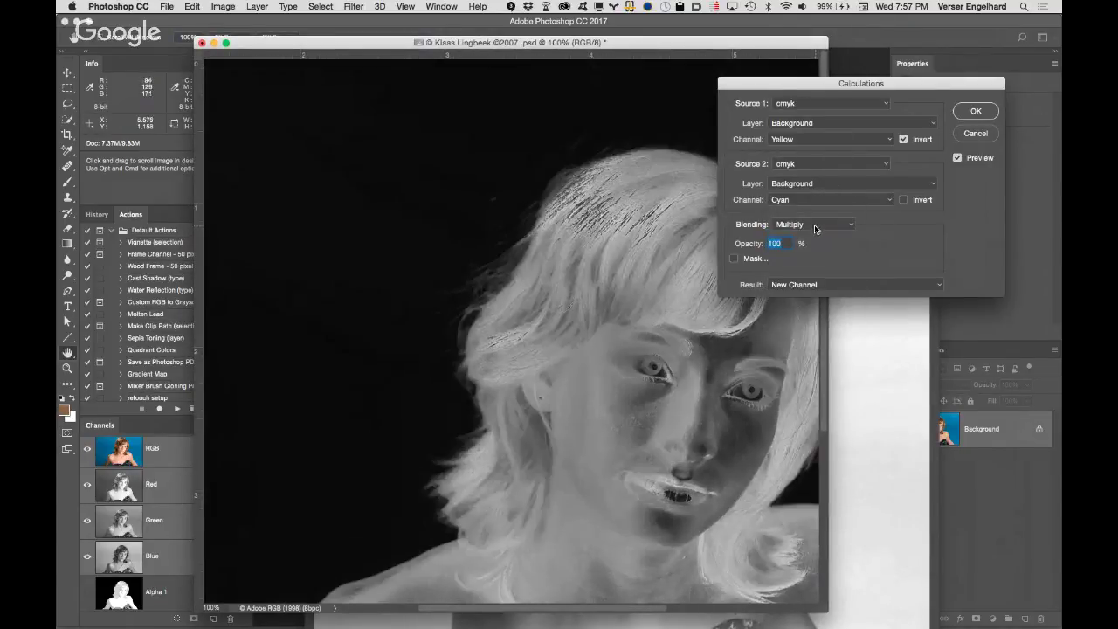
click(813, 225)
click(819, 240)
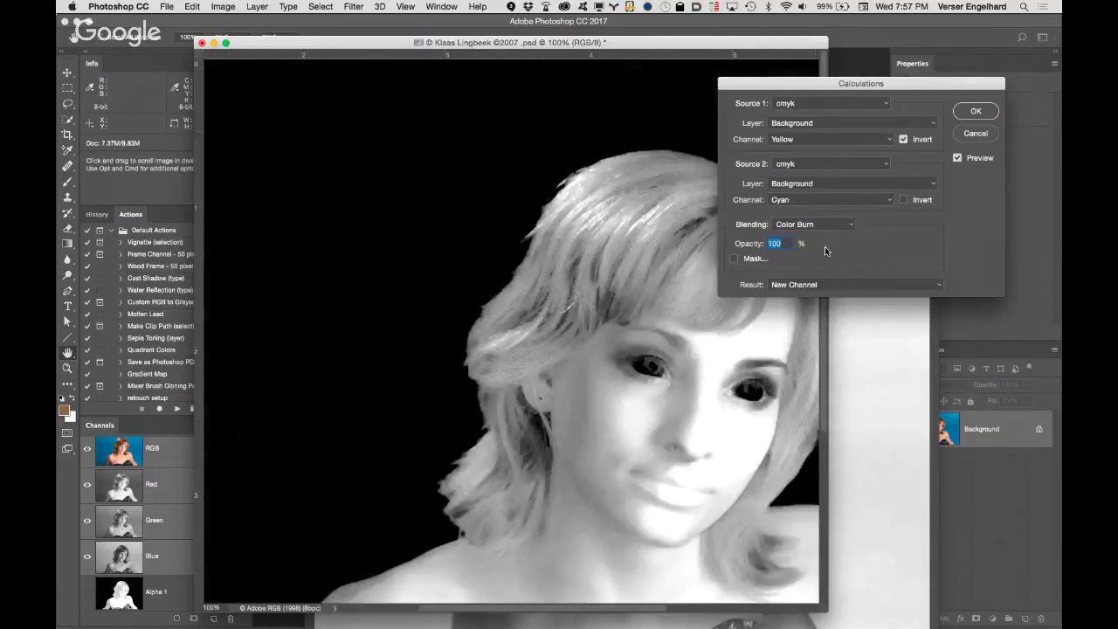
click(825, 225)
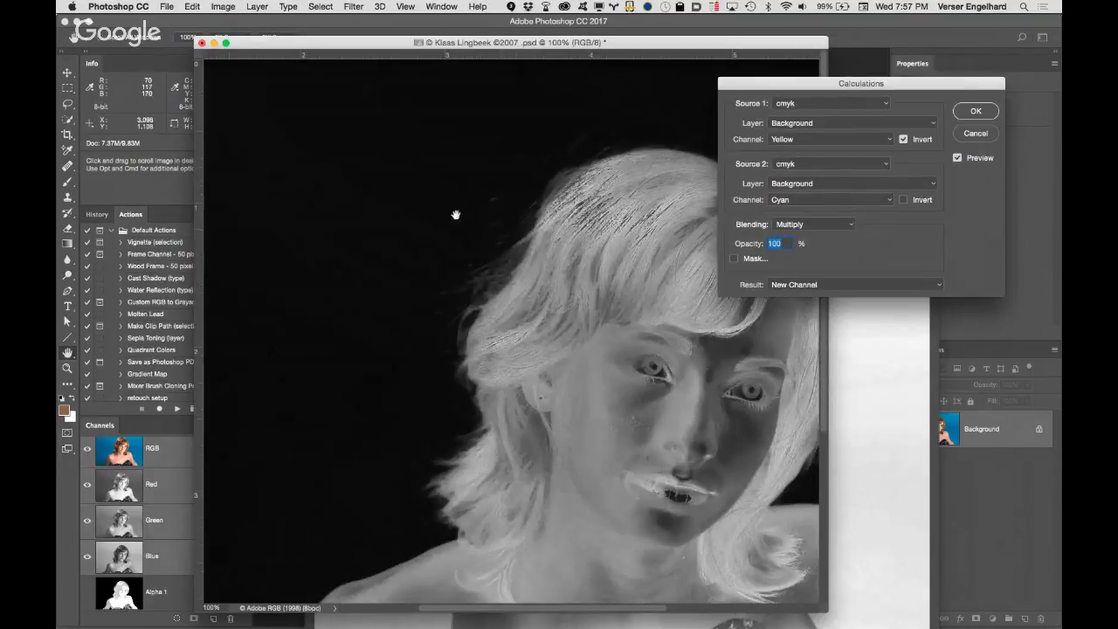
Preview the calculation with Color Burn and Linear Burn, and set the blending mode to Lighten
click(822, 227)
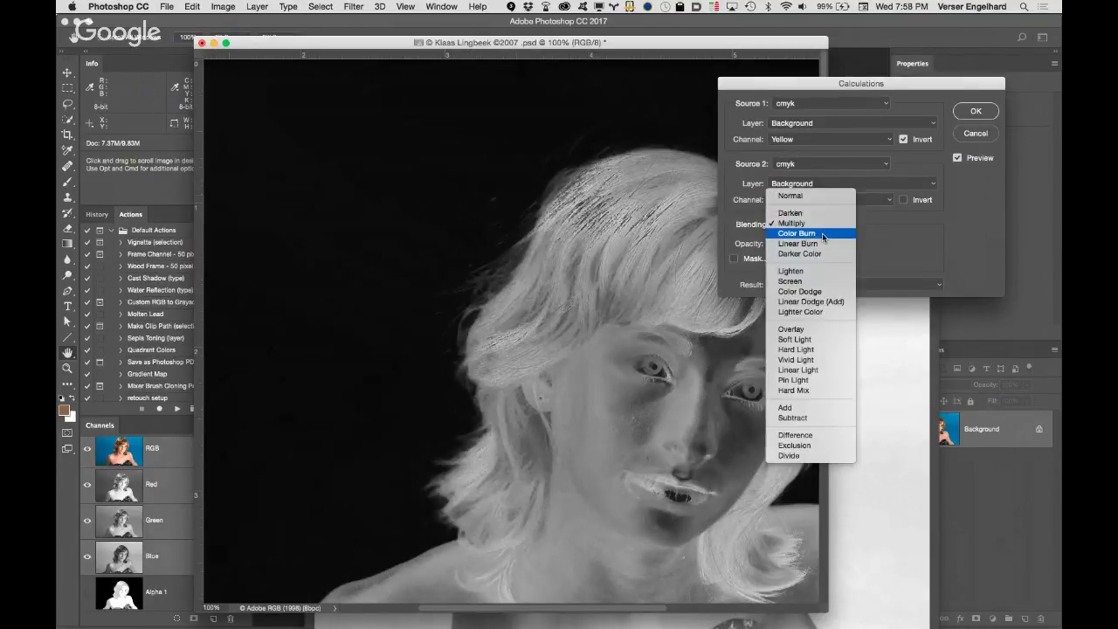
click(822, 233)
click(828, 228)
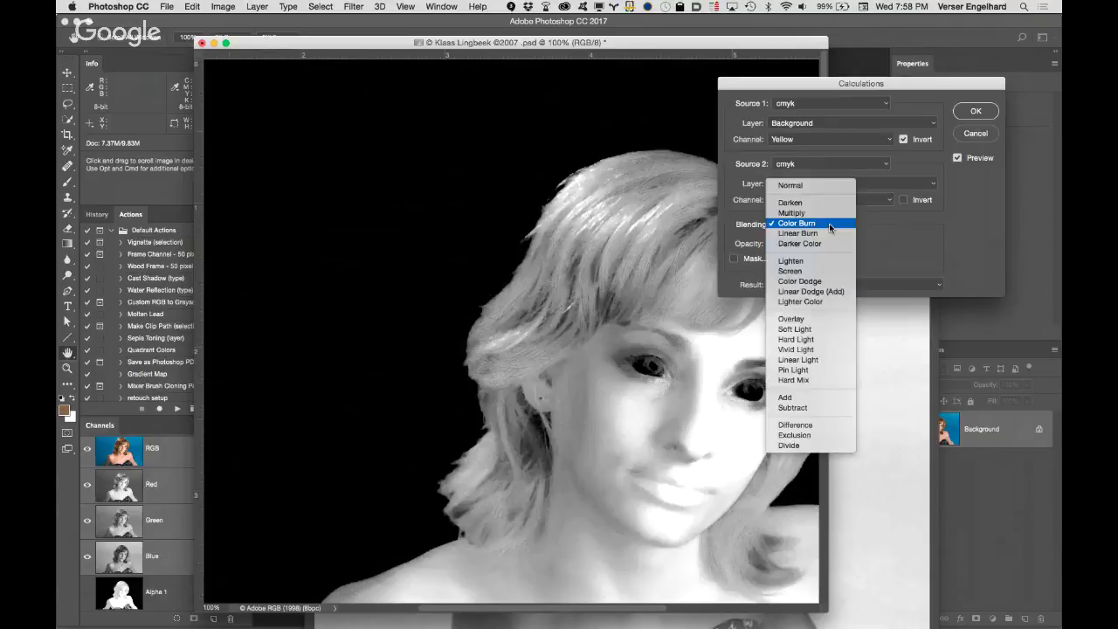
click(828, 233)
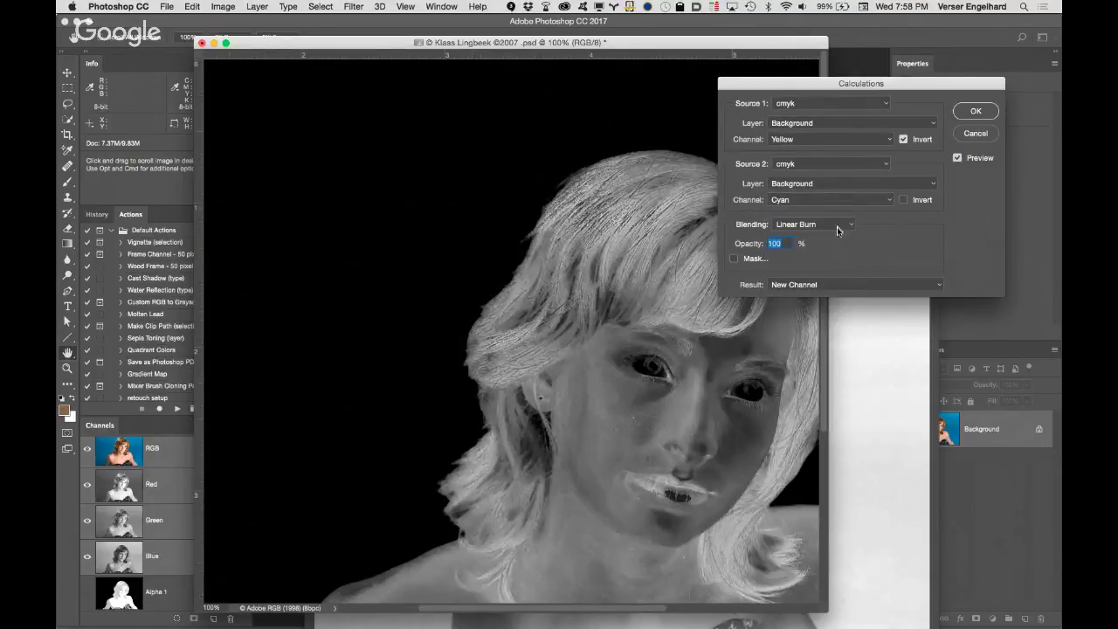
click(837, 228)
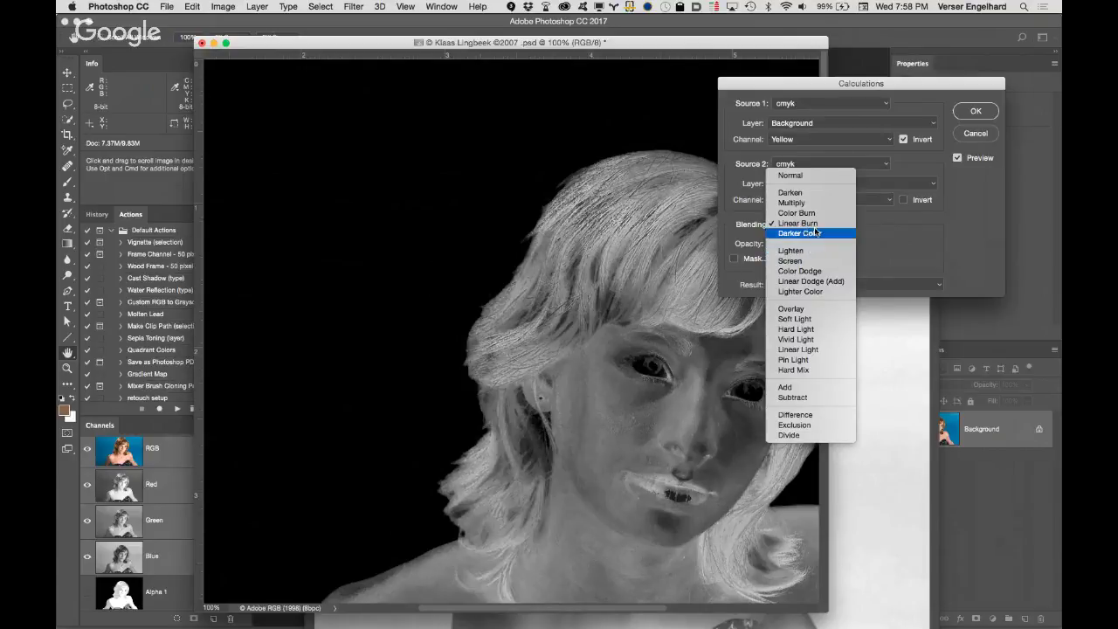
click(842, 251)
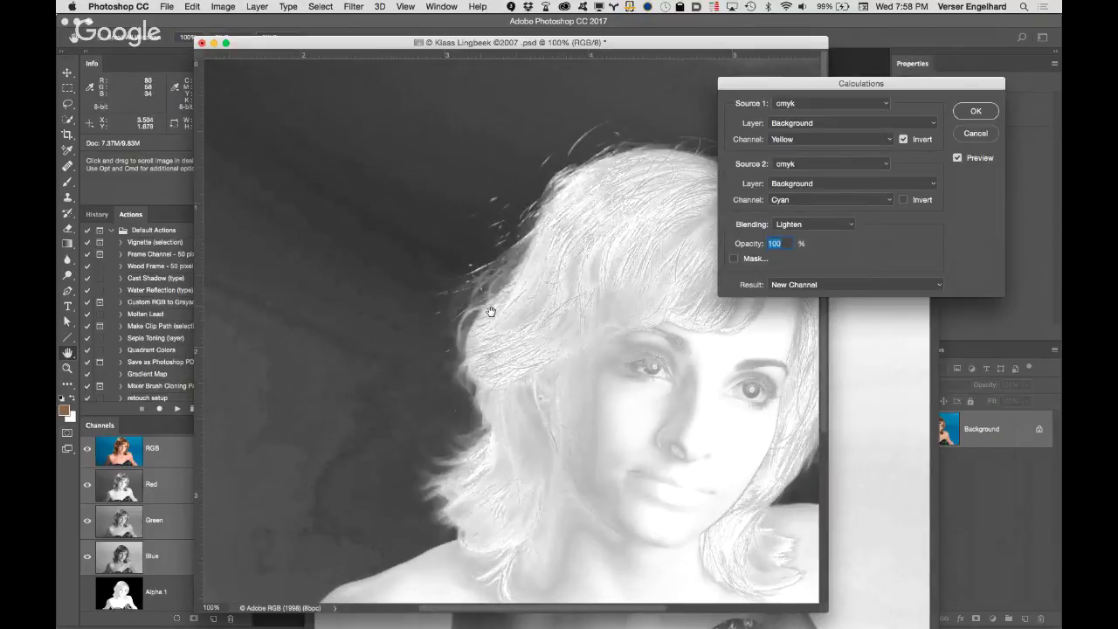
Try Screen, Color Dodge and Linear Dodge (Add) blending for the calculation, going back to Color Dodge to compare the hair edges
click(831, 227)
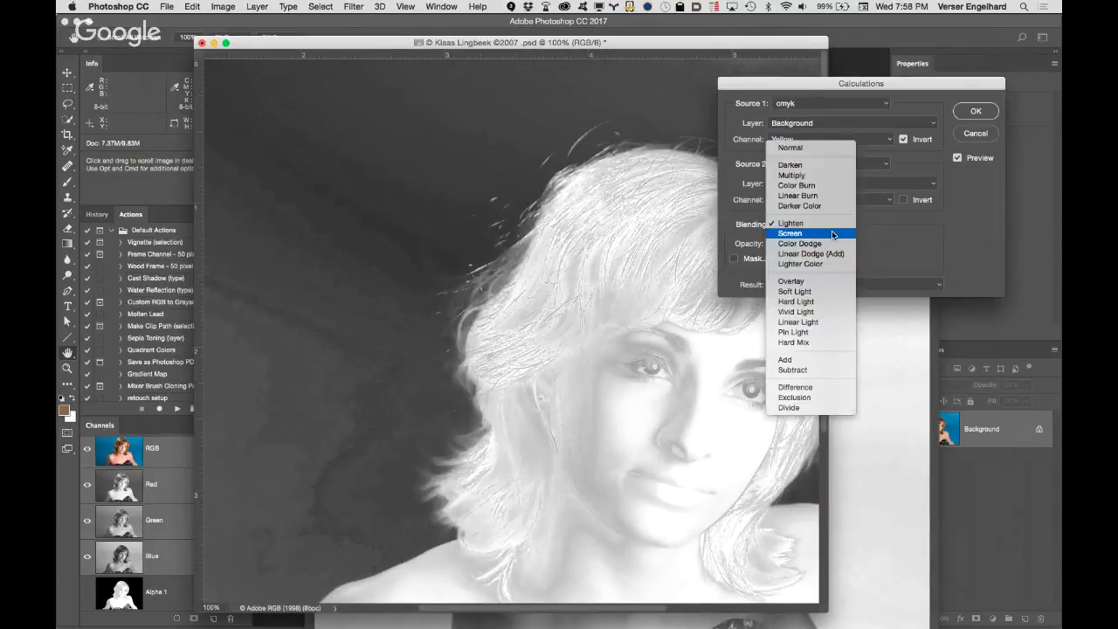
click(835, 236)
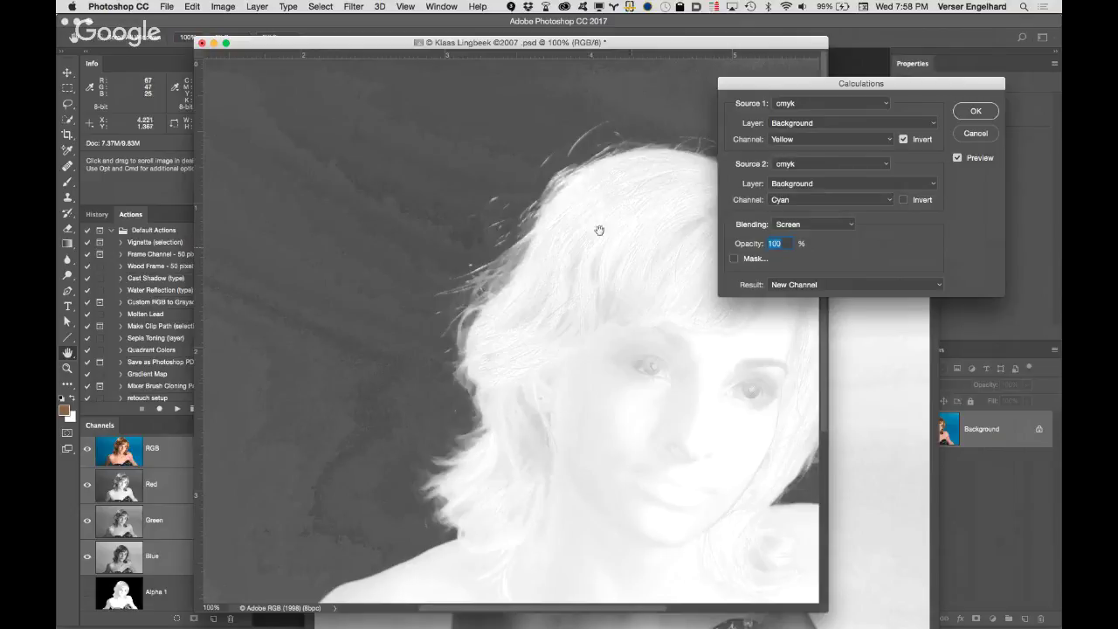
click(817, 228)
click(818, 233)
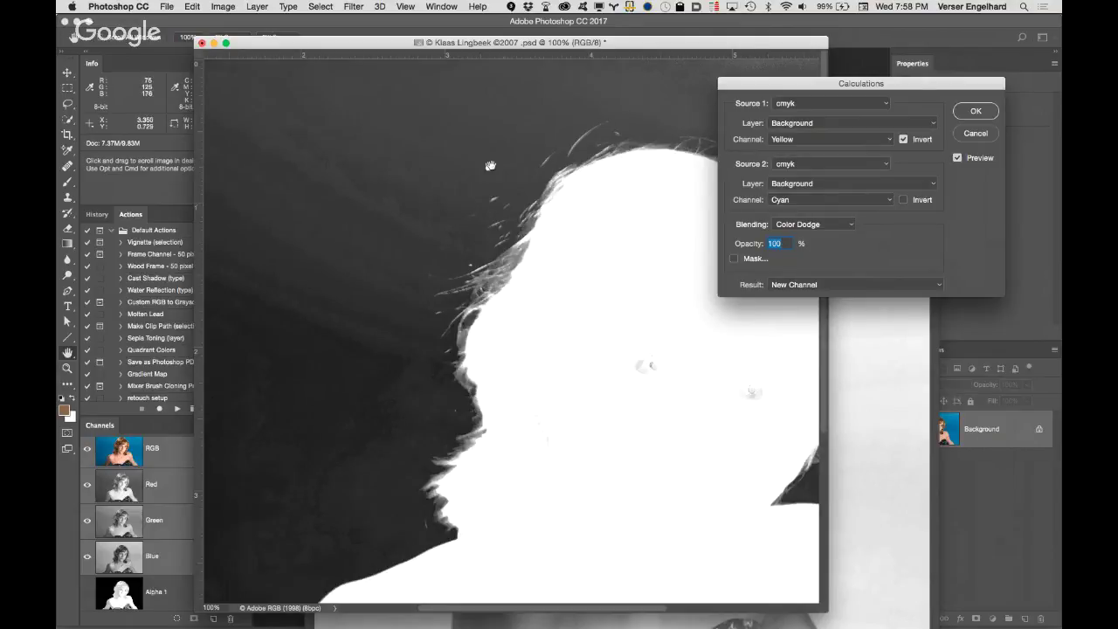
click(831, 234)
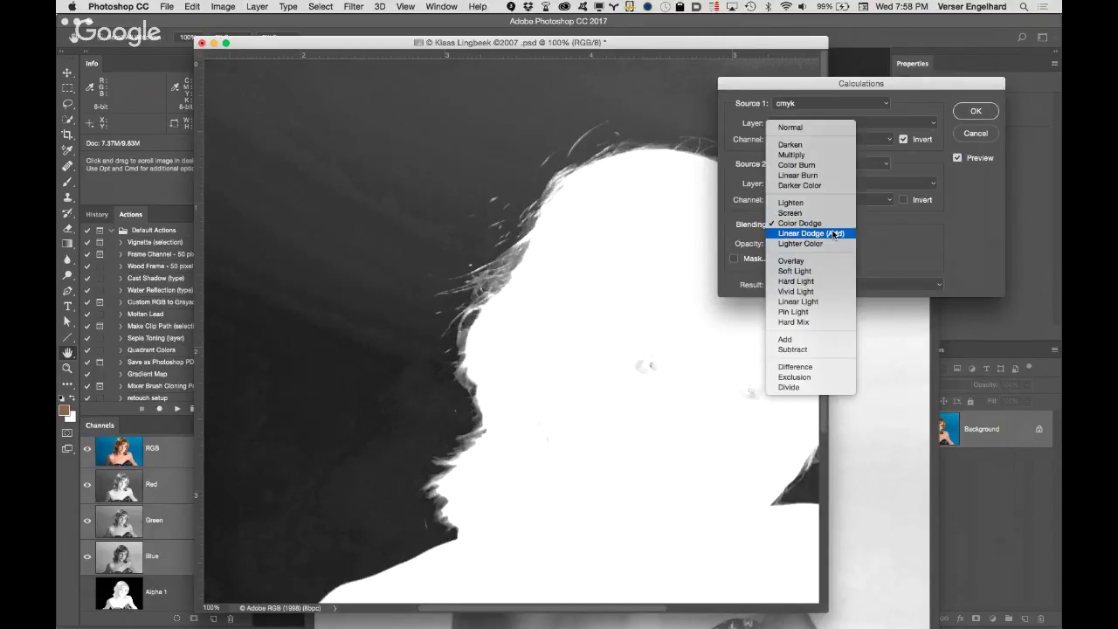
click(835, 232)
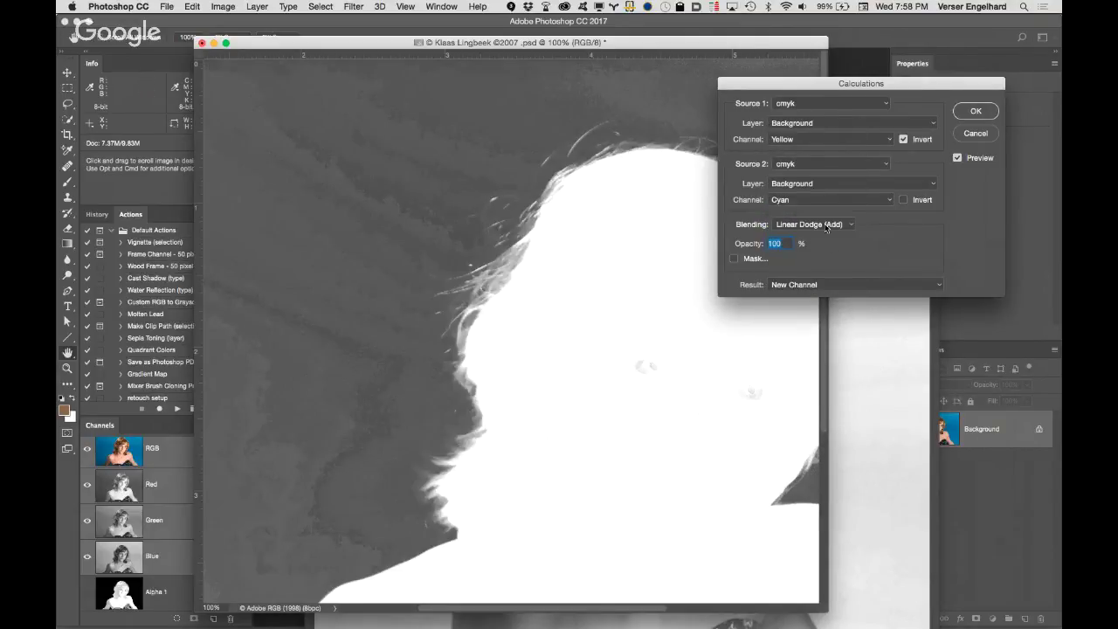
click(827, 229)
key(Up)
key(Return)
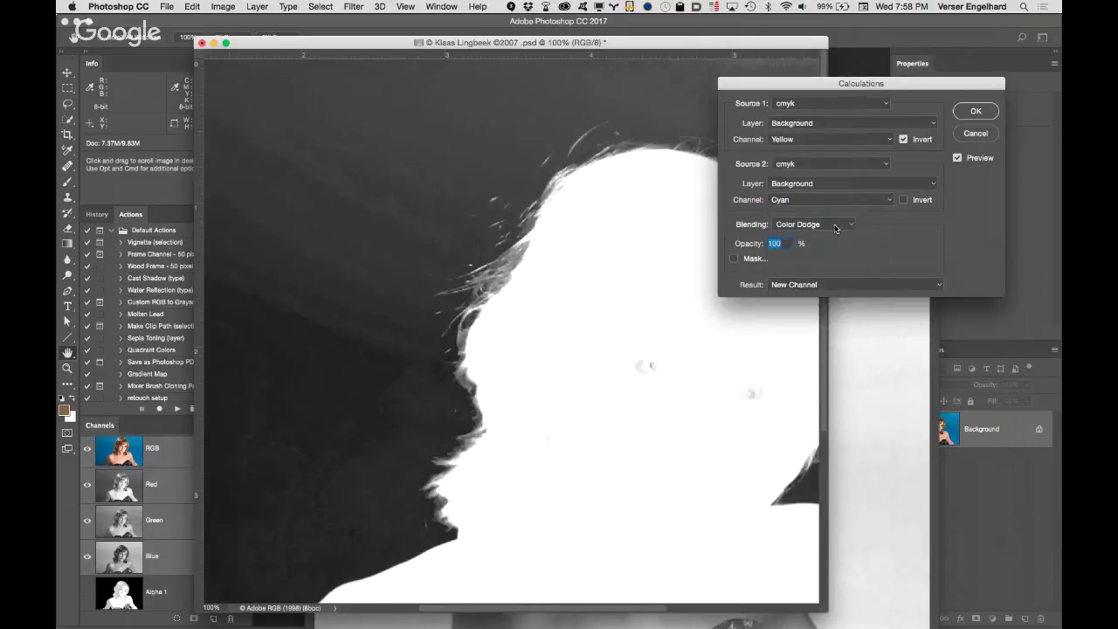
Preview the calculation with Overlay blending and inspect the hair edges on both sides of the head at 200%
click(835, 229)
click(822, 258)
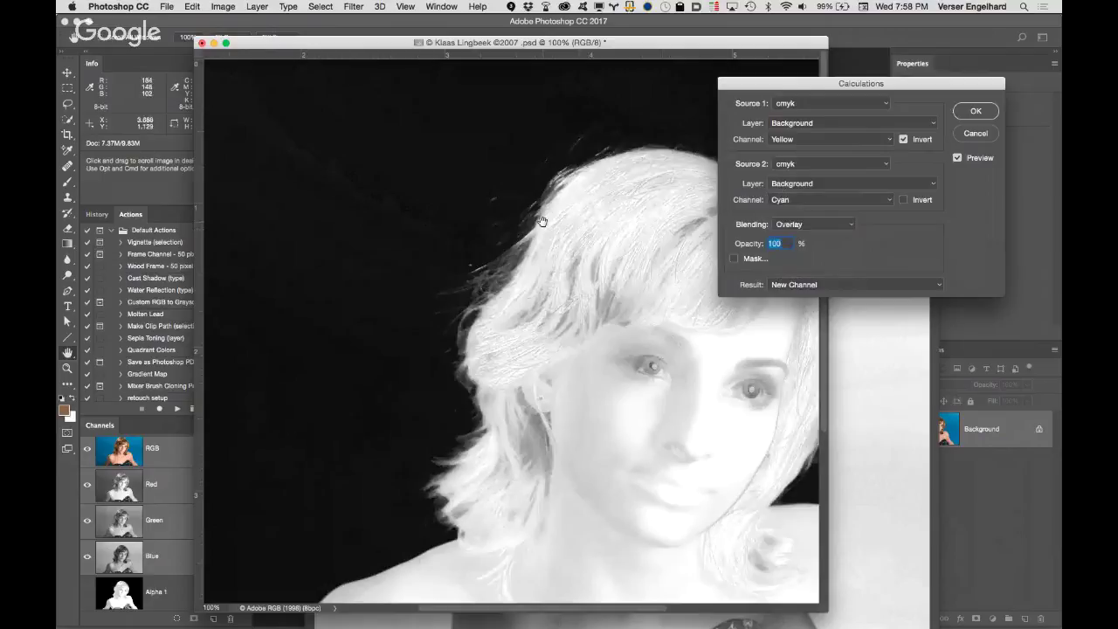
key(super+space)
click(548, 248)
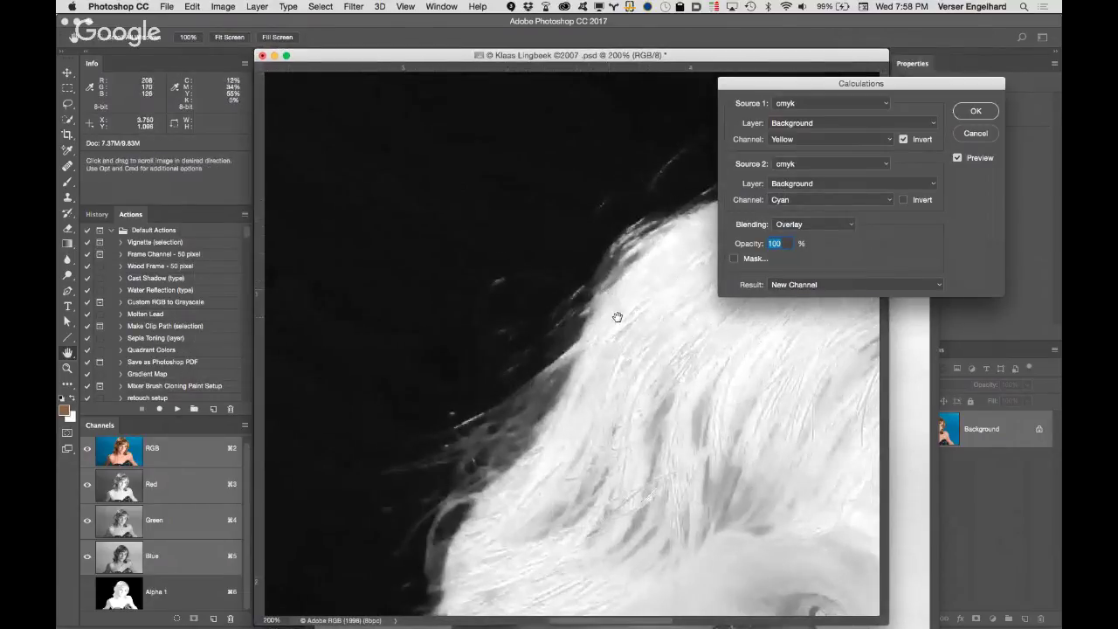
drag(617, 317, 483, 236)
key(super+minus)
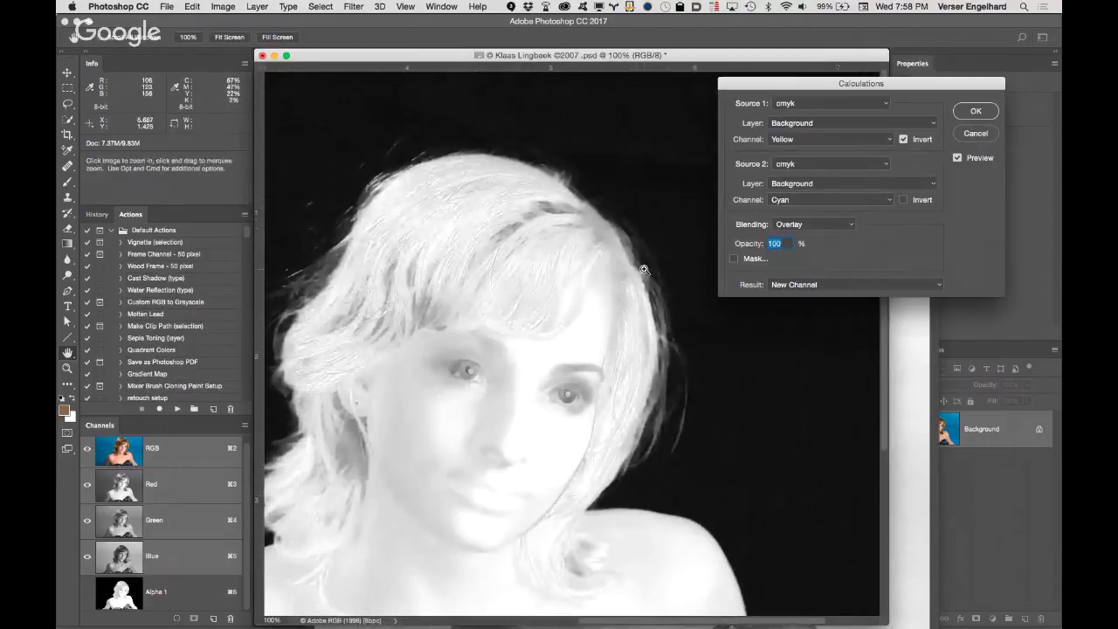
key(super+space)
click(649, 264)
scroll(594, 250, left, 5)
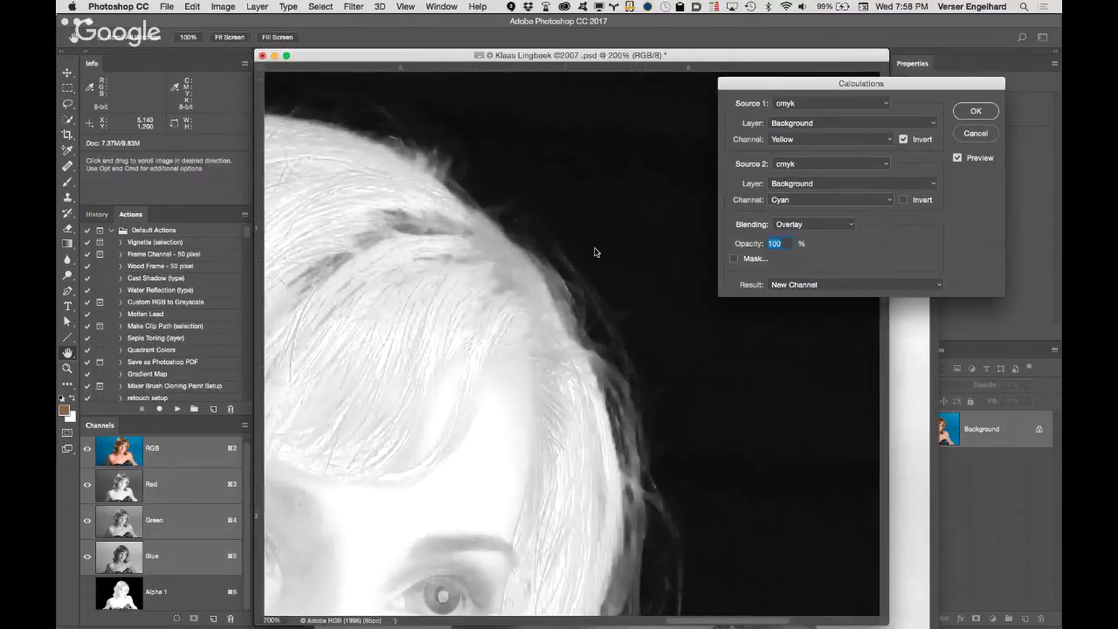
alt+click(557, 268)
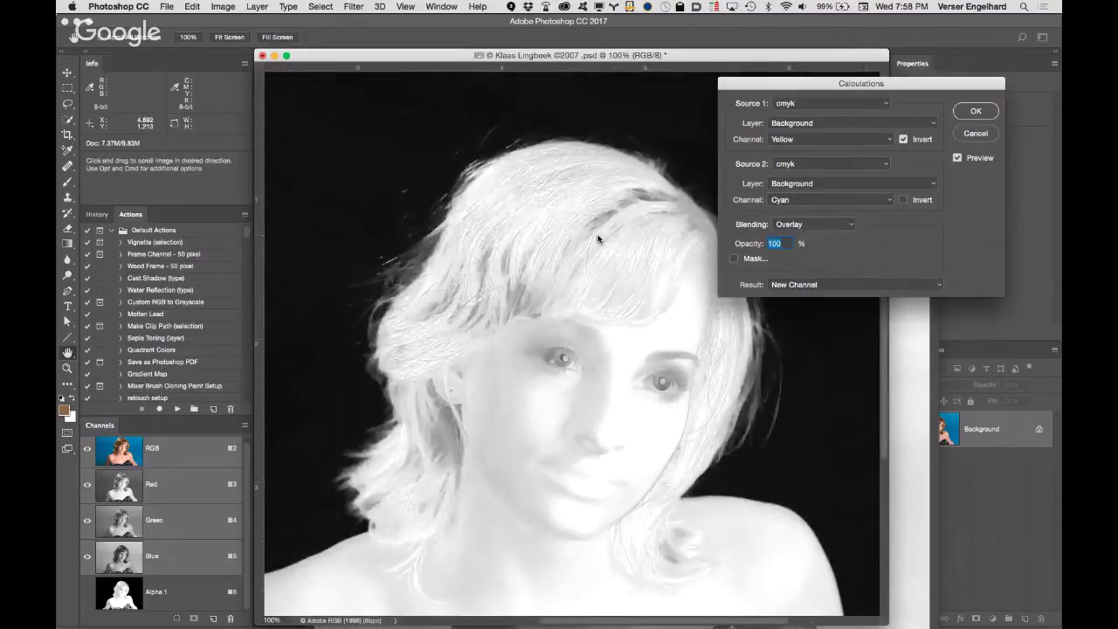
Try Soft Light and Hard Light blending for the calculation, examining the Hard Light hair edges at 200%
click(830, 227)
click(833, 234)
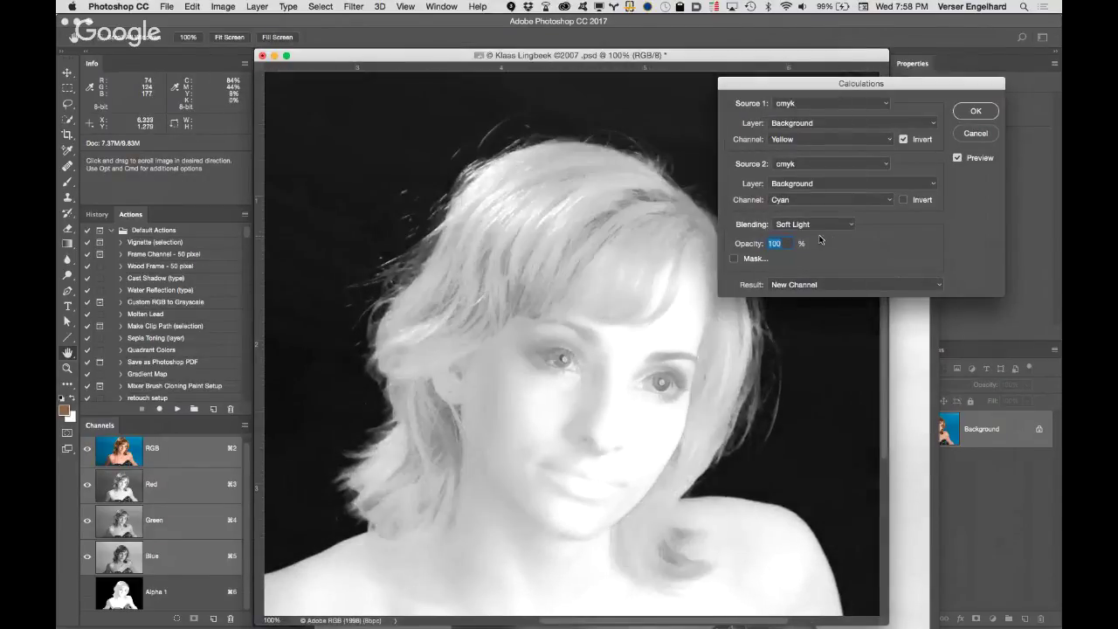
click(819, 229)
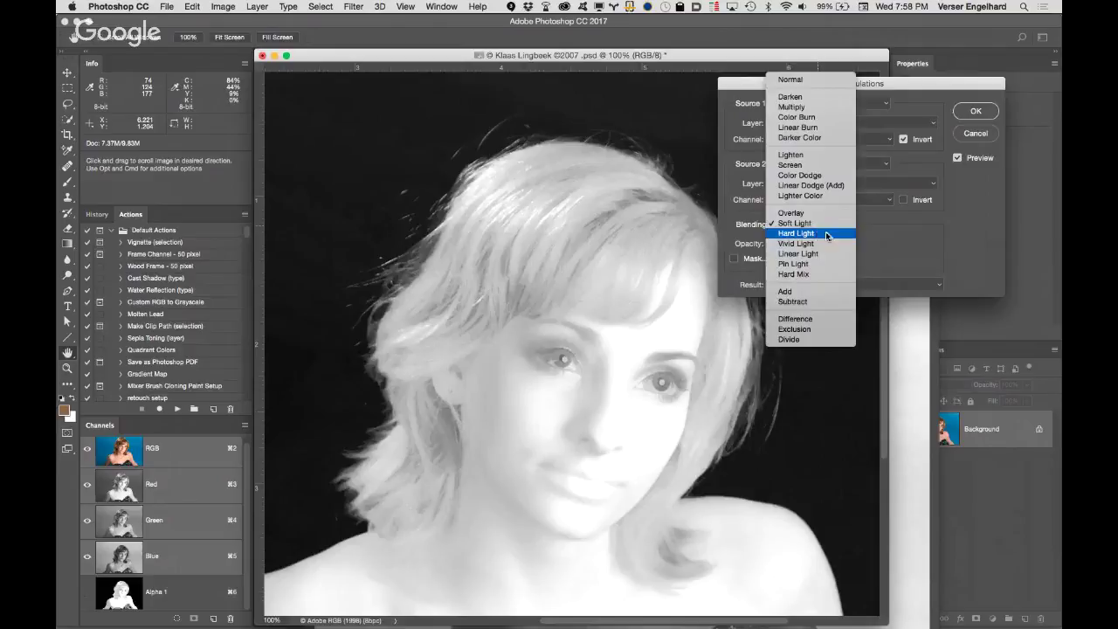
click(825, 234)
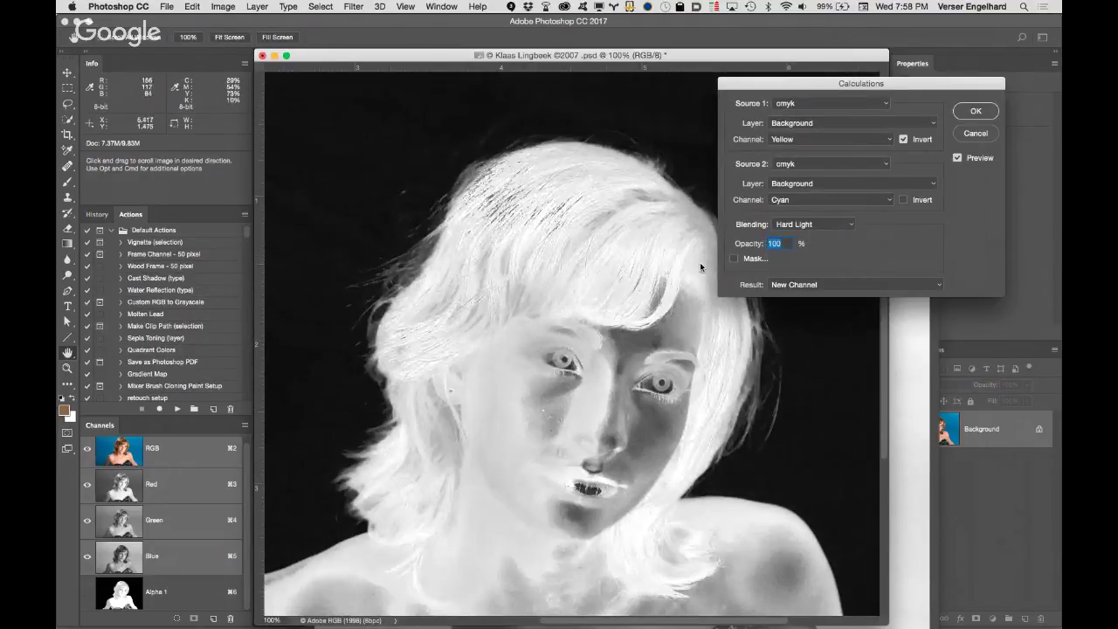
drag(634, 222, 563, 252)
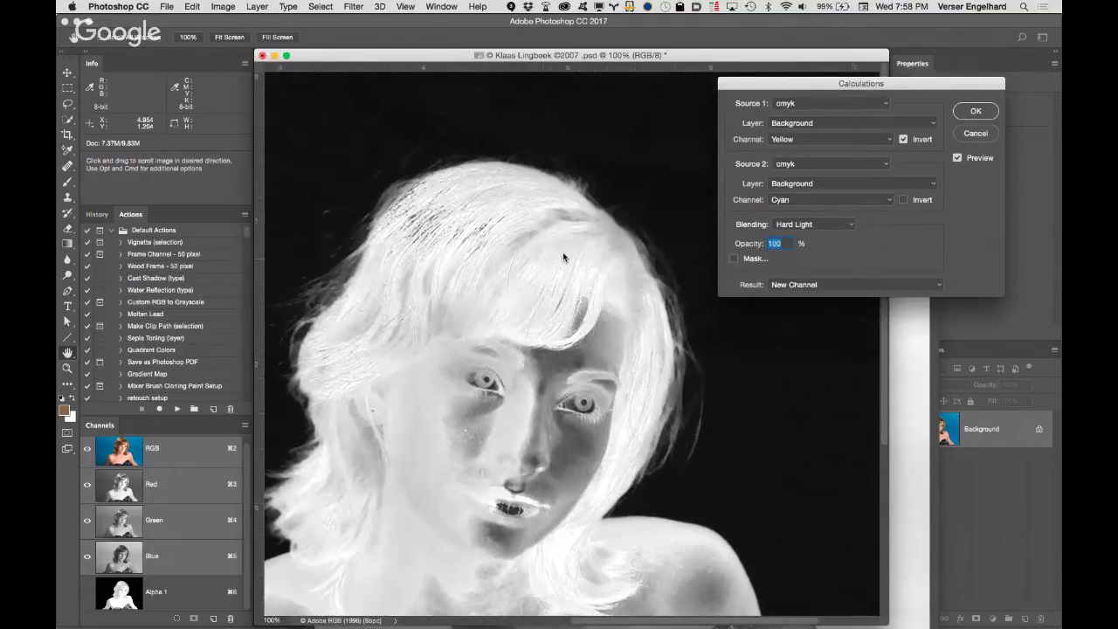
key(super+plus)
drag(474, 312, 568, 288)
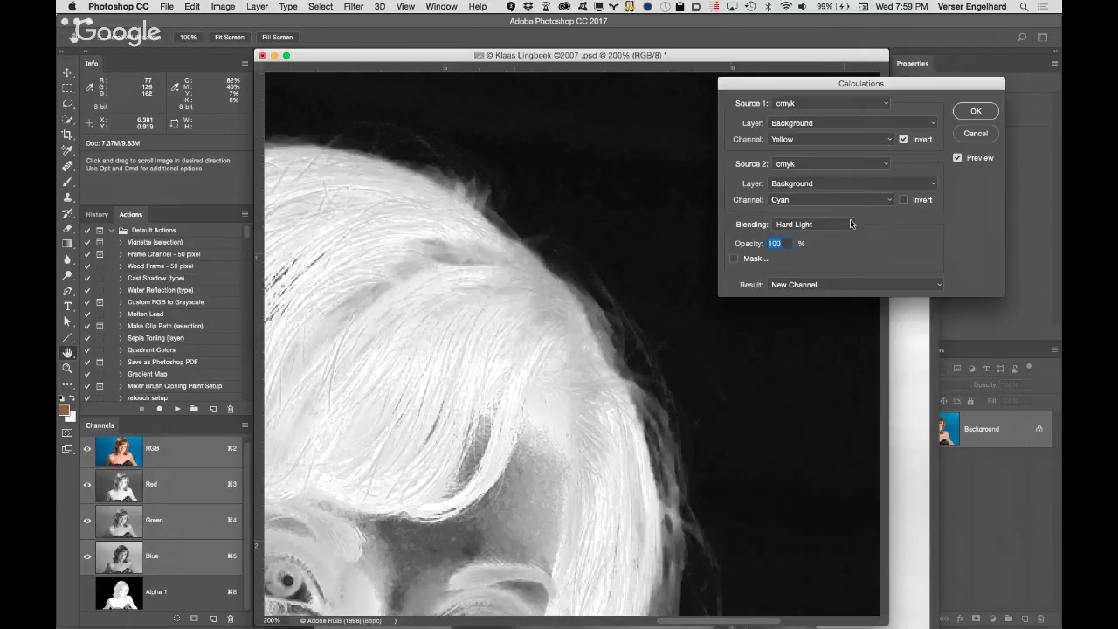
Preview the calculation with Vivid Light, Linear Light, Pin Light and Hard Mix blending at the hair edge
click(827, 225)
click(829, 233)
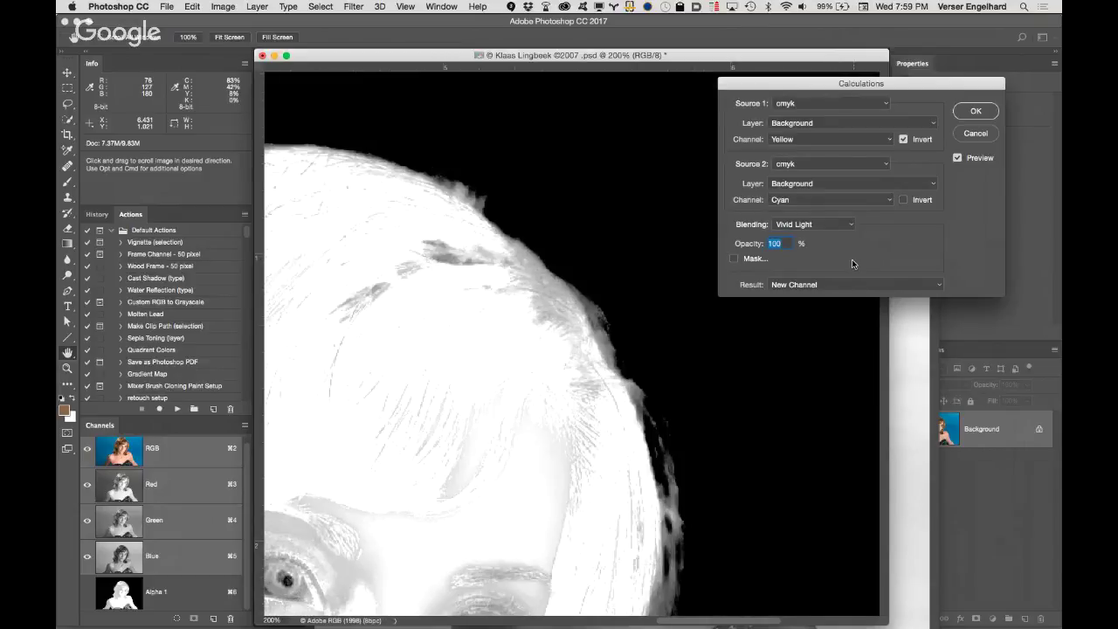
click(838, 225)
click(826, 236)
click(837, 224)
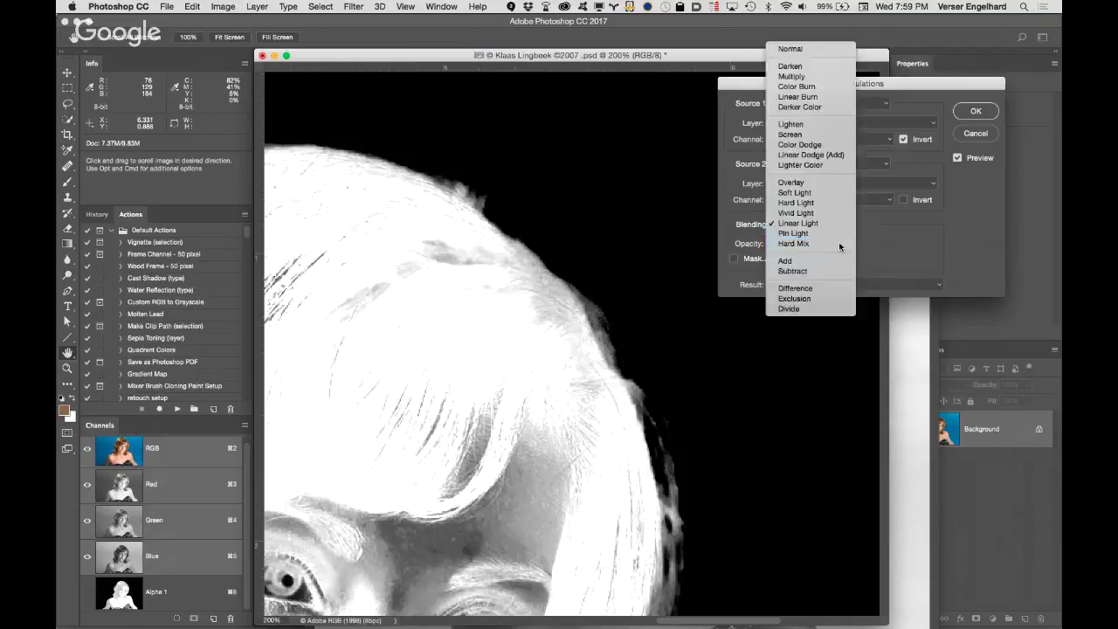
click(833, 235)
click(832, 225)
click(832, 235)
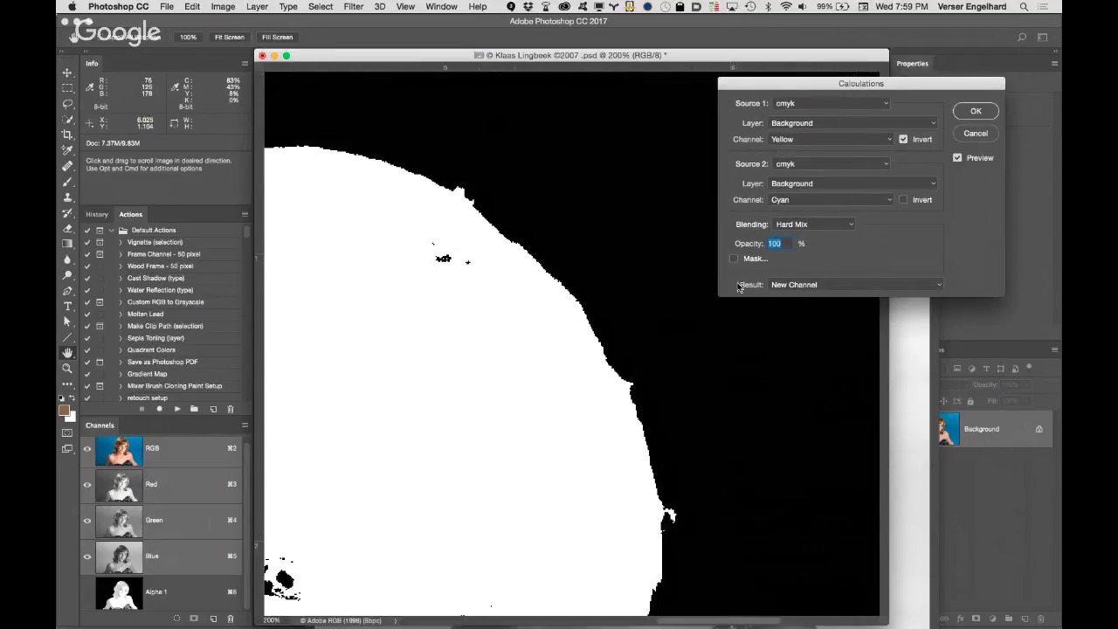
Compare Hard Light and Overlay blending at the hair edge and on the portrait at 66.7%, ending on Hard Light
click(831, 224)
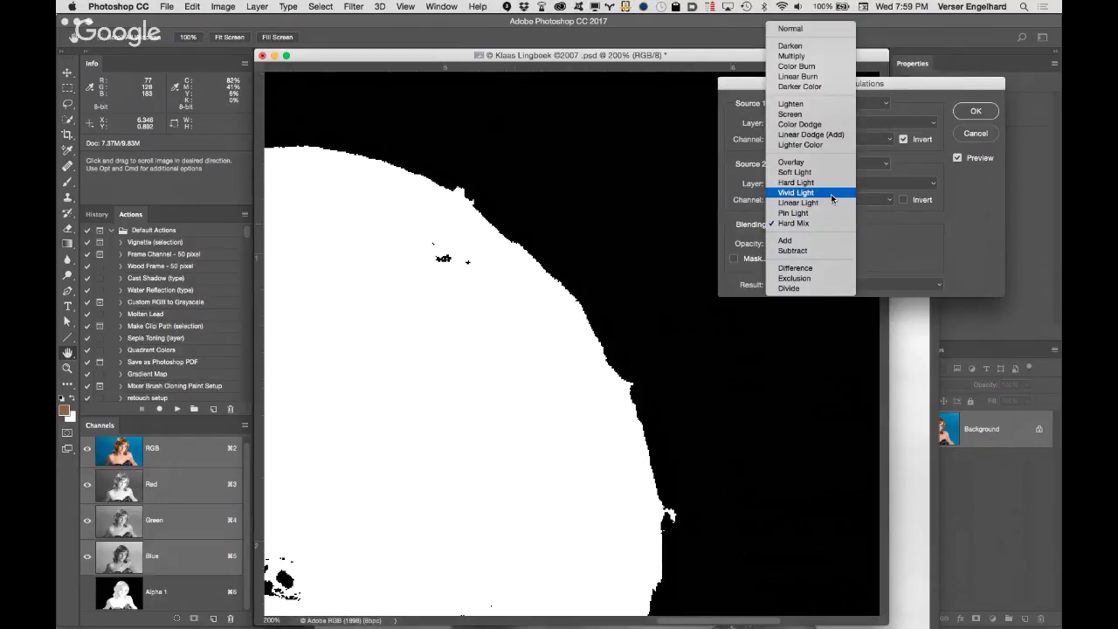
click(834, 183)
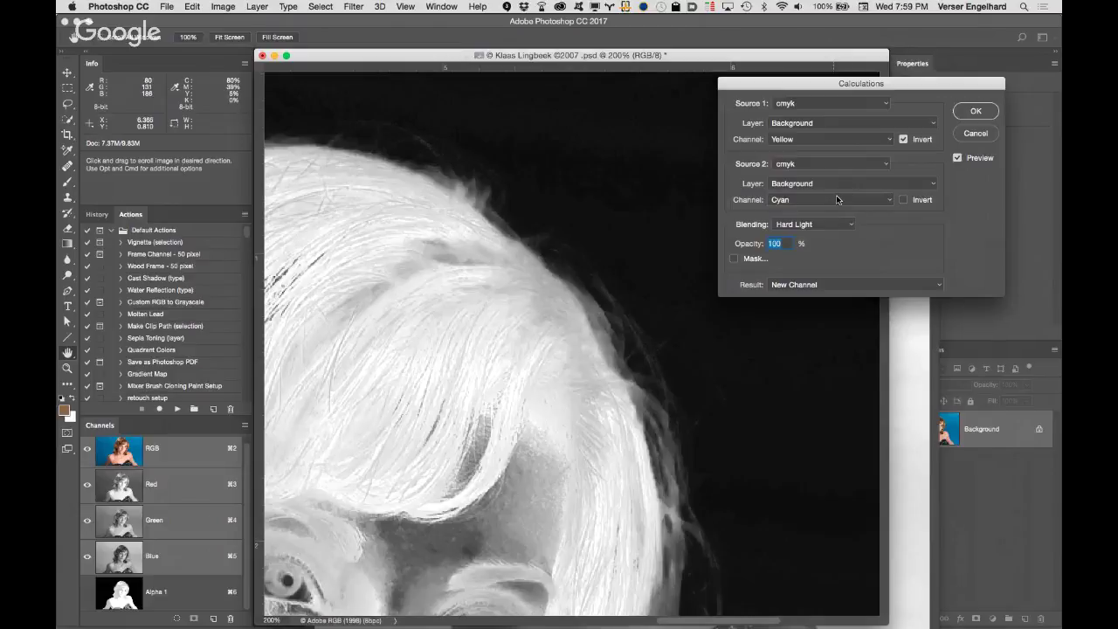
click(830, 223)
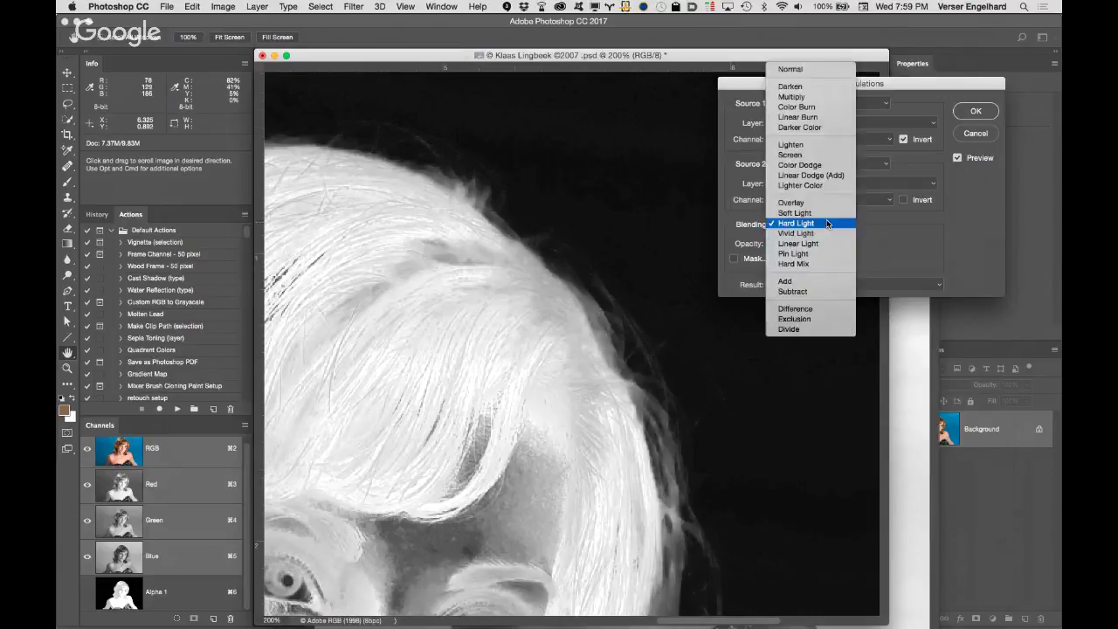
click(831, 204)
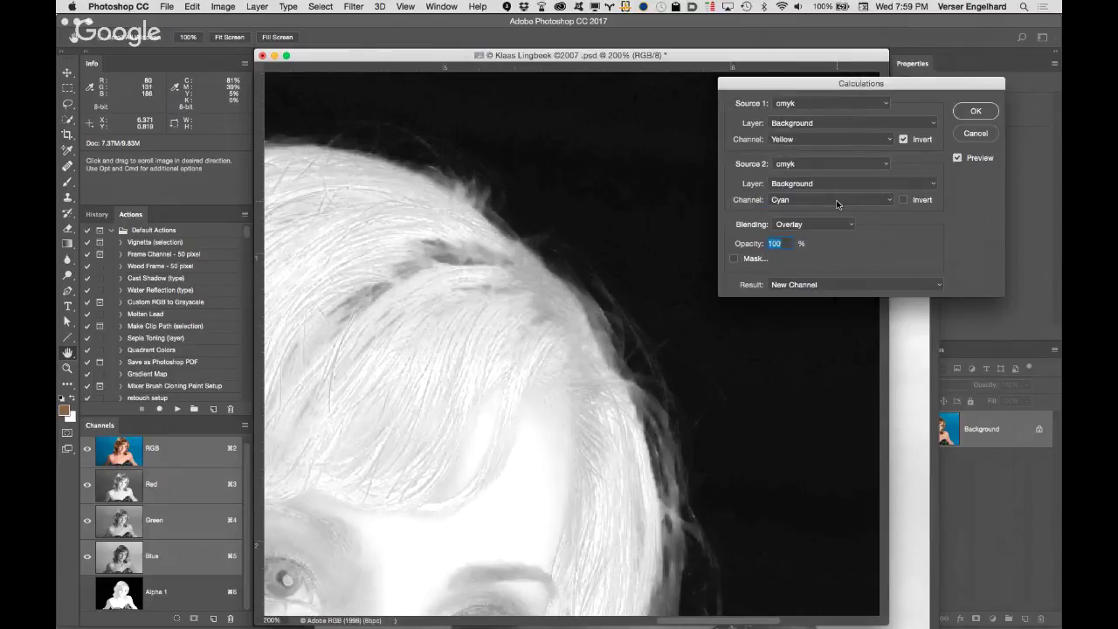
alt+click(568, 312)
alt+click(567, 308)
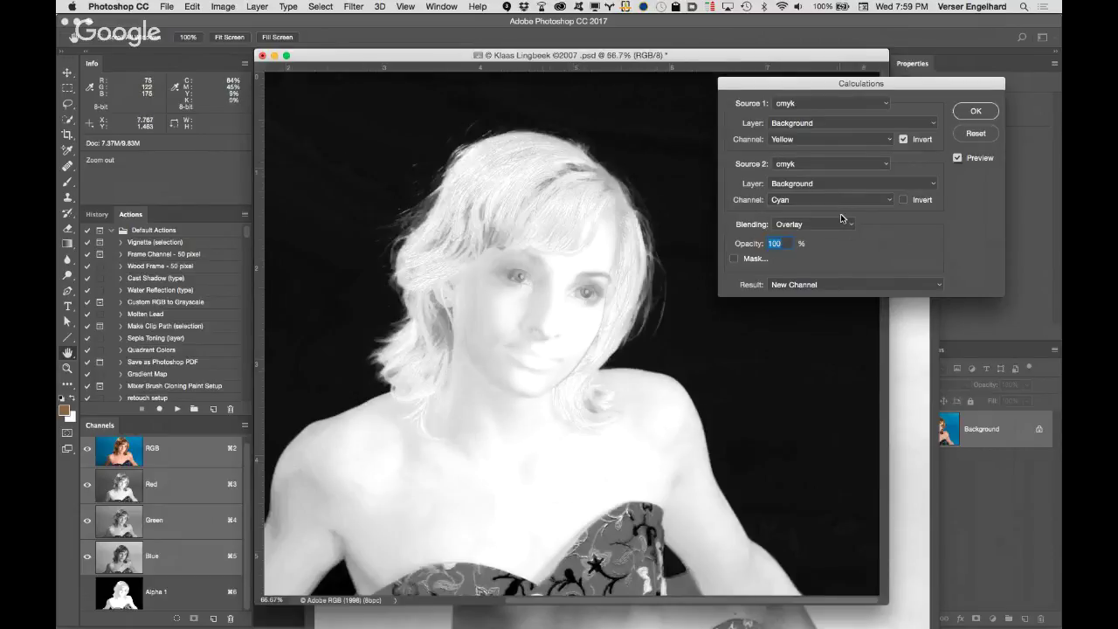
click(837, 223)
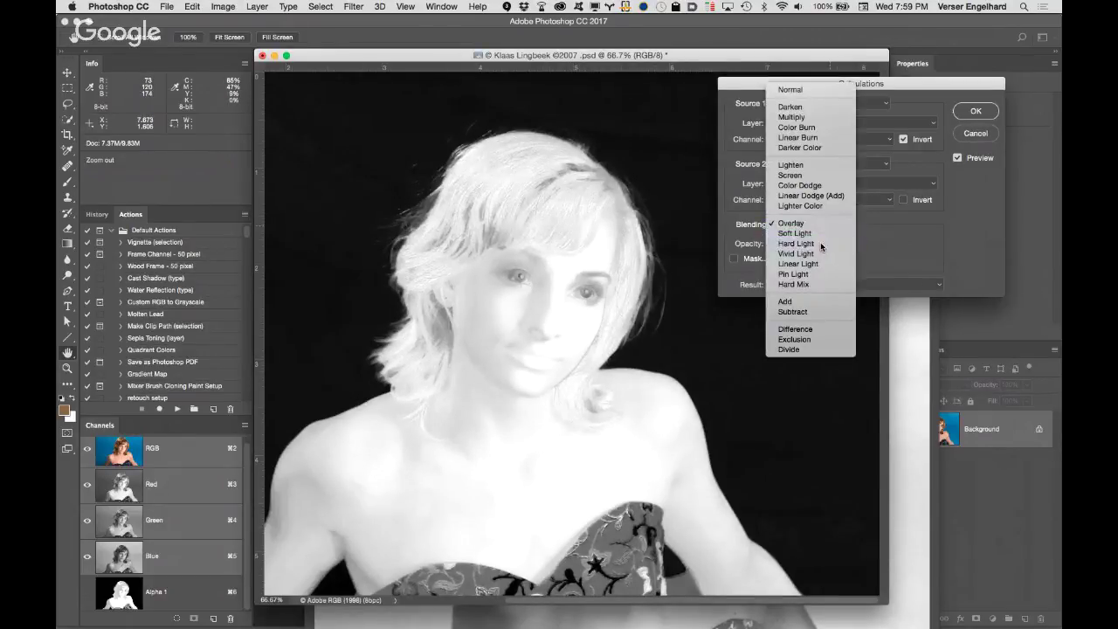
click(820, 242)
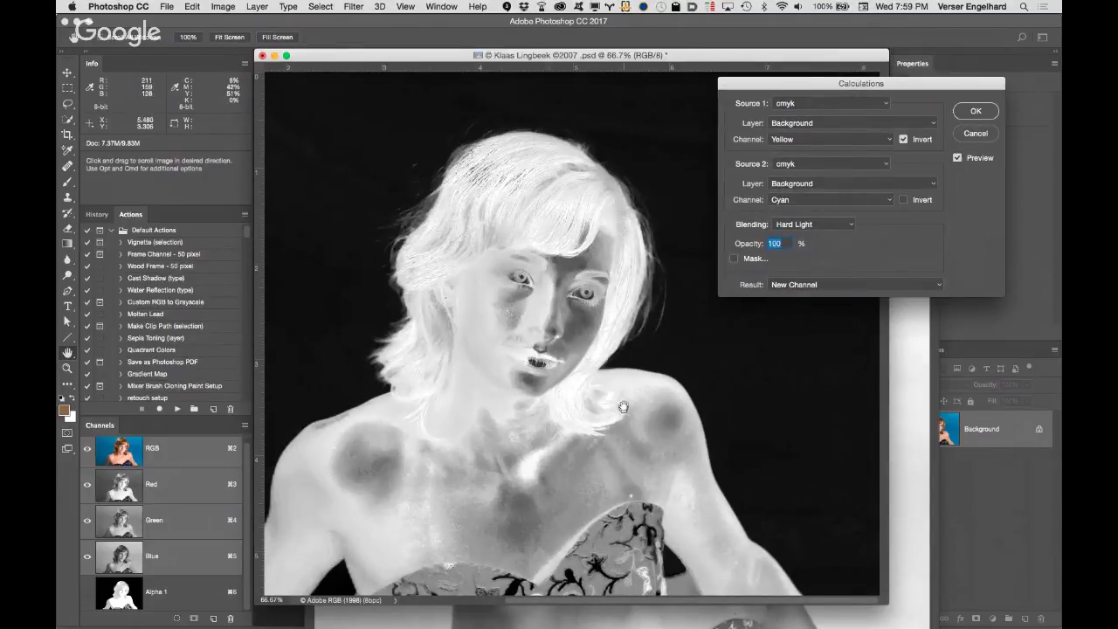
Set the calculation's blending to Overlay and create the result as a new channel
click(825, 226)
click(825, 203)
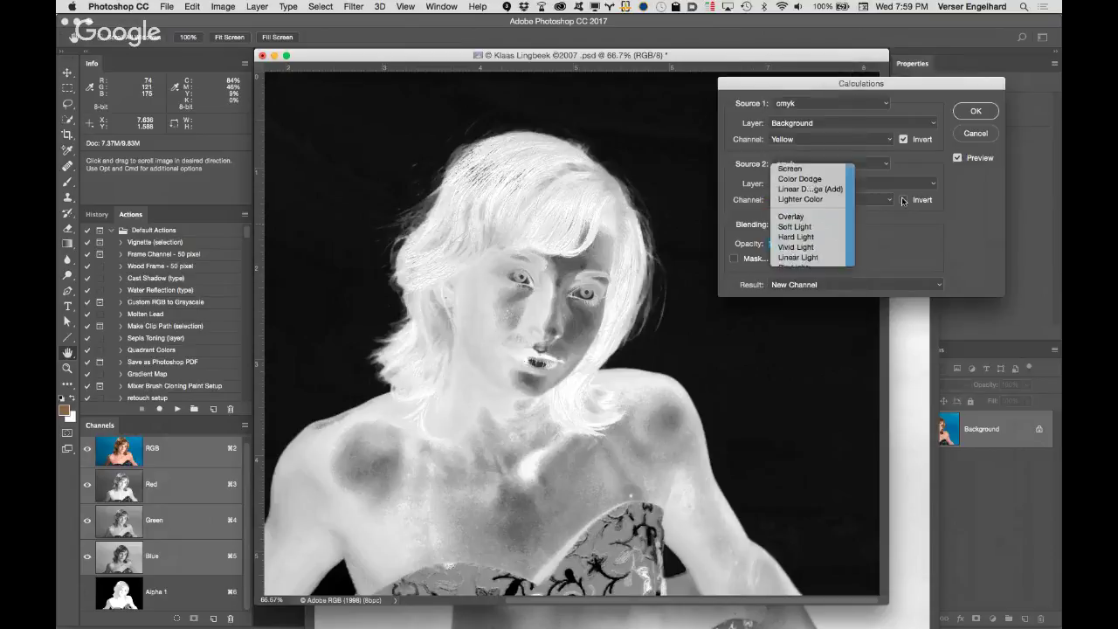
click(977, 112)
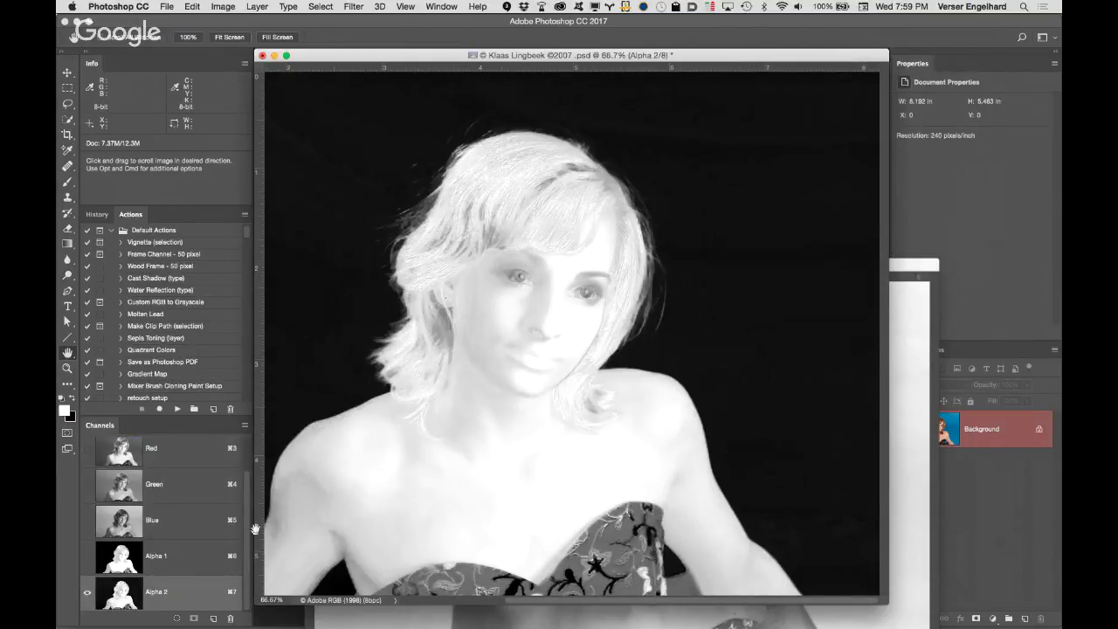
Compare the Alpha 1 and Alpha 2 channels by switching between them on the portrait at 66.7%
click(201, 557)
click(191, 600)
click(191, 562)
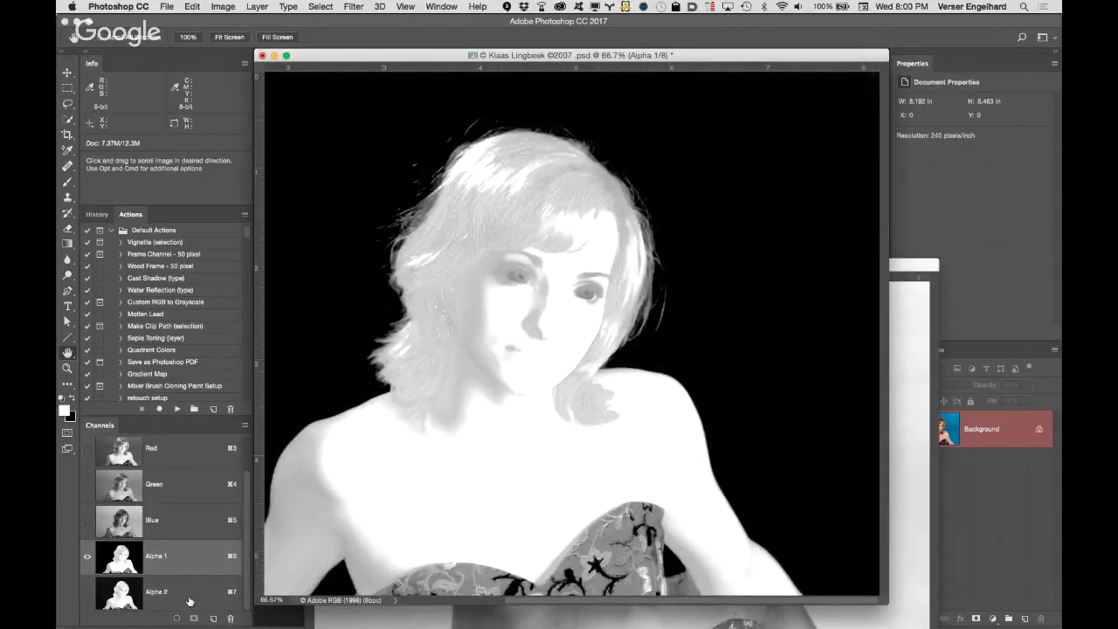
click(191, 595)
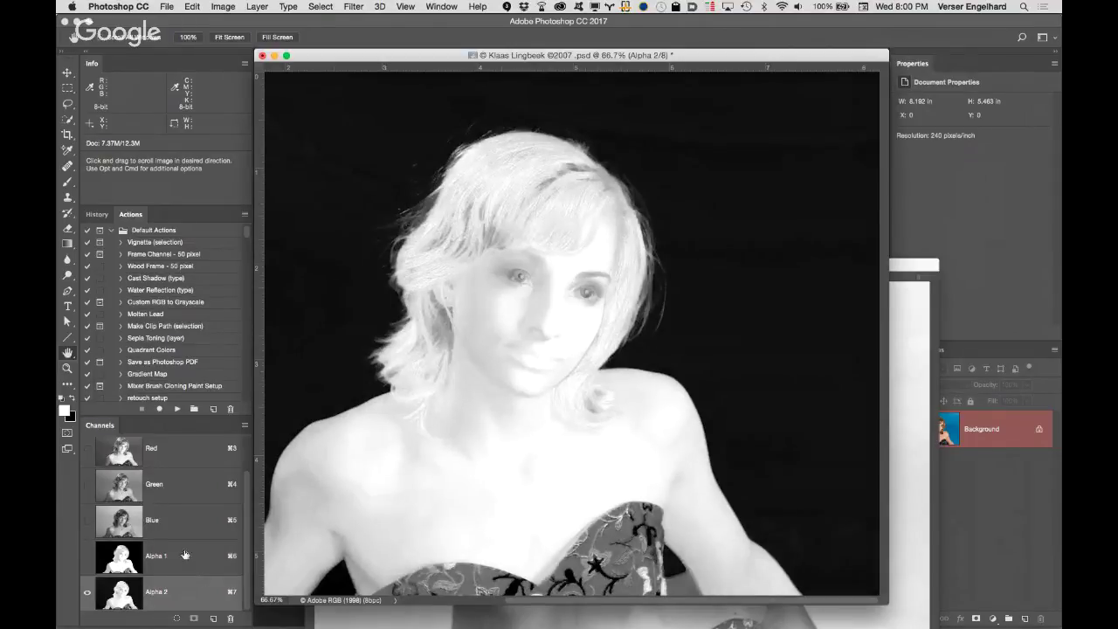
click(184, 555)
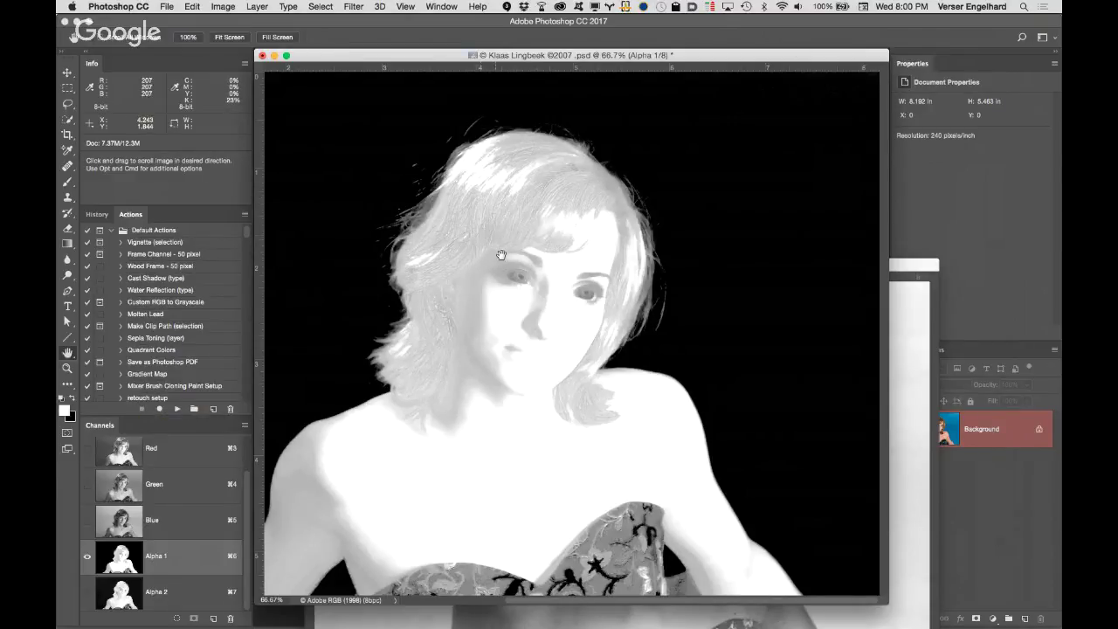
click(193, 591)
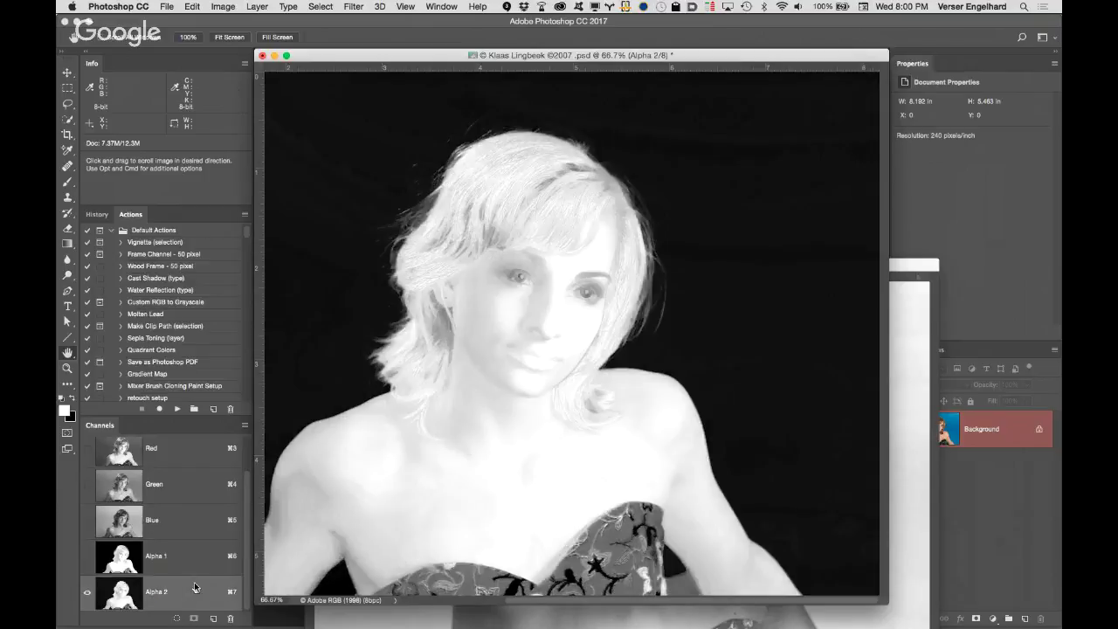
Examine the loose hair strands at 200% in the Alpha 1 and Alpha 2 channels
super+click(428, 229)
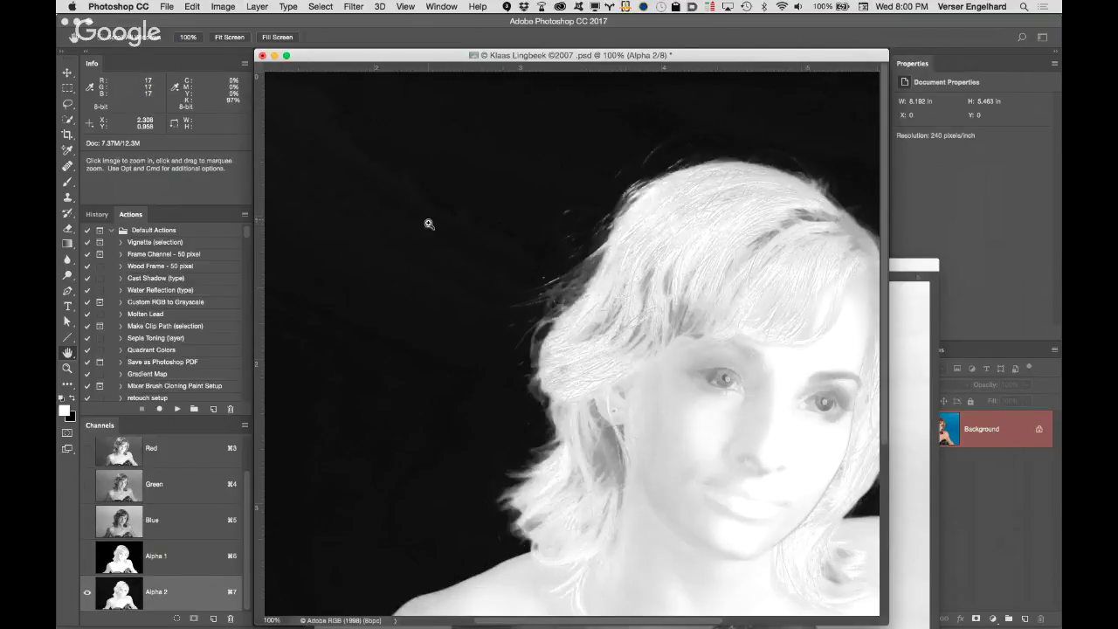
super+click(579, 299)
click(188, 557)
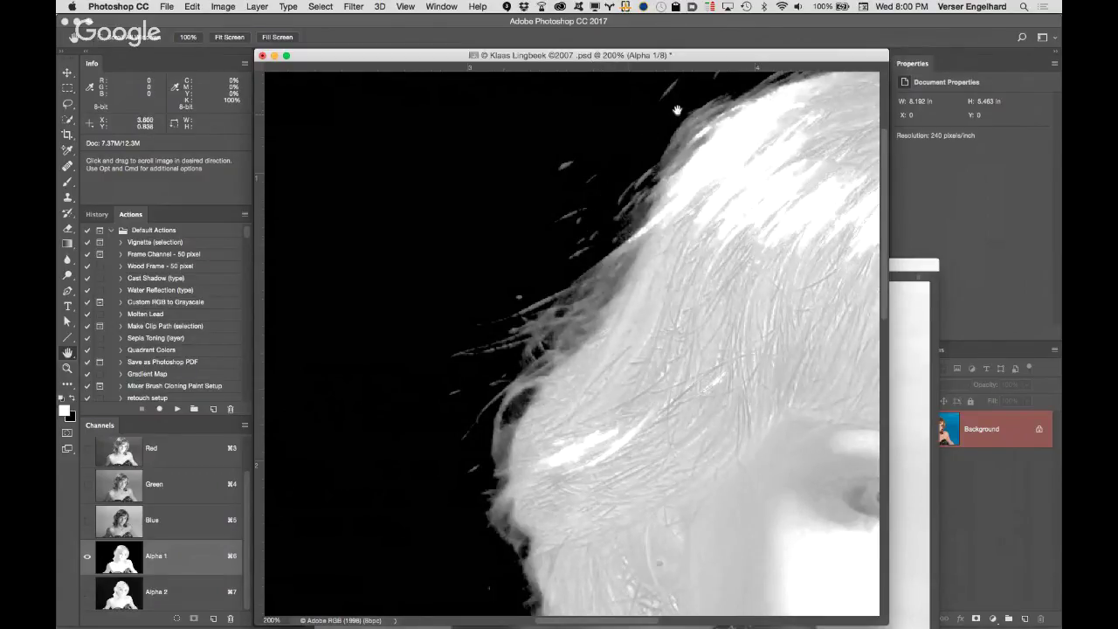
click(199, 589)
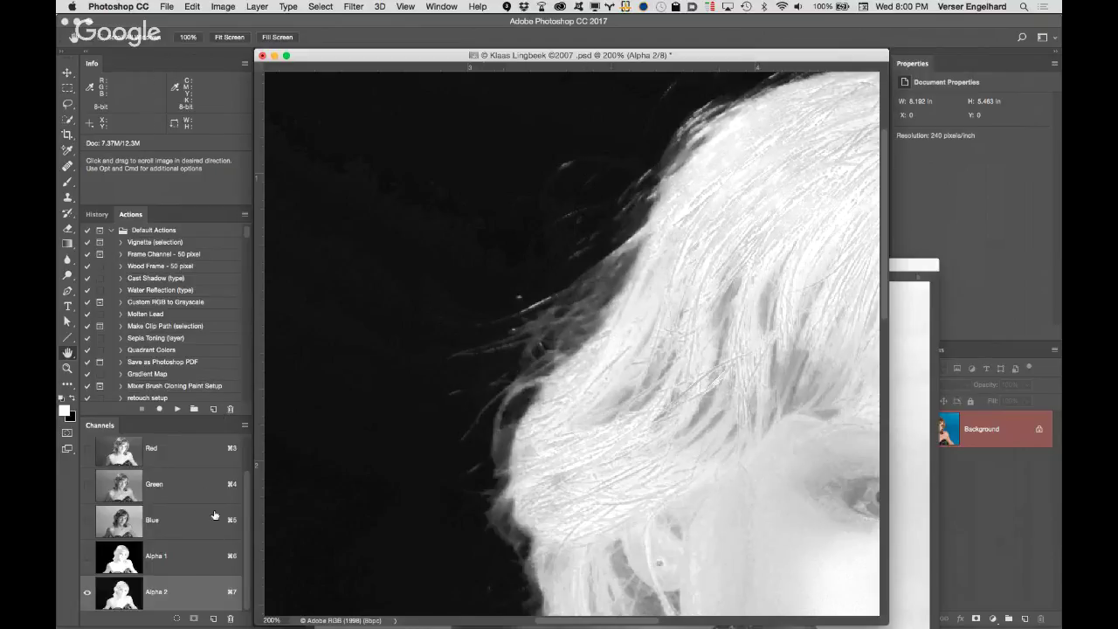
Return the portrait to its RGB composite view, fit the whole image in view, and reposition its document window
drag(245, 494, 251, 453)
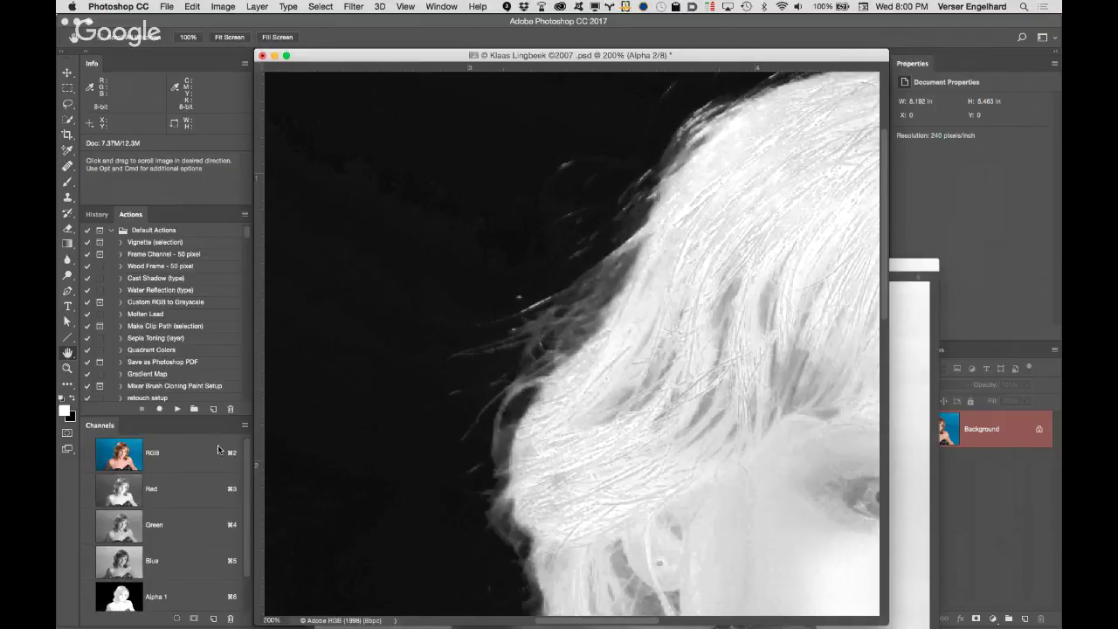
click(222, 454)
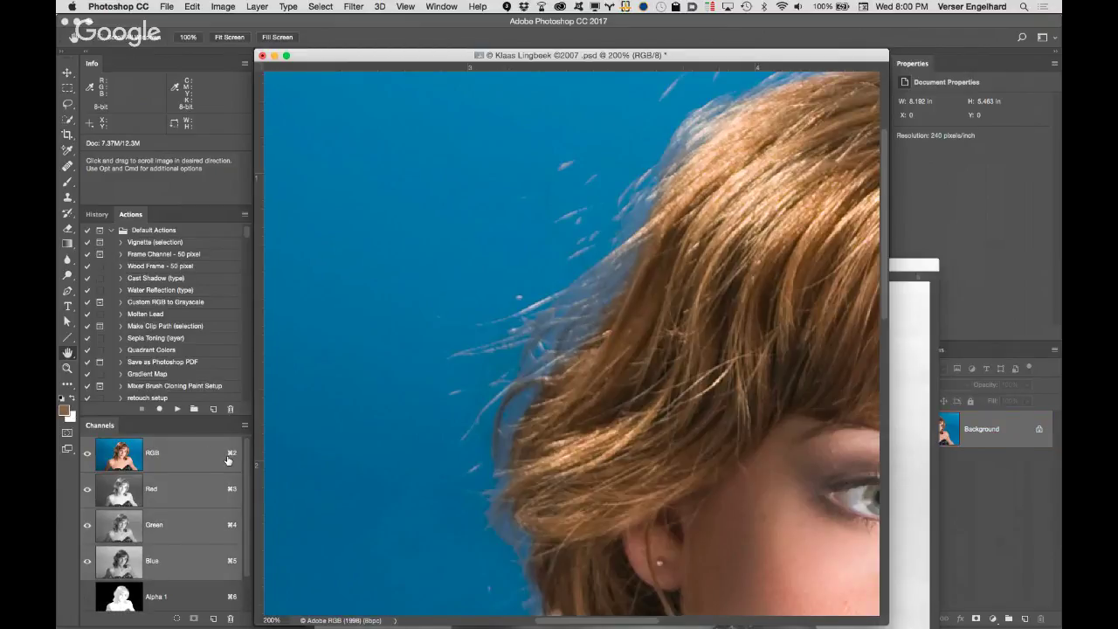
double_click(67, 353)
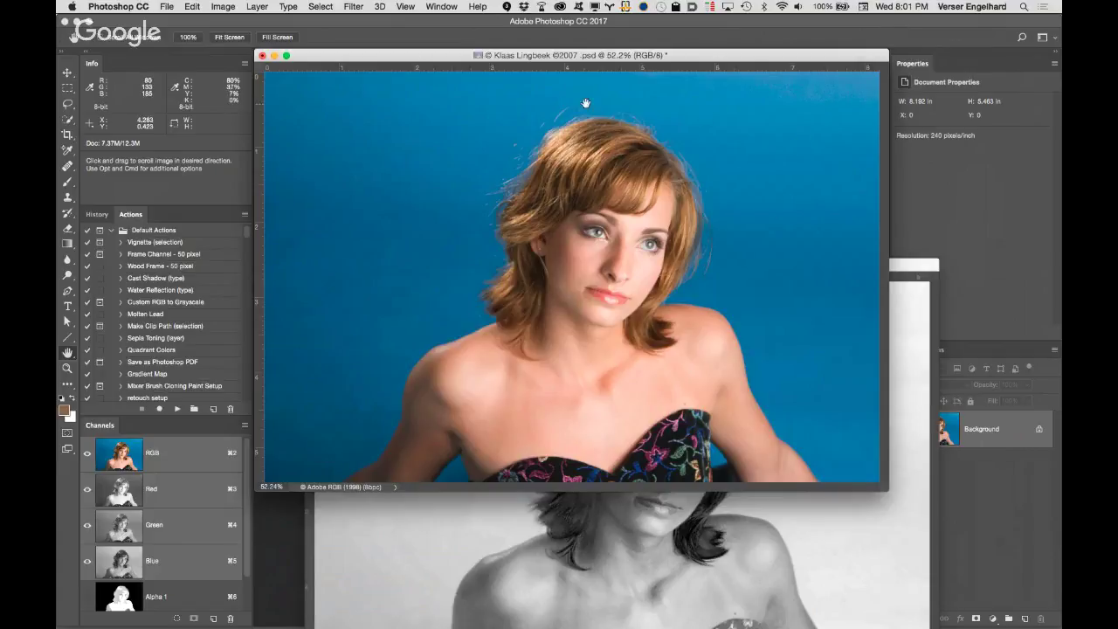
drag(362, 59, 390, 57)
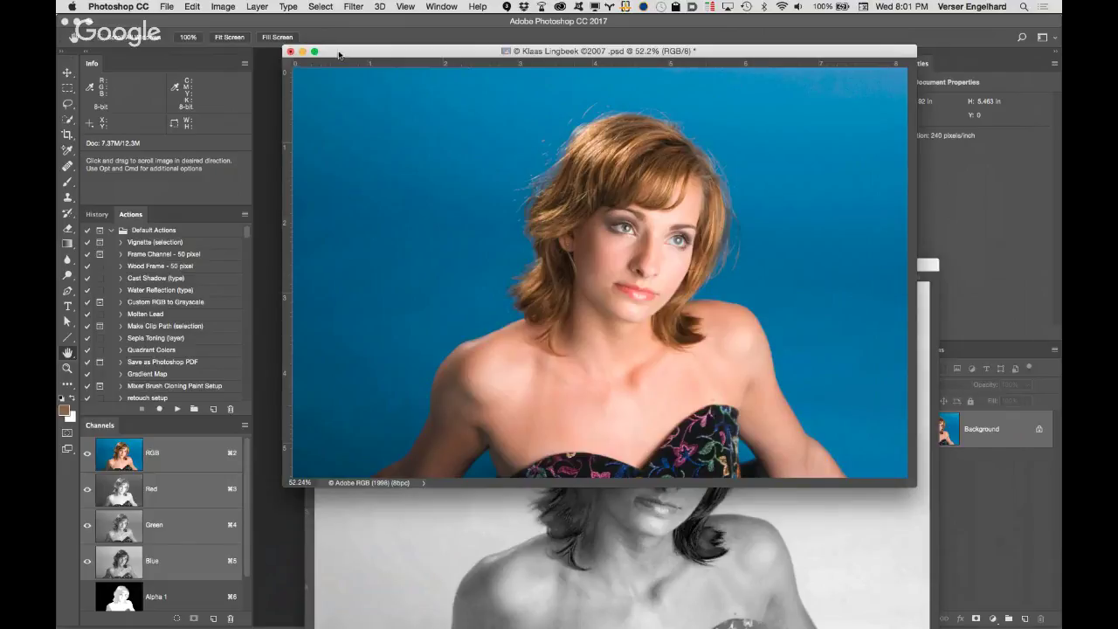
drag(341, 58, 325, 55)
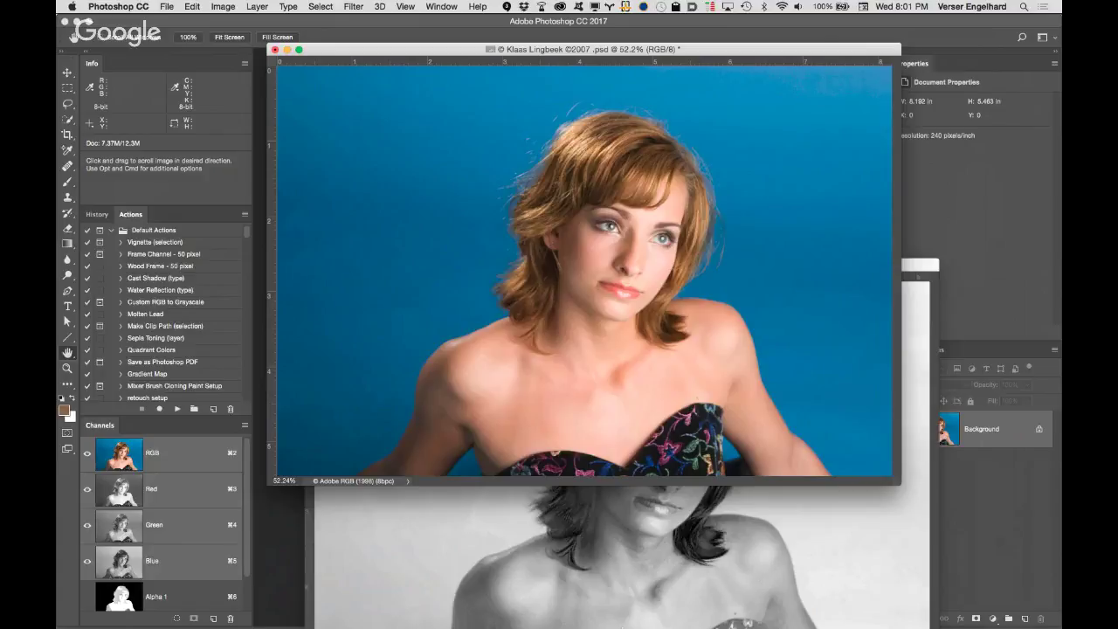
Switch to Chrome and bring up its window commands over the YouTube live events page
mouse_move(782, 618)
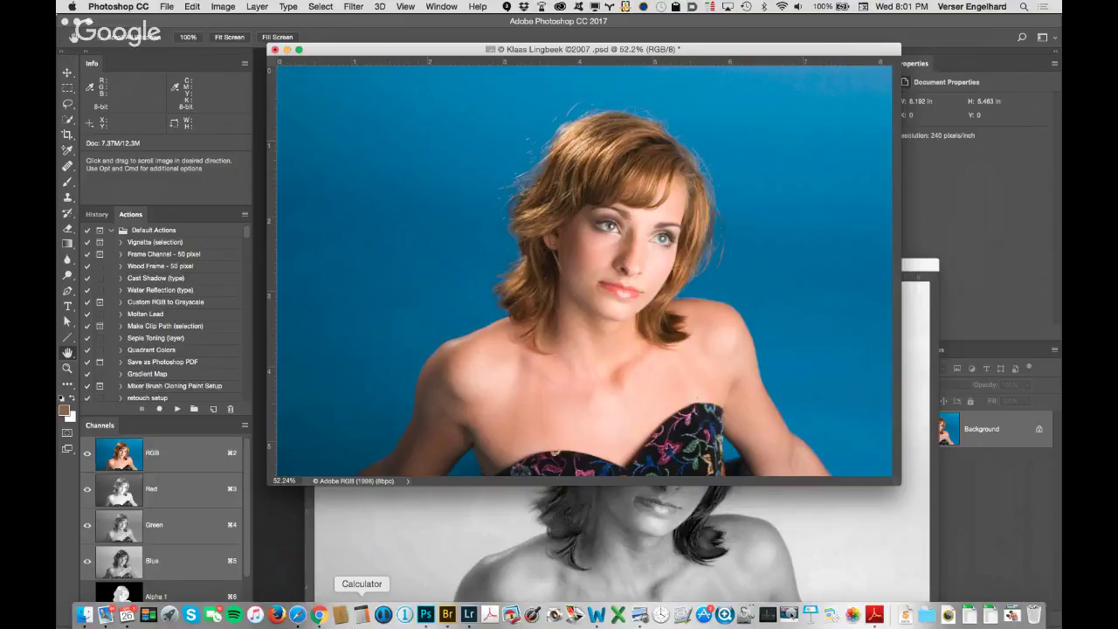
click(319, 615)
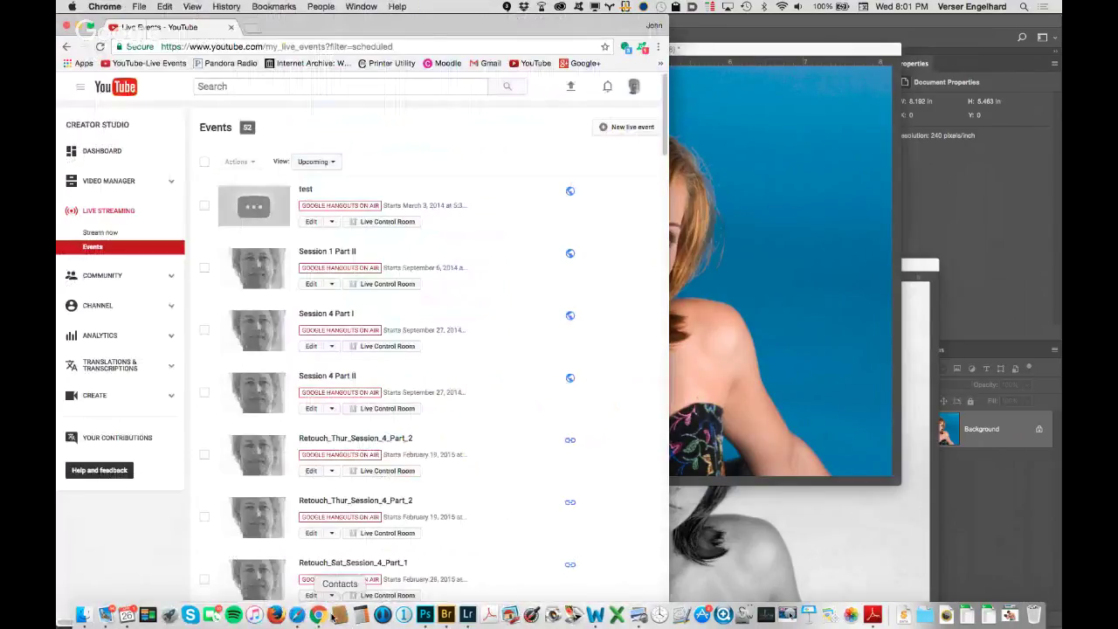
click(360, 6)
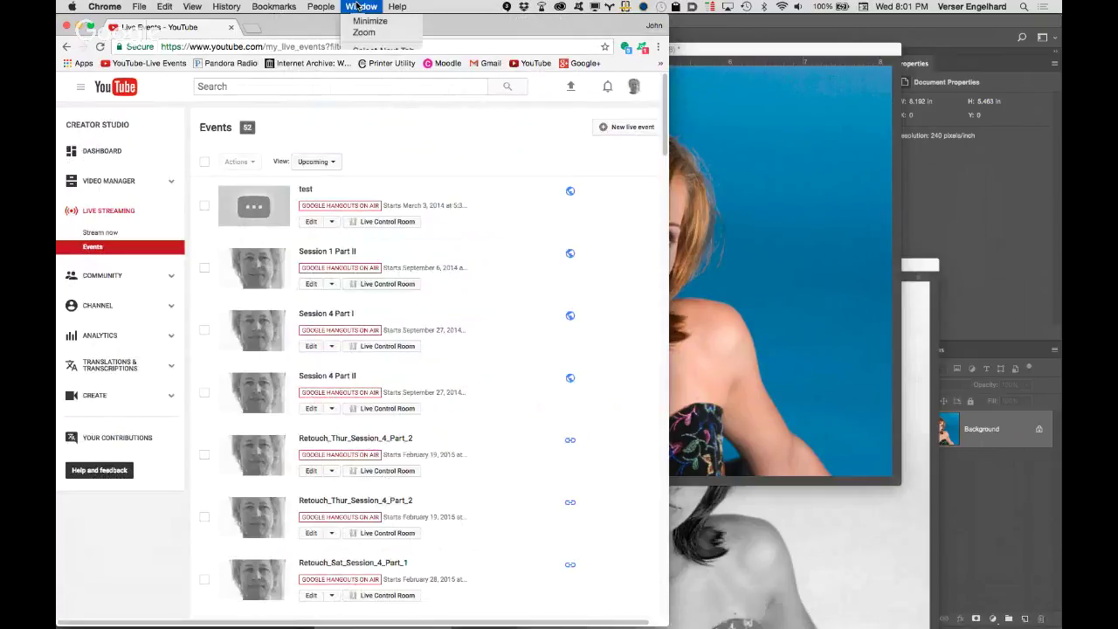